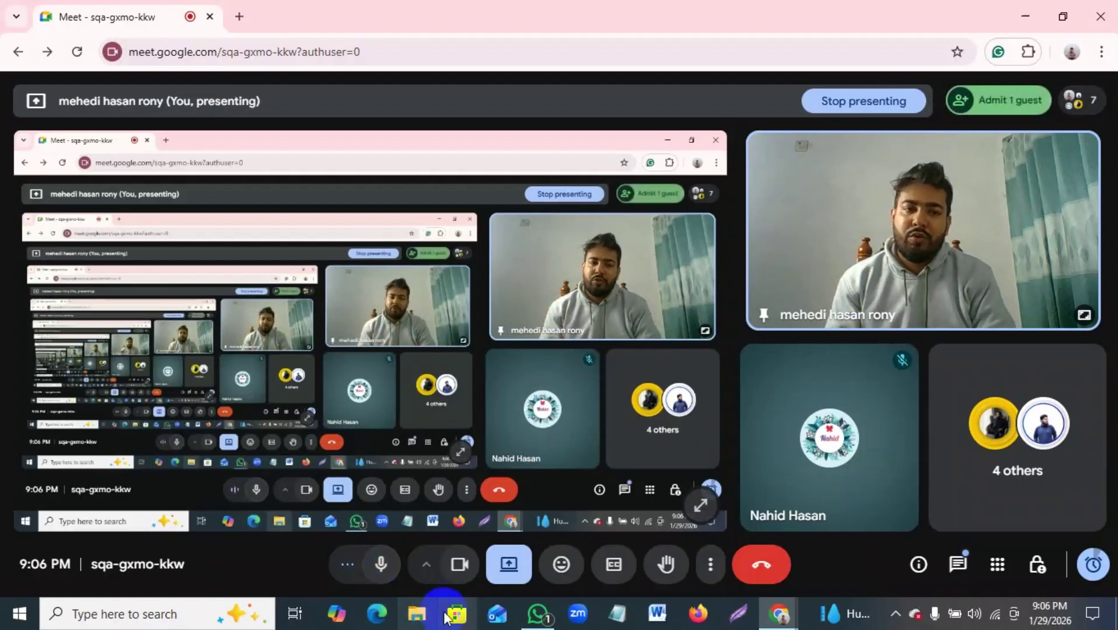
Step: Admit the waiting guest to the Google Meet call
{"action": "left_click", "coordinate": [1013, 100]}
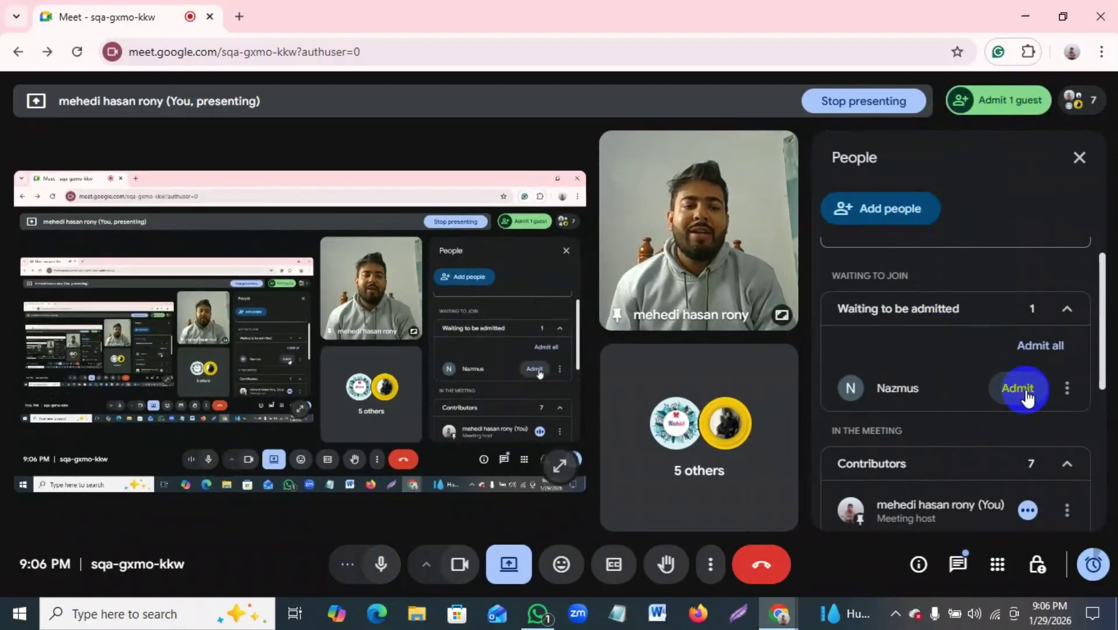
{"action": "left_click", "coordinate": [1027, 398]}
{"action": "mouse_move", "coordinate": [1079, 139]}
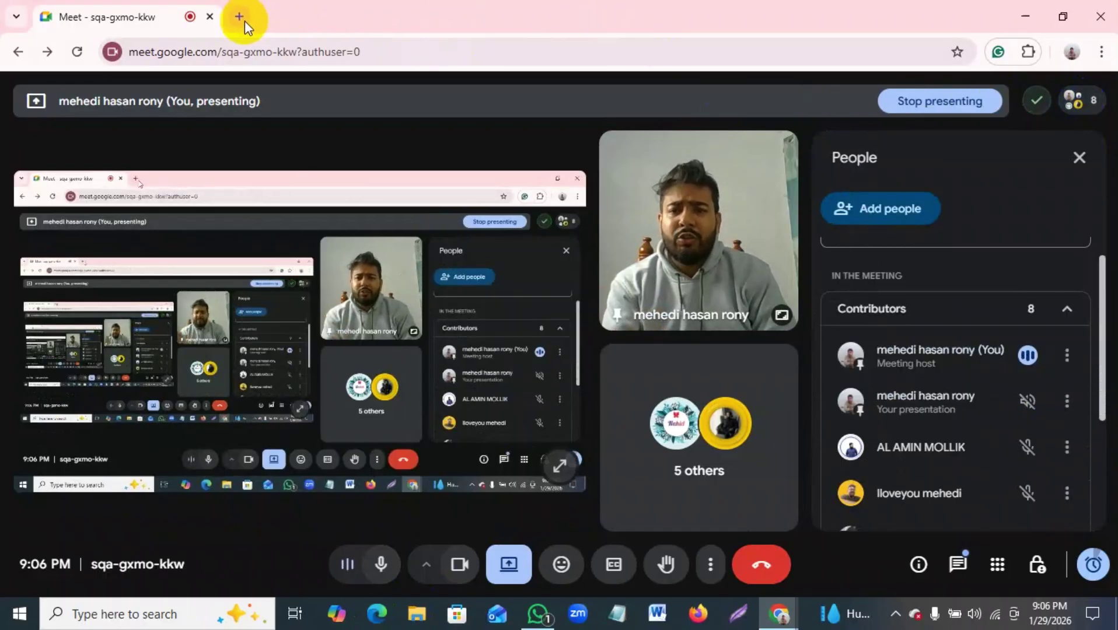
Step: Switch to Fiverr in a new browser tab by searching Google for "fiver"
{"action": "left_click", "coordinate": [241, 14]}
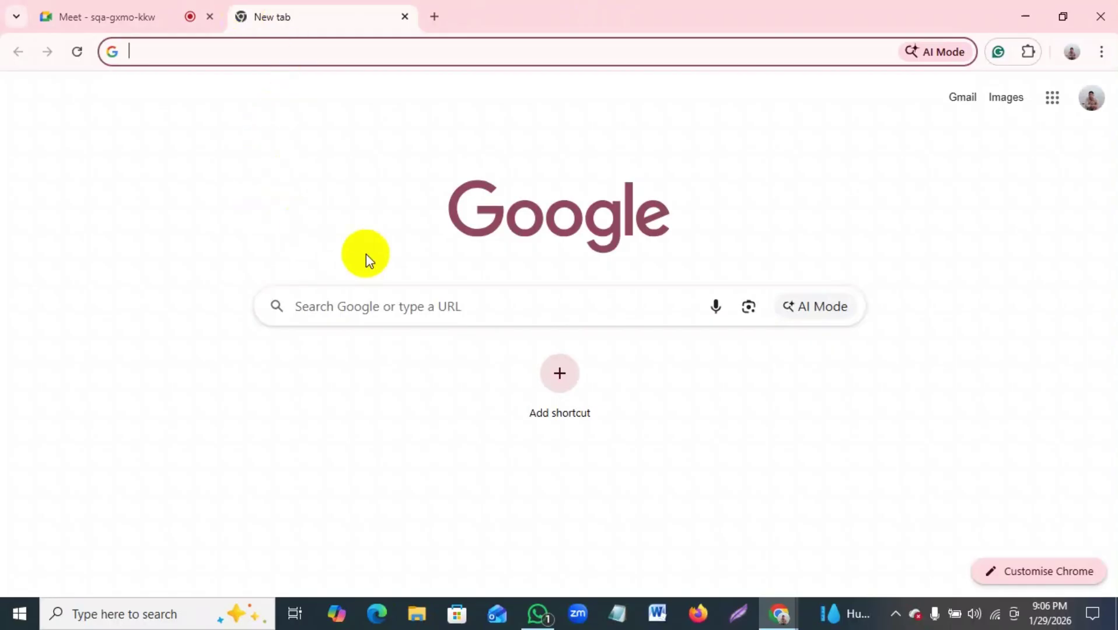
{"action": "left_click", "coordinate": [403, 306]}
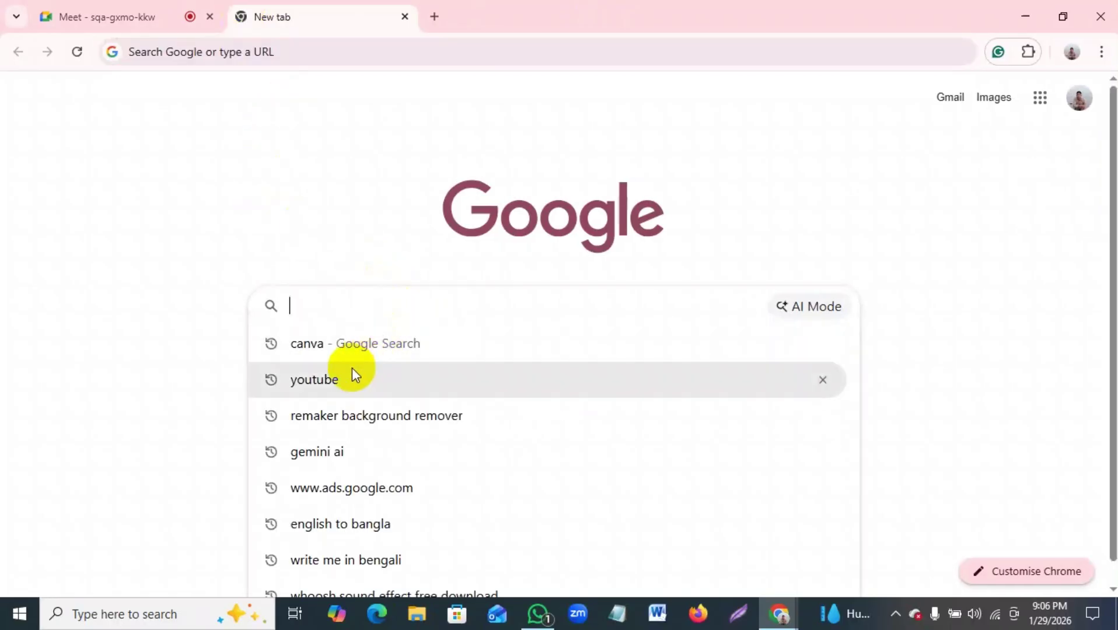
{"action": "type", "text": "fiver"}
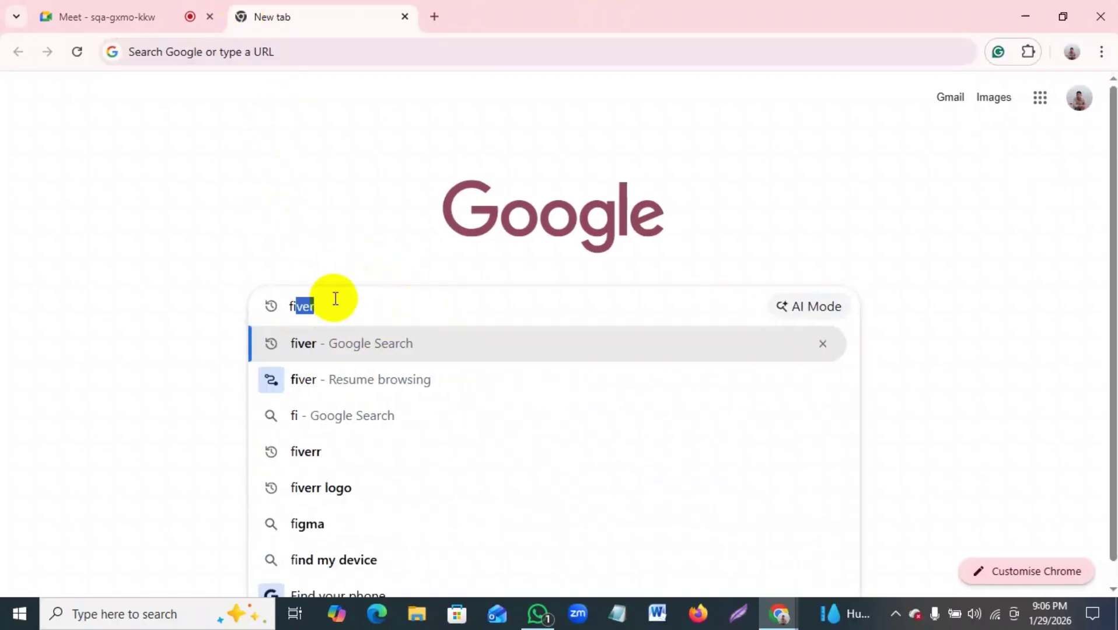
{"action": "left_click", "coordinate": [326, 349]}
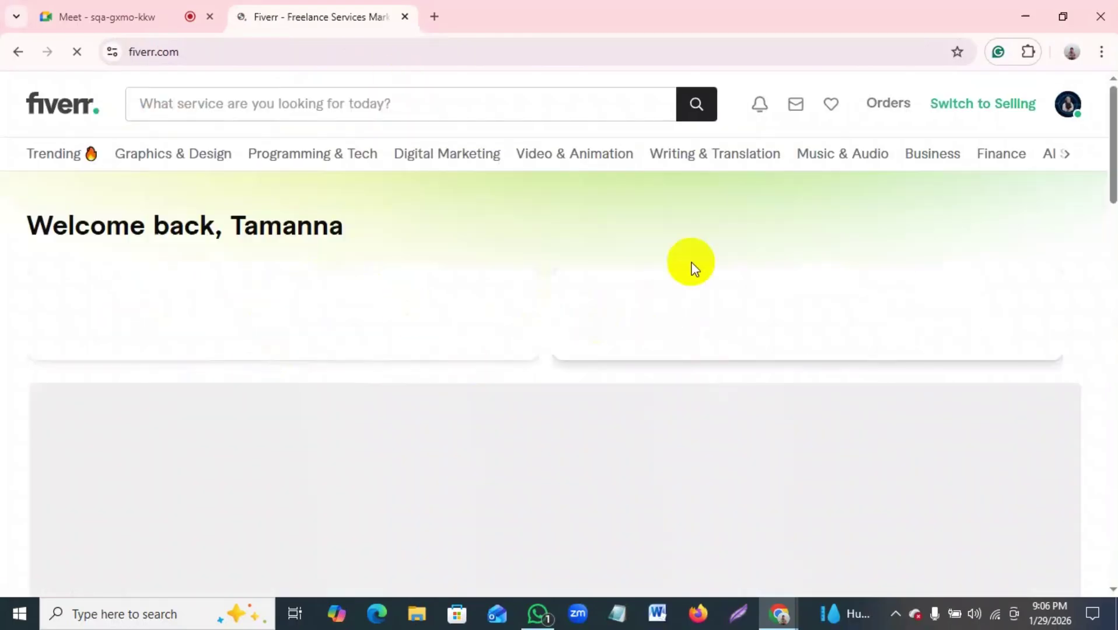
Step: Switch the Fiverr account to selling mode and show the seller's Gigs page
{"action": "left_click", "coordinate": [985, 105]}
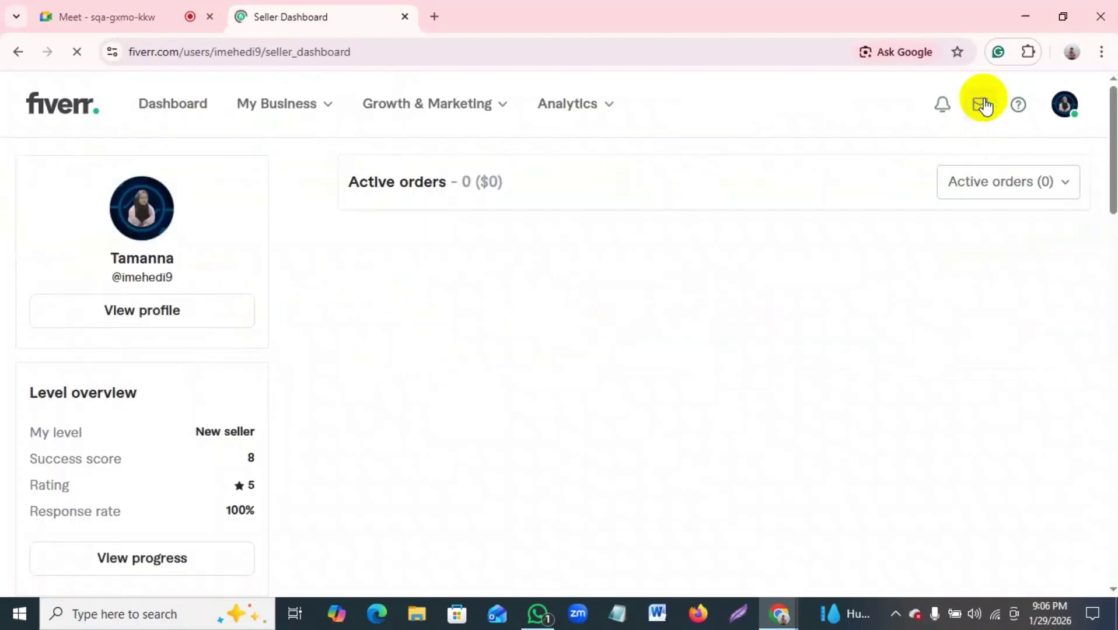
{"action": "left_click", "coordinate": [287, 121]}
{"action": "left_click", "coordinate": [275, 190]}
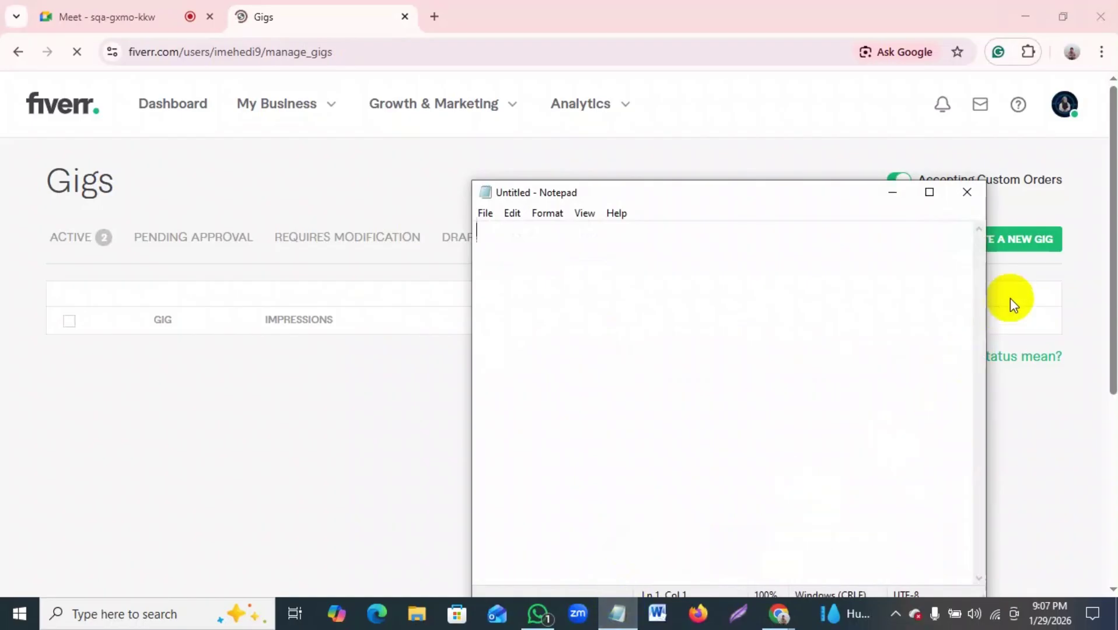
Step: Close the empty Notepad window and hide the participant list in the Google Meet call
{"action": "left_click", "coordinate": [964, 192]}
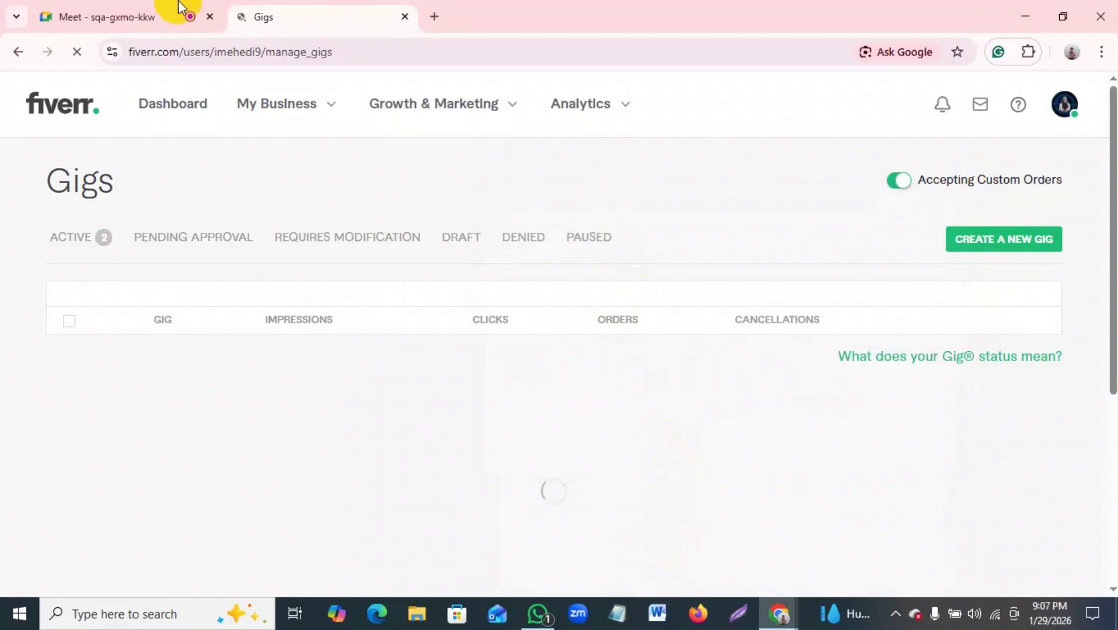
{"action": "left_click", "coordinate": [122, 16]}
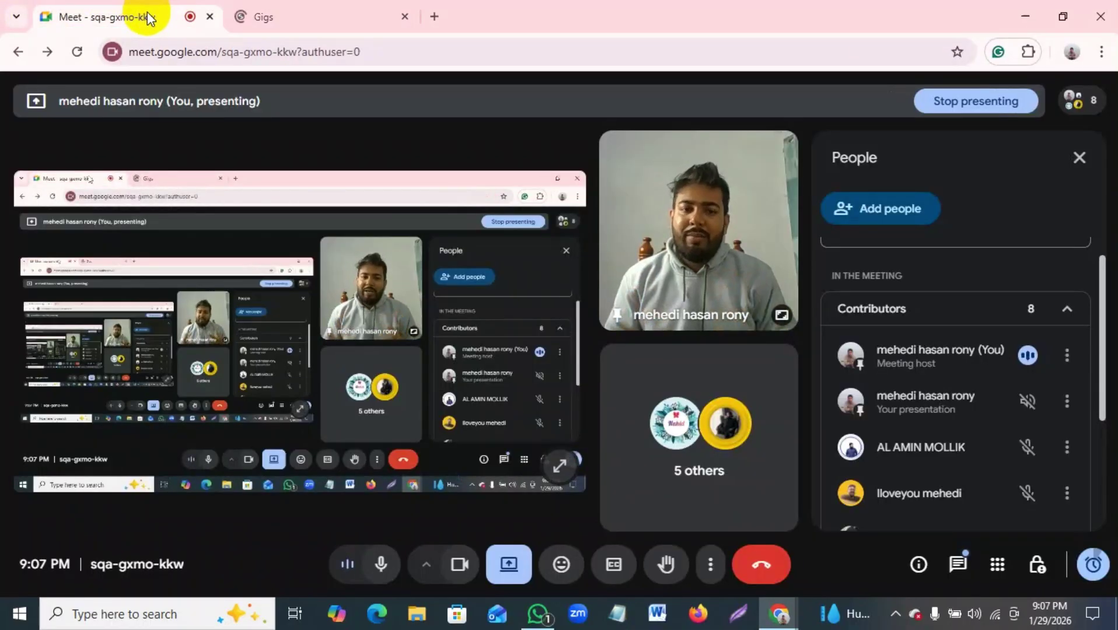
{"action": "left_click", "coordinate": [1084, 159]}
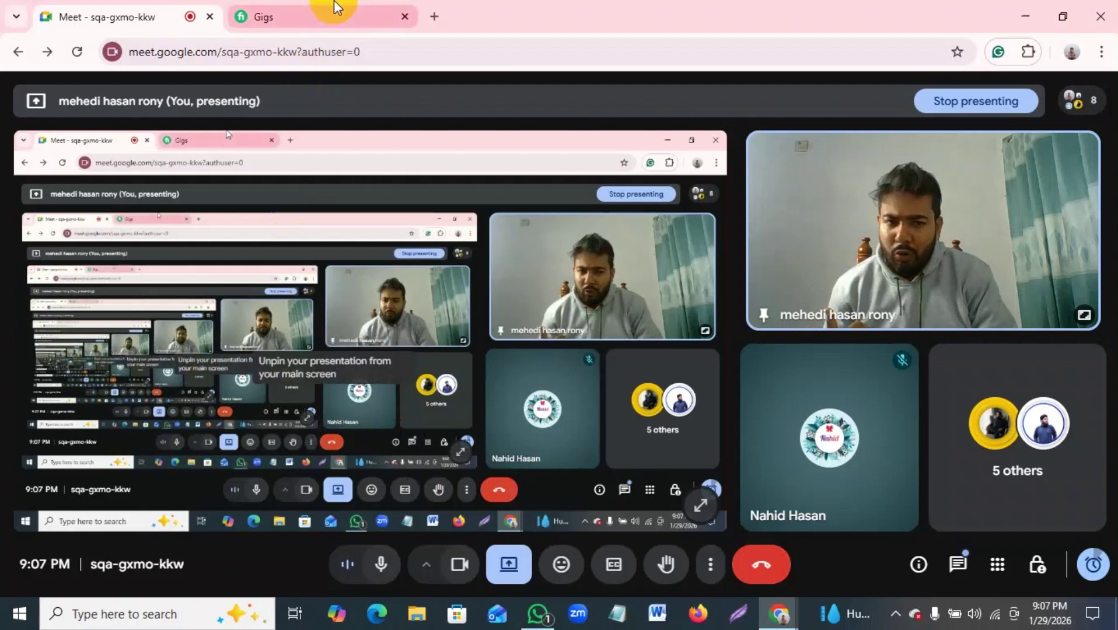
Step: Return to the Fiverr Gigs page and examine the details and performance chart of the "do b2b lead generation and email list building" gig
{"action": "mouse_move", "coordinate": [335, 7]}
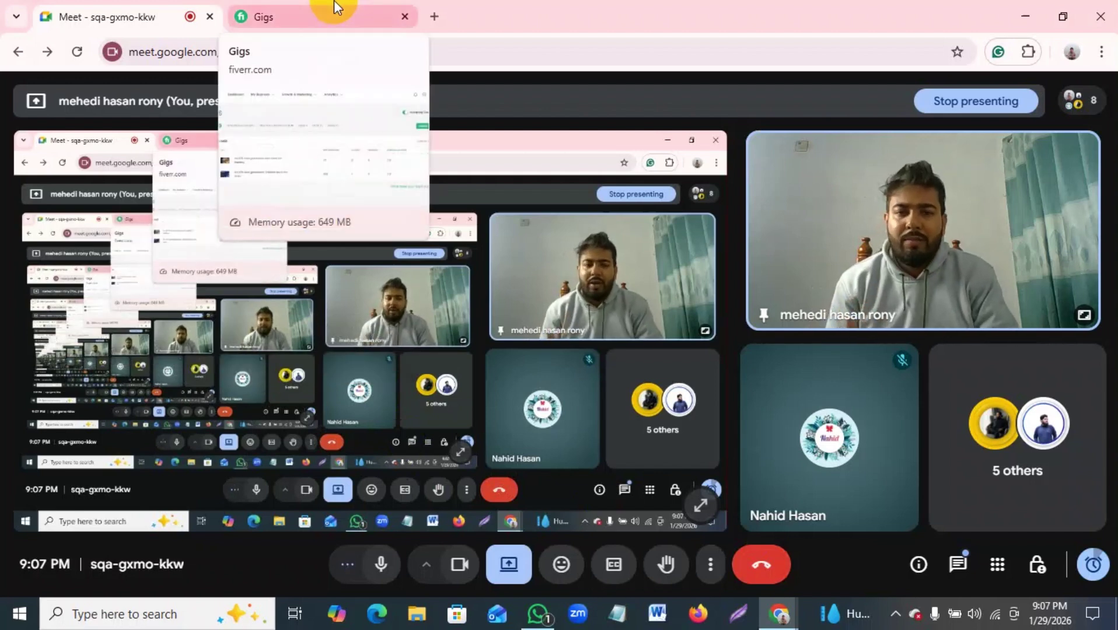
{"action": "left_click", "coordinate": [334, 7]}
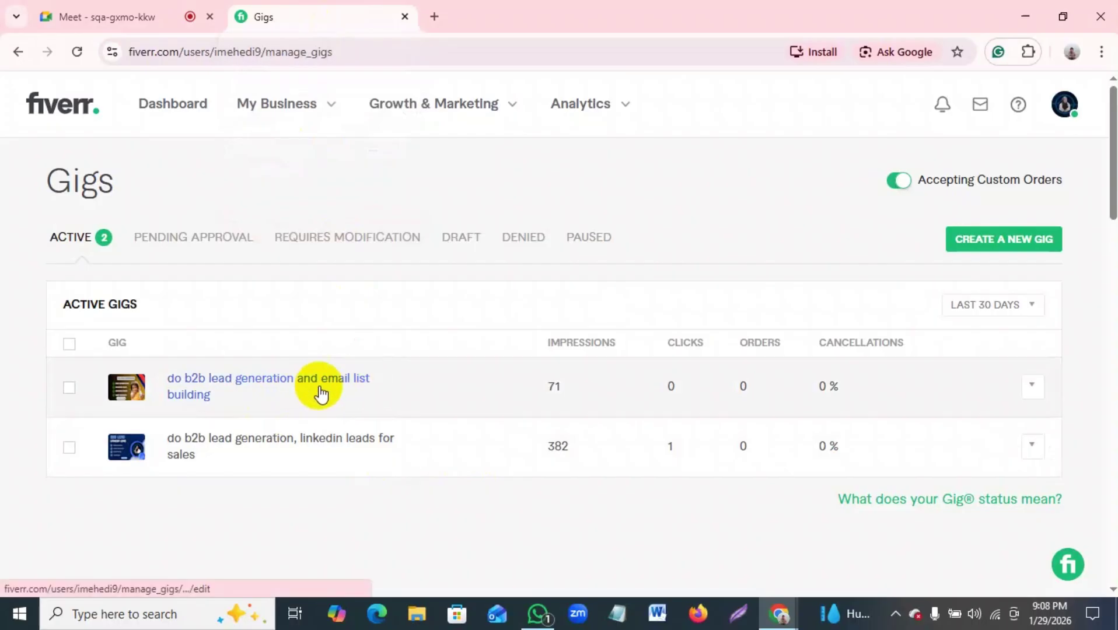
{"action": "left_click", "coordinate": [224, 388]}
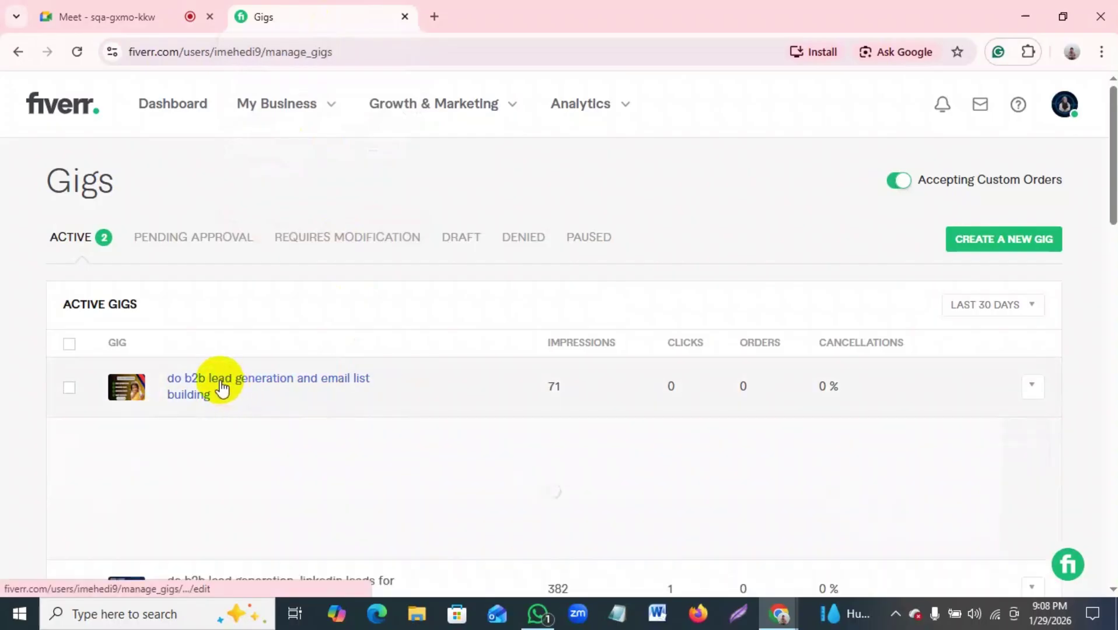
{"action": "scroll", "coordinate": [315, 292], "scroll_direction": "down", "scroll_amount": 3}
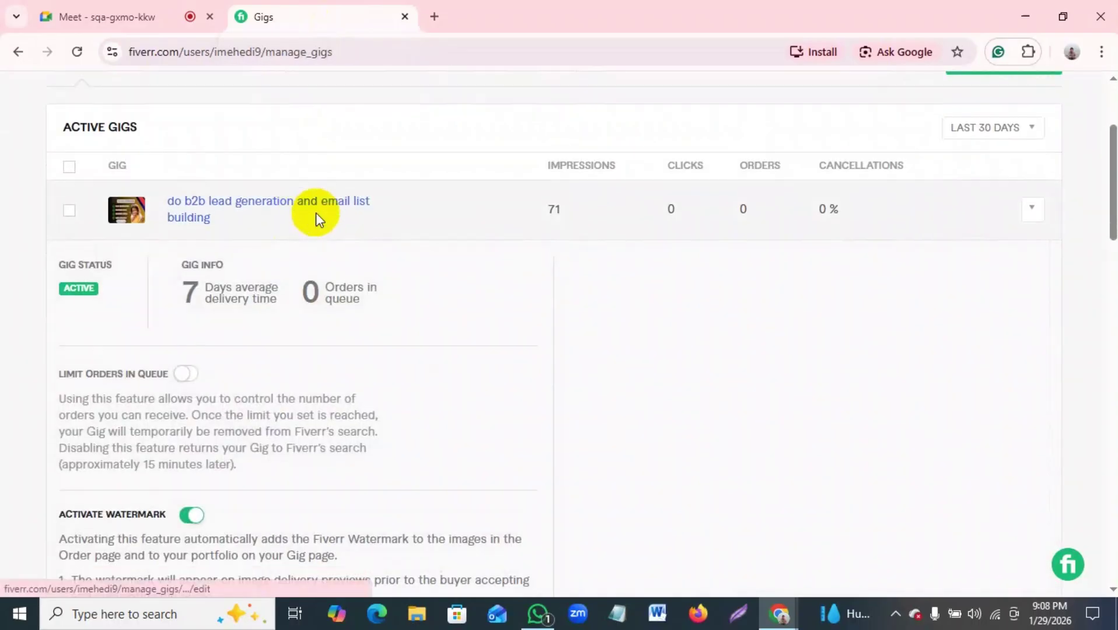
{"action": "scroll", "coordinate": [321, 217], "scroll_direction": "down", "scroll_amount": 5}
{"action": "scroll", "coordinate": [326, 212], "scroll_direction": "down", "scroll_amount": 3}
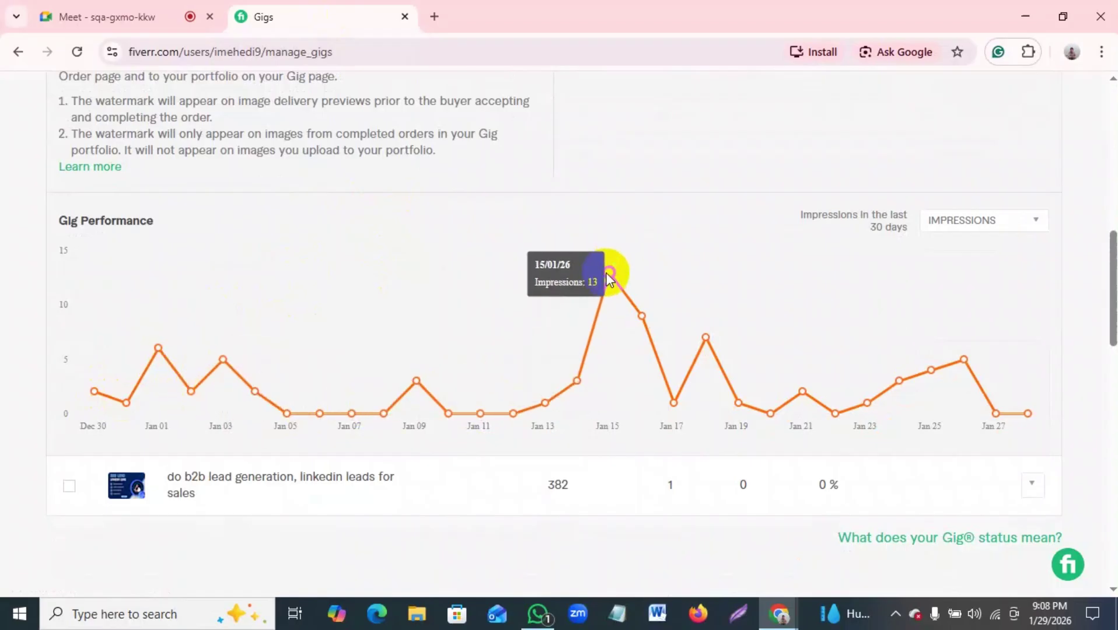
{"action": "scroll", "coordinate": [605, 273], "scroll_direction": "up", "scroll_amount": 10}
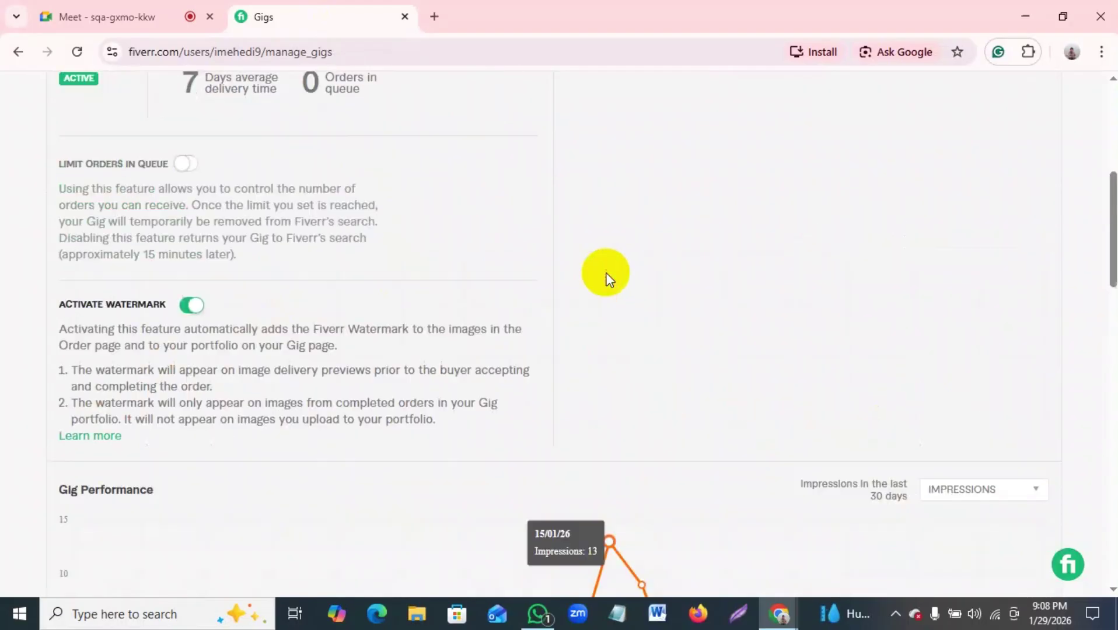
Step: Switch the Fiverr account from selling to buying mode
{"action": "left_click", "coordinate": [65, 8]}
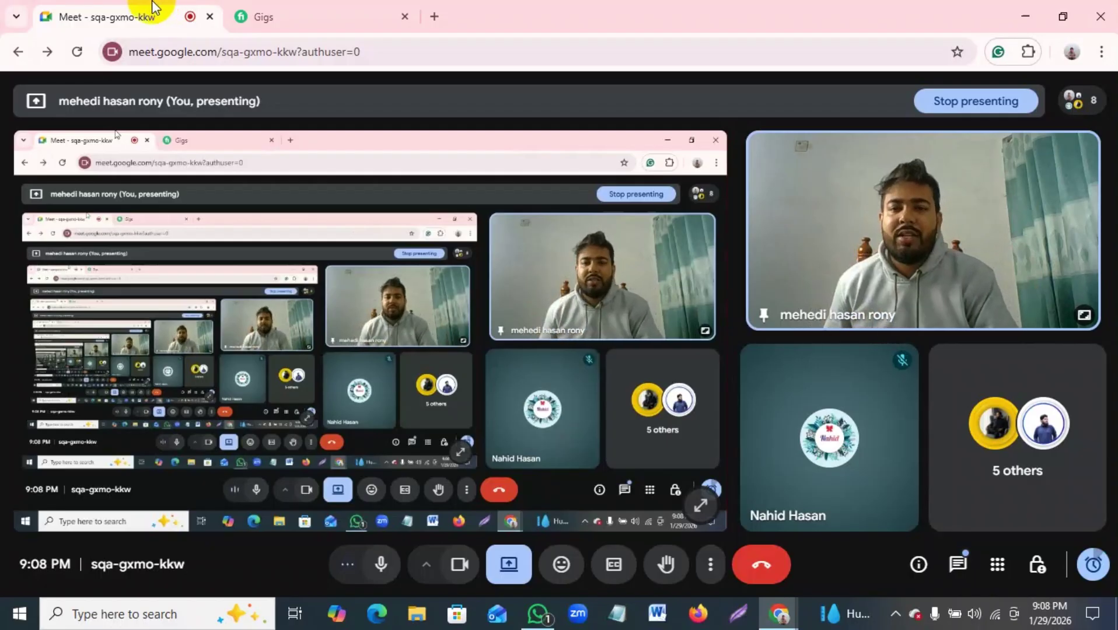
{"action": "left_click", "coordinate": [287, 13]}
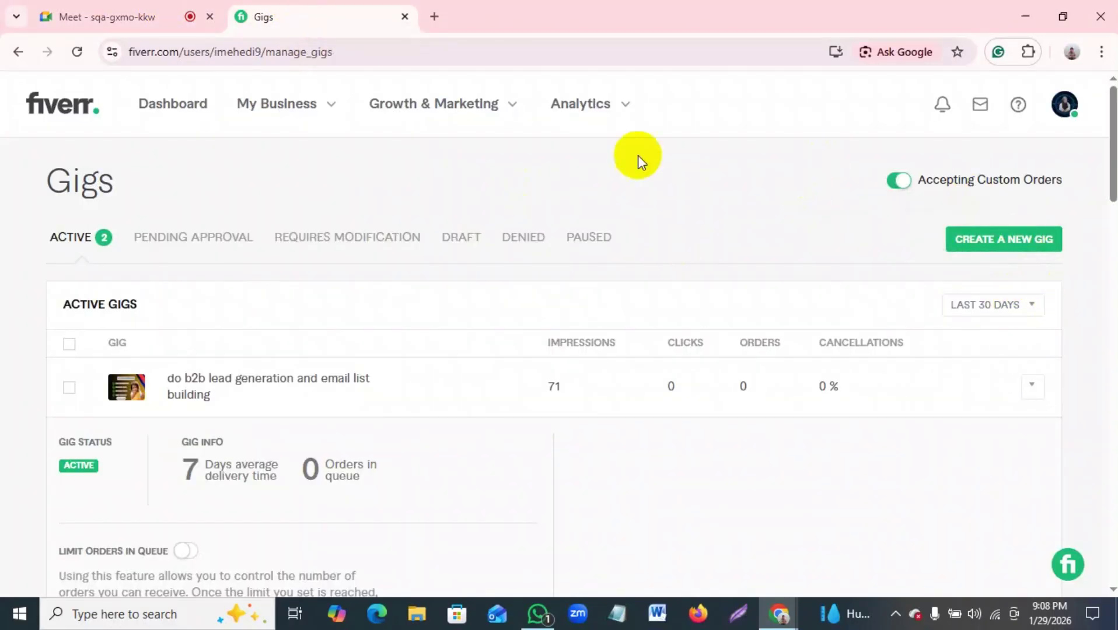
{"action": "left_click", "coordinate": [1073, 117]}
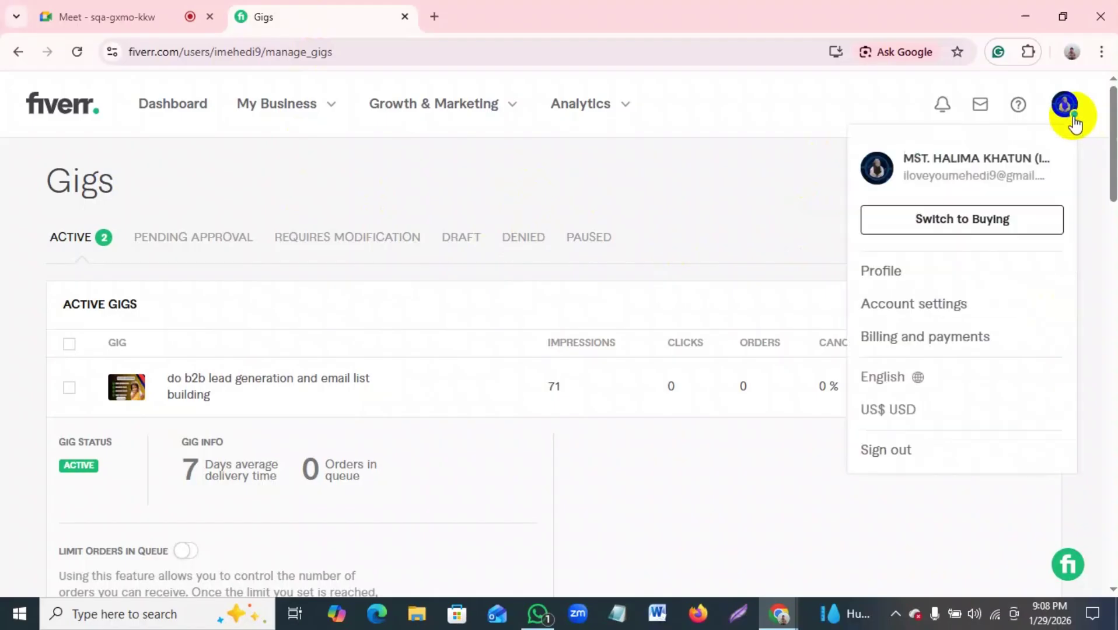
{"action": "left_click", "coordinate": [967, 221]}
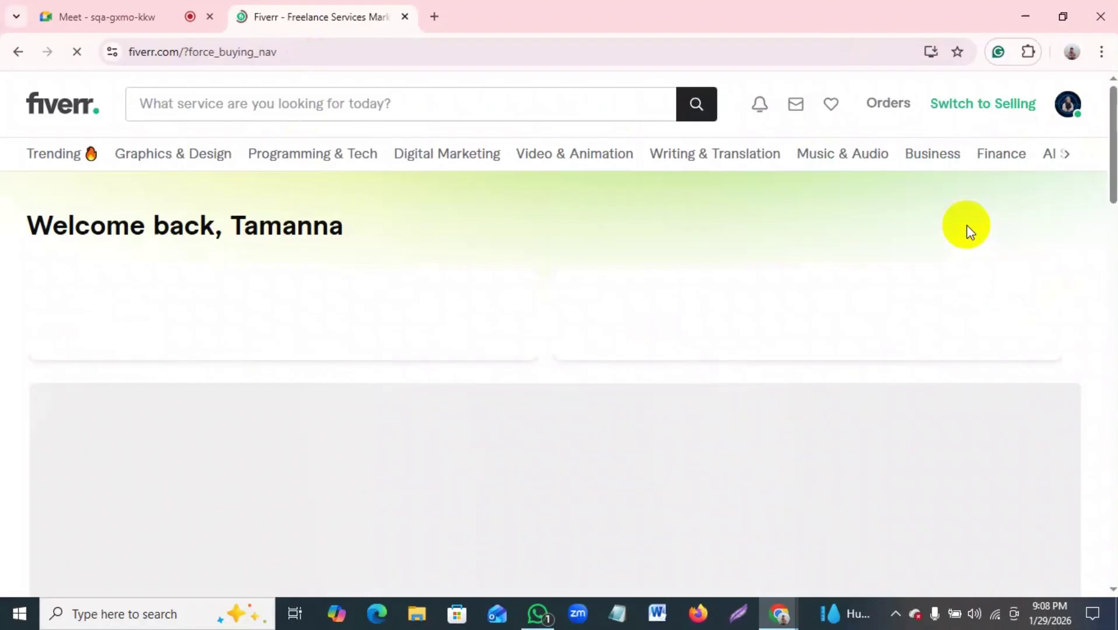
Step: Return to the Google Meet call, mute the microphone and turn it back on
{"action": "left_click", "coordinate": [140, 13]}
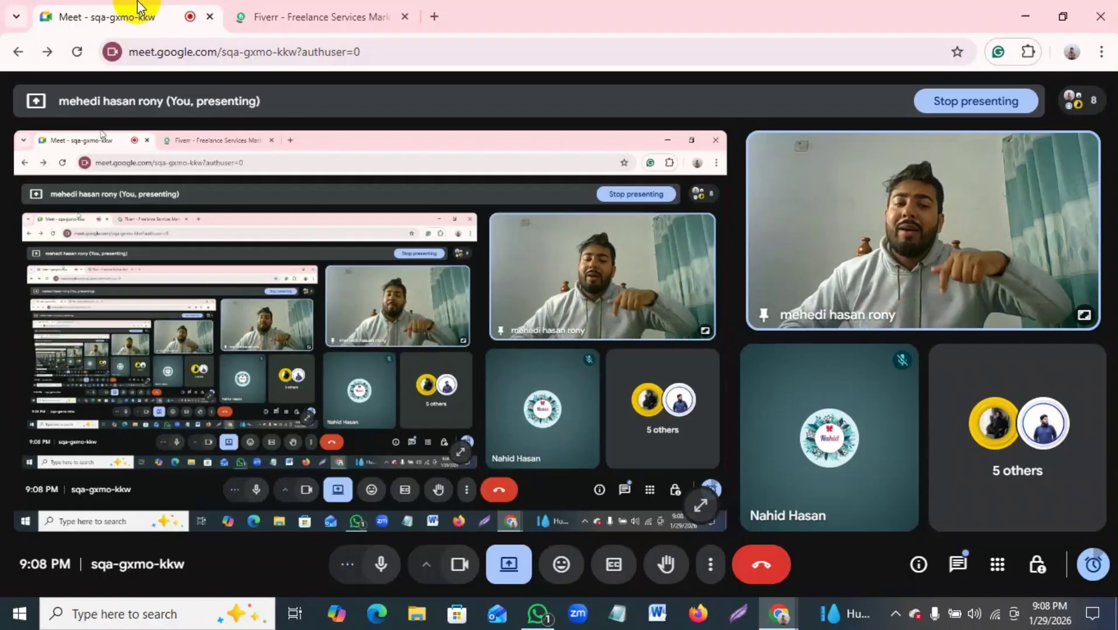
{"action": "left_click", "coordinate": [321, 16]}
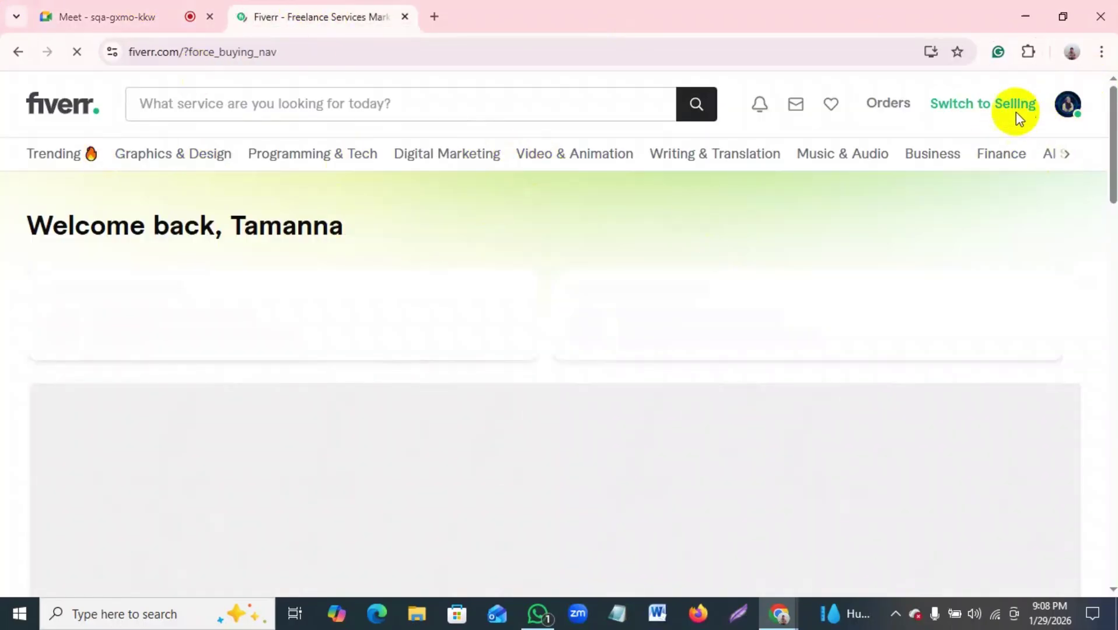
{"action": "left_click", "coordinate": [164, 18]}
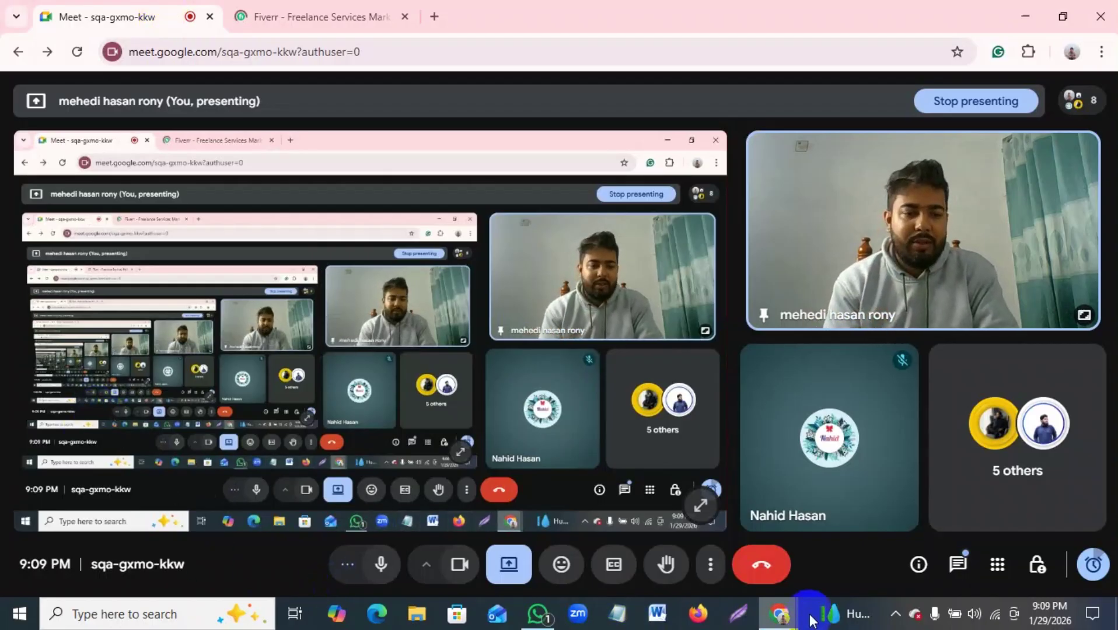
{"action": "key", "text": "ctrl+d"}
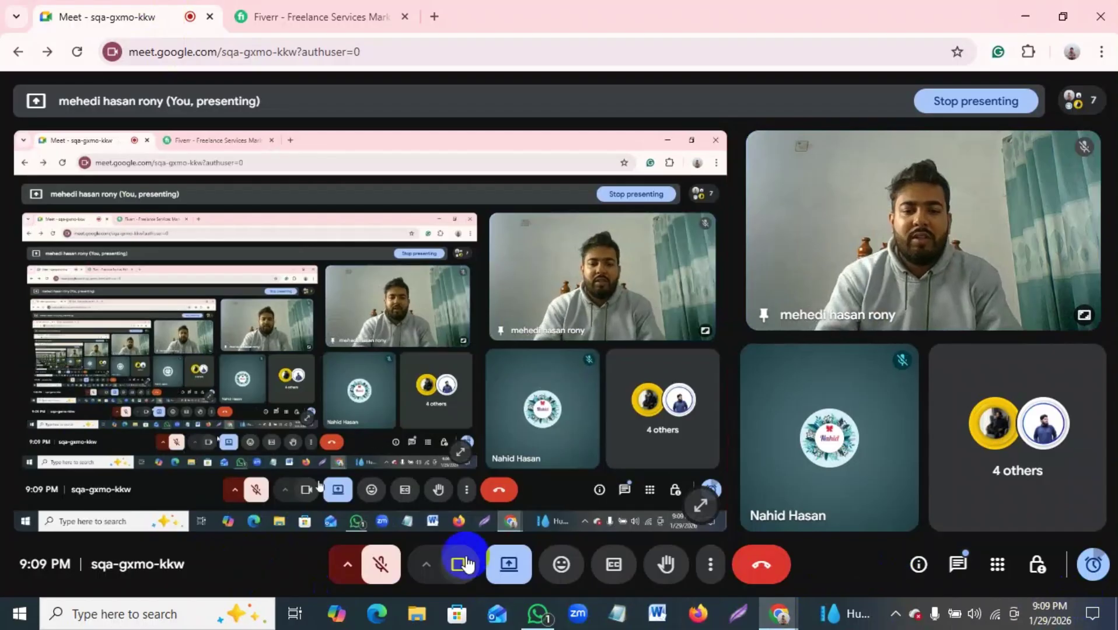
{"action": "left_click", "coordinate": [381, 564]}
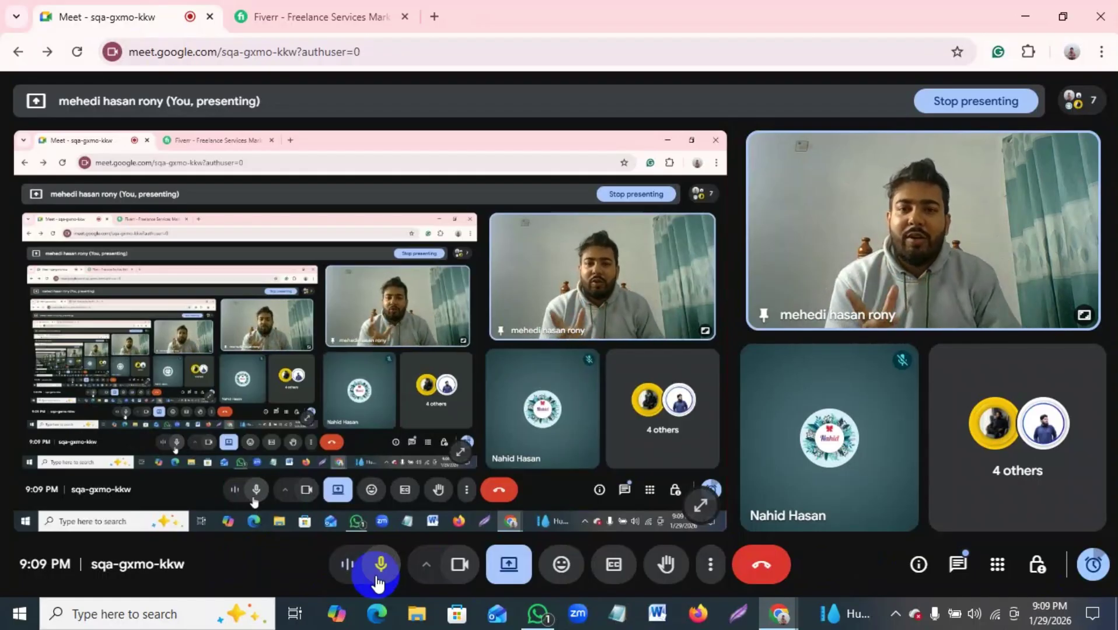
Step: Search Fiverr for the suggested term "targeted b2b lead generation" and look through the first gigs in the results
{"action": "left_click", "coordinate": [333, 13]}
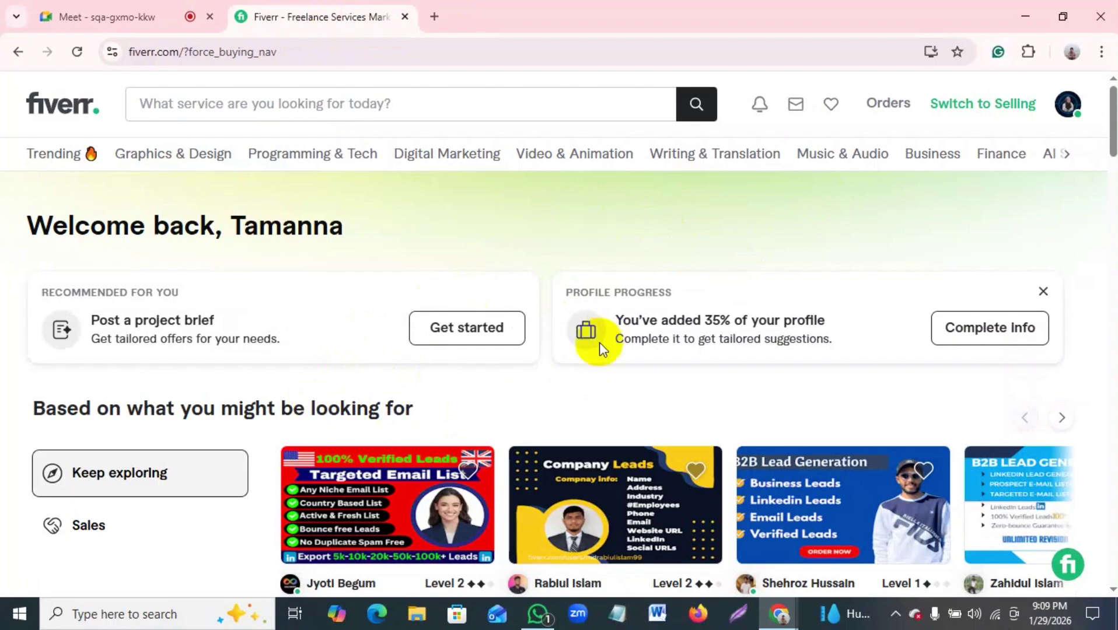
{"action": "scroll", "coordinate": [495, 321], "scroll_direction": "down", "scroll_amount": 4}
{"action": "scroll", "coordinate": [496, 321], "scroll_direction": "down", "scroll_amount": 7}
{"action": "scroll", "coordinate": [495, 316], "scroll_direction": "up", "scroll_amount": 1}
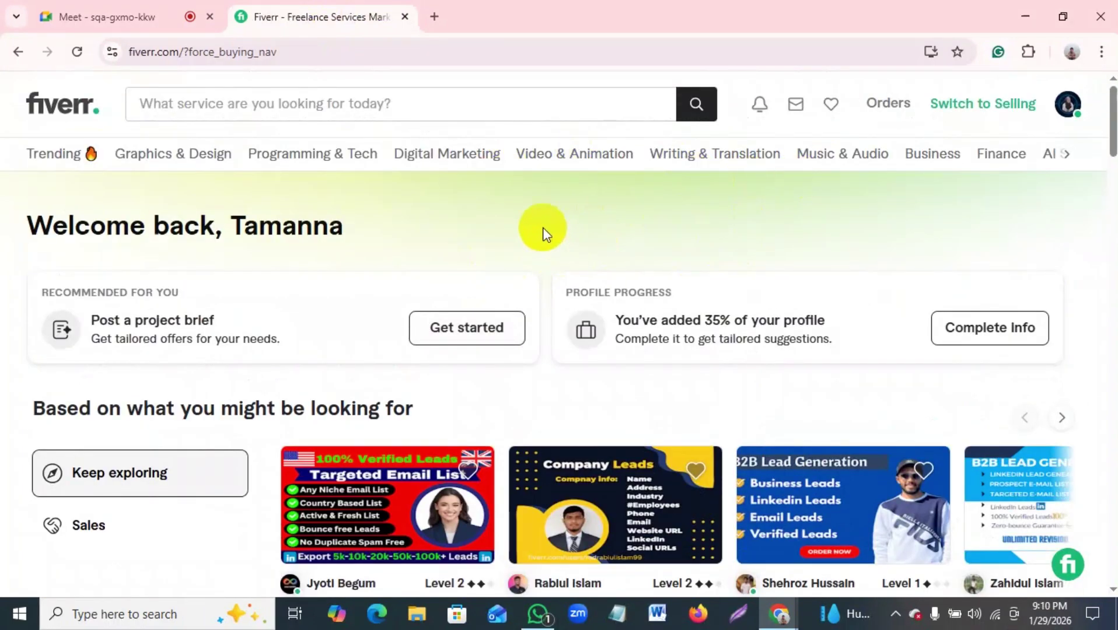
{"action": "left_click", "coordinate": [231, 104]}
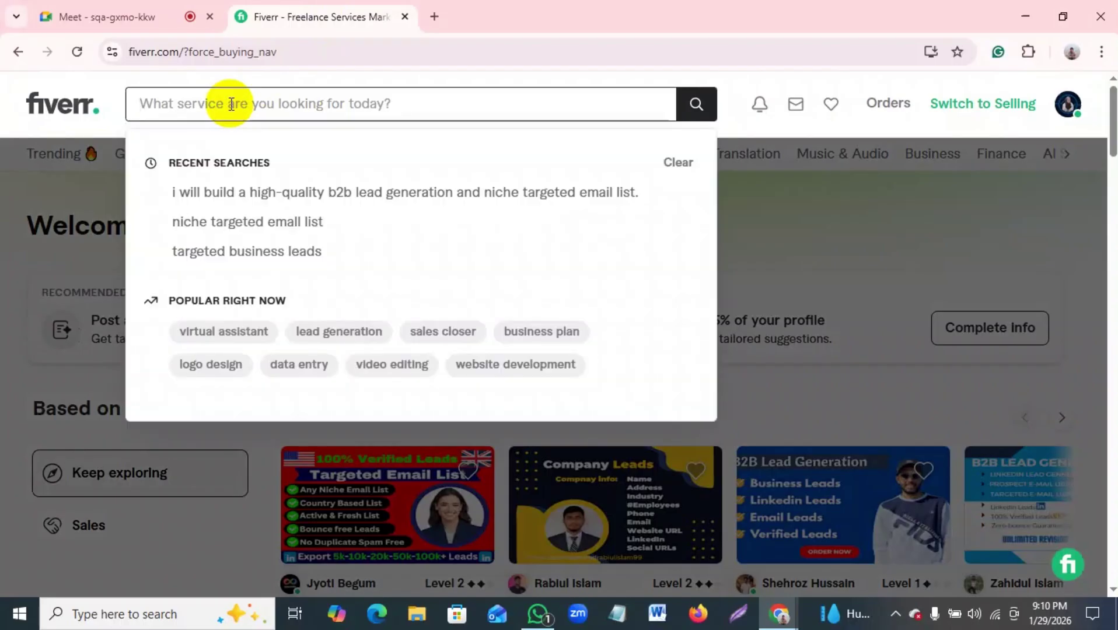
{"action": "left_click", "coordinate": [102, 3]}
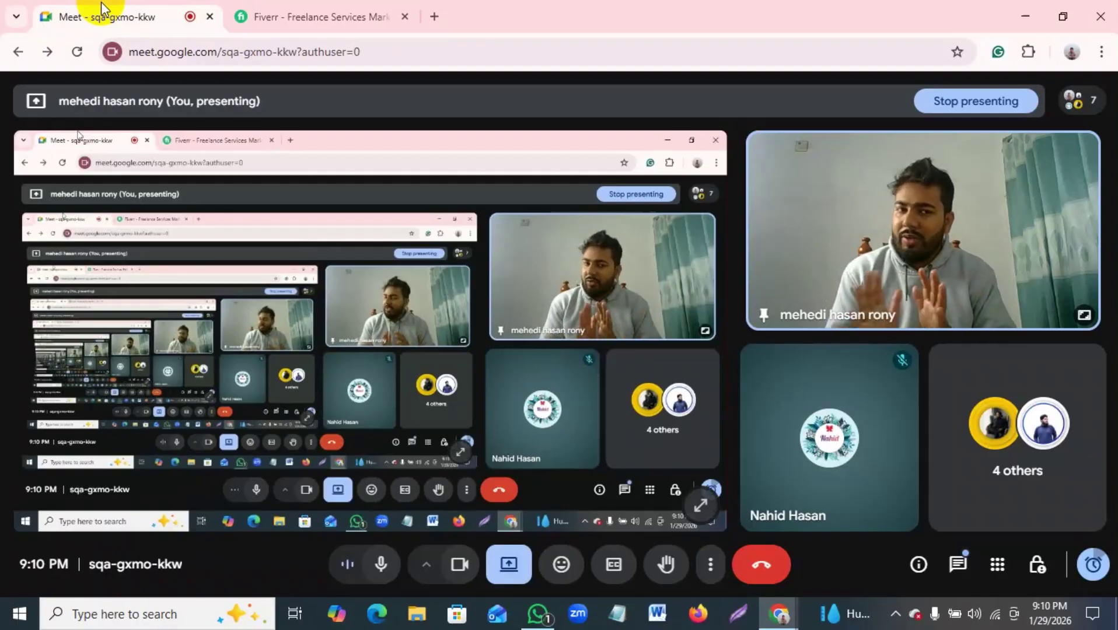
{"action": "left_click", "coordinate": [355, 8]}
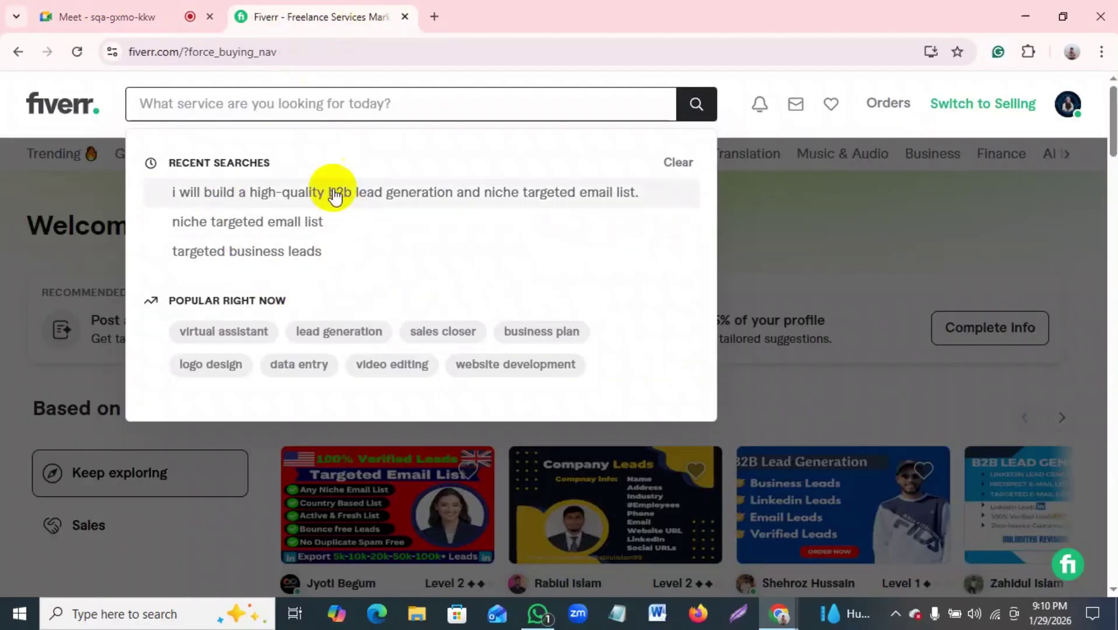
{"action": "left_click", "coordinate": [288, 108]}
{"action": "type", "text": "tar"}
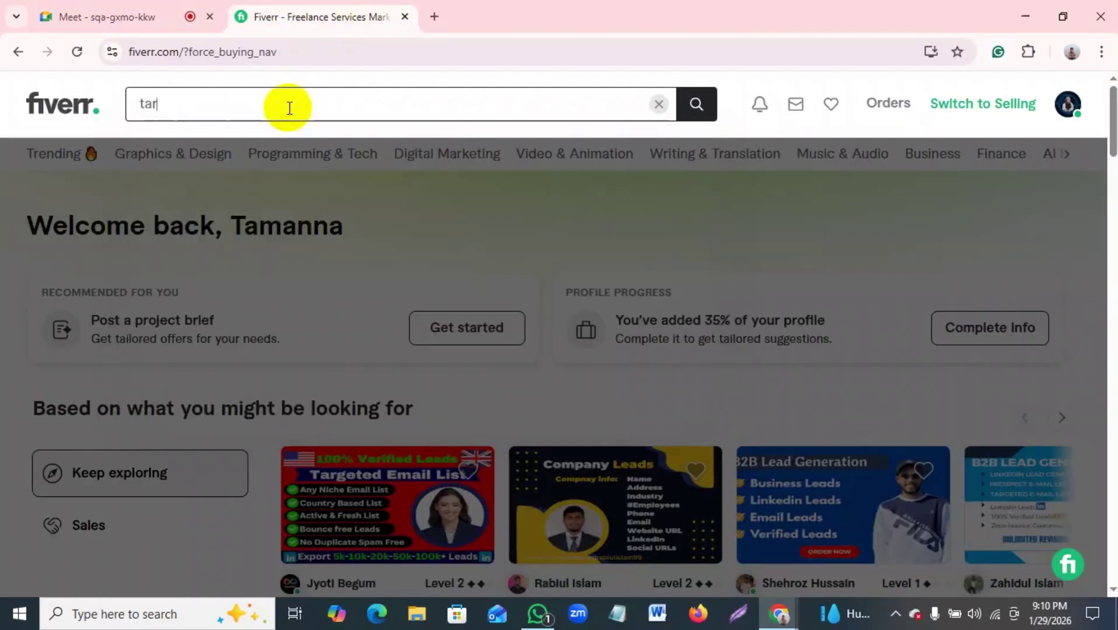
{"action": "type", "text": "getd"}
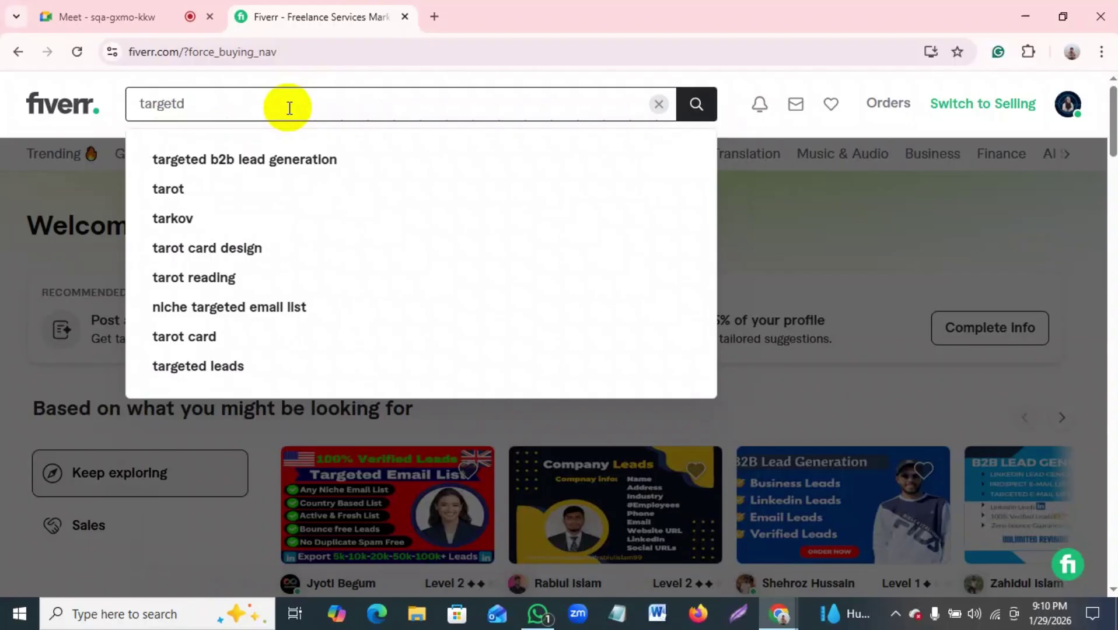
{"action": "left_click", "coordinate": [304, 163]}
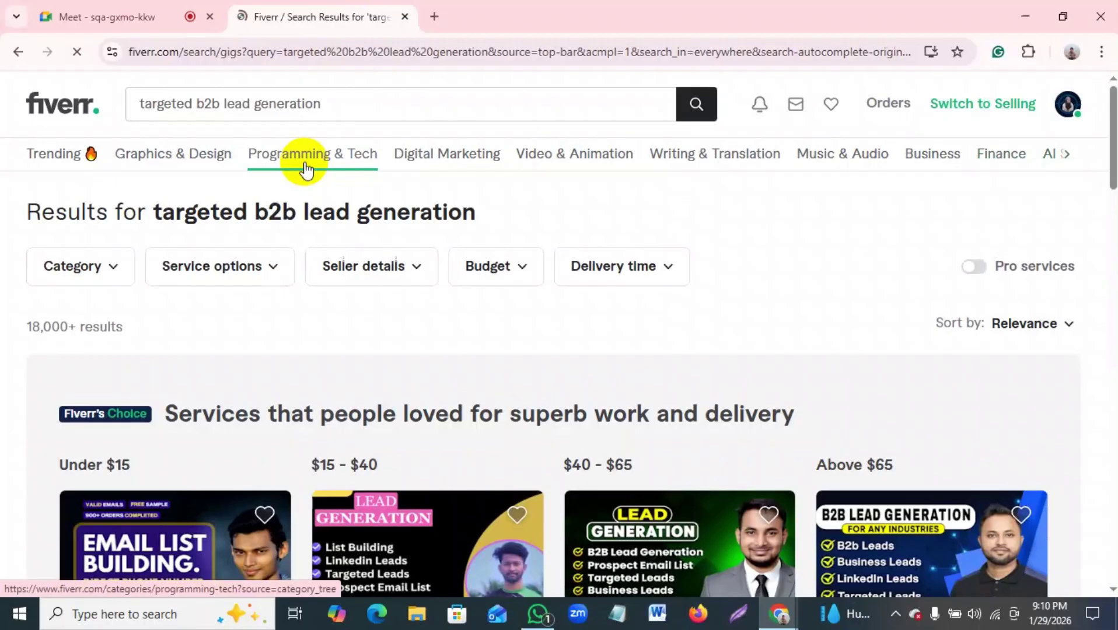
{"action": "scroll", "coordinate": [554, 323], "scroll_direction": "down", "scroll_amount": 5}
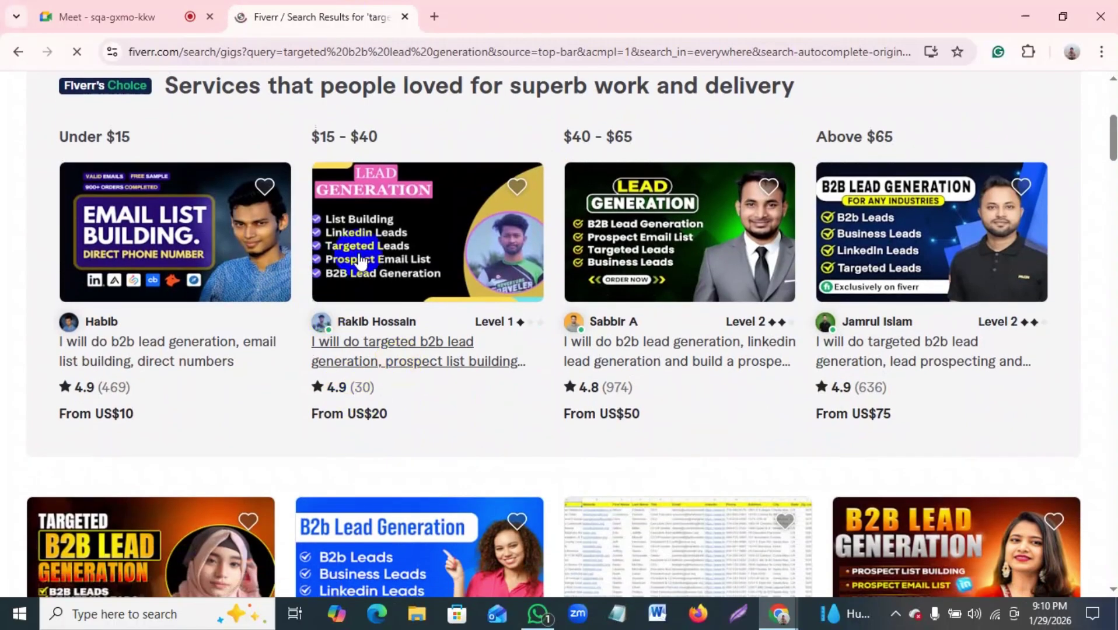
Step: Look further through the targeted B2B lead generation gigs in the Fiverr search results, checking the Google Meet call in between
{"action": "scroll", "coordinate": [295, 294], "scroll_direction": "down", "scroll_amount": 10}
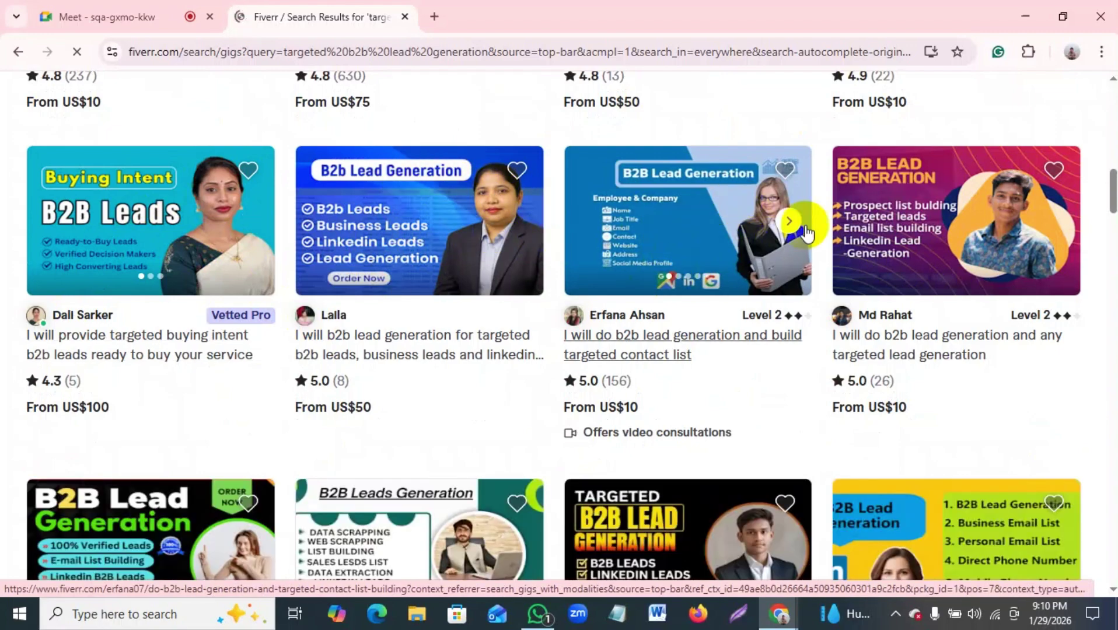
{"action": "scroll", "coordinate": [799, 267], "scroll_direction": "down", "scroll_amount": 11}
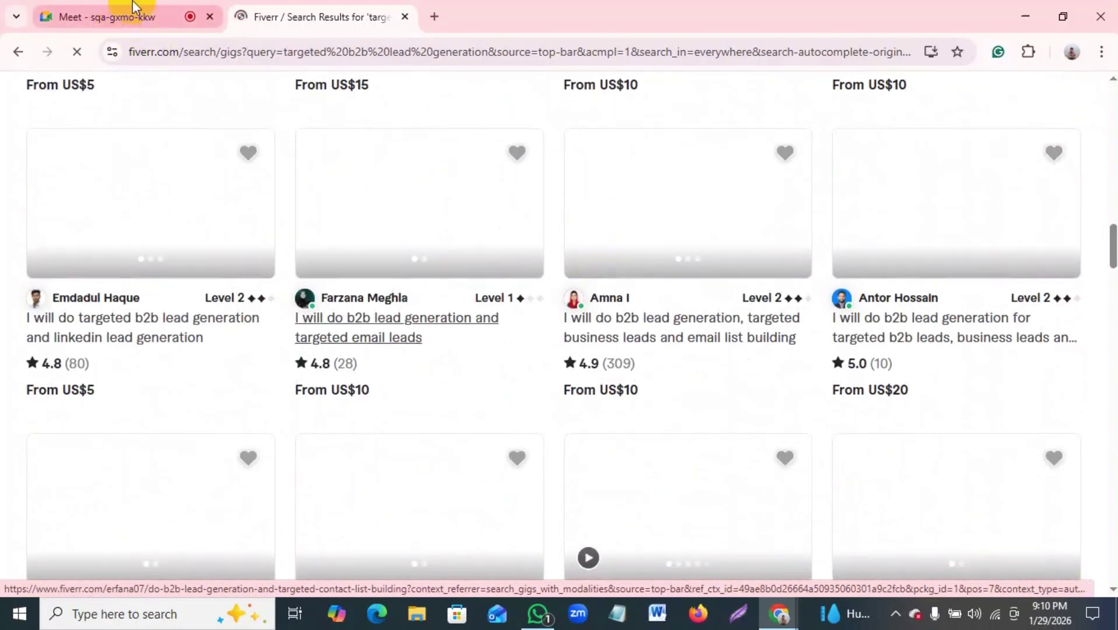
{"action": "left_click", "coordinate": [133, 7]}
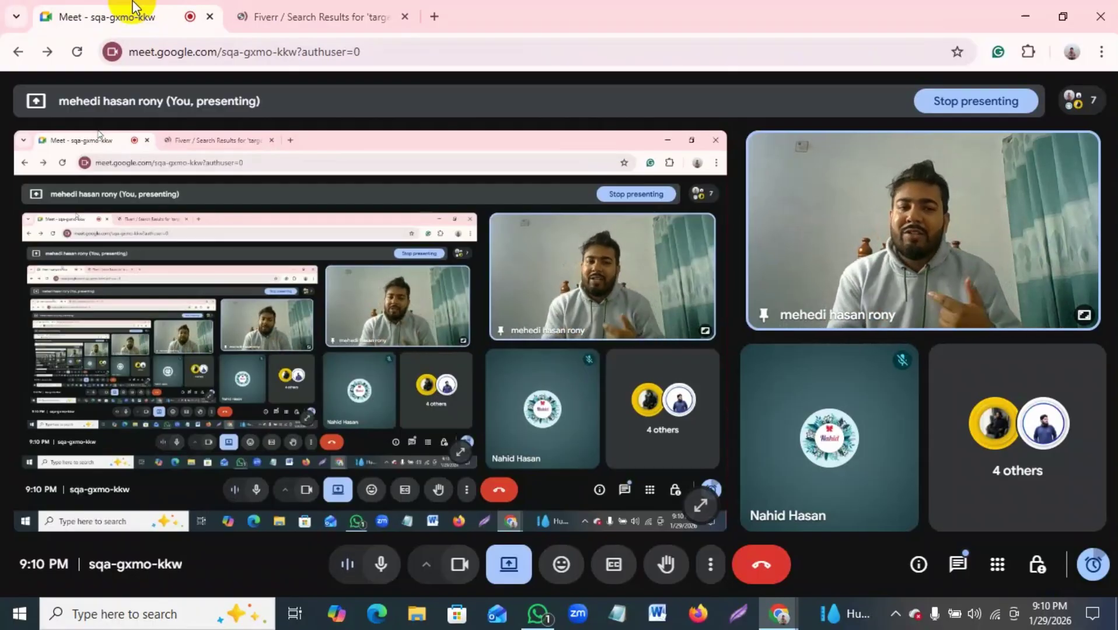
{"action": "left_click", "coordinate": [330, 15]}
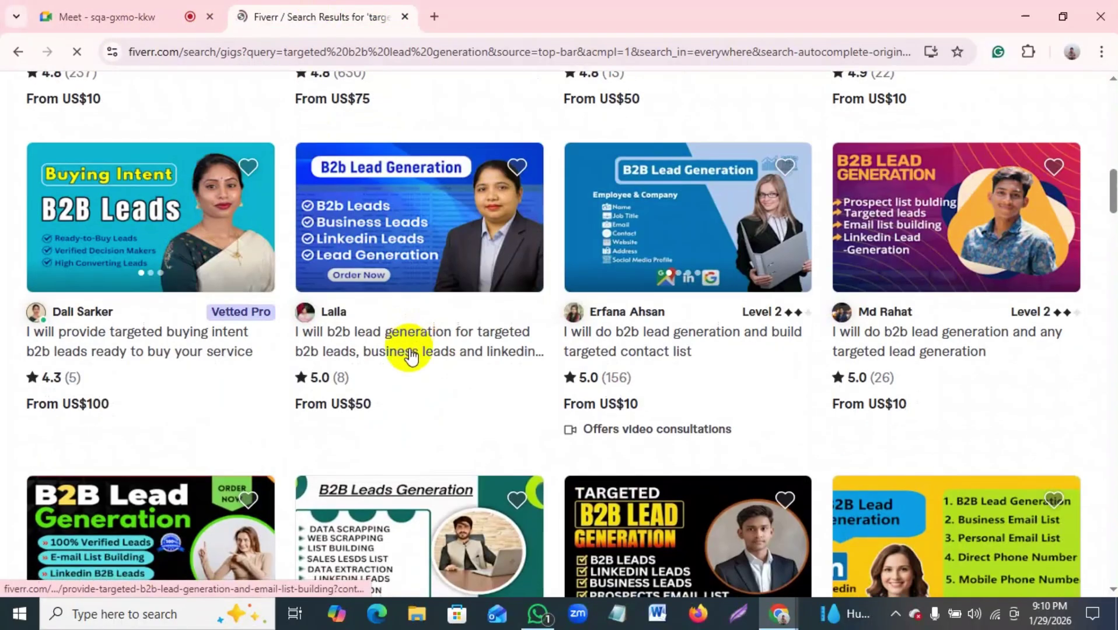
{"action": "scroll", "coordinate": [408, 353], "scroll_direction": "down", "scroll_amount": 5}
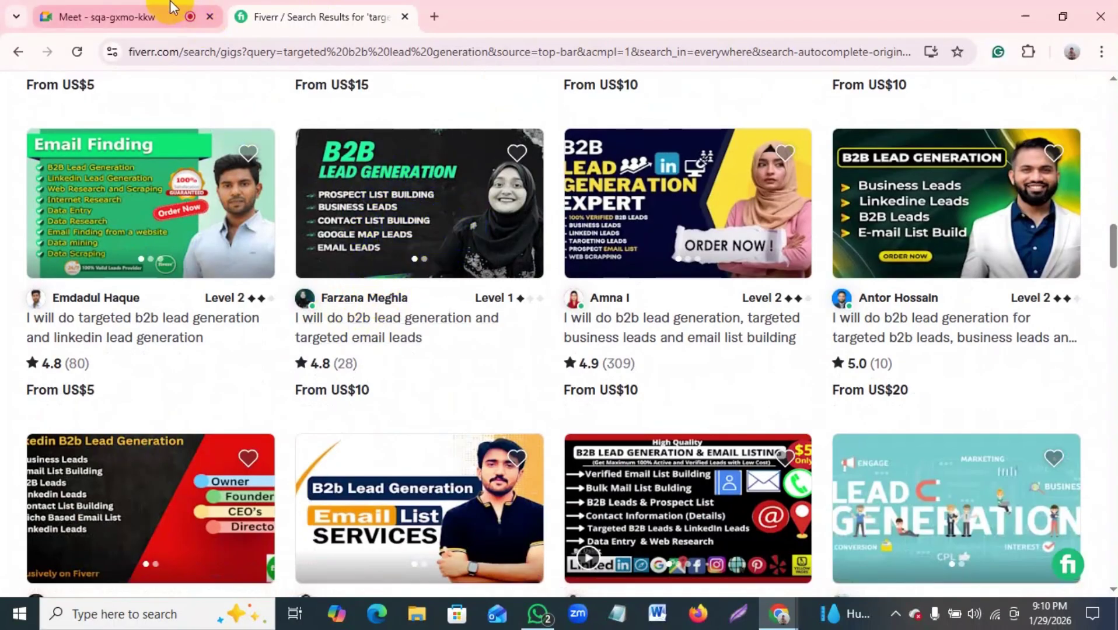
Step: Return to the Google Meet call and dismiss the WhatsApp notifications covering the participants
{"action": "left_click", "coordinate": [92, 14]}
{"action": "left_click", "coordinate": [1083, 459]}
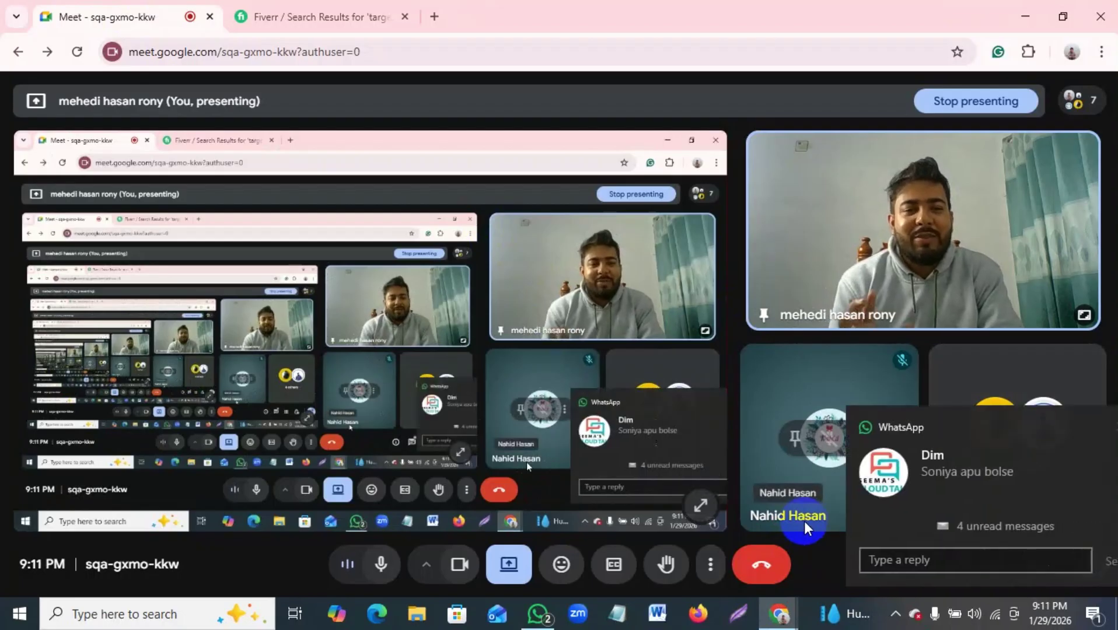
{"action": "left_click", "coordinate": [1082, 426]}
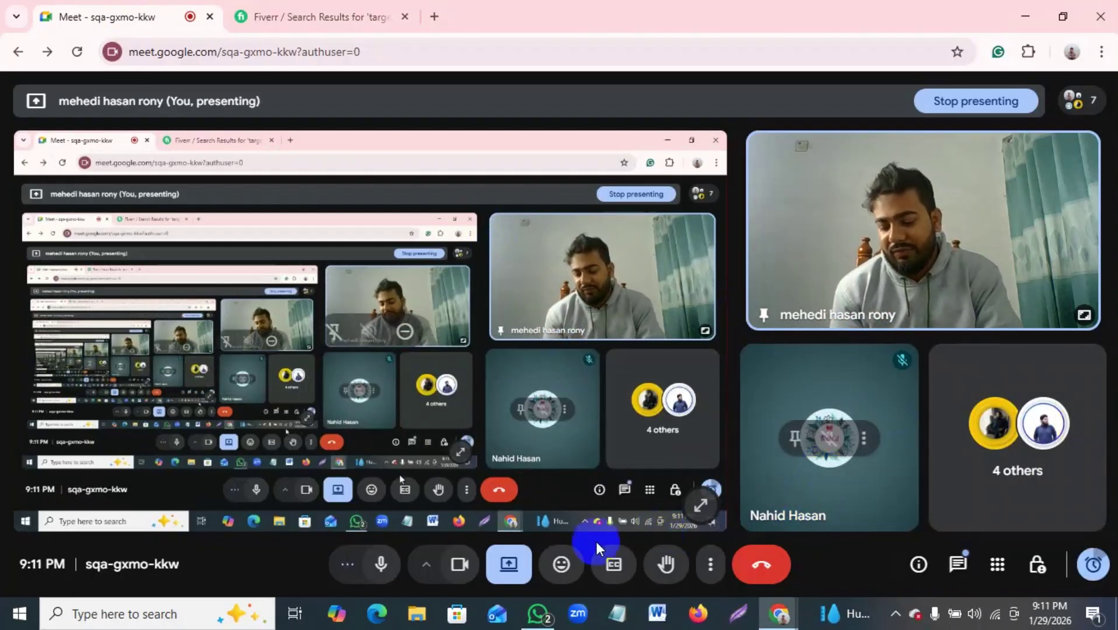
Step: Turn the camera and microphone off in the call, dismiss the WhatsApp notification, and turn both devices back on
{"action": "left_click", "coordinate": [458, 561]}
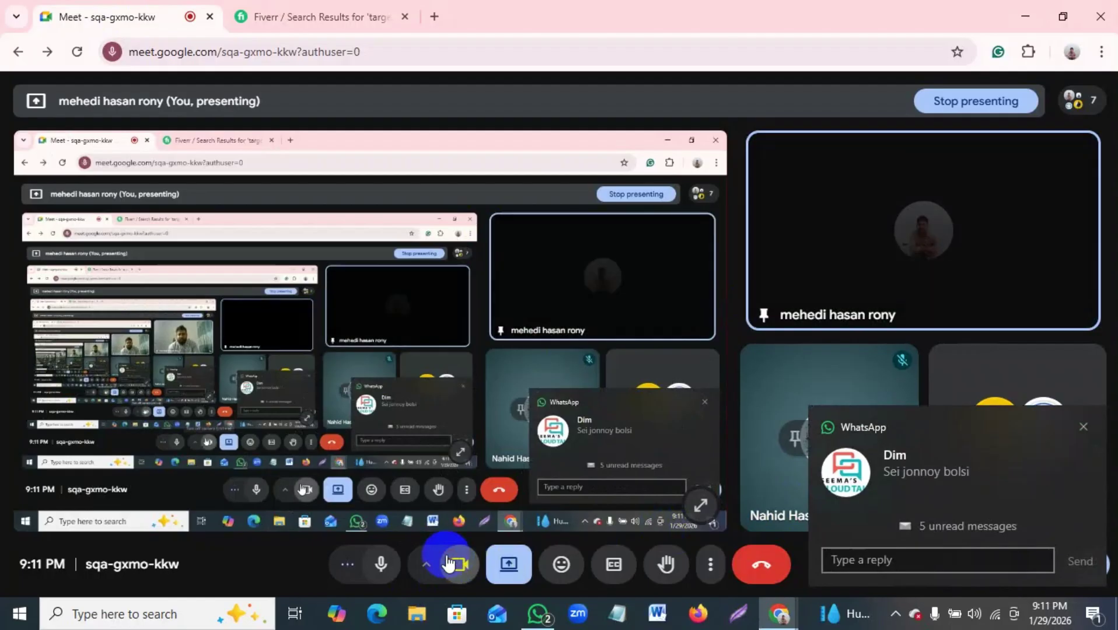
{"action": "left_click", "coordinate": [381, 567]}
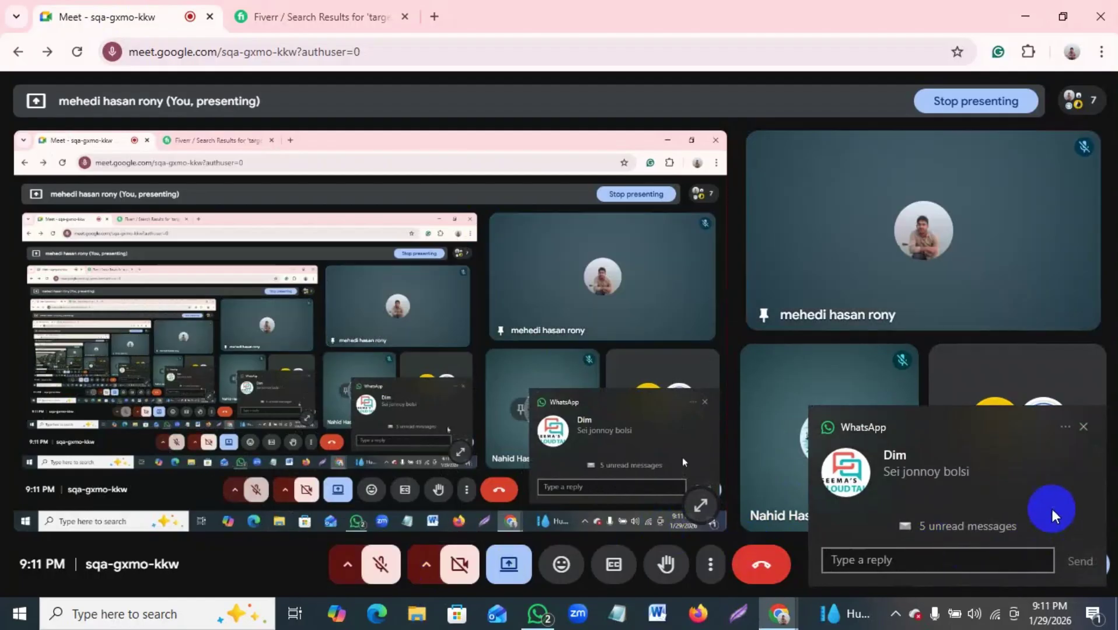
{"action": "left_click", "coordinate": [1081, 428]}
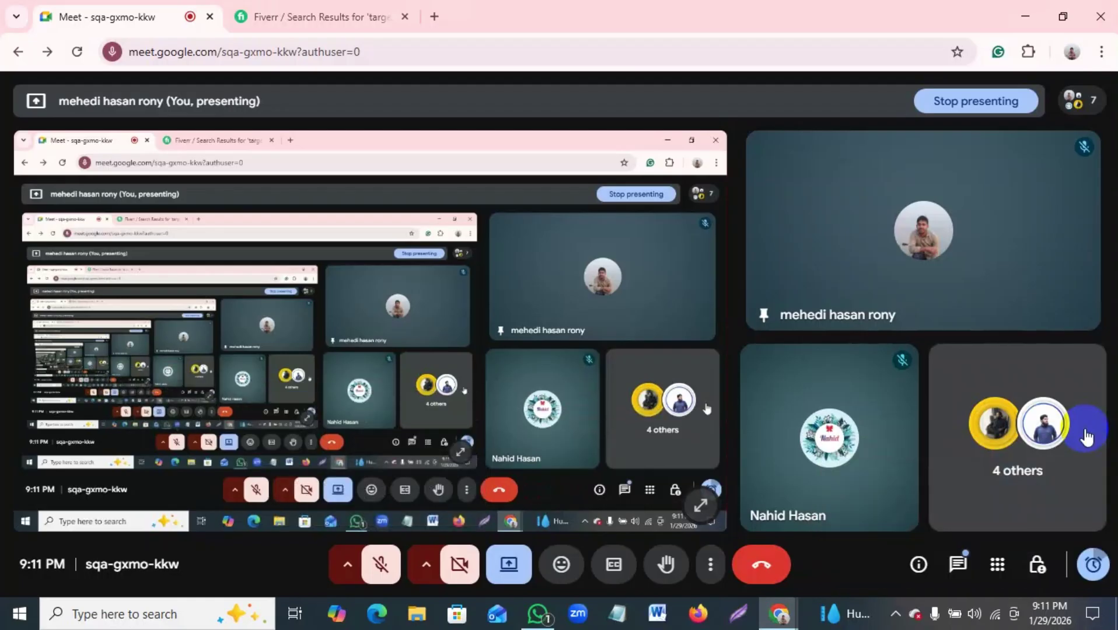
{"action": "left_click", "coordinate": [374, 563]}
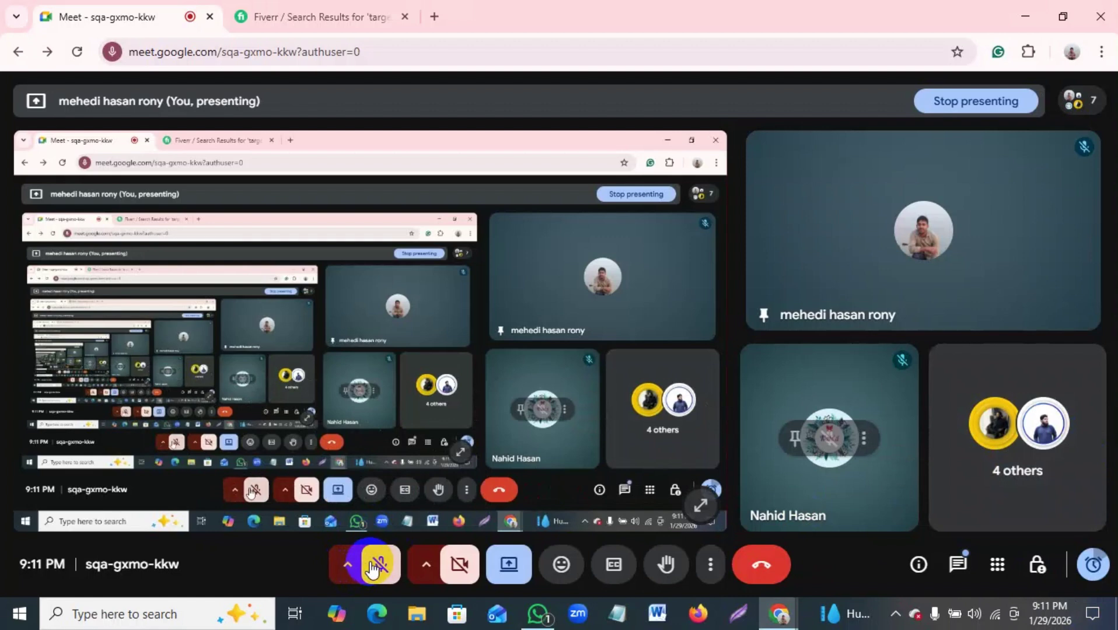
{"action": "left_click", "coordinate": [467, 567]}
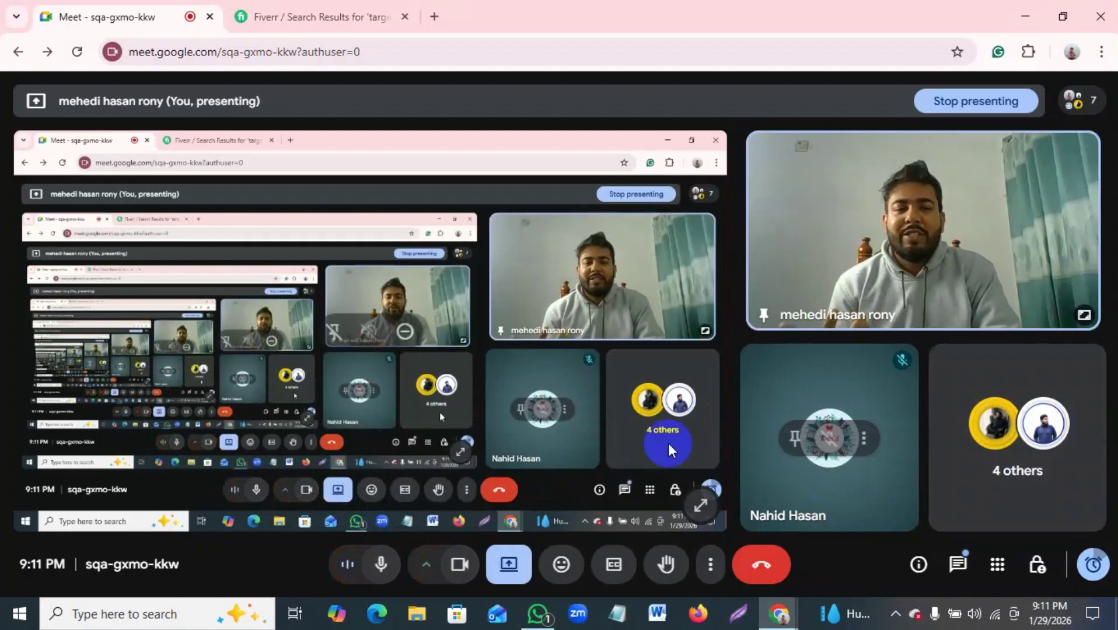
Step: Show the Fiverr search results briefly and return to the Google Meet call
{"action": "left_click", "coordinate": [314, 36]}
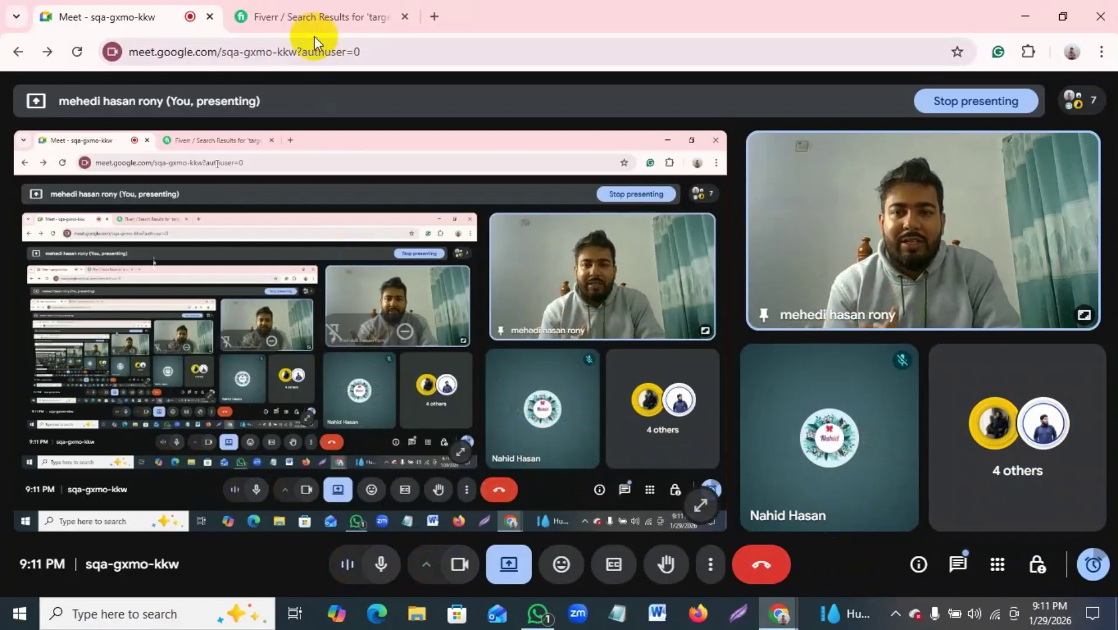
{"action": "left_click", "coordinate": [313, 16]}
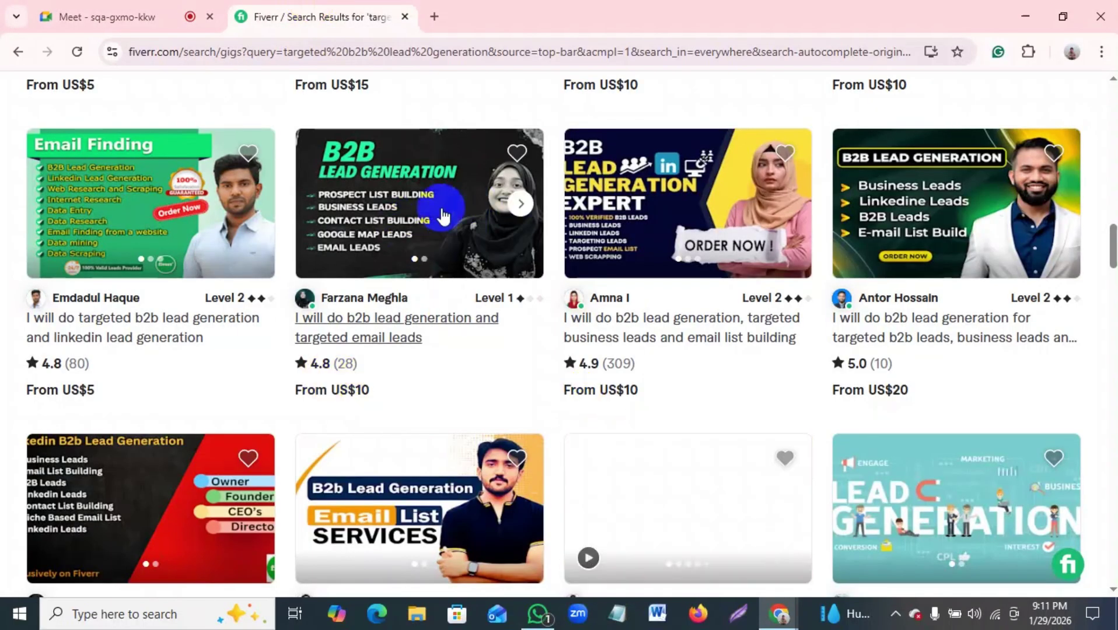
{"action": "left_click", "coordinate": [117, 17]}
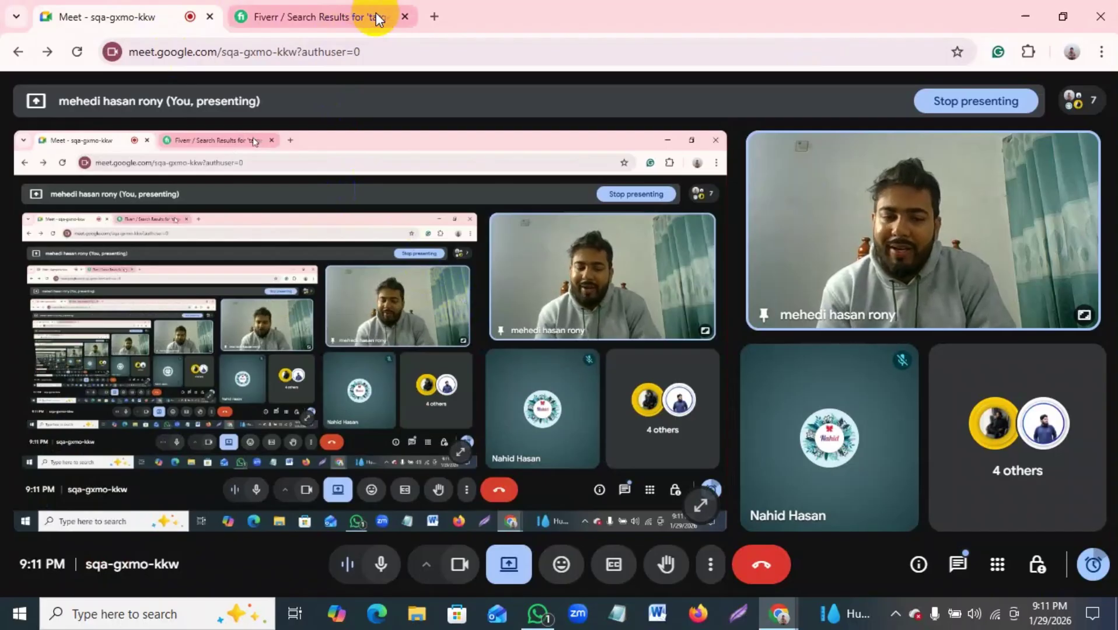
{"action": "mouse_move", "coordinate": [376, 13]}
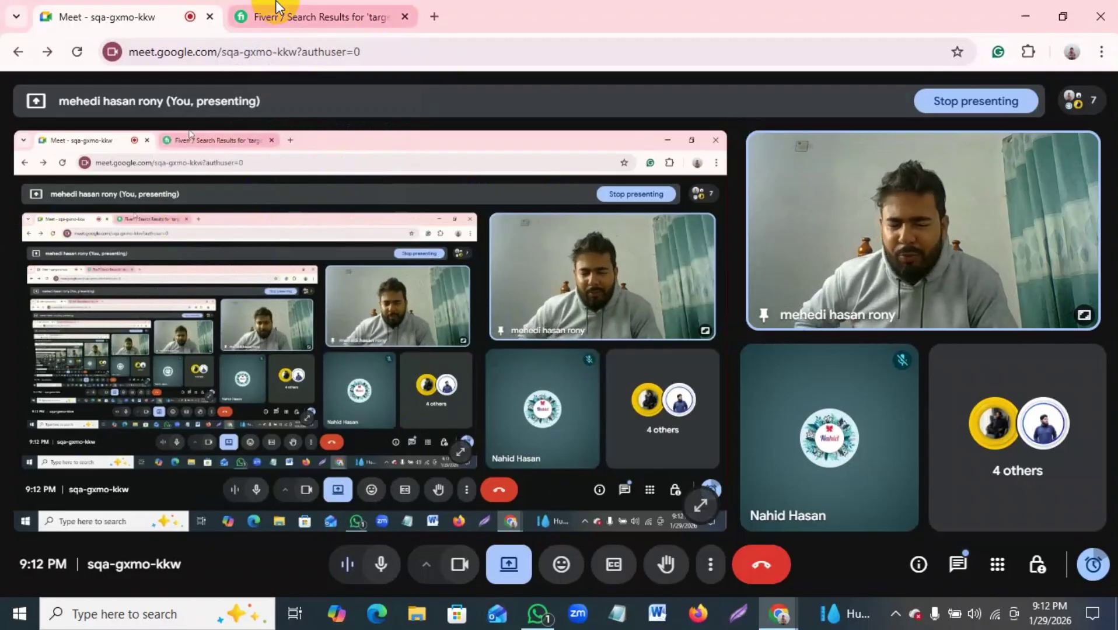
{"action": "mouse_move", "coordinate": [277, 6]}
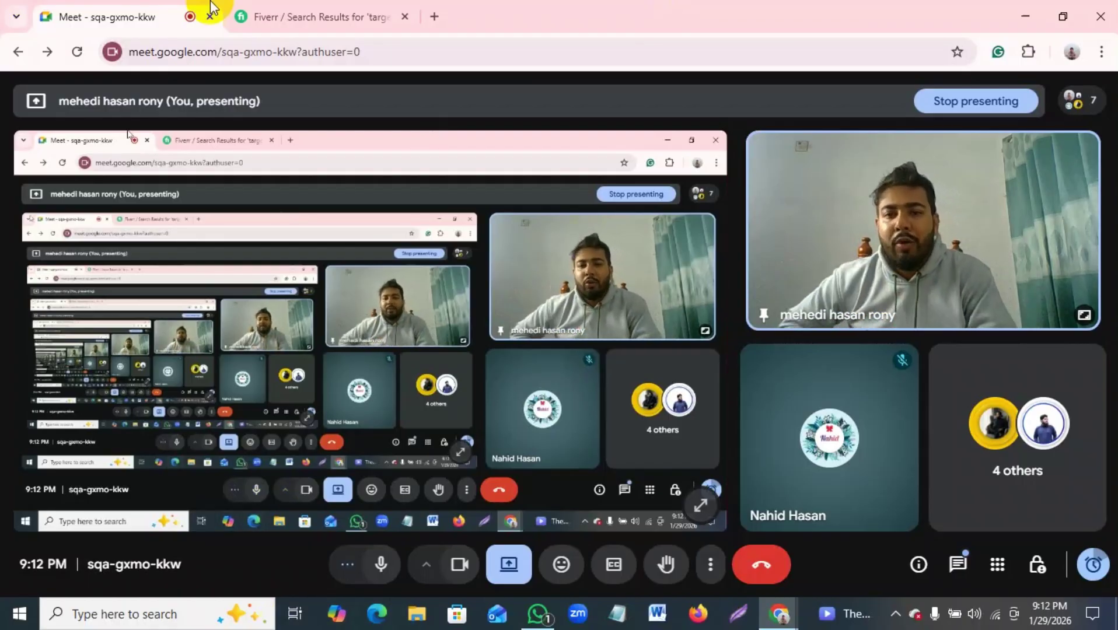
Step: Return to Fiverr and switch the account from buying back to selling mode
{"action": "left_click", "coordinate": [295, 16]}
{"action": "scroll", "coordinate": [723, 184], "scroll_direction": "up", "scroll_amount": 1}
{"action": "scroll", "coordinate": [722, 184], "scroll_direction": "up", "scroll_amount": 12}
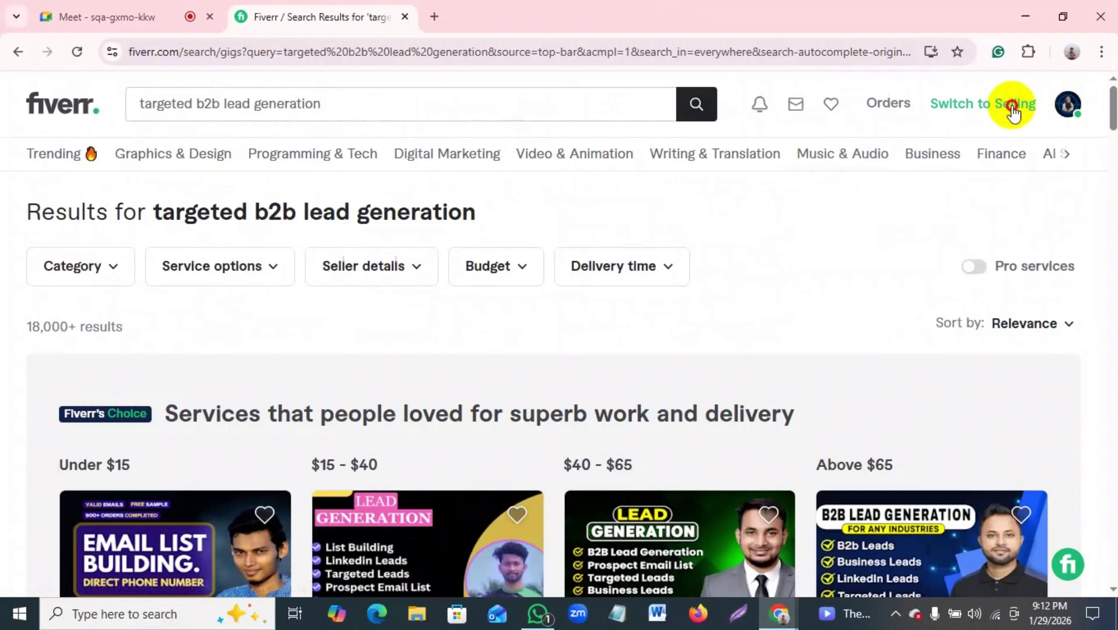
{"action": "left_click", "coordinate": [1013, 106]}
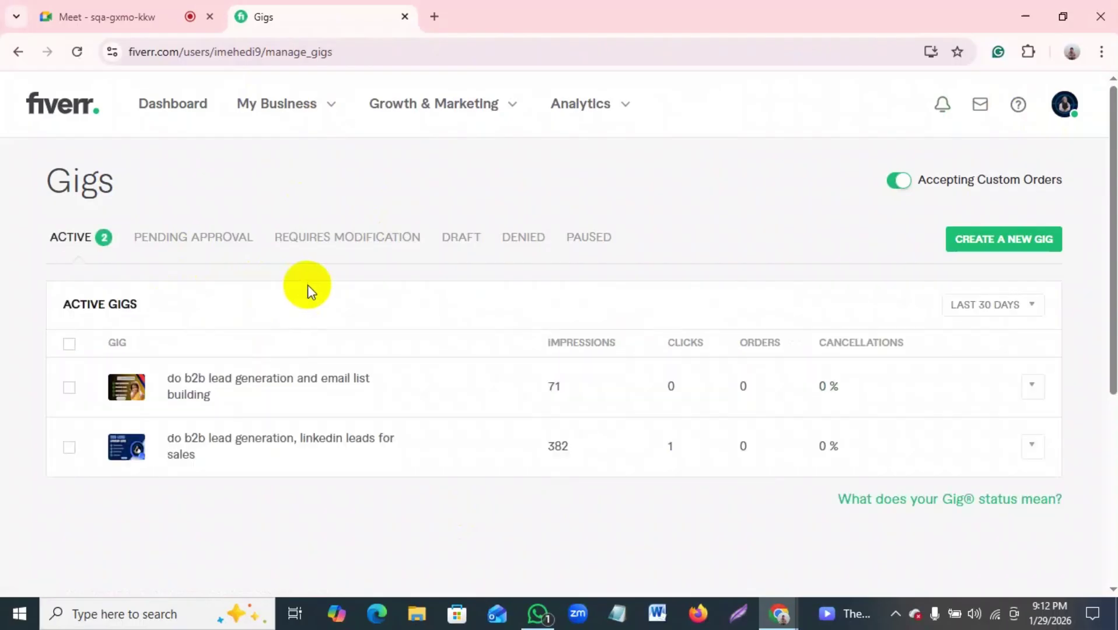
Step: Expand the details of the "do b2b lead generation, linkedin leads for sales" gig and open the statistics period options
{"action": "scroll", "coordinate": [350, 372], "scroll_direction": "down", "scroll_amount": 3}
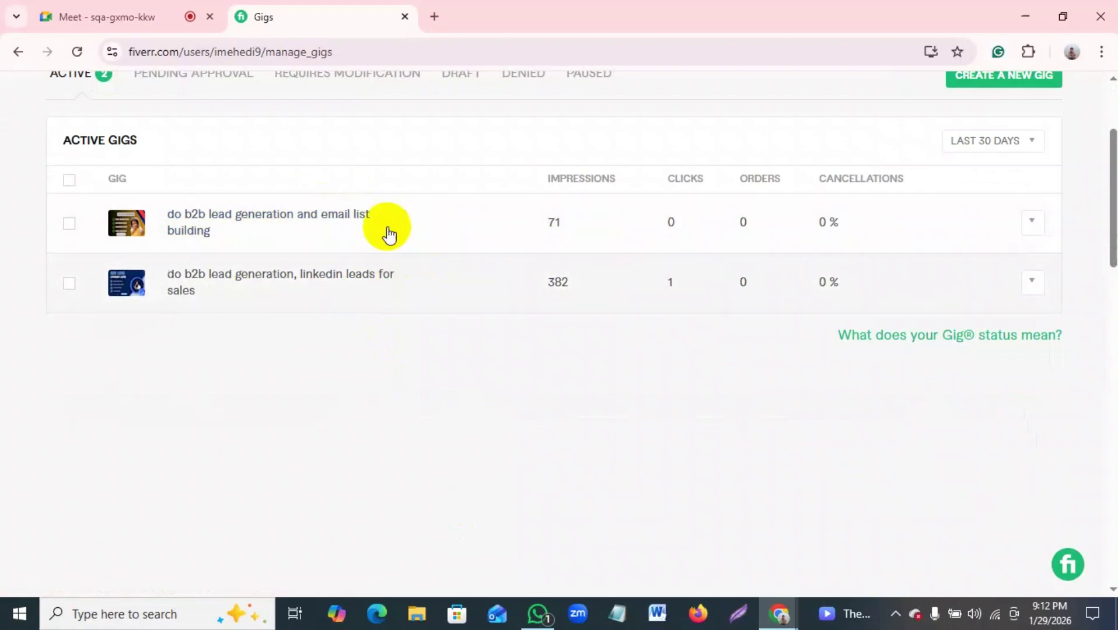
{"action": "scroll", "coordinate": [345, 285], "scroll_direction": "up", "scroll_amount": 3}
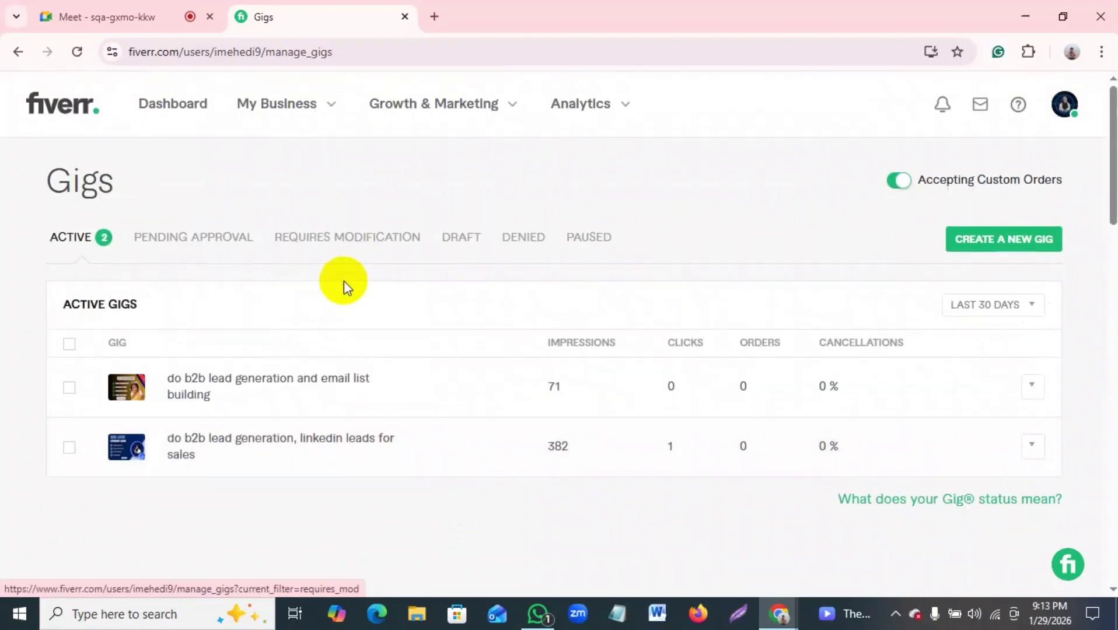
{"action": "scroll", "coordinate": [269, 314], "scroll_direction": "down", "scroll_amount": 3}
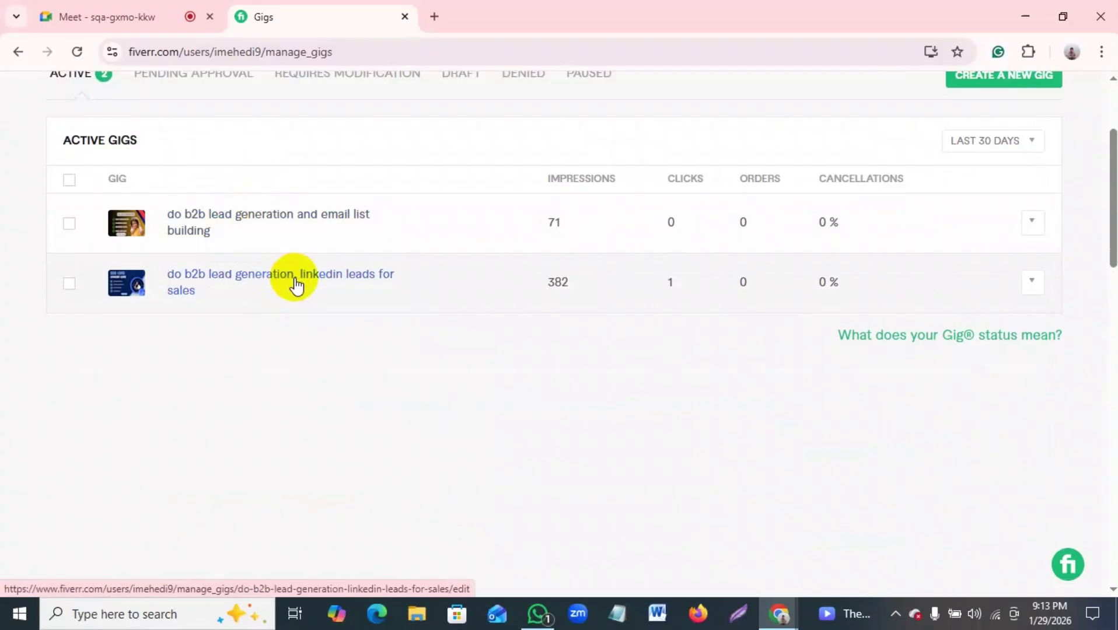
{"action": "left_click", "coordinate": [293, 296]}
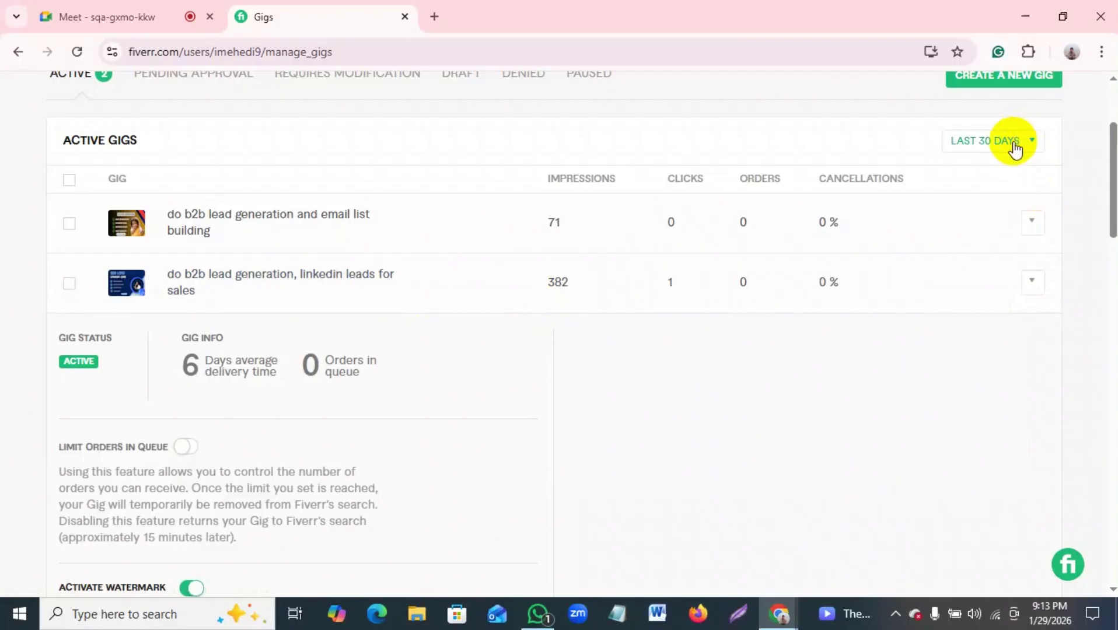
{"action": "left_click", "coordinate": [989, 147]}
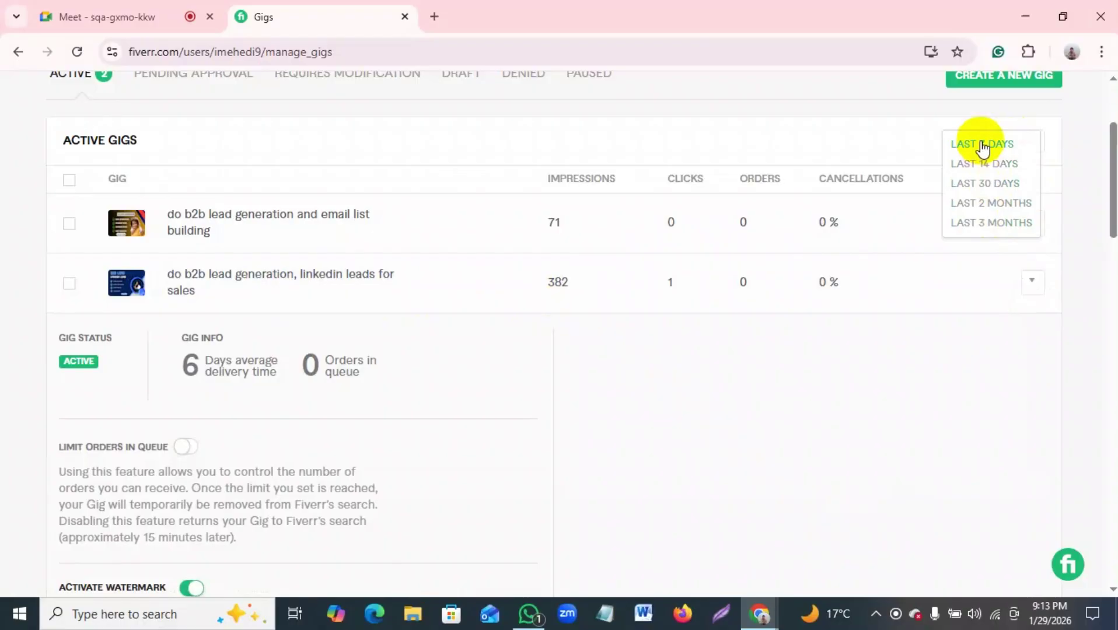
Step: Examine the linkedin leads gig's impressions chart, checking the data point for 28/01/26
{"action": "scroll", "coordinate": [631, 392], "scroll_direction": "down", "scroll_amount": 5}
{"action": "scroll", "coordinate": [539, 372], "scroll_direction": "up", "scroll_amount": 8}
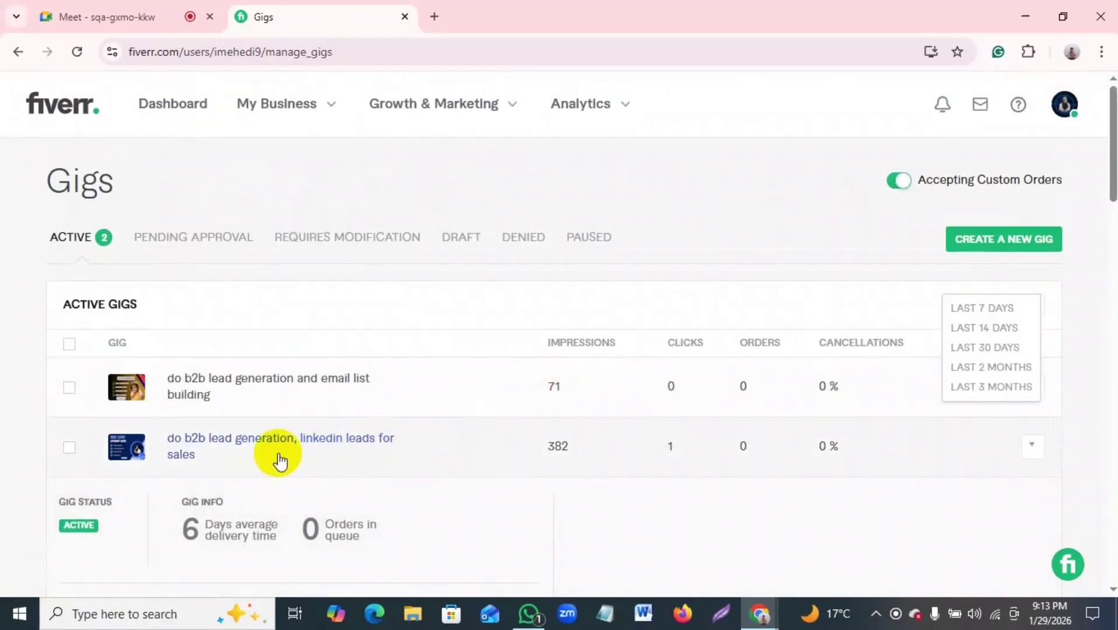
{"action": "scroll", "coordinate": [279, 461], "scroll_direction": "down", "scroll_amount": 3}
{"action": "scroll", "coordinate": [477, 293], "scroll_direction": "down", "scroll_amount": 3}
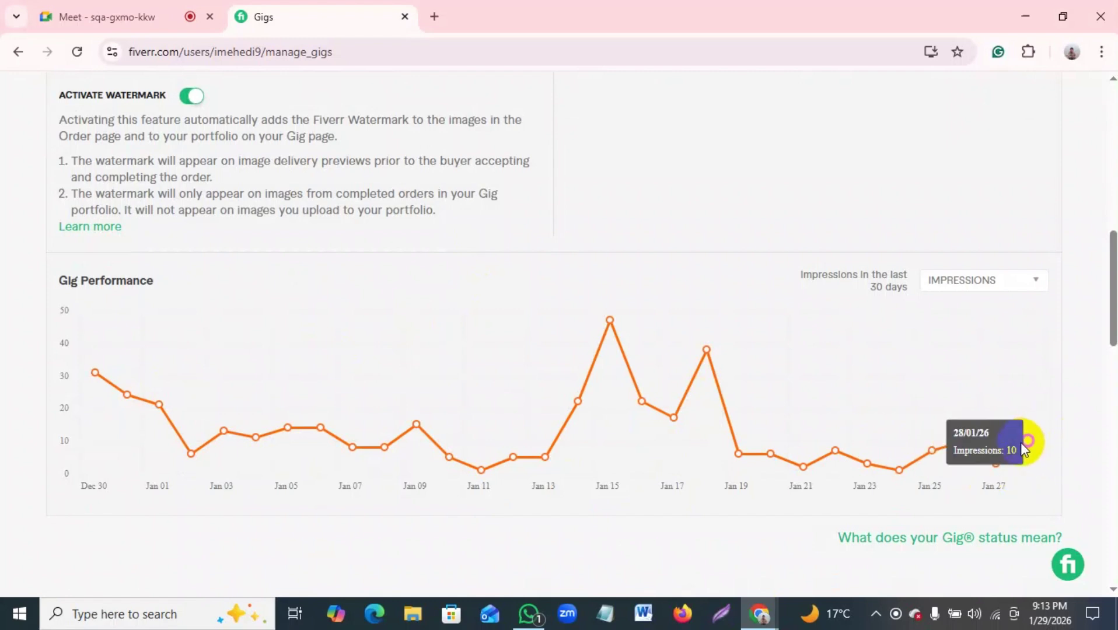
Step: Expand the "do b2b lead generation and email list building" gig and check the 28/01/26 impressions on its performance chart
{"action": "scroll", "coordinate": [1016, 447], "scroll_direction": "up", "scroll_amount": 10}
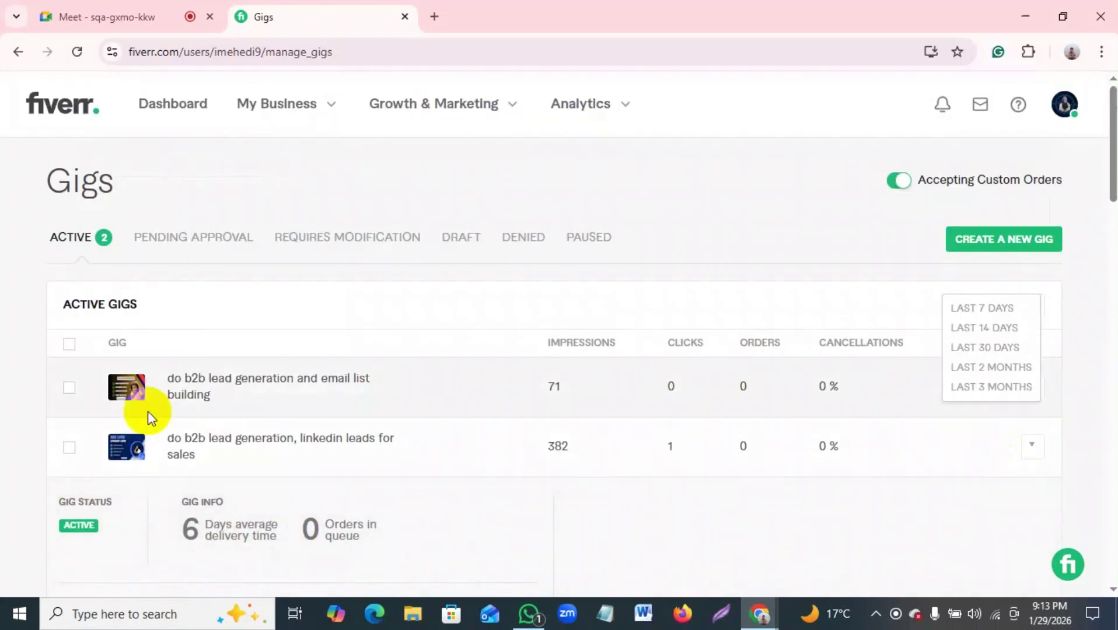
{"action": "left_click", "coordinate": [214, 398]}
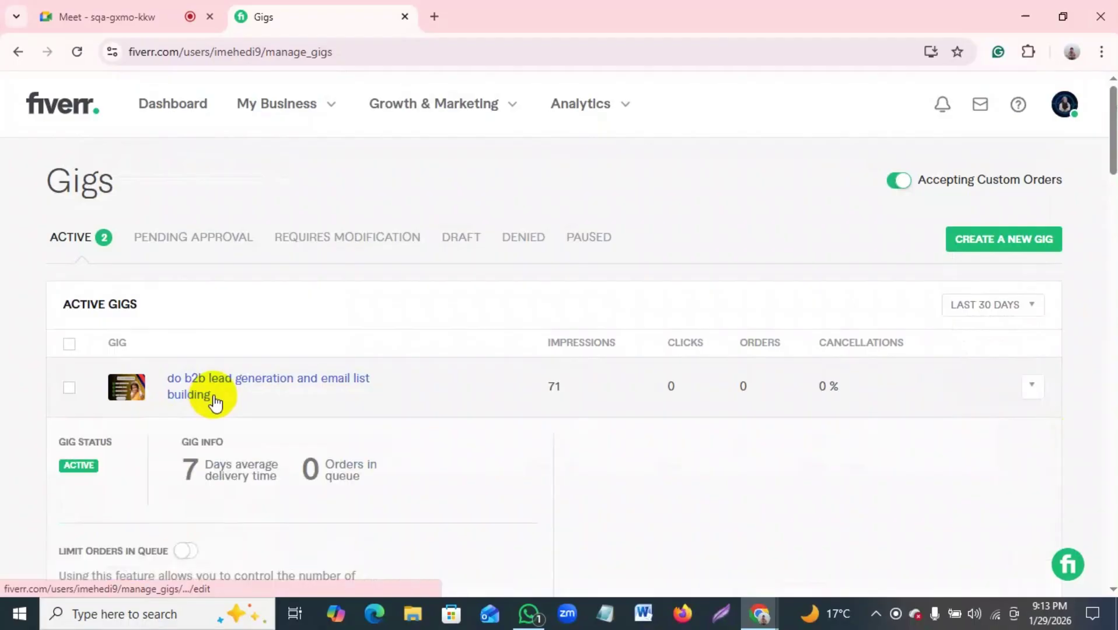
{"action": "scroll", "coordinate": [470, 418], "scroll_direction": "down", "scroll_amount": 9}
{"action": "scroll", "coordinate": [805, 358], "scroll_direction": "down", "scroll_amount": 3}
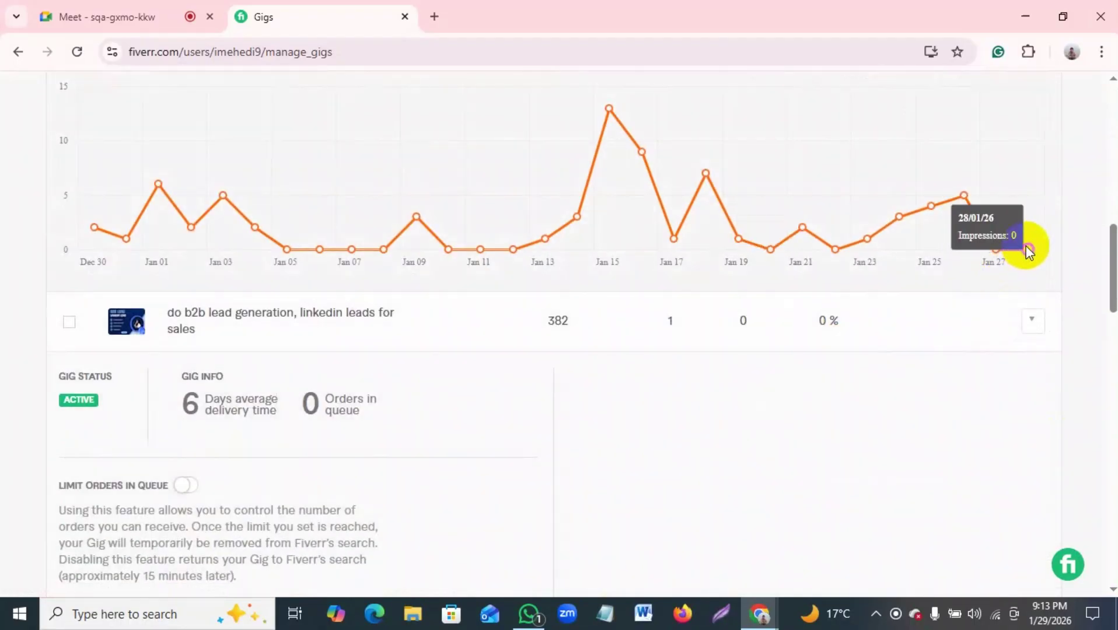
Step: Switch from the Fiverr Gigs page to the Google Meet call and dismiss the two WhatsApp notifications
{"action": "left_click", "coordinate": [188, 10]}
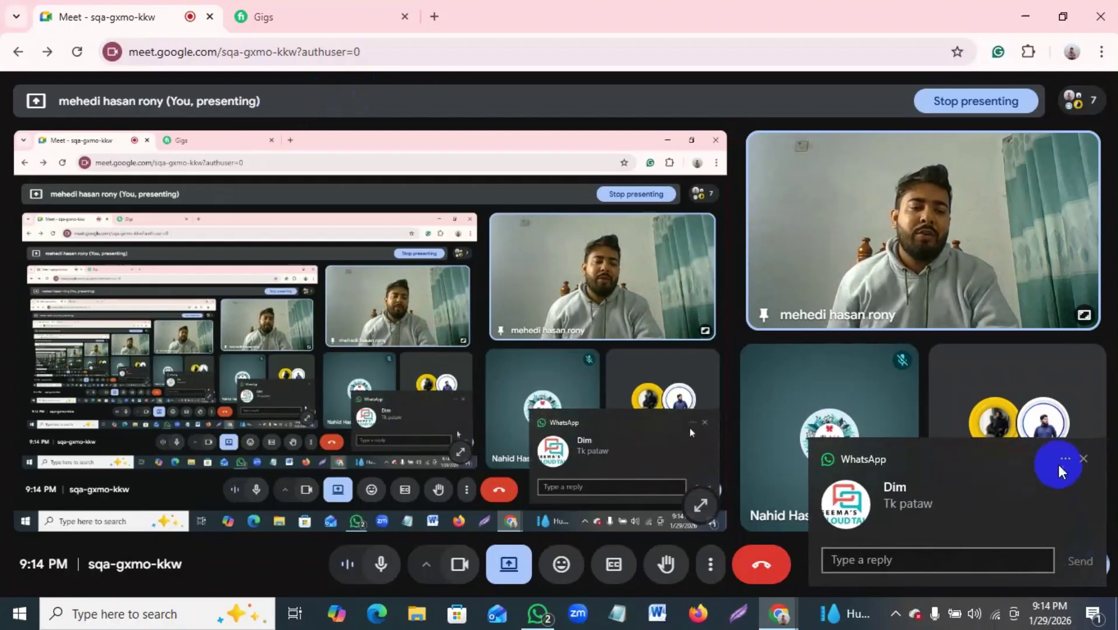
{"action": "left_click", "coordinate": [1091, 464]}
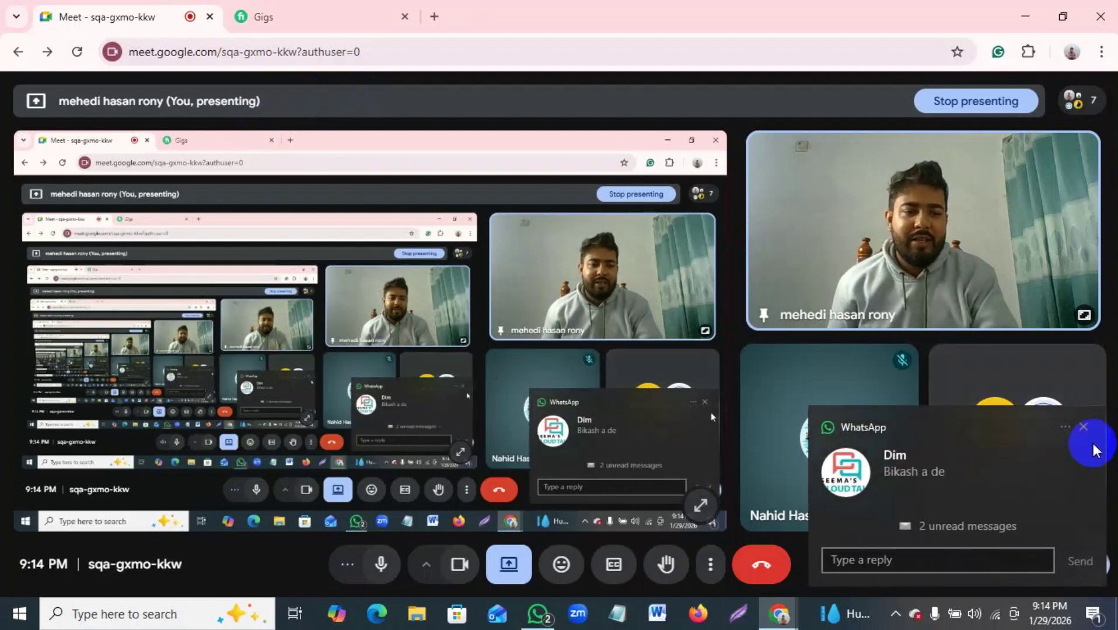
{"action": "left_click", "coordinate": [1083, 428]}
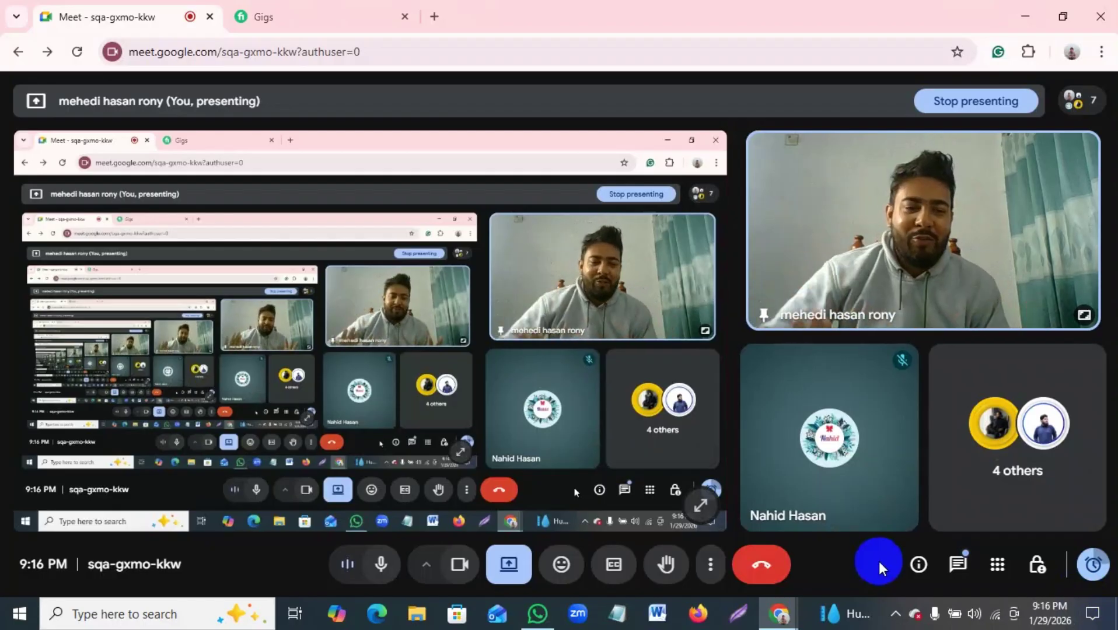
Step: Open the in-call messages of the Google Meet call and read through the participants' chat
{"action": "left_click", "coordinate": [956, 563]}
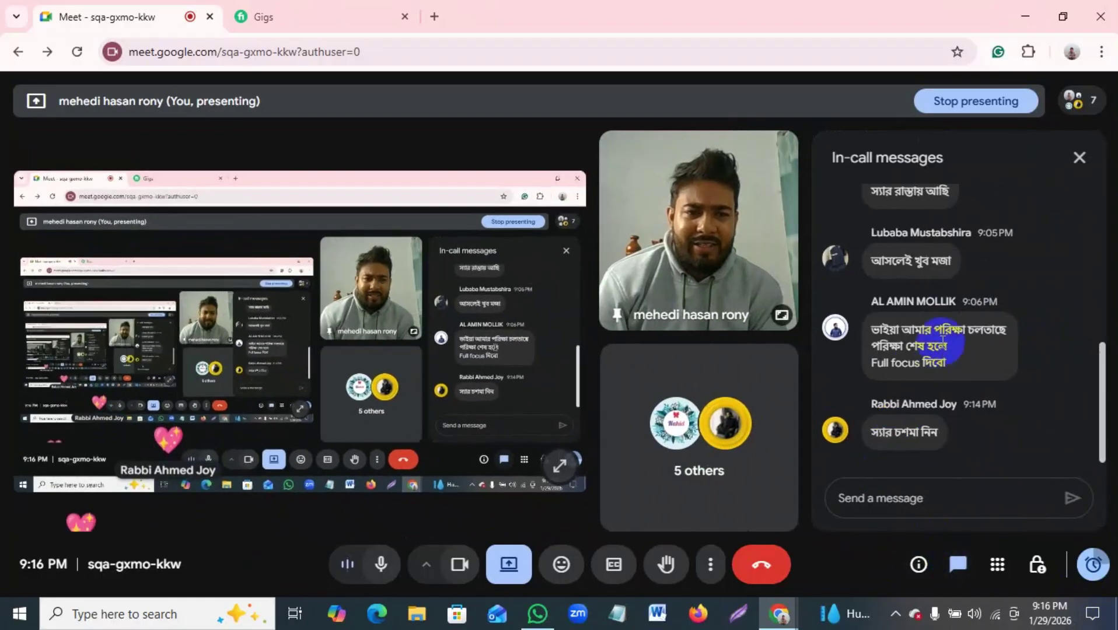
{"action": "scroll", "coordinate": [887, 297], "scroll_direction": "up", "scroll_amount": 3}
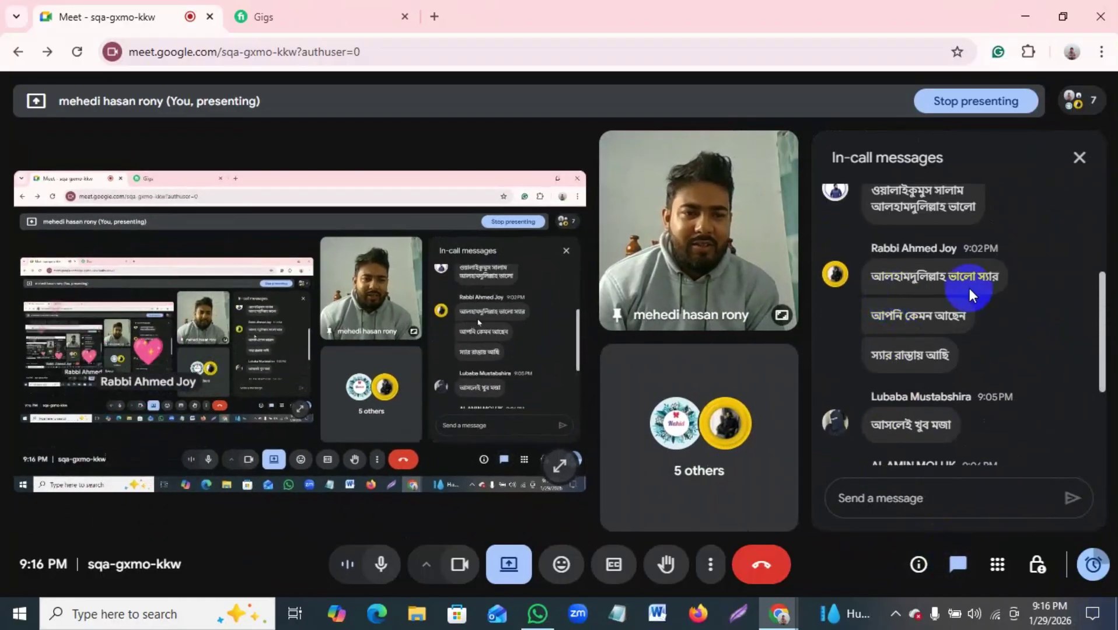
{"action": "scroll", "coordinate": [916, 315], "scroll_direction": "down", "scroll_amount": 3}
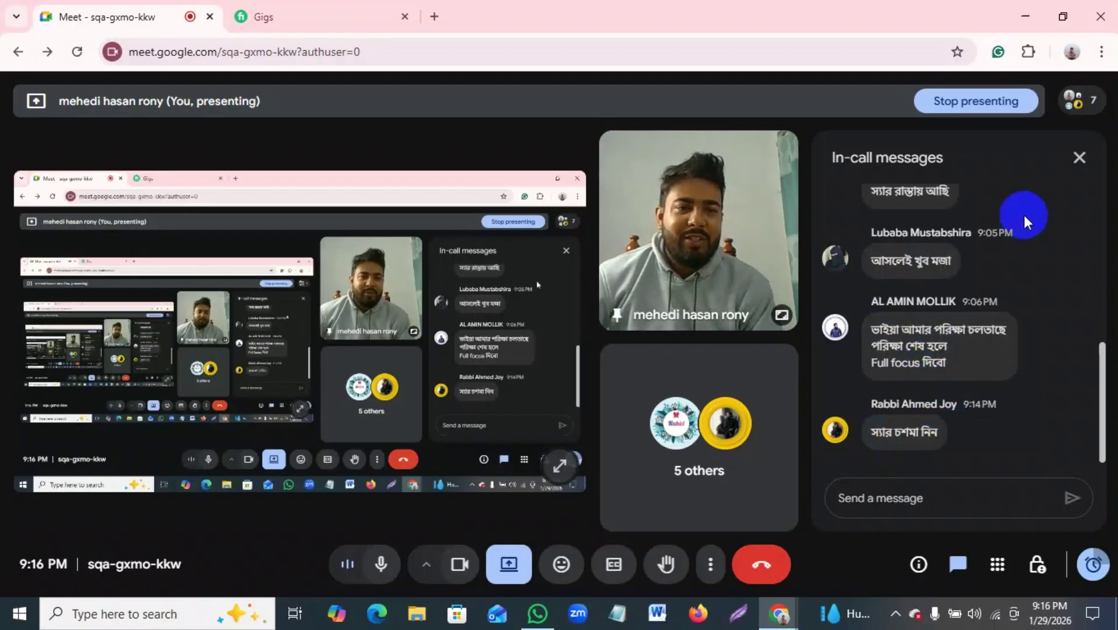
Step: Close the in-call messages, return to the Fiverr Gigs page and examine the late-January points on the impressions chart
{"action": "left_click", "coordinate": [1081, 156]}
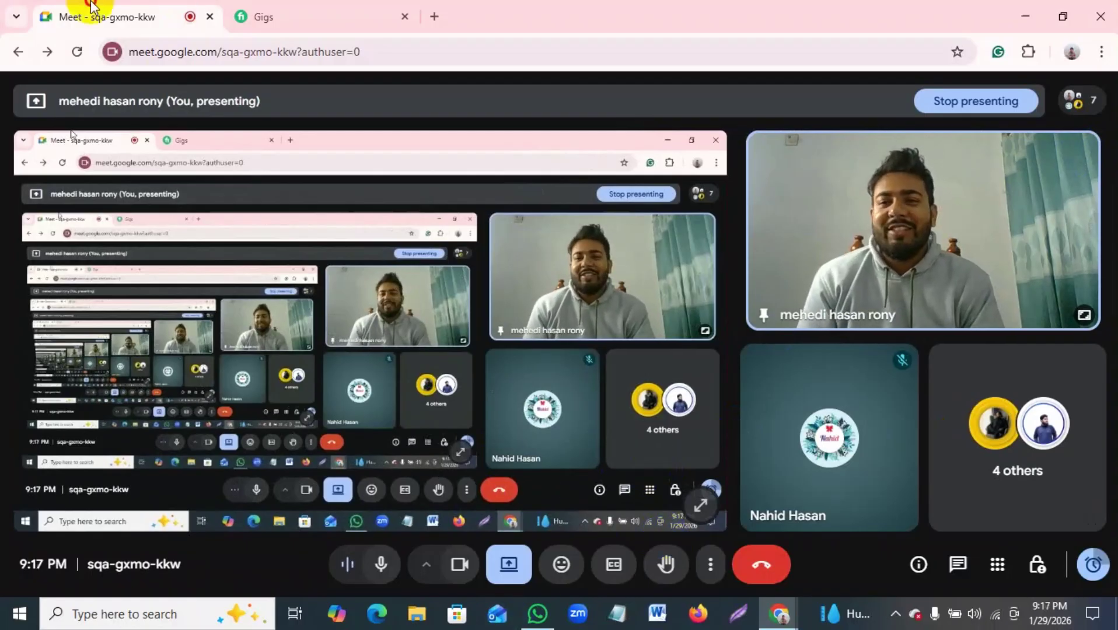
{"action": "left_click", "coordinate": [347, 7]}
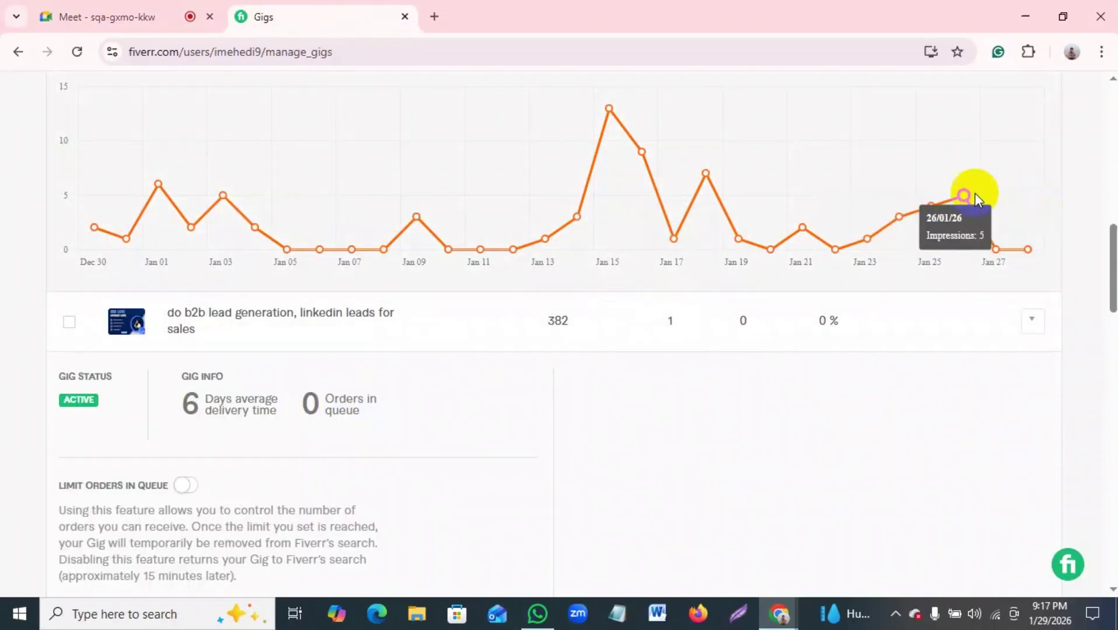
{"action": "mouse_move", "coordinate": [1008, 241]}
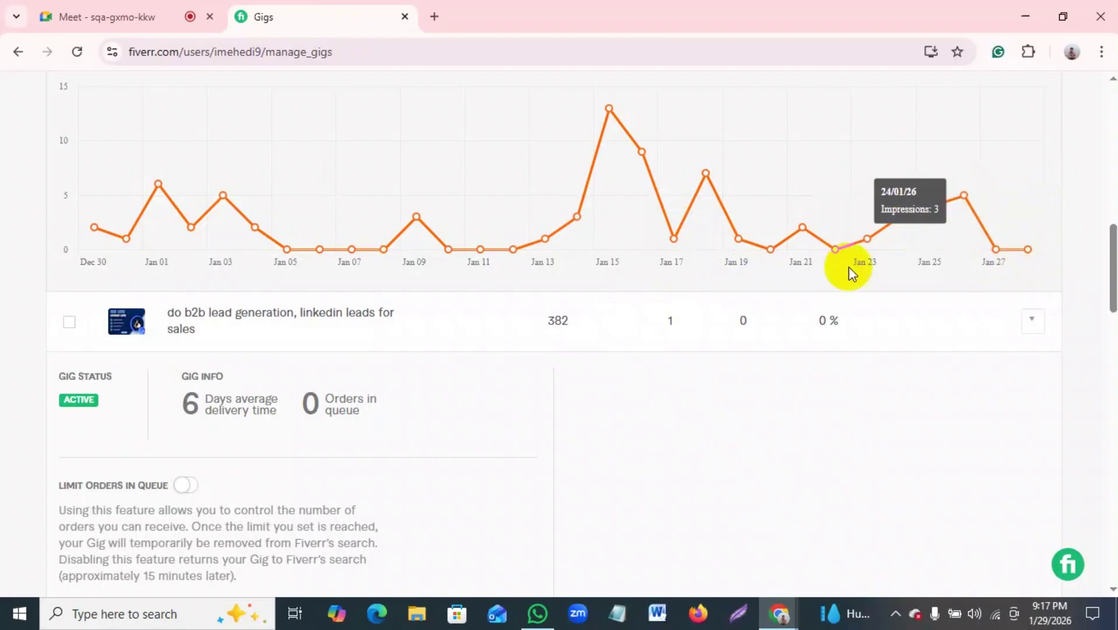
{"action": "scroll", "coordinate": [604, 304], "scroll_direction": "up", "scroll_amount": 10}
{"action": "left_click", "coordinate": [127, 8]}
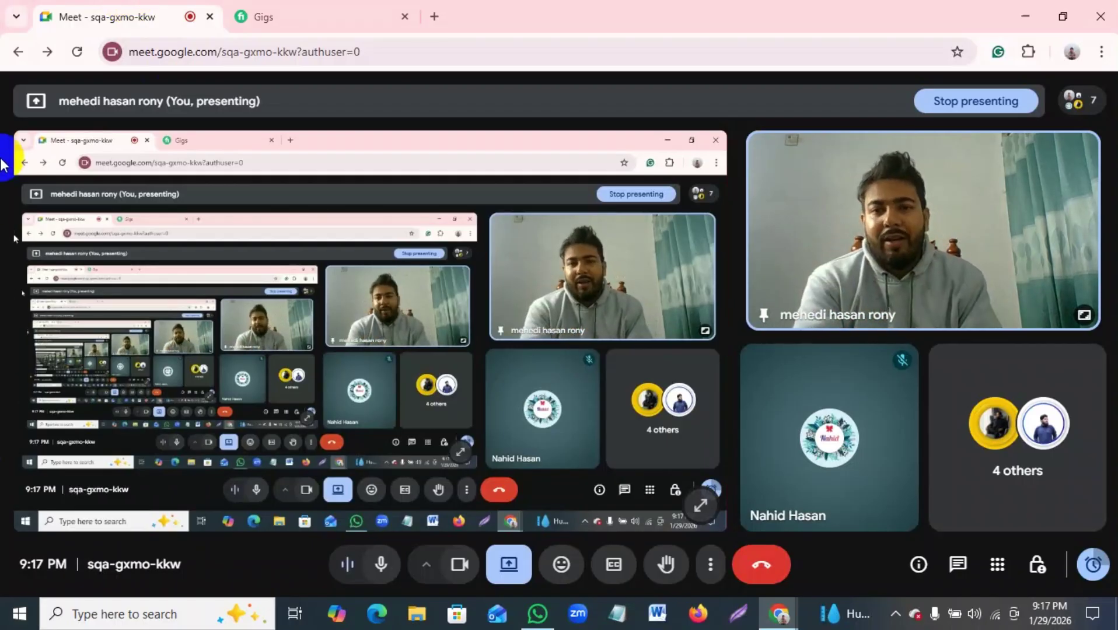
{"action": "left_click", "coordinate": [622, 623]}
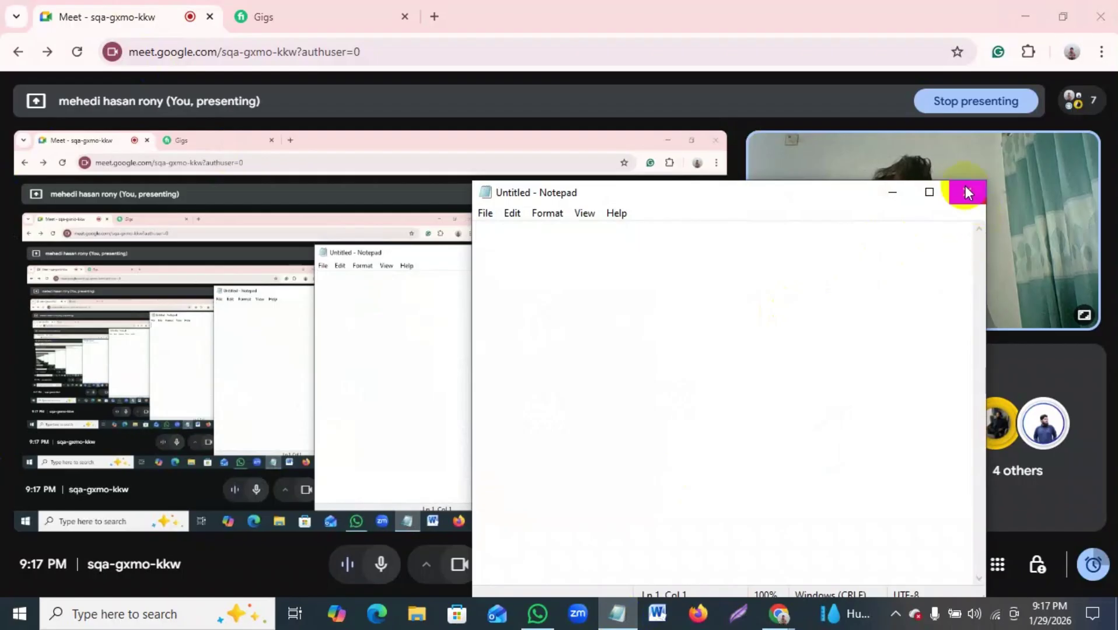
{"action": "left_click", "coordinate": [965, 192]}
Step: Return to the Fiverr Gigs page and start creating a new gig
{"action": "left_click", "coordinate": [318, 14]}
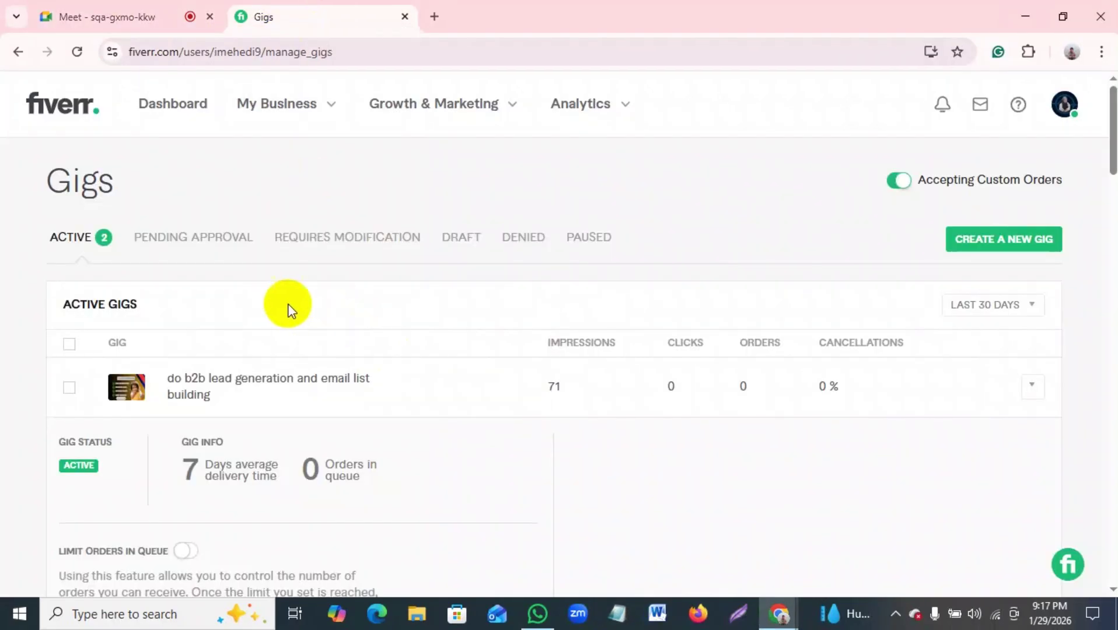
{"action": "left_click", "coordinate": [1001, 246]}
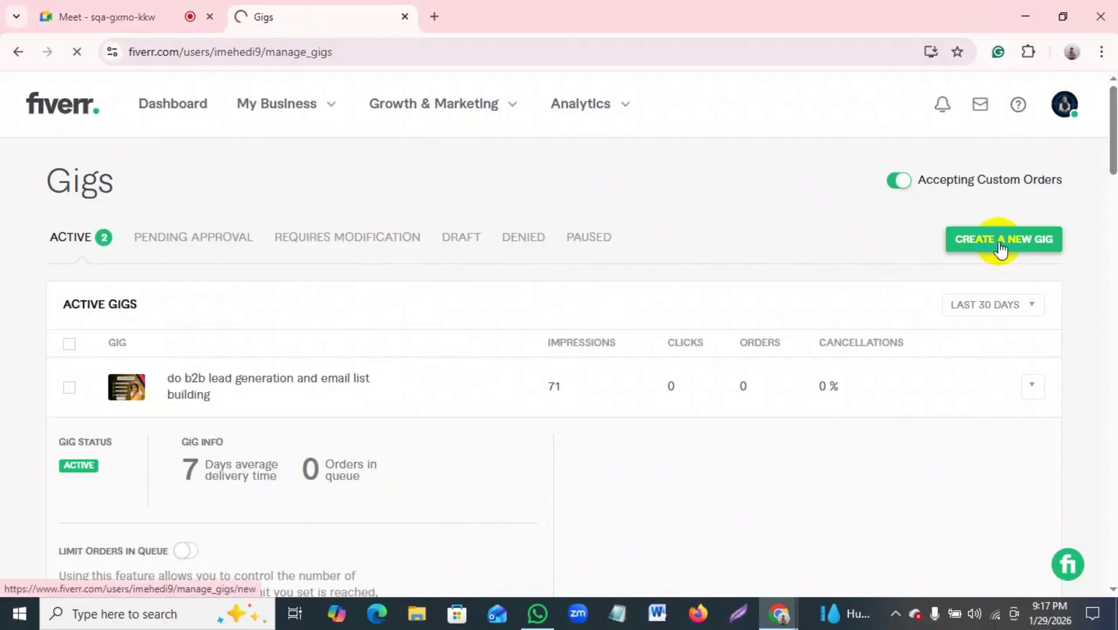
{"action": "scroll", "coordinate": [334, 315], "scroll_direction": "down", "scroll_amount": 4}
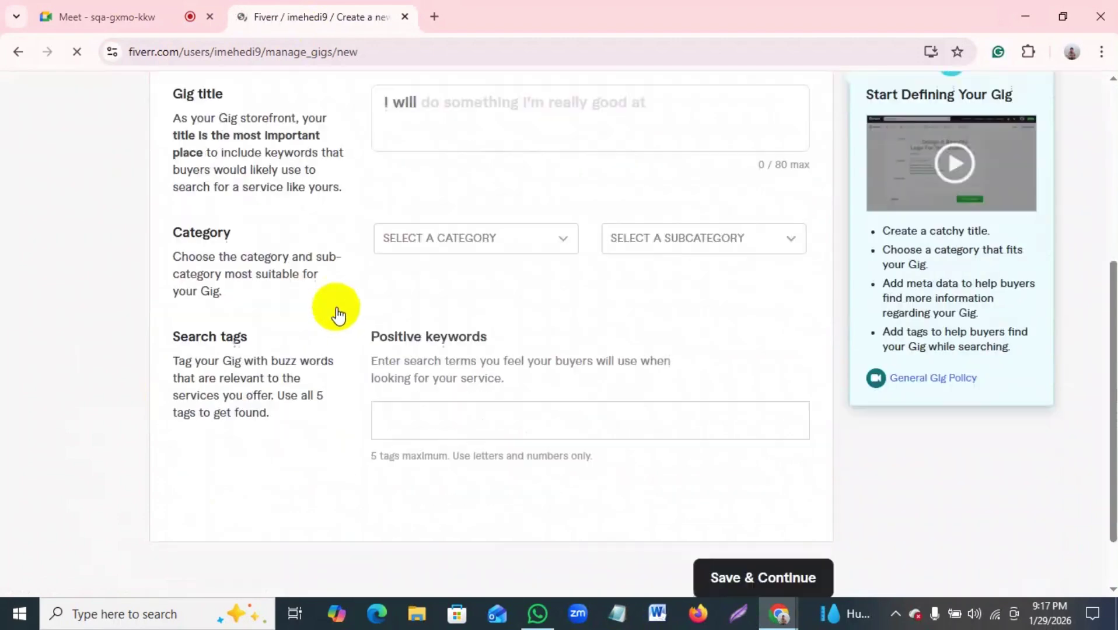
Step: Enter the gig title "do targeted b2b lead generation and web research", dismissing the Grammarly offer and correcting the misspelled "gemeration"
{"action": "left_click", "coordinate": [433, 130]}
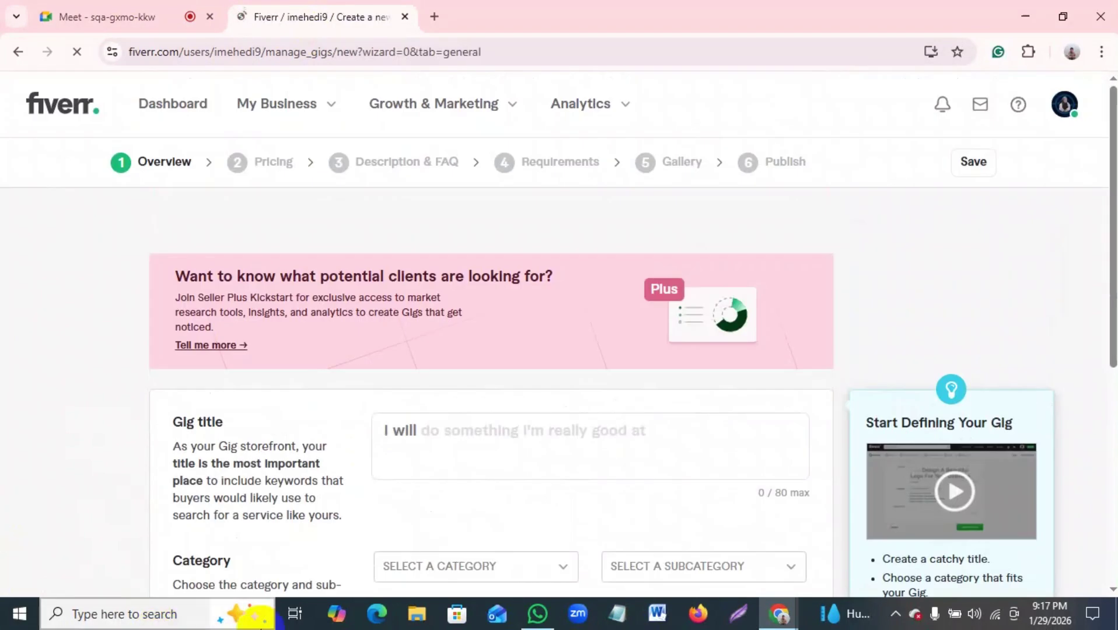
{"action": "left_click", "coordinate": [465, 425]}
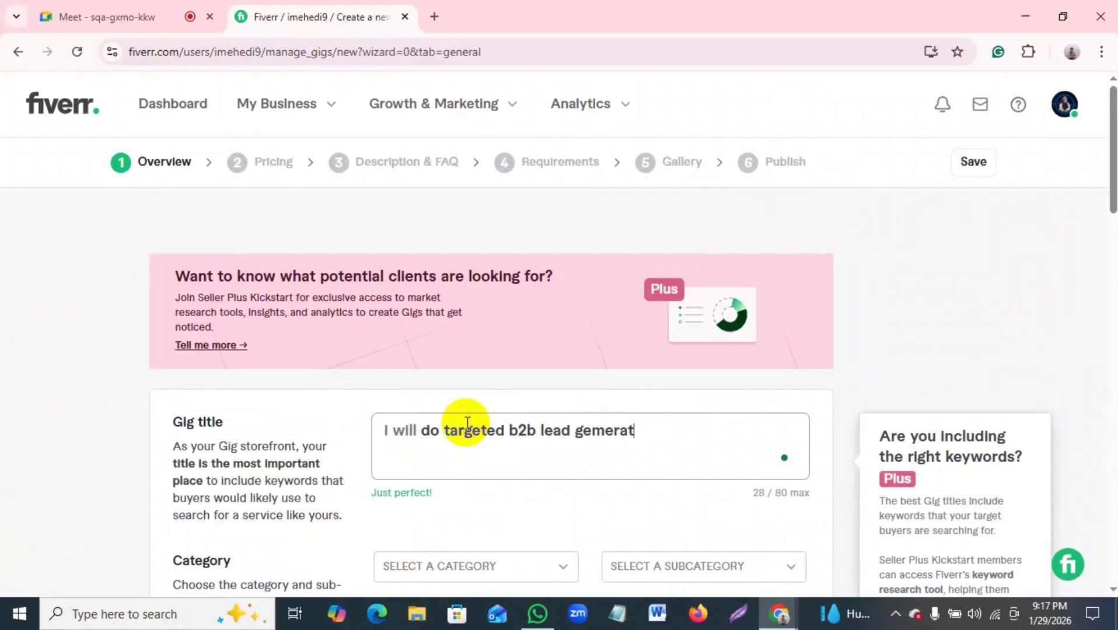
{"action": "type", "text": "d"}
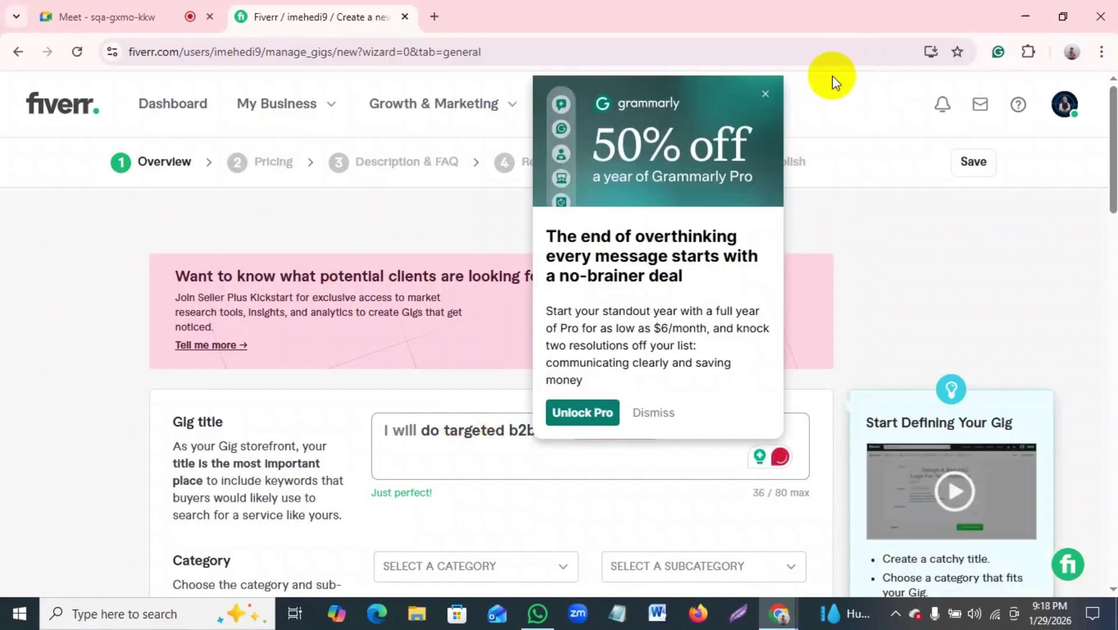
{"action": "left_click", "coordinate": [765, 96]}
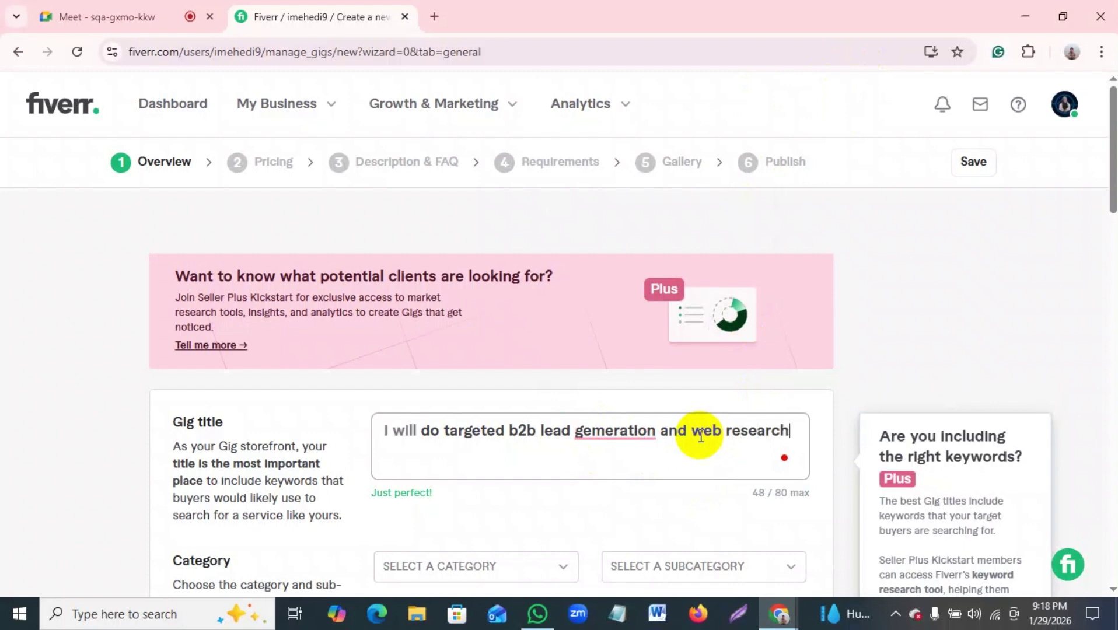
{"action": "mouse_move", "coordinate": [639, 429]}
{"action": "left_click", "coordinate": [636, 475]}
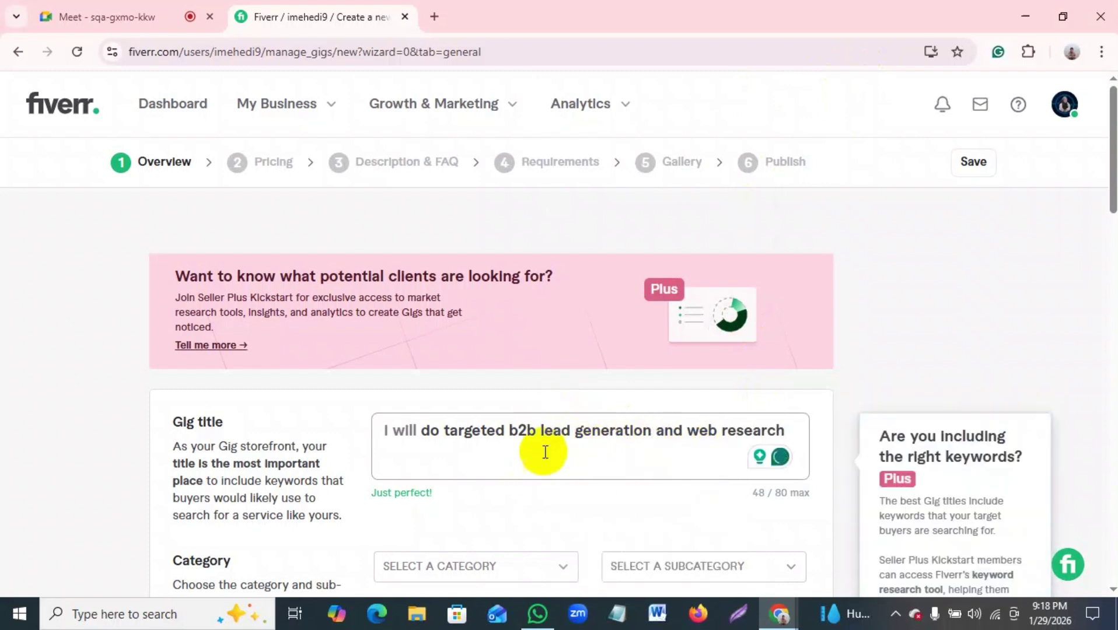
Step: Apply the suggested capitalization to make the gig title start with "Do", and point out its opening words
{"action": "mouse_move", "coordinate": [422, 430]}
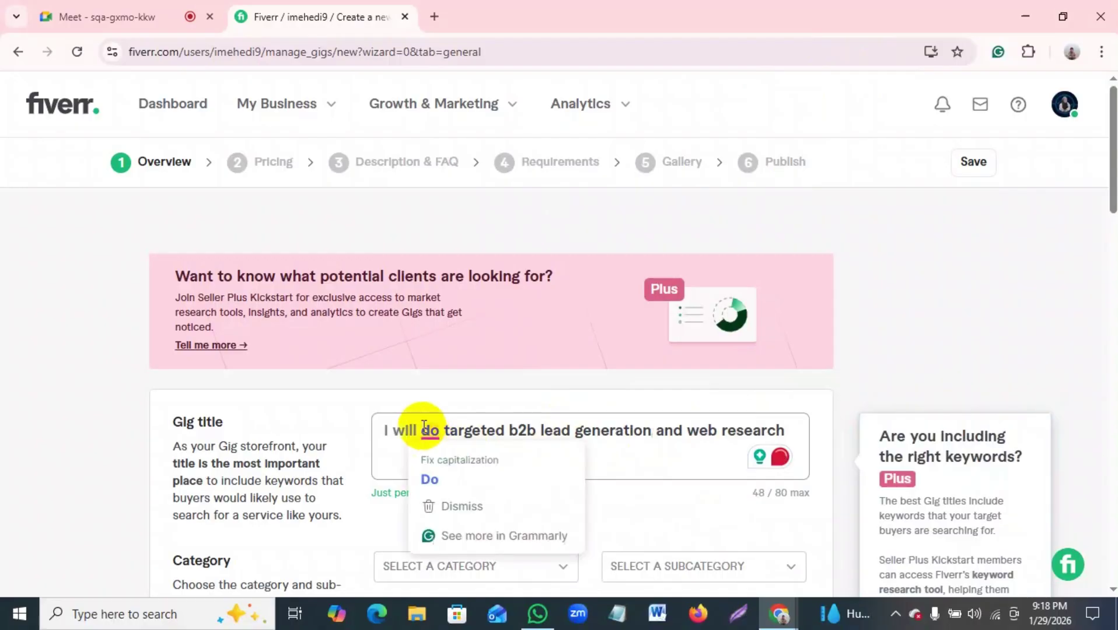
{"action": "left_click", "coordinate": [457, 472]}
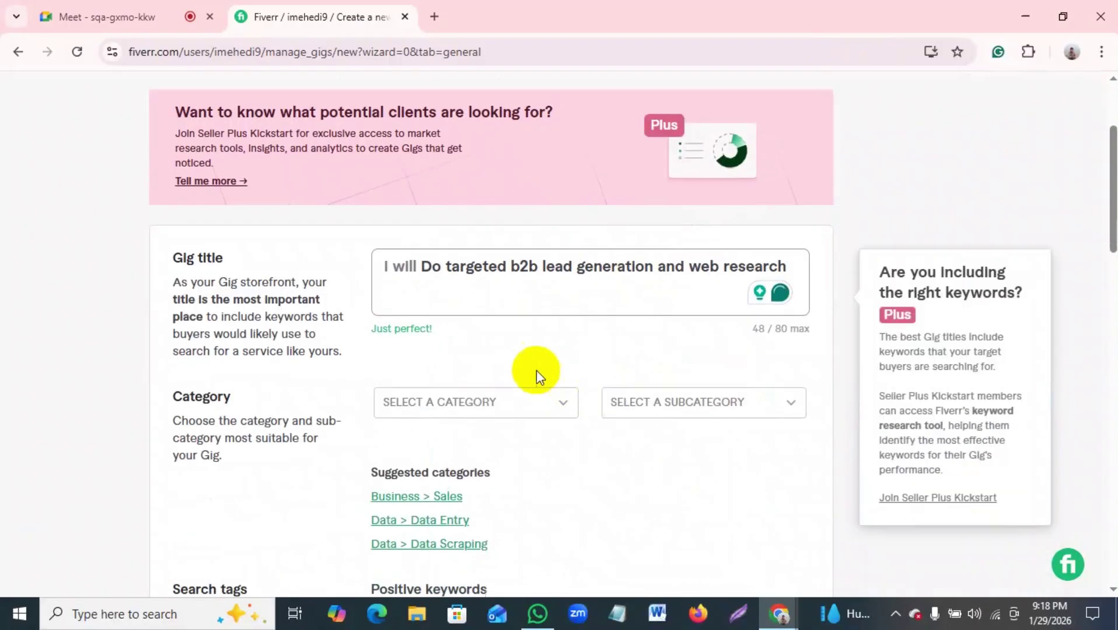
{"action": "scroll", "coordinate": [536, 371], "scroll_direction": "down", "scroll_amount": 3}
{"action": "left_click_drag", "start_coordinate": [421, 265], "coordinate": [459, 263]}
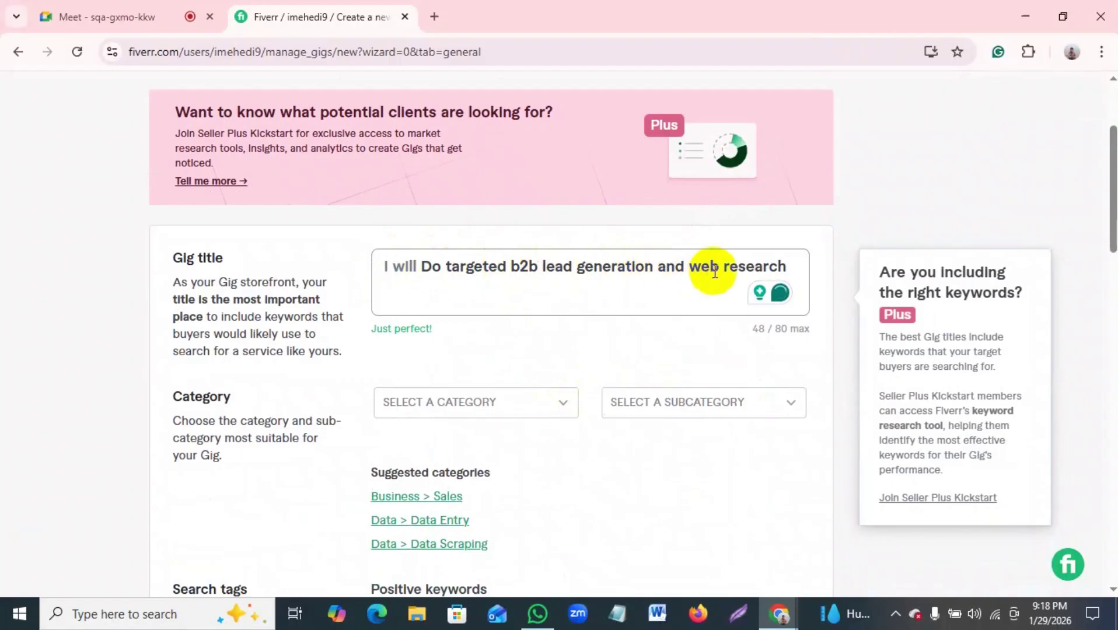
Step: Check the Google Meet call between looks at the new gig's title, ending on the gig form
{"action": "left_click", "coordinate": [160, 2]}
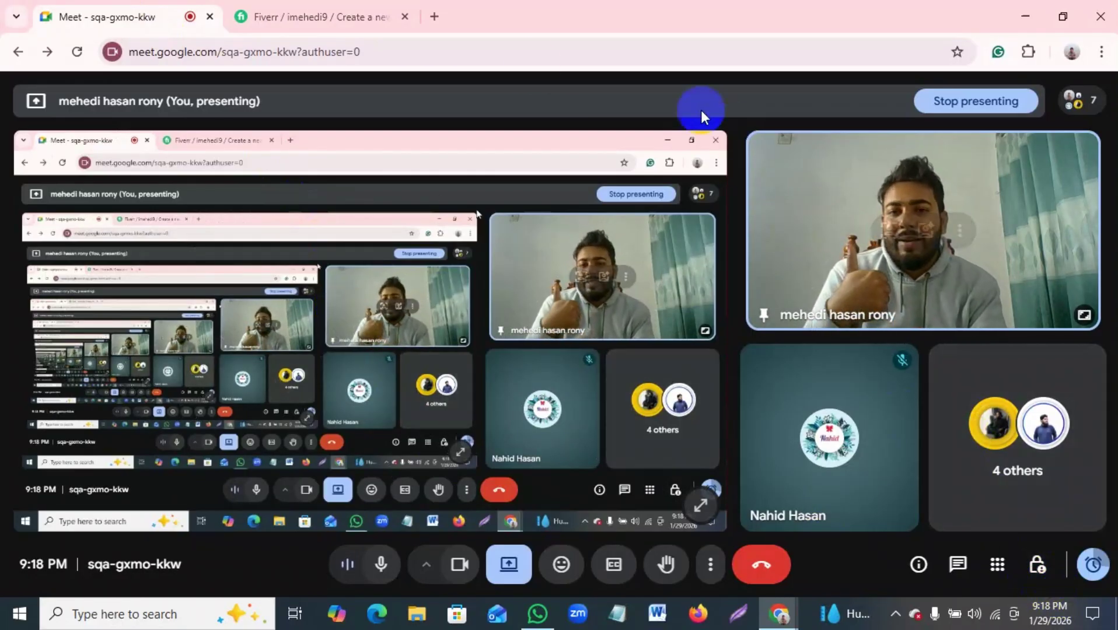
{"action": "left_click", "coordinate": [364, 8]}
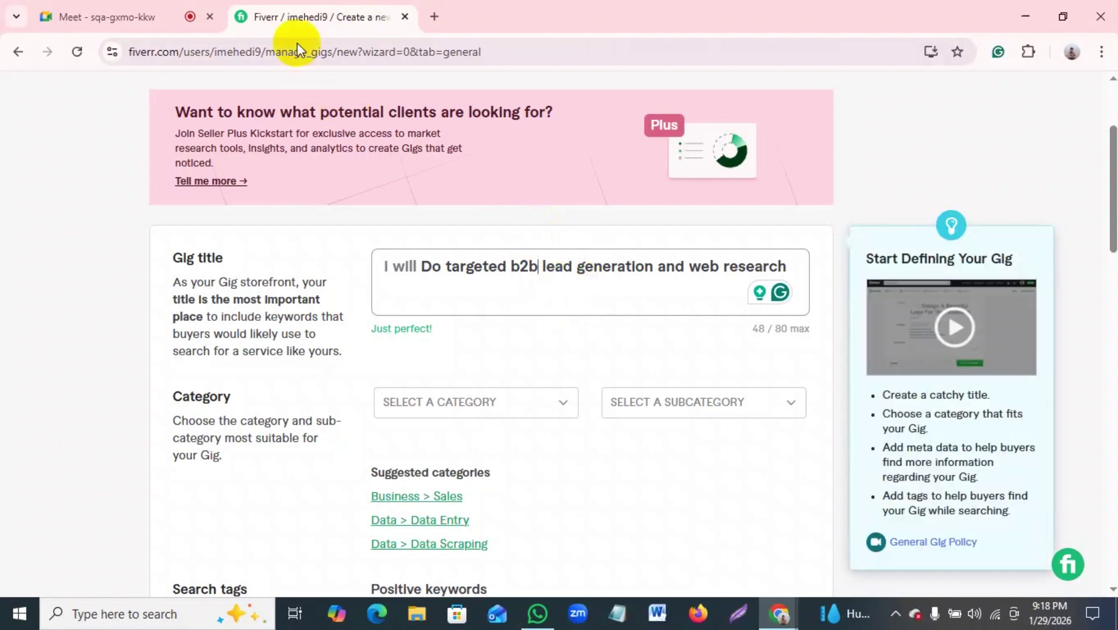
{"action": "left_click", "coordinate": [170, 10]}
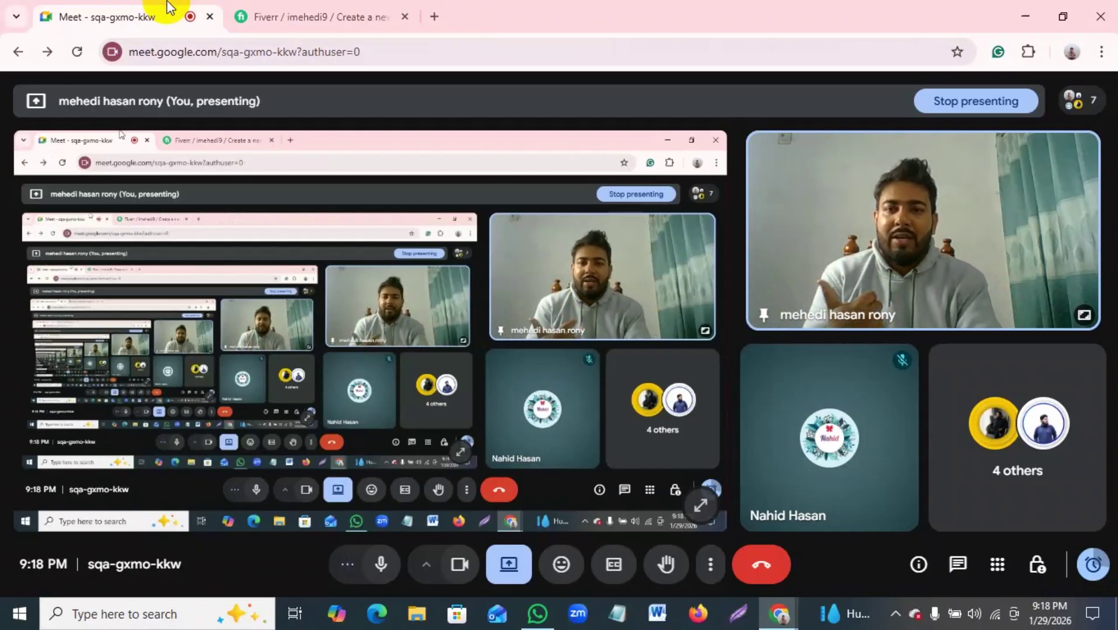
{"action": "left_click", "coordinate": [315, 12]}
{"action": "left_click", "coordinate": [107, 8]}
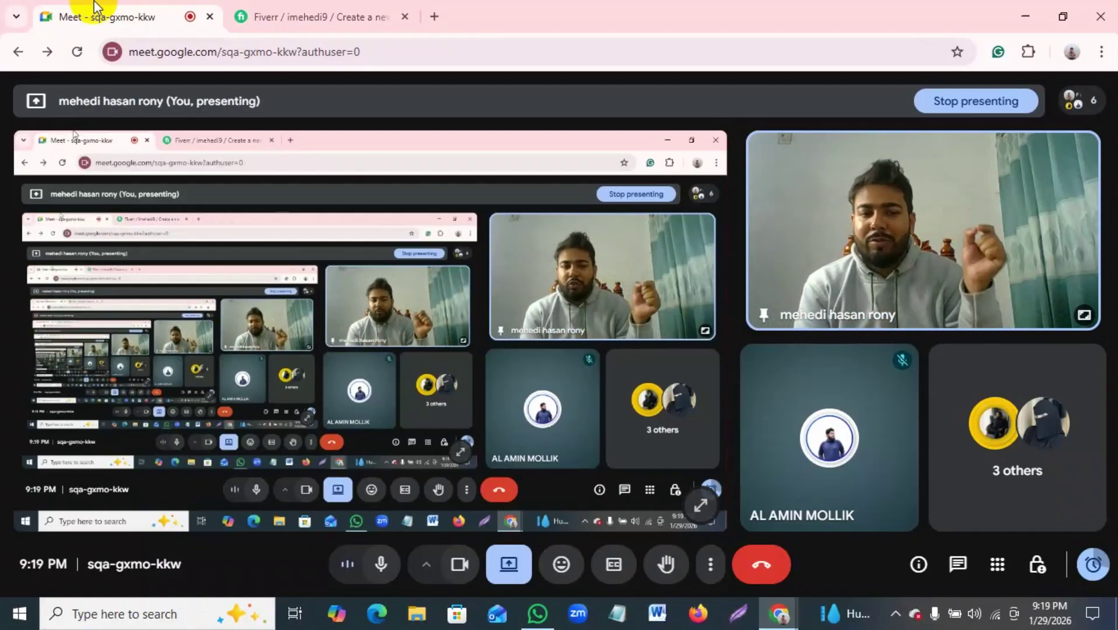
{"action": "left_click", "coordinate": [359, 13]}
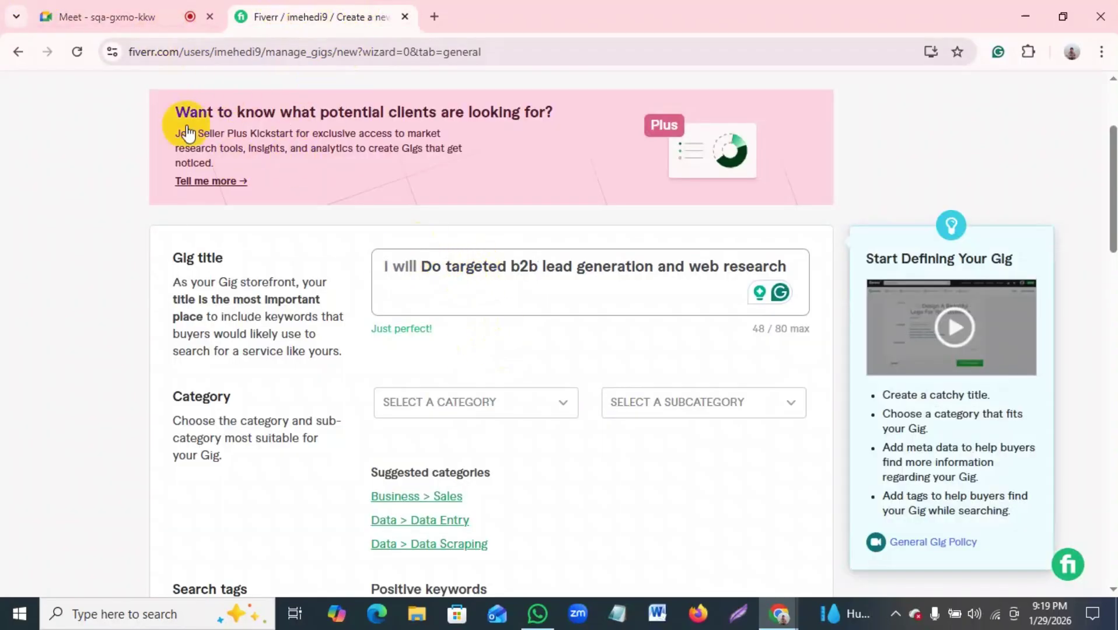
Step: Open the Fiverr seller dashboard in a new tab and switch the account to buying mode
{"action": "scroll", "coordinate": [151, 197], "scroll_direction": "up", "scroll_amount": 3}
{"action": "right_click", "coordinate": [207, 114]}
{"action": "left_click", "coordinate": [225, 129]}
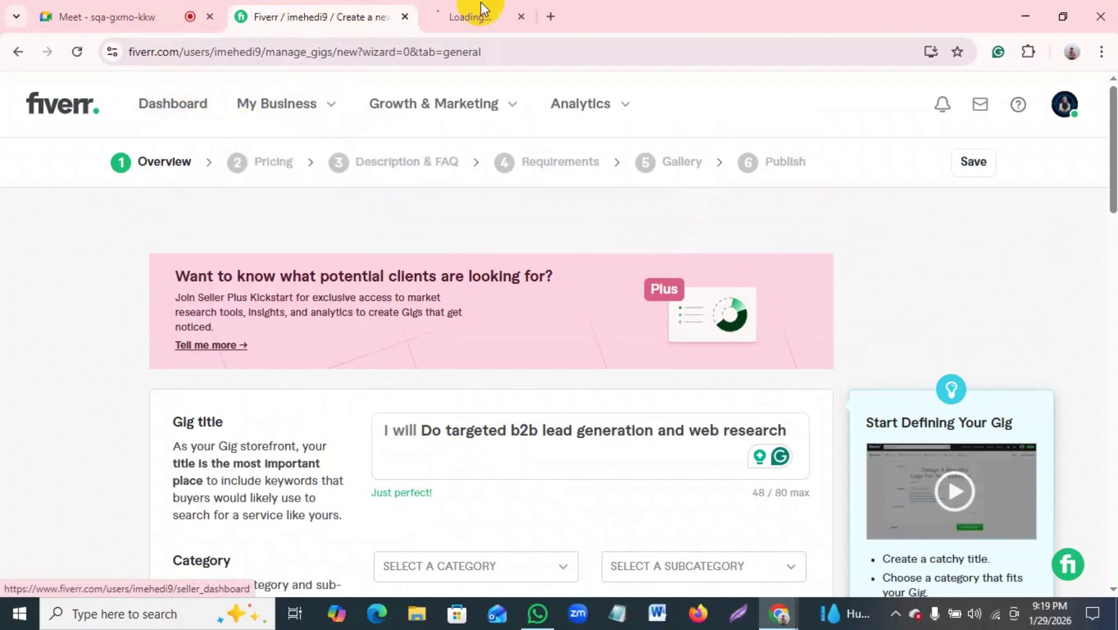
{"action": "left_click", "coordinate": [538, 18]}
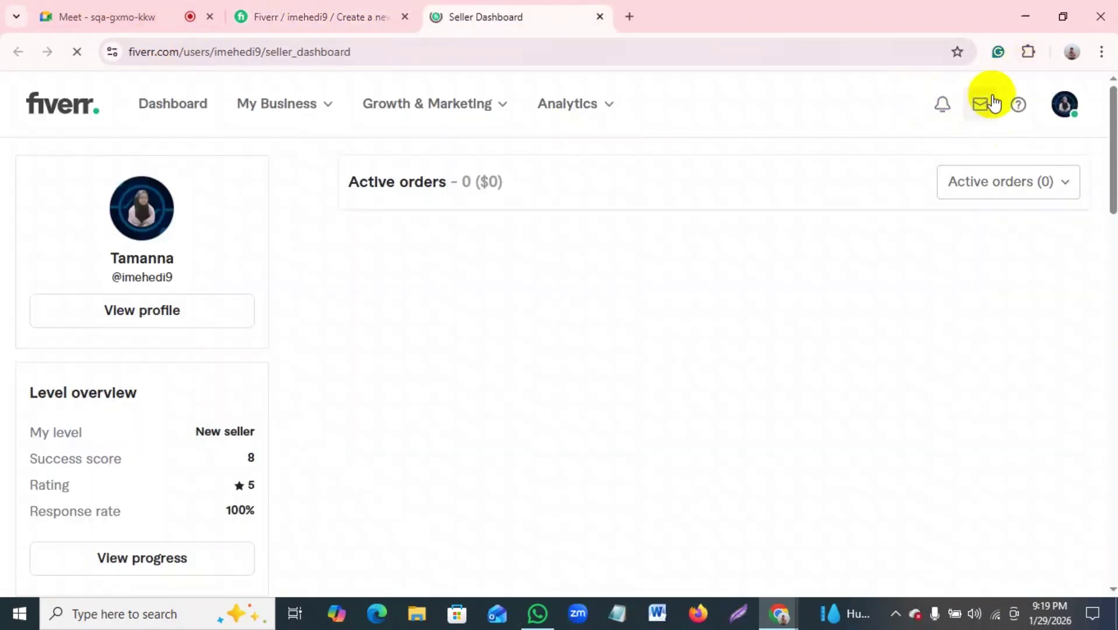
{"action": "left_click", "coordinate": [1066, 104]}
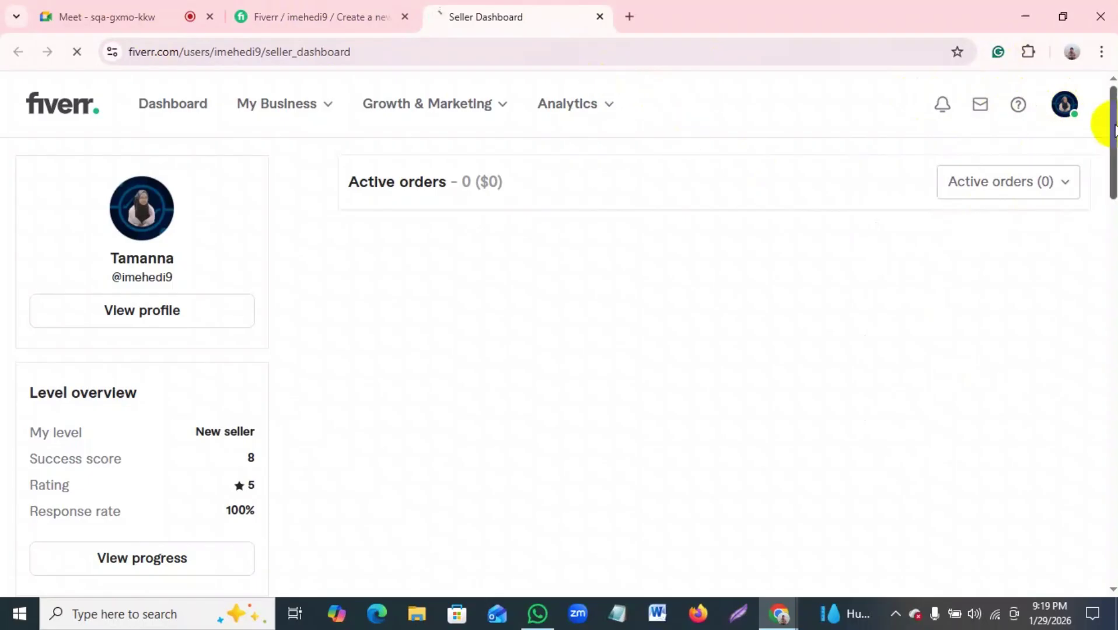
{"action": "left_click", "coordinate": [1068, 111]}
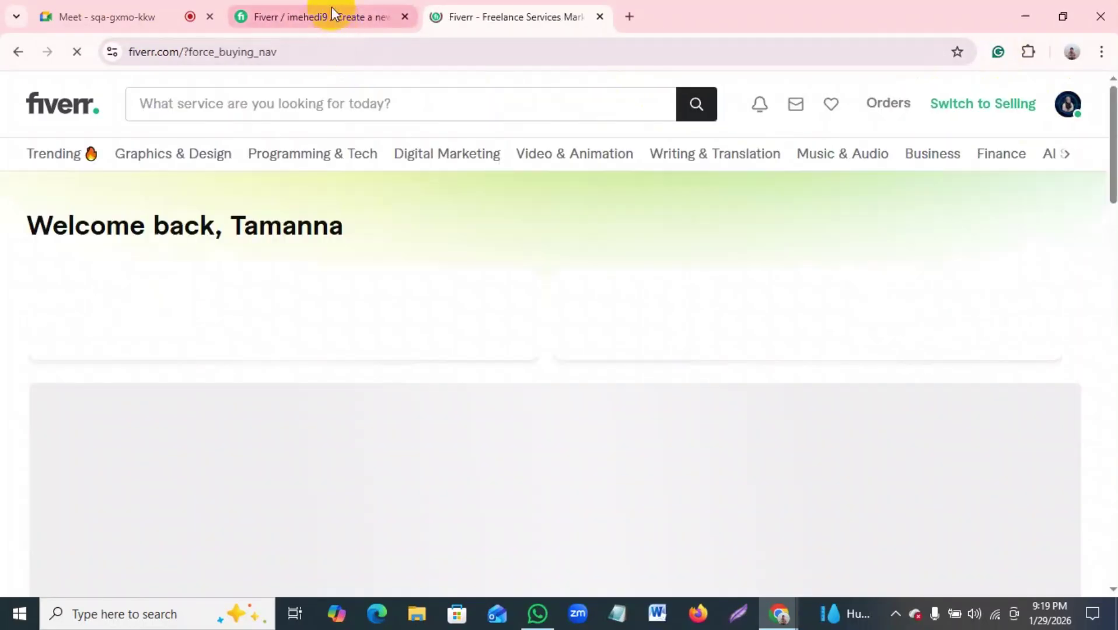
Step: Copy the word "targeted" from the gig title on the new gig form
{"action": "left_click", "coordinate": [331, 13]}
{"action": "scroll", "coordinate": [482, 329], "scroll_direction": "down", "scroll_amount": 3}
{"action": "left_click_drag", "start_coordinate": [442, 266], "coordinate": [720, 274]}
{"action": "left_click", "coordinate": [720, 275]}
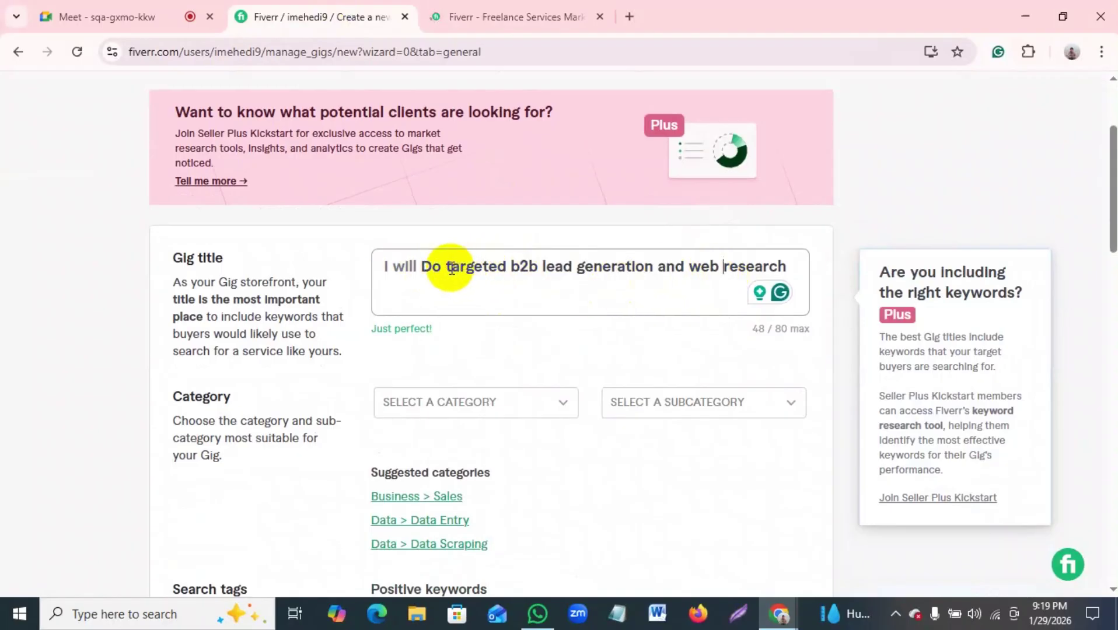
{"action": "left_click_drag", "start_coordinate": [449, 268], "coordinate": [564, 267]}
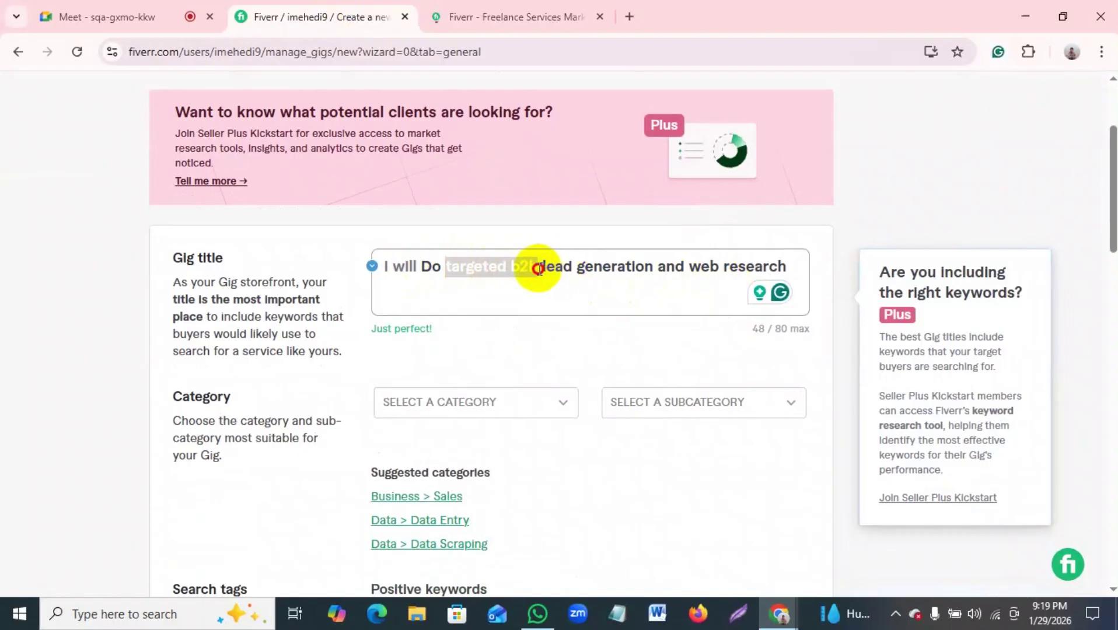
{"action": "right_click", "coordinate": [502, 266]}
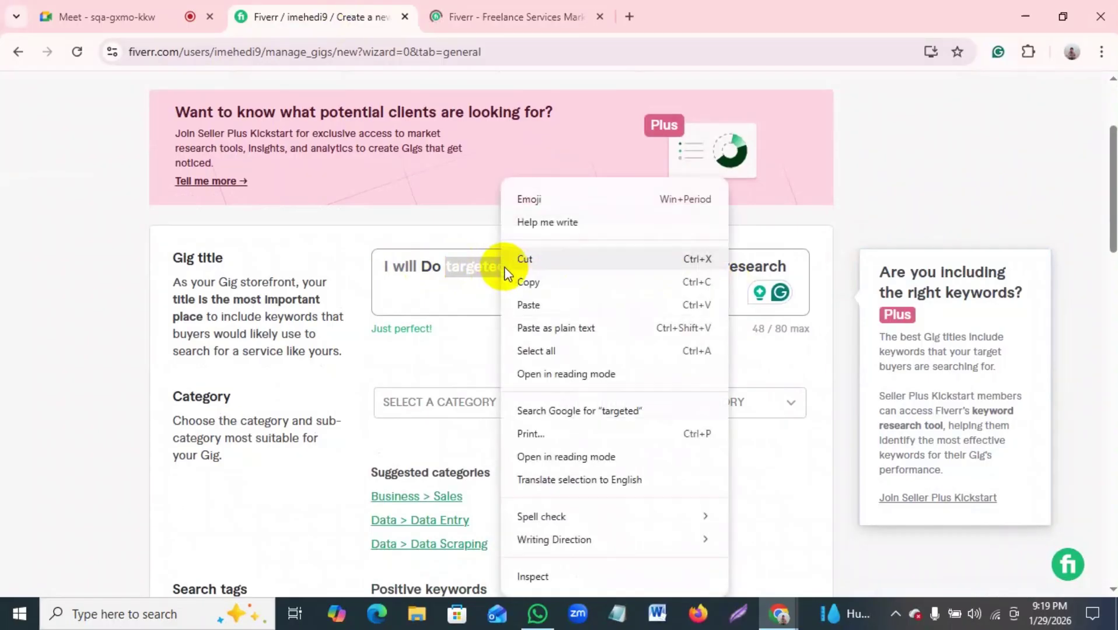
{"action": "left_click", "coordinate": [531, 277]}
Step: Enter "targeted" in the Fiverr marketplace search to get keyword suggestions, and clear the recent searches
{"action": "left_click", "coordinate": [471, 6]}
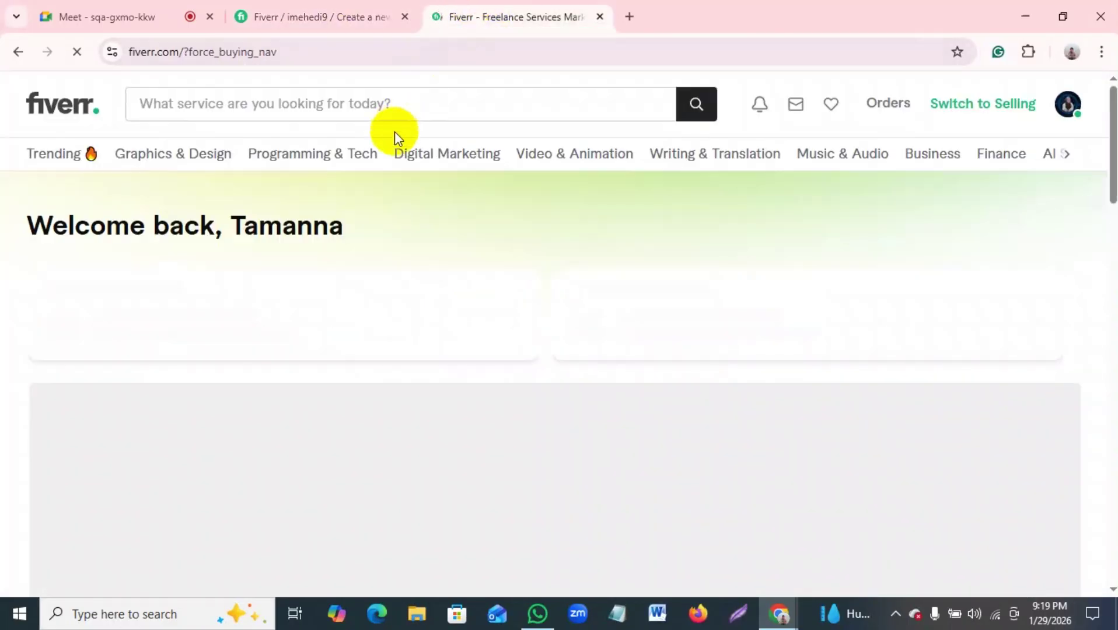
{"action": "left_click", "coordinate": [171, 103]}
{"action": "type", "text": "targeted"}
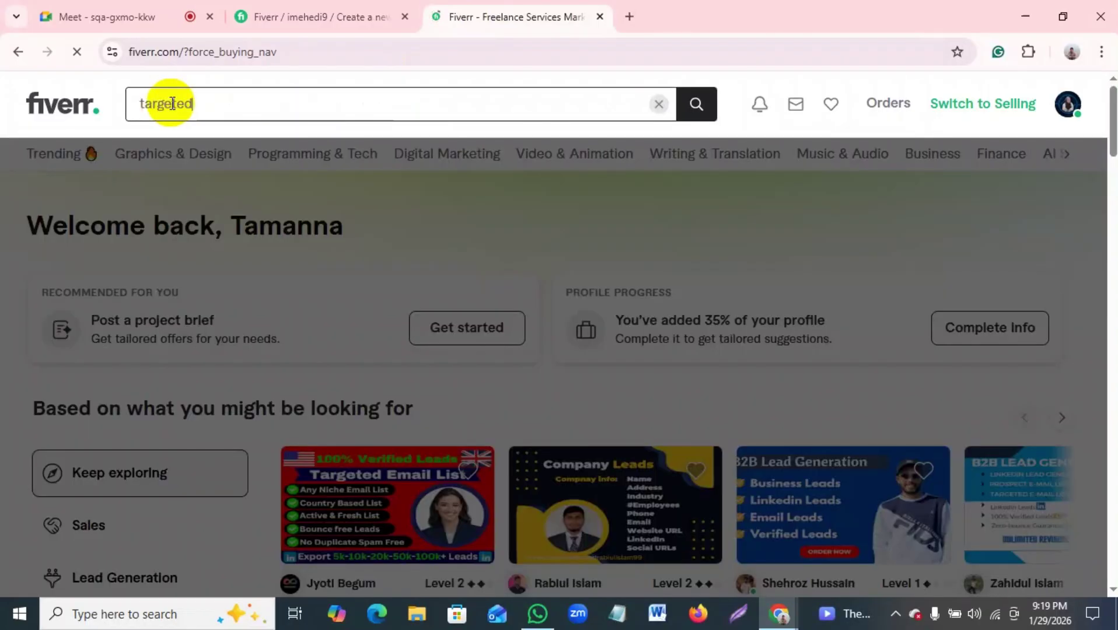
{"action": "left_click", "coordinate": [173, 104]}
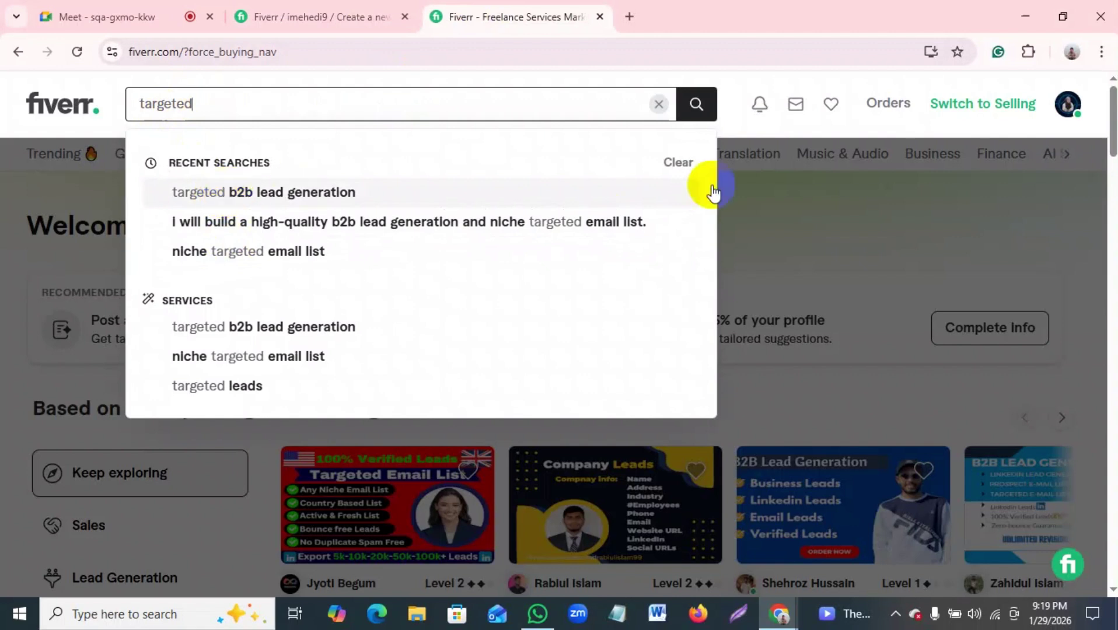
{"action": "left_click", "coordinate": [679, 163]}
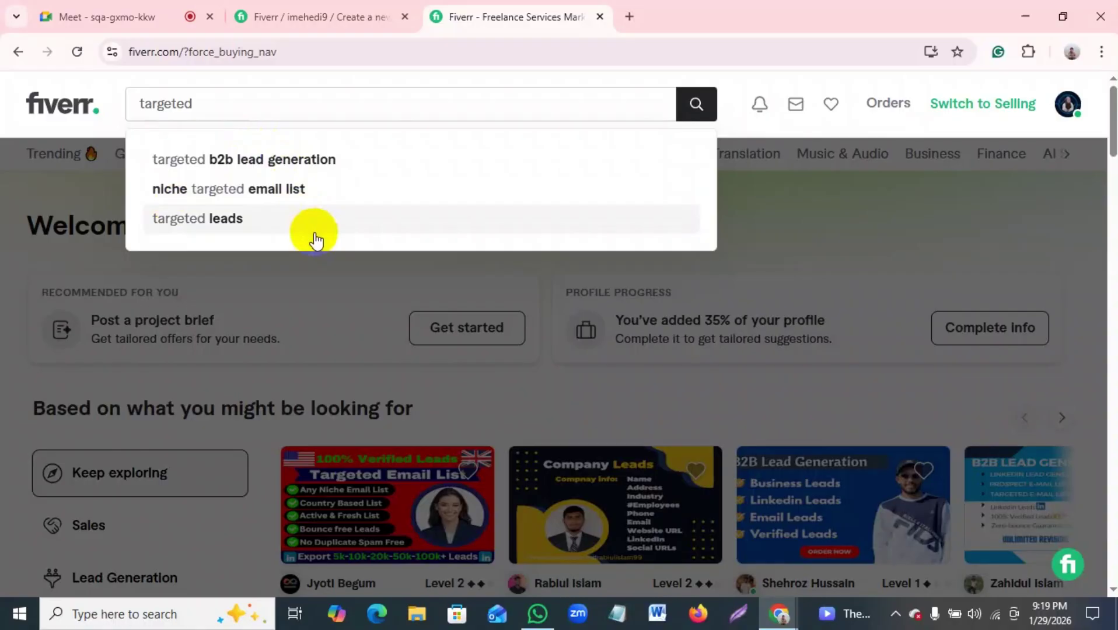
Step: Compare the title phrase "targeted b2b lead generation" with the Fiverr search suggestions, and return to the Google Meet call
{"action": "left_click", "coordinate": [324, 13]}
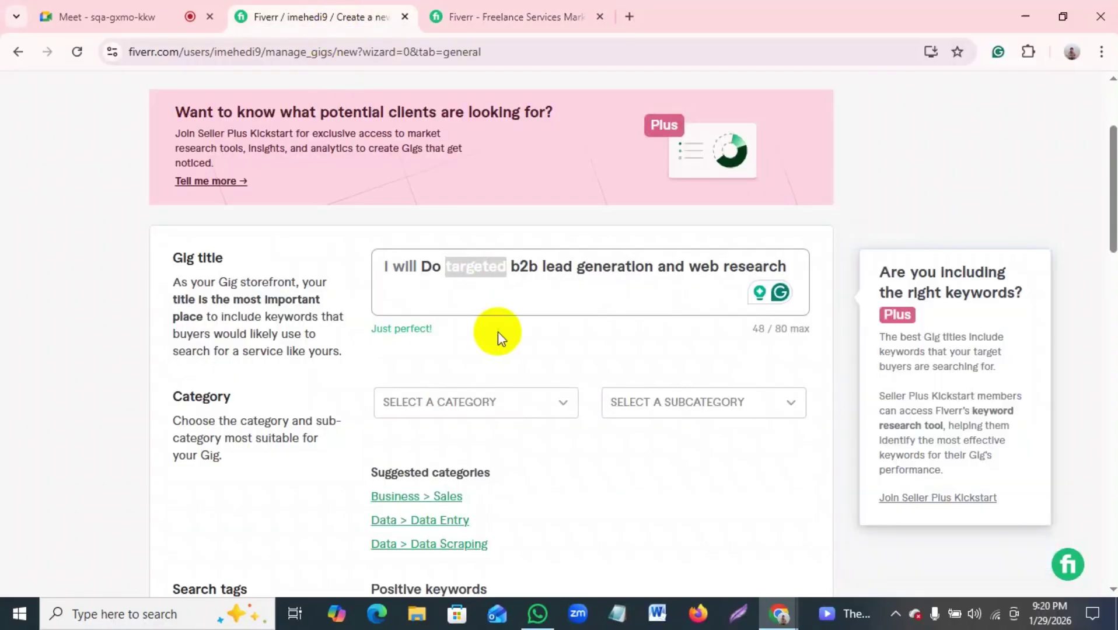
{"action": "left_click", "coordinate": [512, 268]}
{"action": "left_click_drag", "start_coordinate": [446, 266], "coordinate": [653, 266]}
{"action": "left_click", "coordinate": [465, 23]}
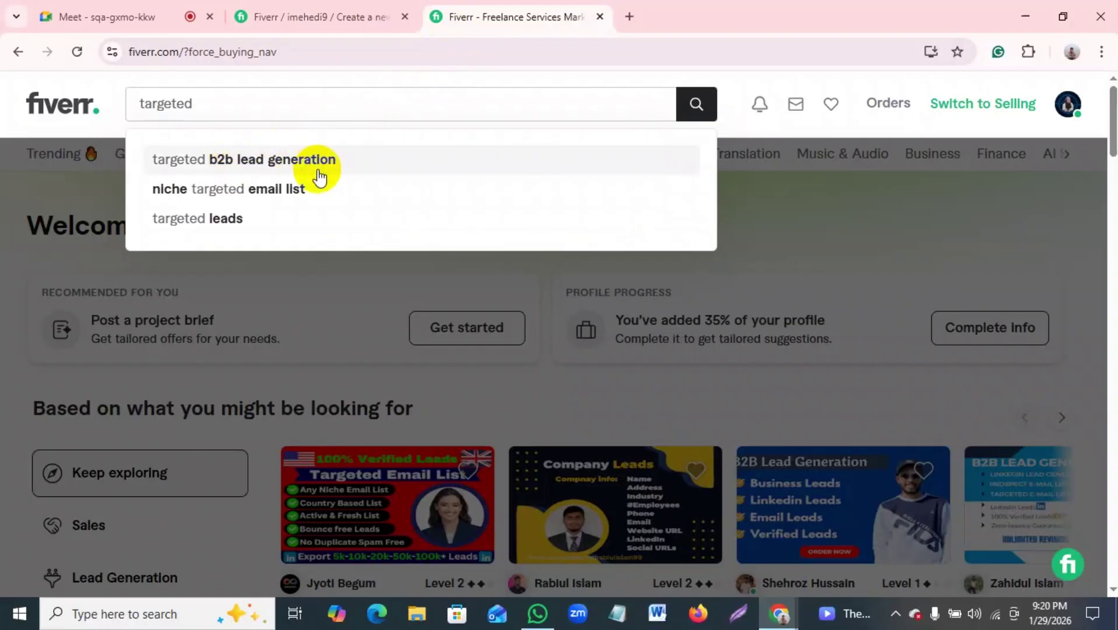
{"action": "left_click", "coordinate": [149, 9]}
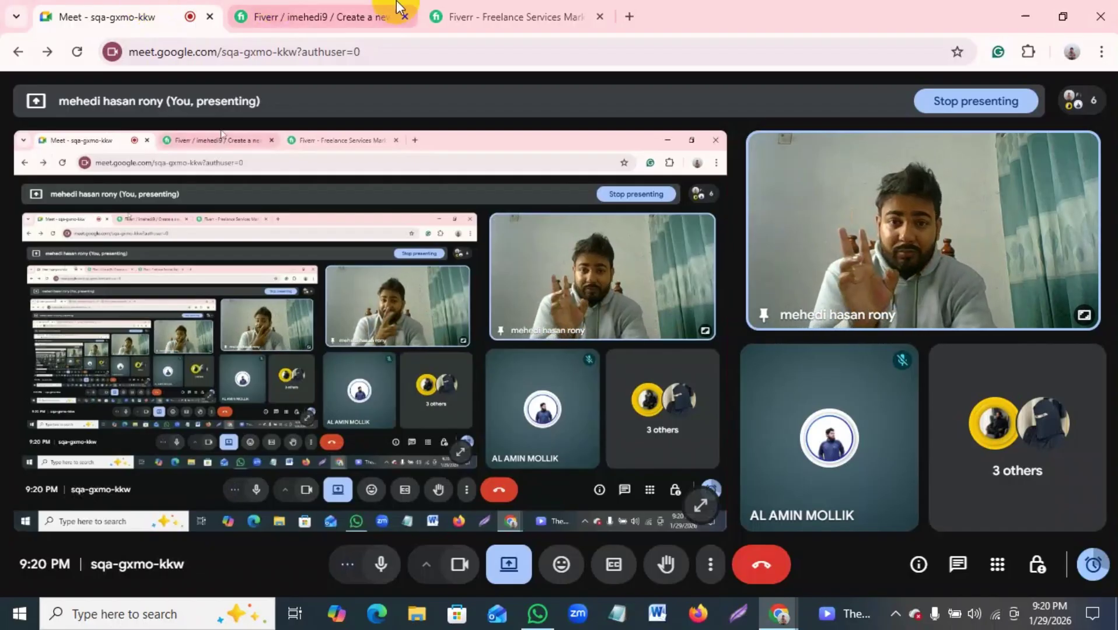
Step: Compare the gig title phrase "targeted b2b lead generation" with the Fiverr search suggestions for "targeted"
{"action": "left_click", "coordinate": [492, 11]}
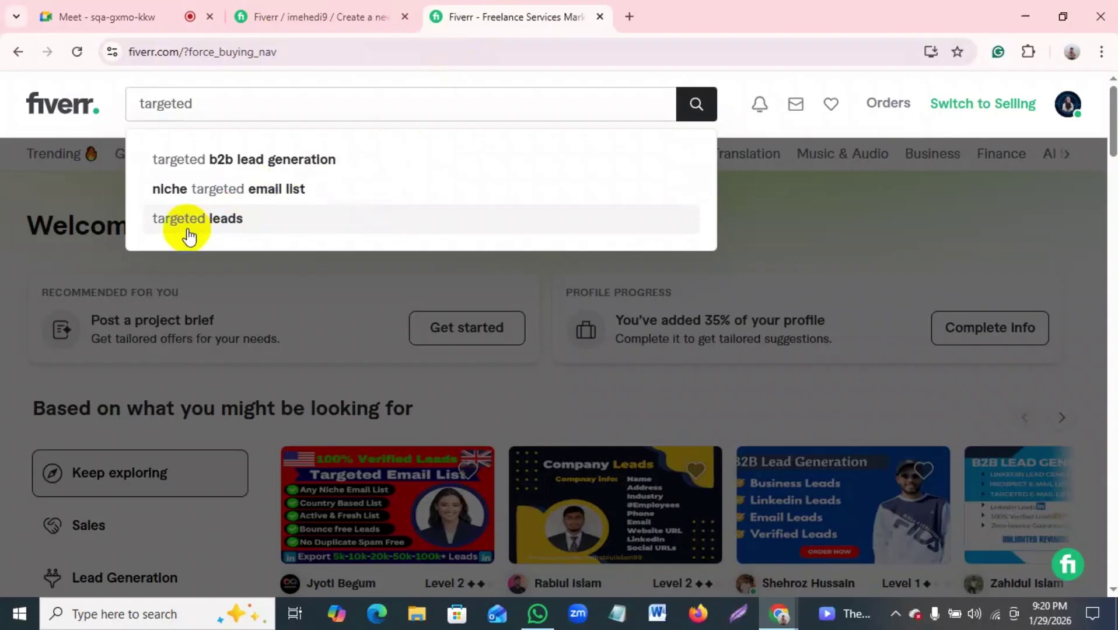
{"action": "left_click", "coordinate": [362, 12]}
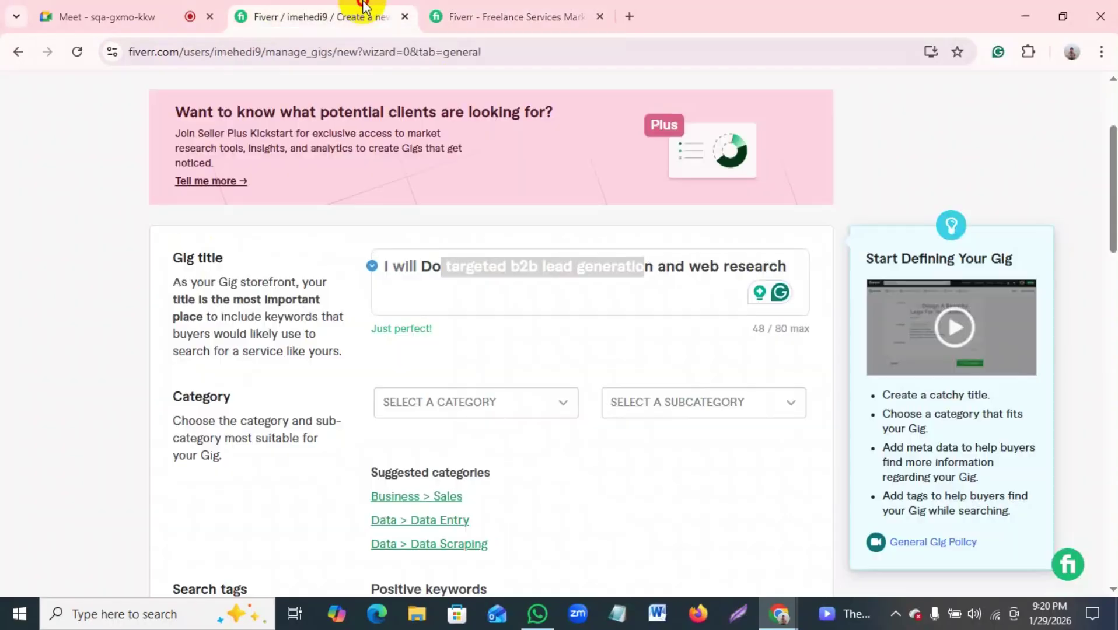
{"action": "left_click", "coordinate": [459, 275]}
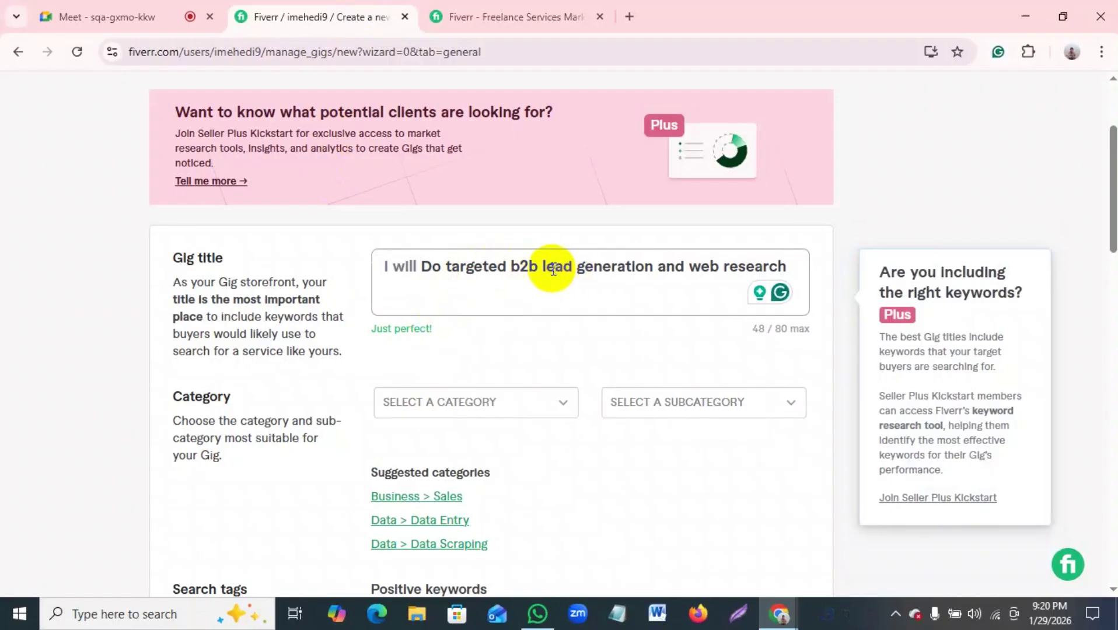
{"action": "left_click", "coordinate": [555, 268]}
{"action": "left_click_drag", "start_coordinate": [435, 268], "coordinate": [556, 269]}
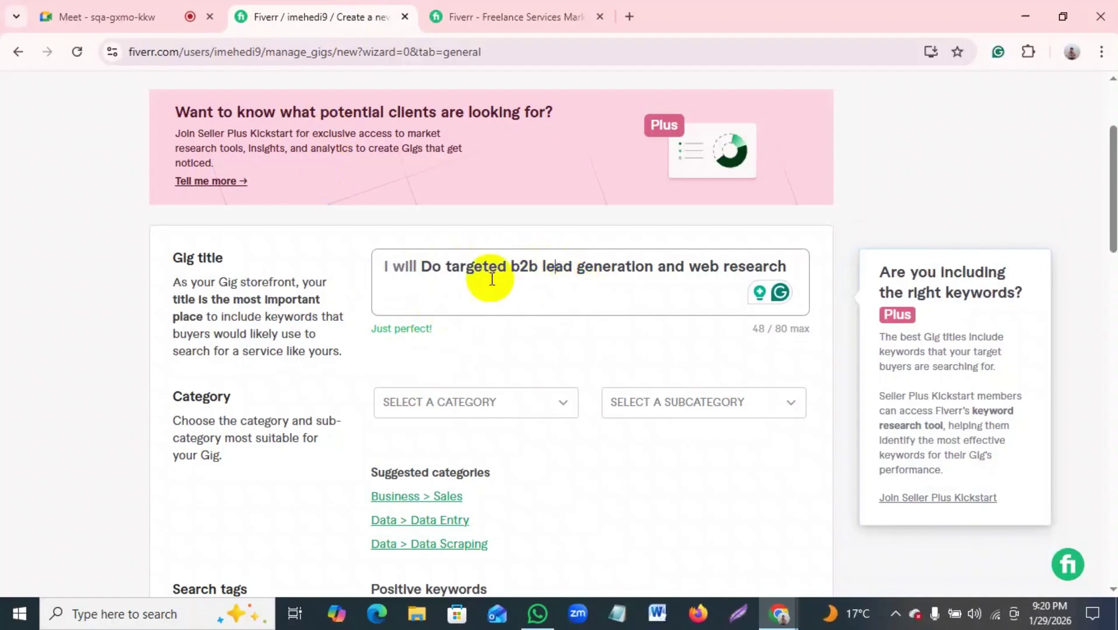
{"action": "left_click_drag", "start_coordinate": [461, 268], "coordinate": [569, 268]}
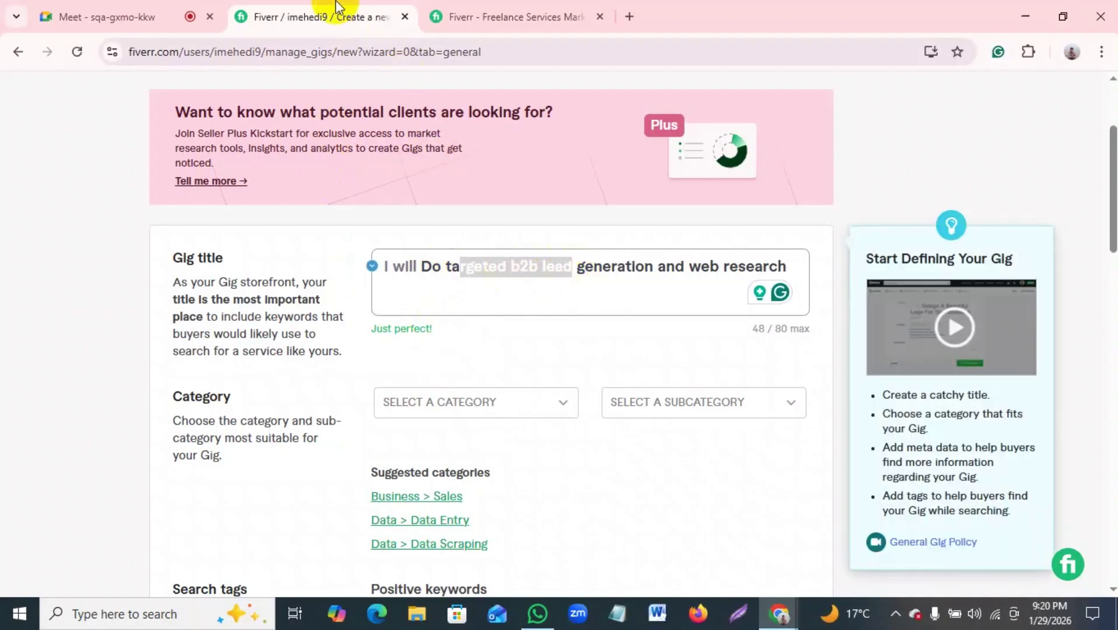
{"action": "left_click", "coordinate": [559, 15]}
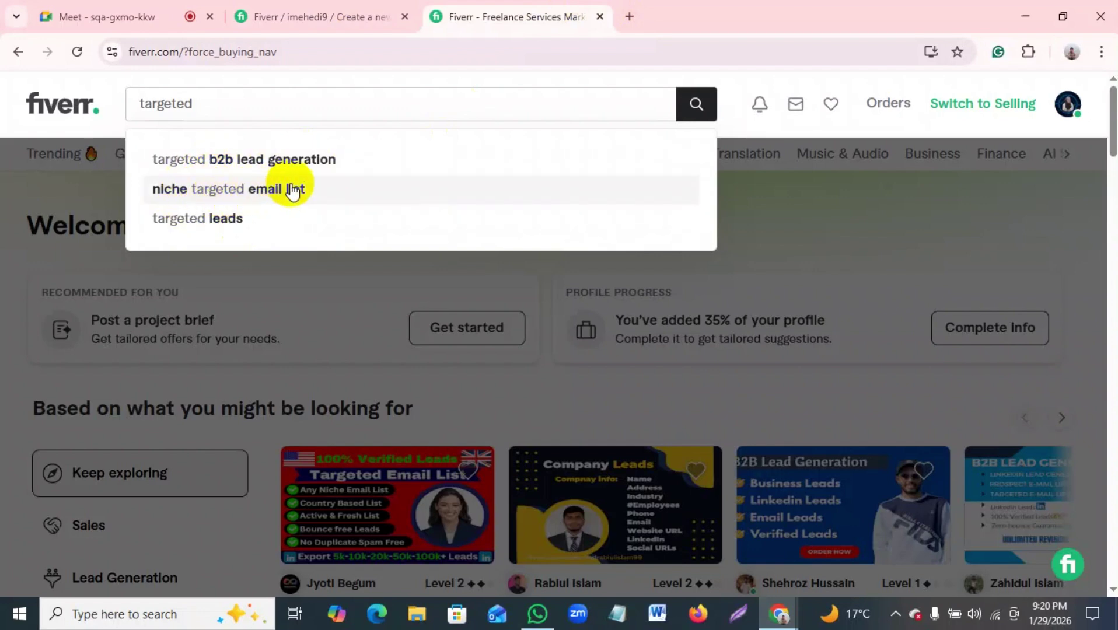
Step: Copy "web research" from the gig title and enter it in the Fiverr marketplace search to get keyword suggestions
{"action": "left_click", "coordinate": [376, 7]}
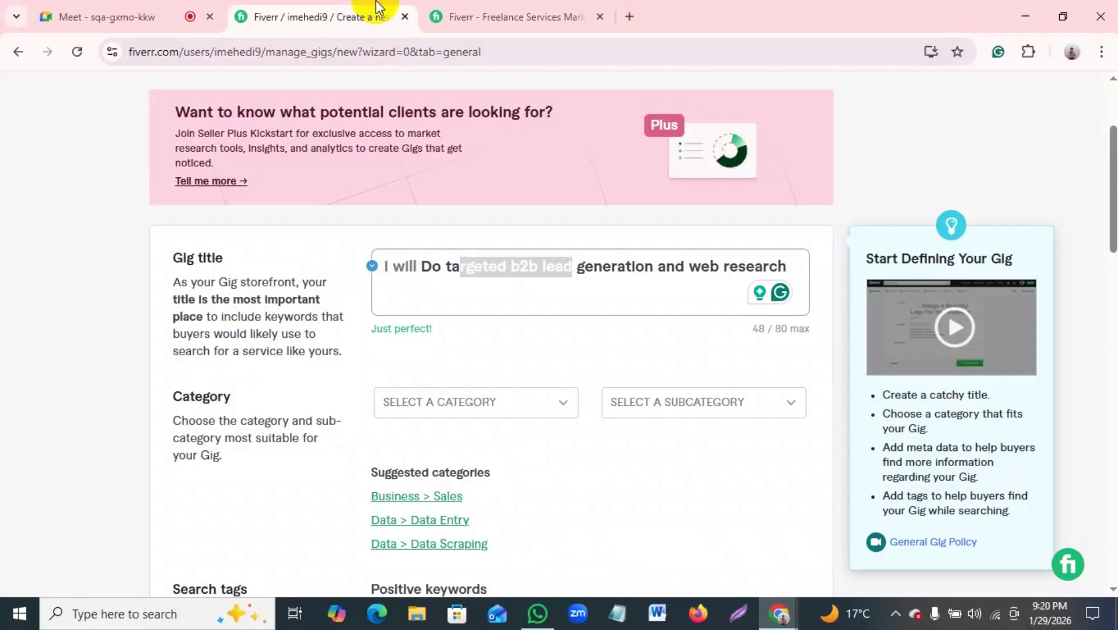
{"action": "left_click", "coordinate": [652, 270]}
{"action": "left_click_drag", "start_coordinate": [696, 268], "coordinate": [788, 264]}
{"action": "right_click", "coordinate": [758, 260]}
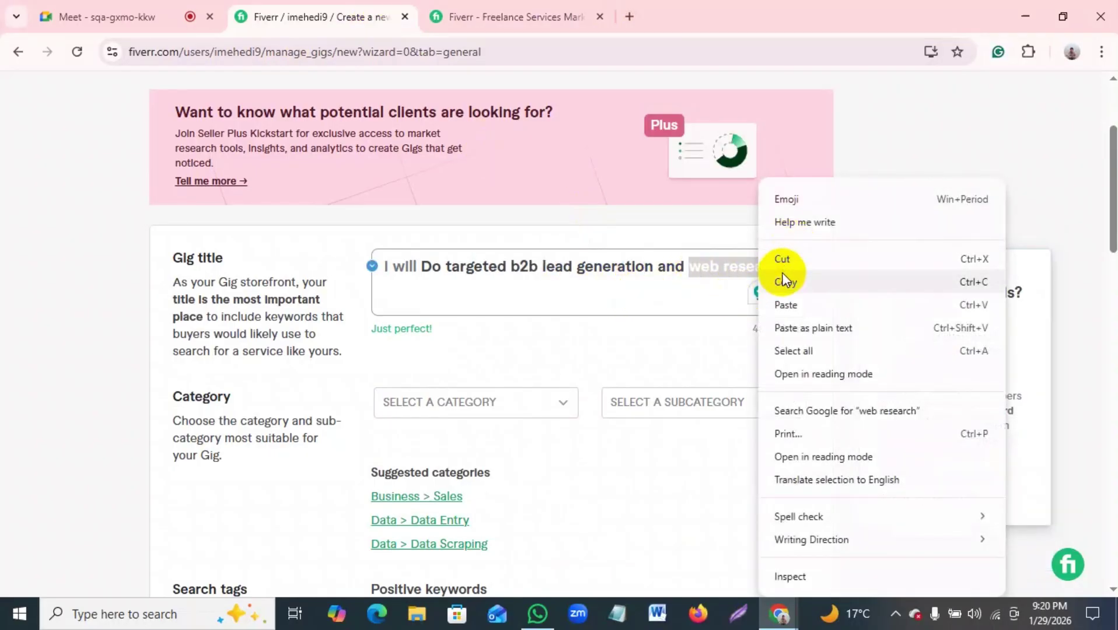
{"action": "left_click", "coordinate": [785, 282]}
{"action": "left_click", "coordinate": [496, 16]}
{"action": "left_click", "coordinate": [361, 108]}
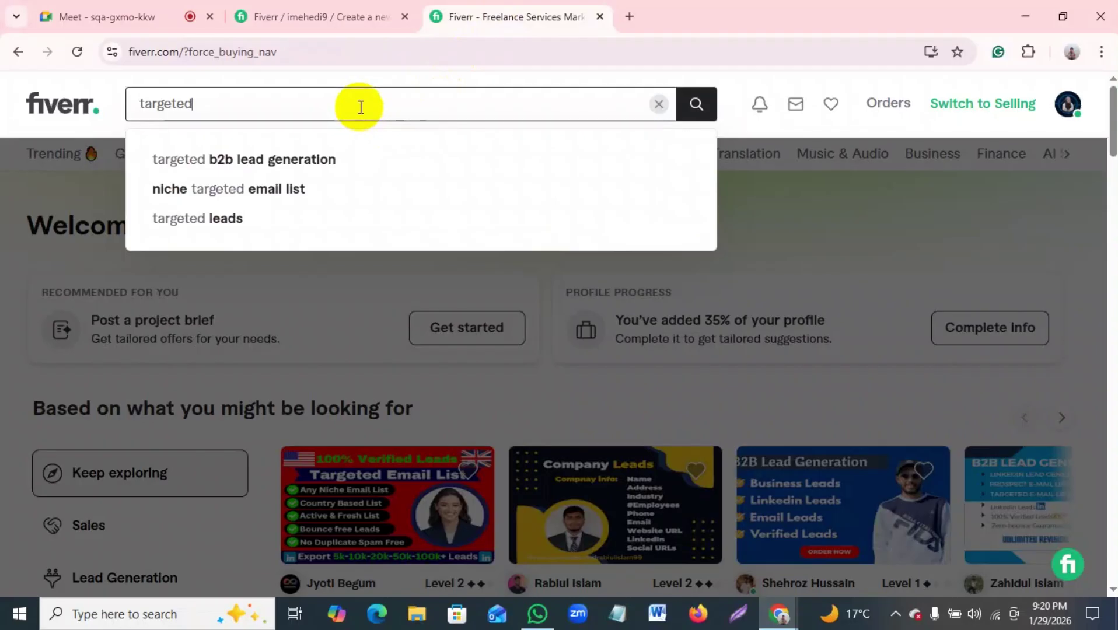
{"action": "key", "text": "ctrl+v"}
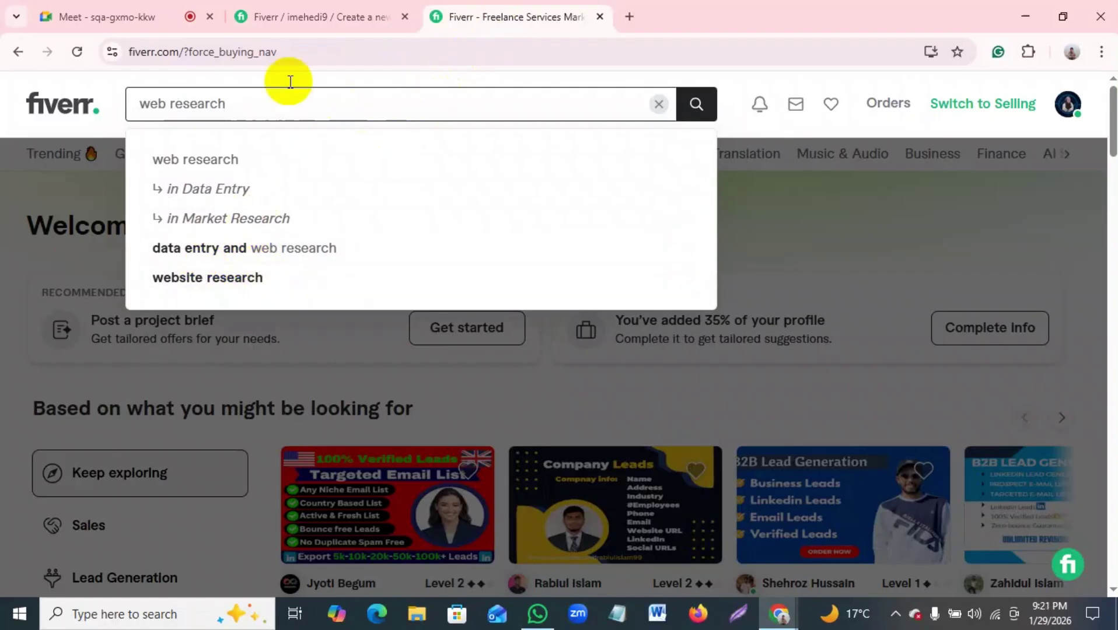
Step: Visit the Google Meet call, then highlight the keyword phrases "targeted b2b lead generation" and "web research" in the gig title
{"action": "left_click", "coordinate": [365, 8]}
{"action": "left_click", "coordinate": [107, 8]}
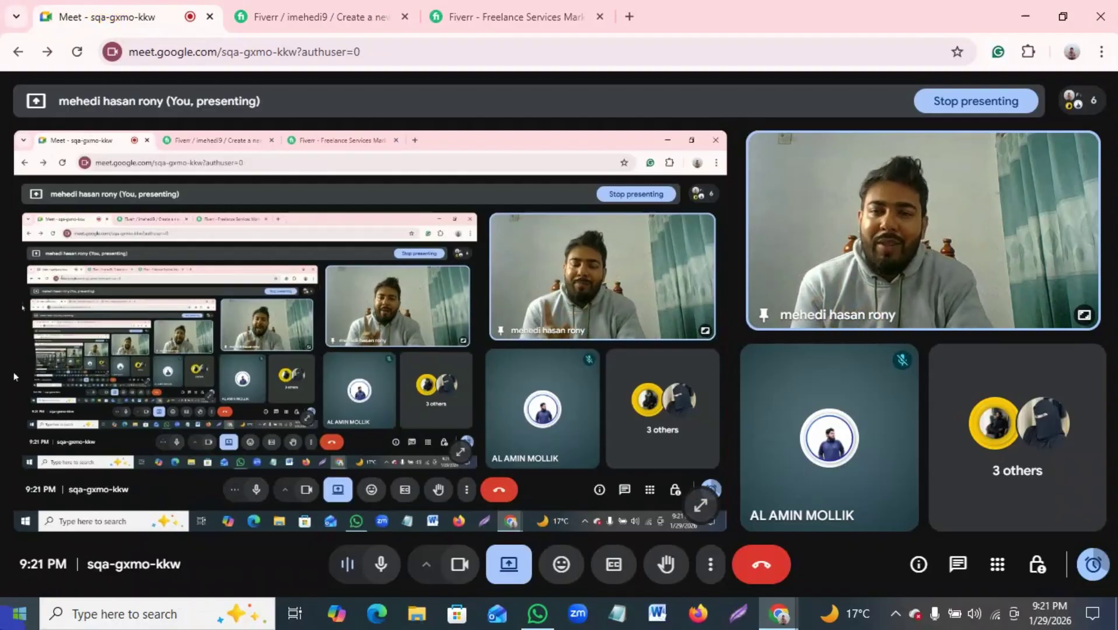
{"action": "left_click", "coordinate": [255, 7]}
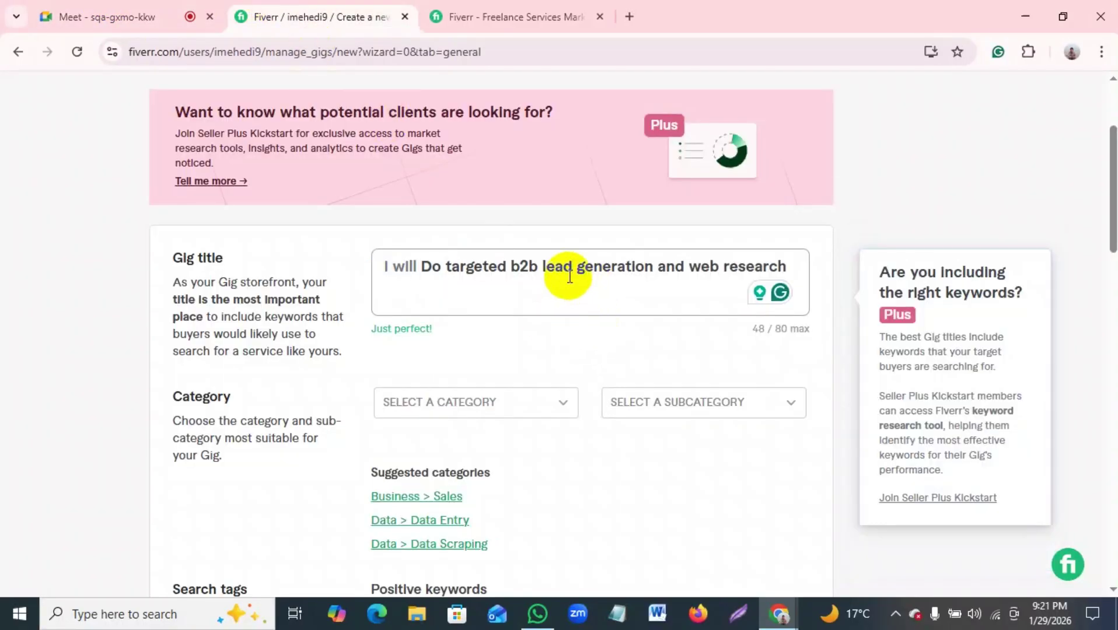
{"action": "left_click", "coordinate": [571, 274]}
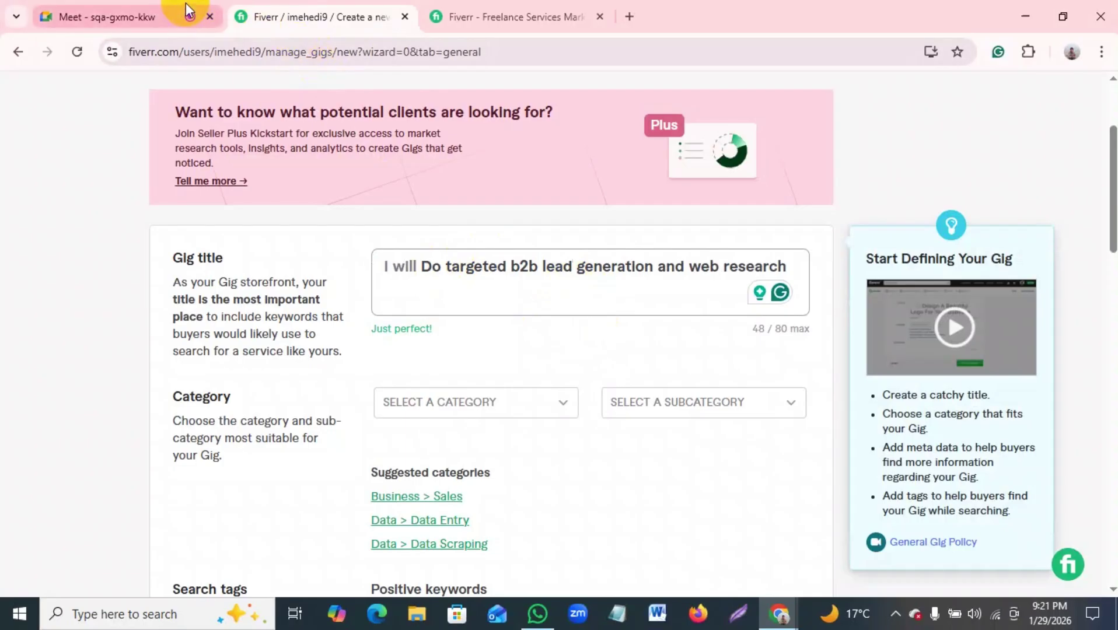
{"action": "left_click_drag", "start_coordinate": [445, 267], "coordinate": [788, 266]}
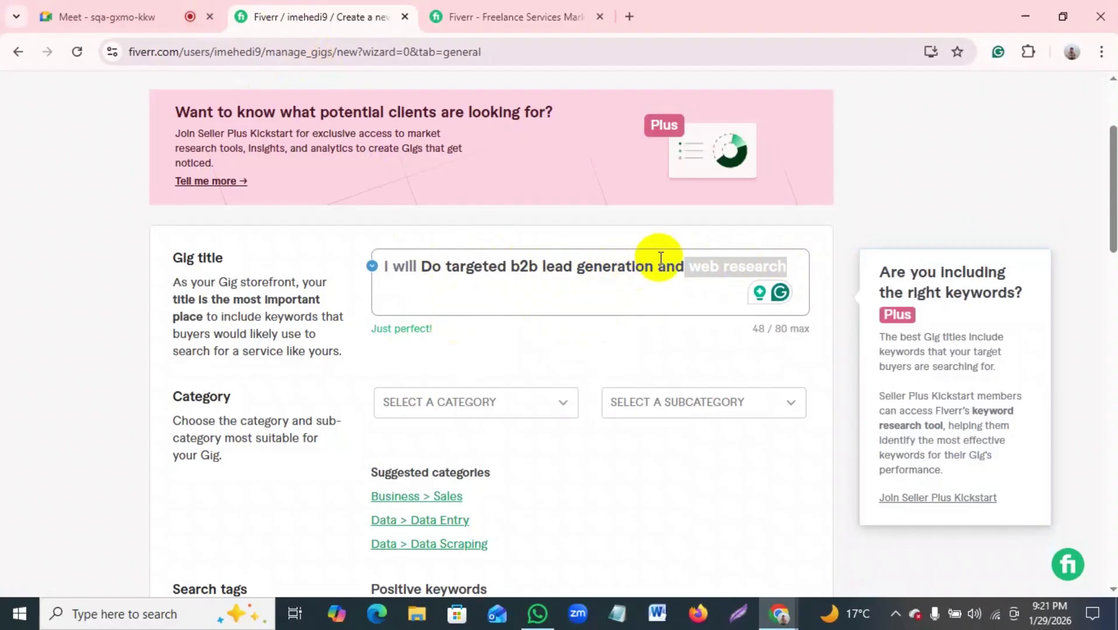
{"action": "left_click_drag", "start_coordinate": [657, 264], "coordinate": [461, 261]}
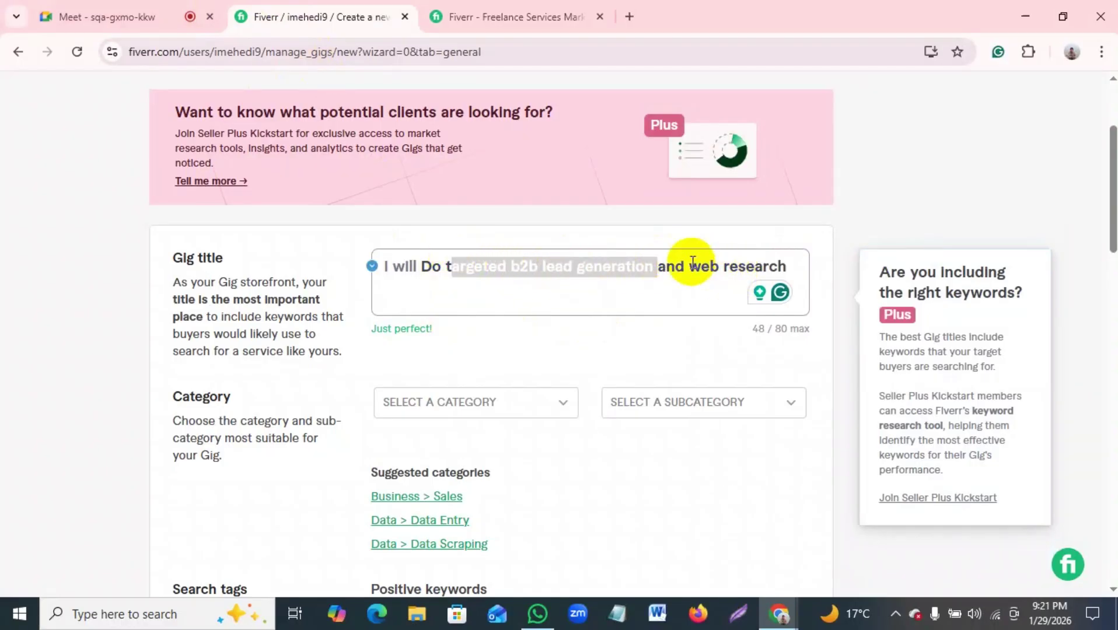
{"action": "left_click_drag", "start_coordinate": [692, 262], "coordinate": [788, 264]}
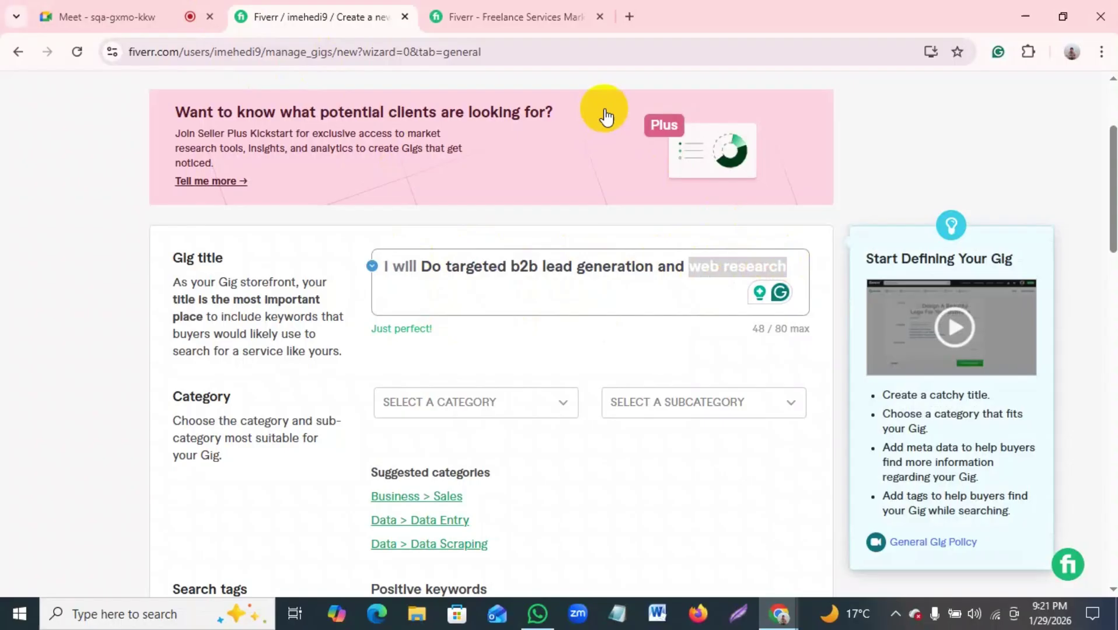
Step: Shorten the Fiverr search text to "web r" and run the suggested search "web research"
{"action": "left_click", "coordinate": [524, 17]}
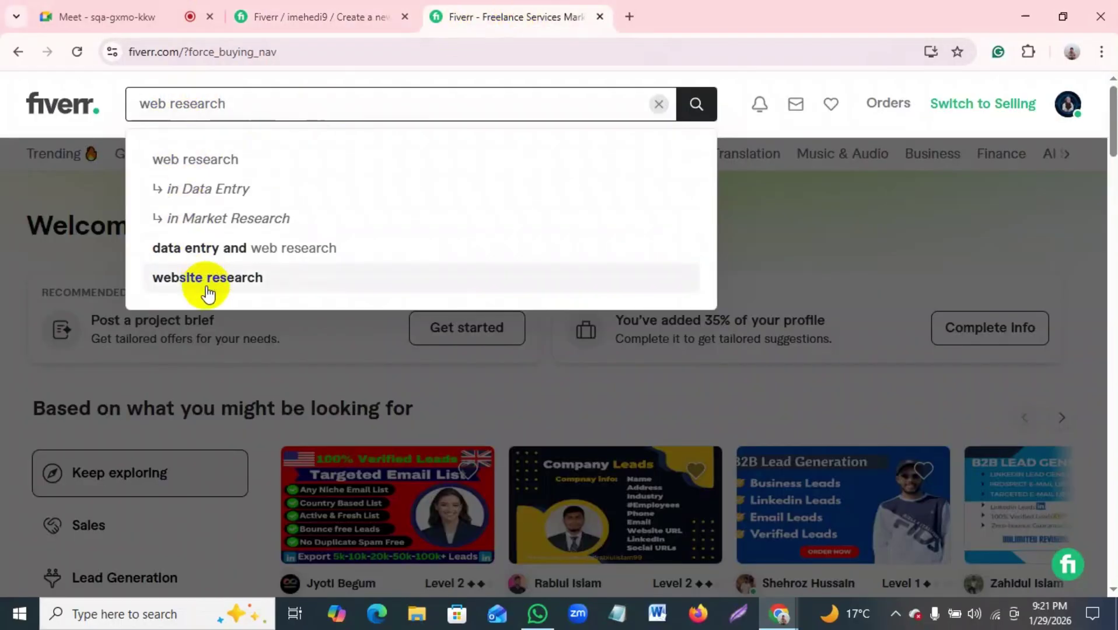
{"action": "left_click", "coordinate": [211, 104]}
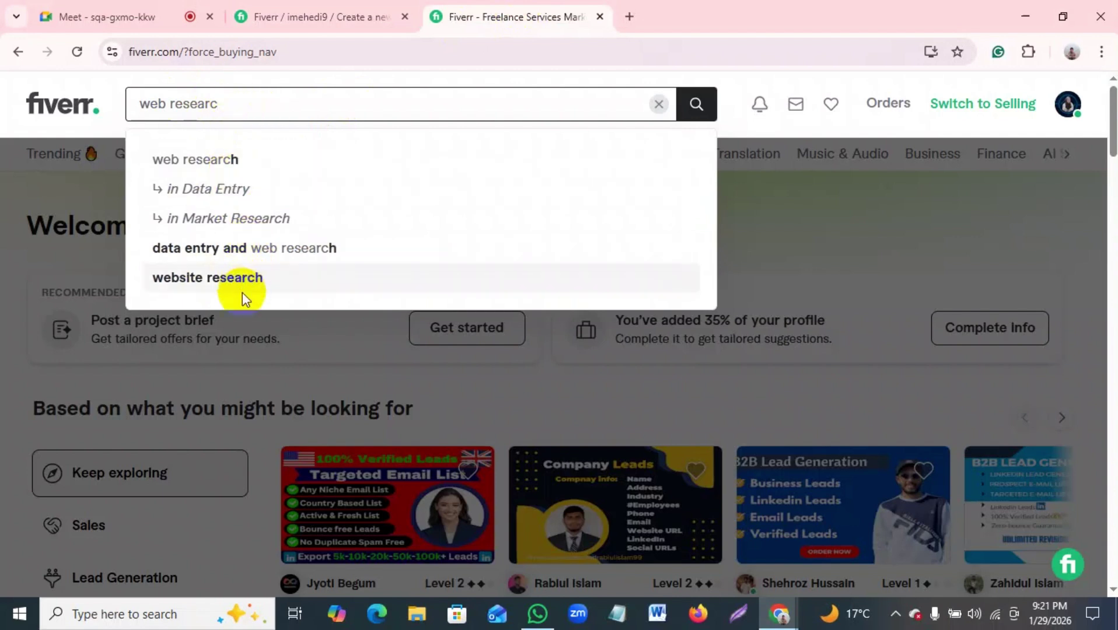
{"action": "left_click", "coordinate": [260, 105]}
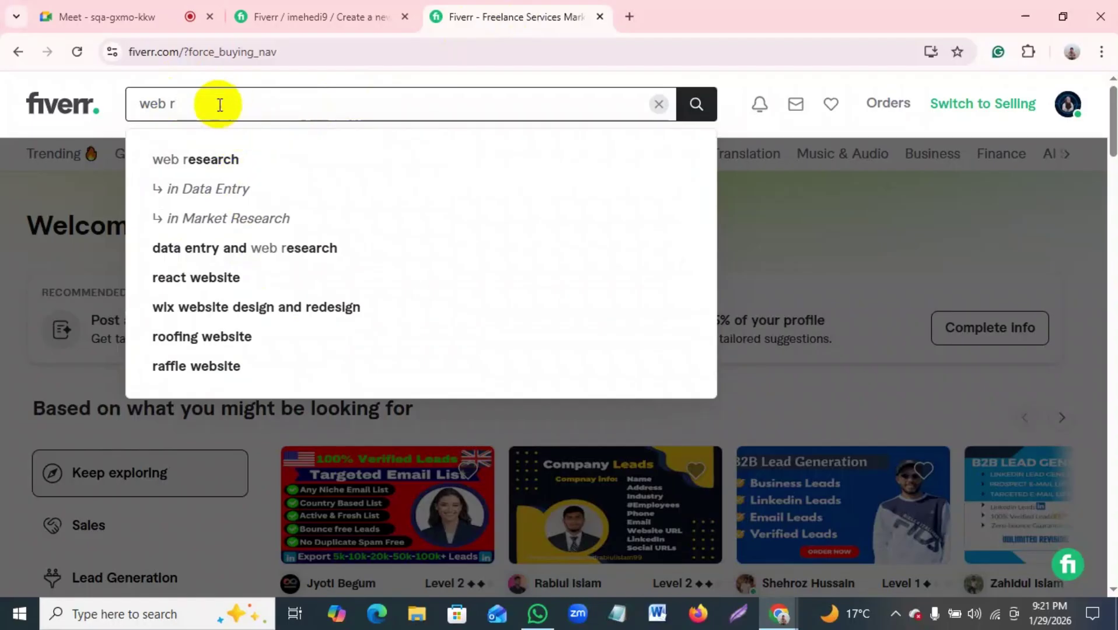
{"action": "left_click", "coordinate": [226, 161]}
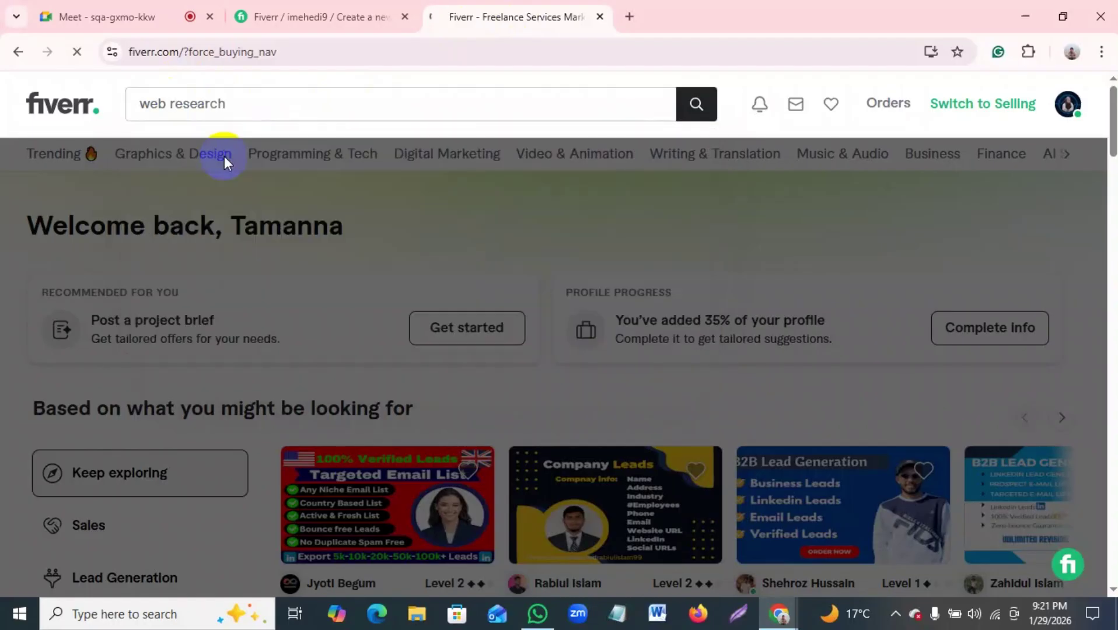
Step: Examine the result count and the titles of the competing gigs in the "web research" search results
{"action": "scroll", "coordinate": [207, 382], "scroll_direction": "down", "scroll_amount": 3}
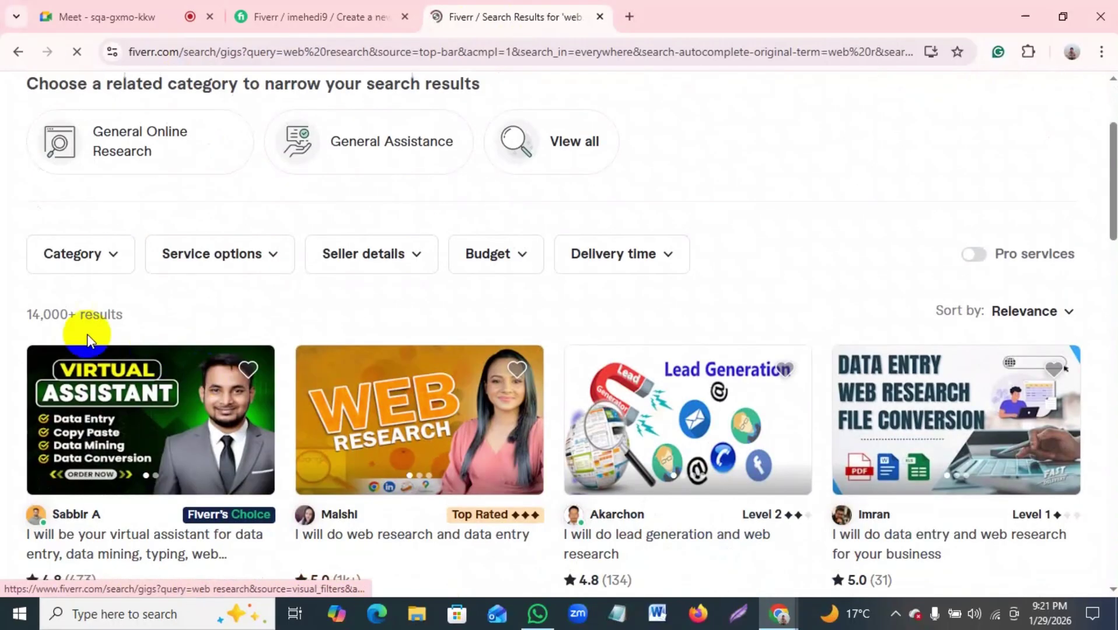
{"action": "left_click_drag", "start_coordinate": [15, 308], "coordinate": [143, 316]}
{"action": "scroll", "coordinate": [489, 231], "scroll_direction": "down", "scroll_amount": 15}
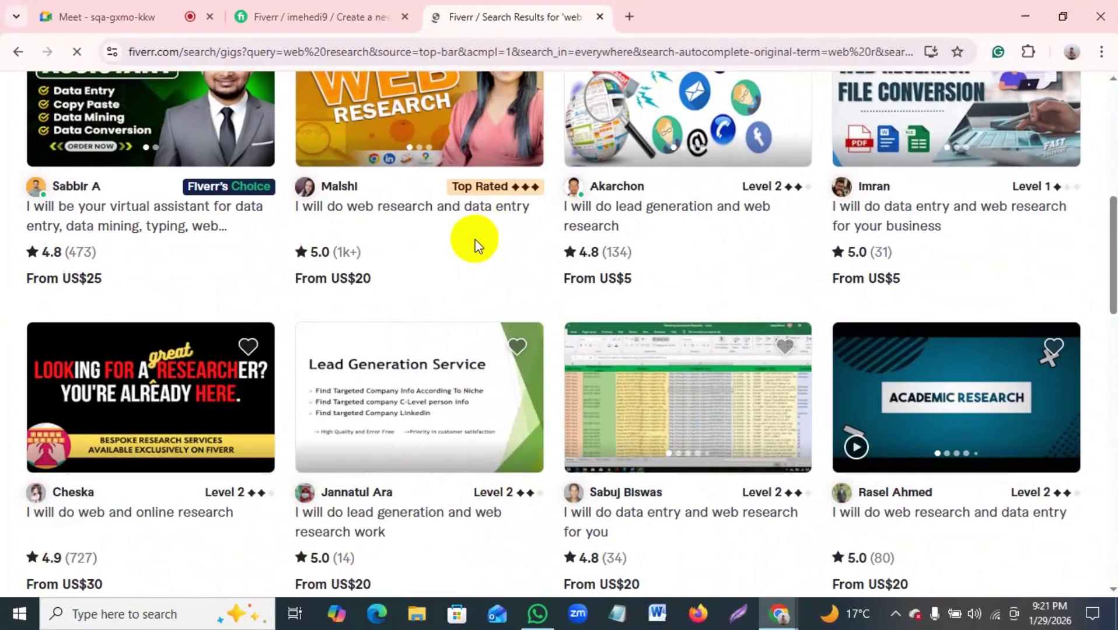
{"action": "scroll", "coordinate": [383, 230], "scroll_direction": "up", "scroll_amount": 6}
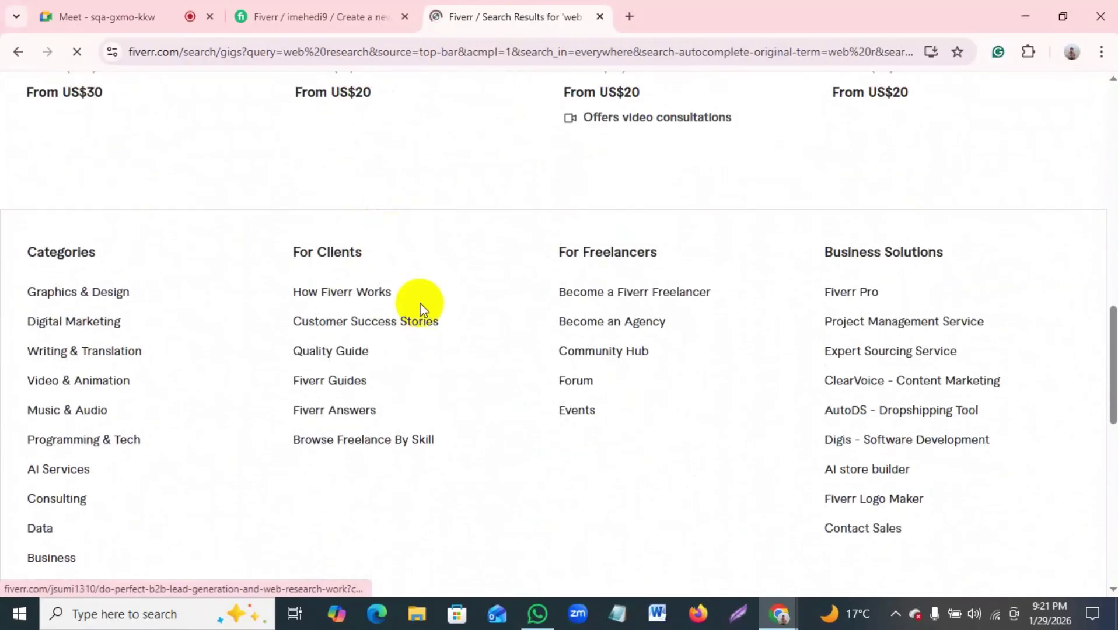
{"action": "scroll", "coordinate": [336, 239], "scroll_direction": "up", "scroll_amount": 3}
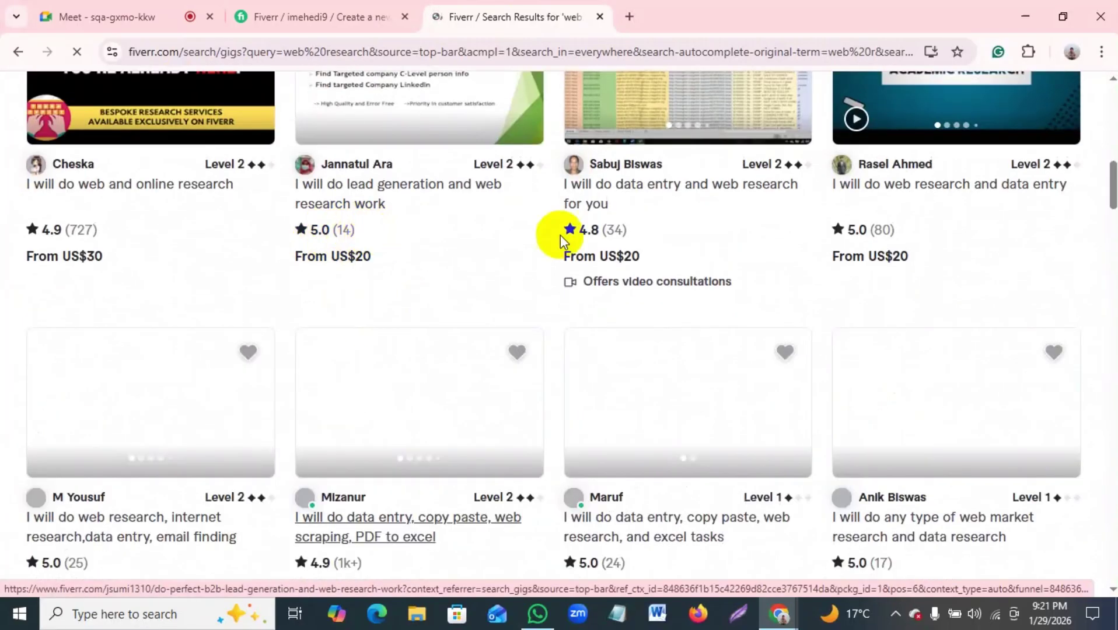
{"action": "scroll", "coordinate": [622, 196], "scroll_direction": "down", "scroll_amount": 2}
{"action": "scroll", "coordinate": [624, 195], "scroll_direction": "down", "scroll_amount": 3}
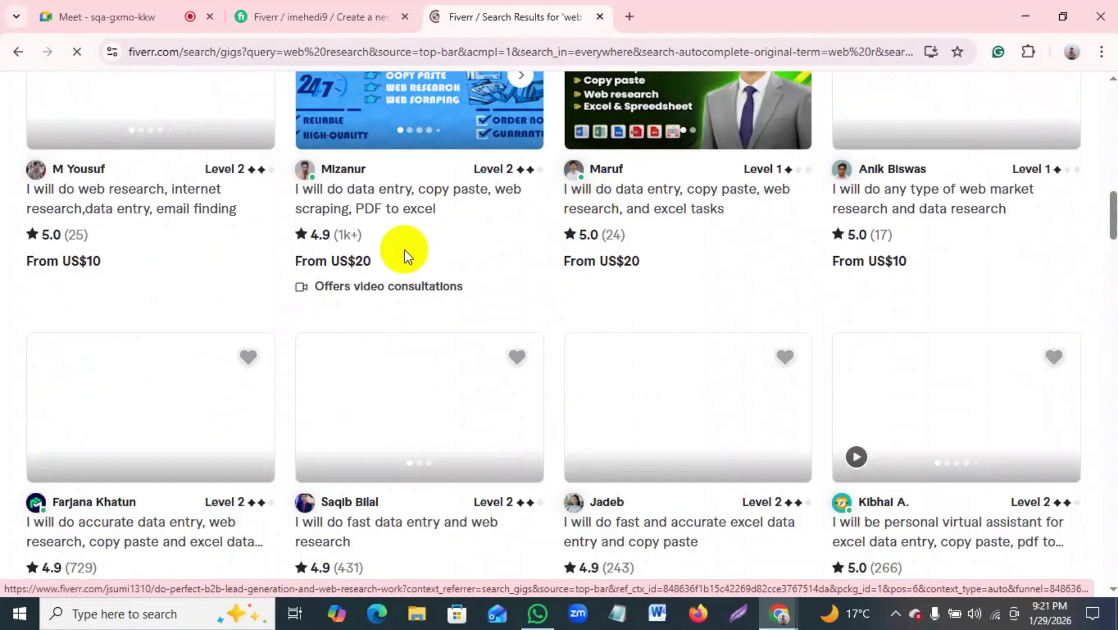
{"action": "scroll", "coordinate": [237, 262], "scroll_direction": "down", "scroll_amount": 3}
{"action": "scroll", "coordinate": [227, 272], "scroll_direction": "down", "scroll_amount": 10}
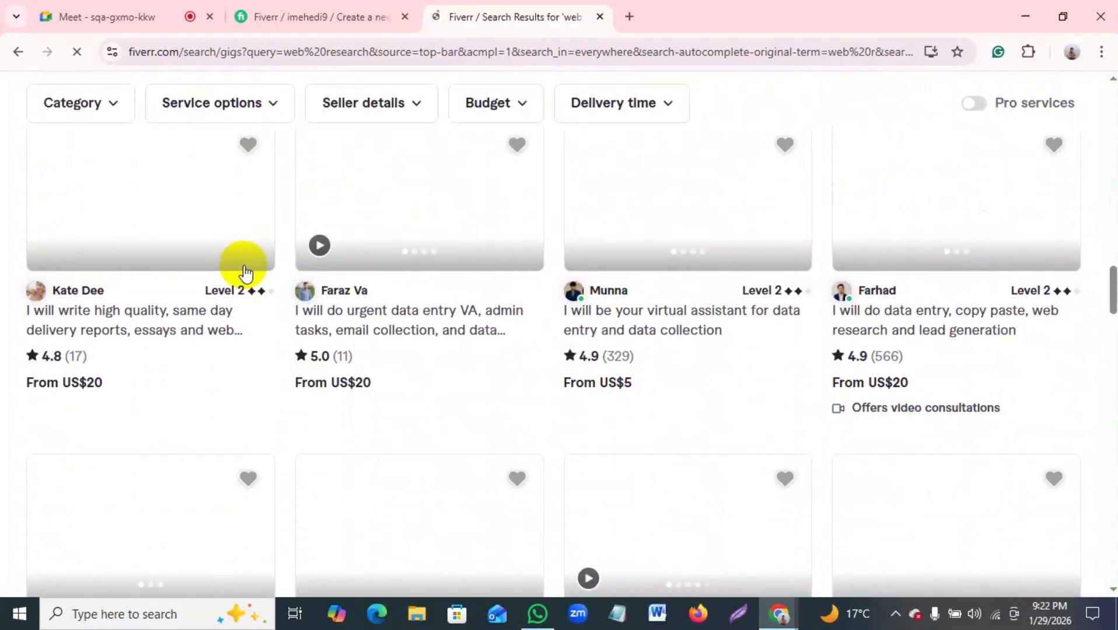
{"action": "scroll", "coordinate": [327, 255], "scroll_direction": "down", "scroll_amount": 5}
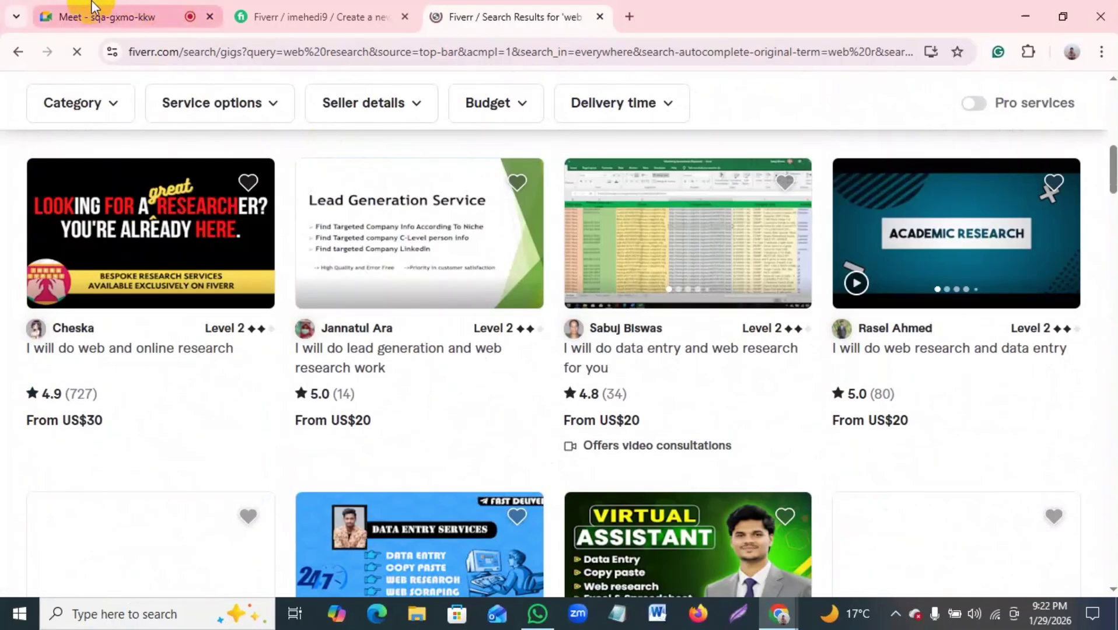
Step: Check in on the Google Meet call, highlight the "targeted b2b lead" wording in the gig title, and return to the call
{"action": "left_click", "coordinate": [91, 14]}
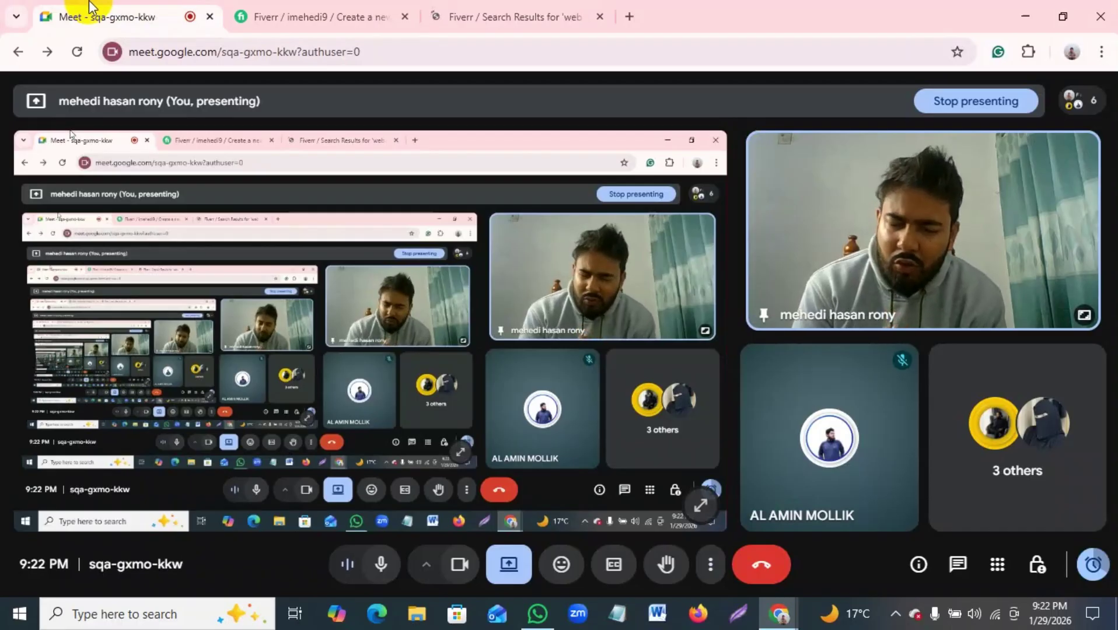
{"action": "left_click", "coordinate": [238, 8]}
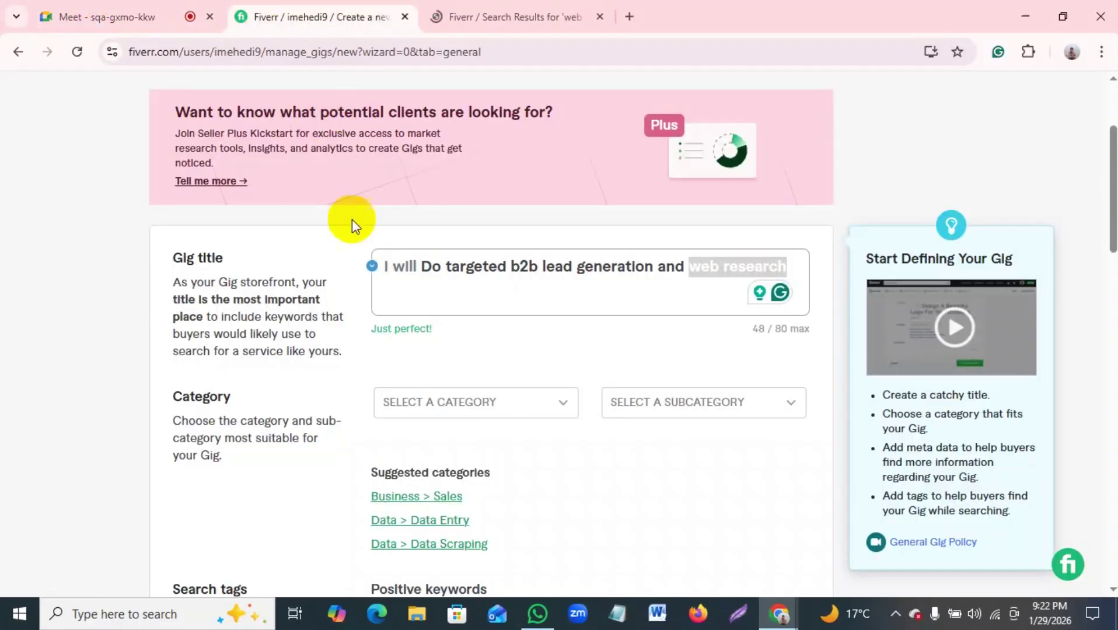
{"action": "left_click_drag", "start_coordinate": [445, 267], "coordinate": [584, 267]}
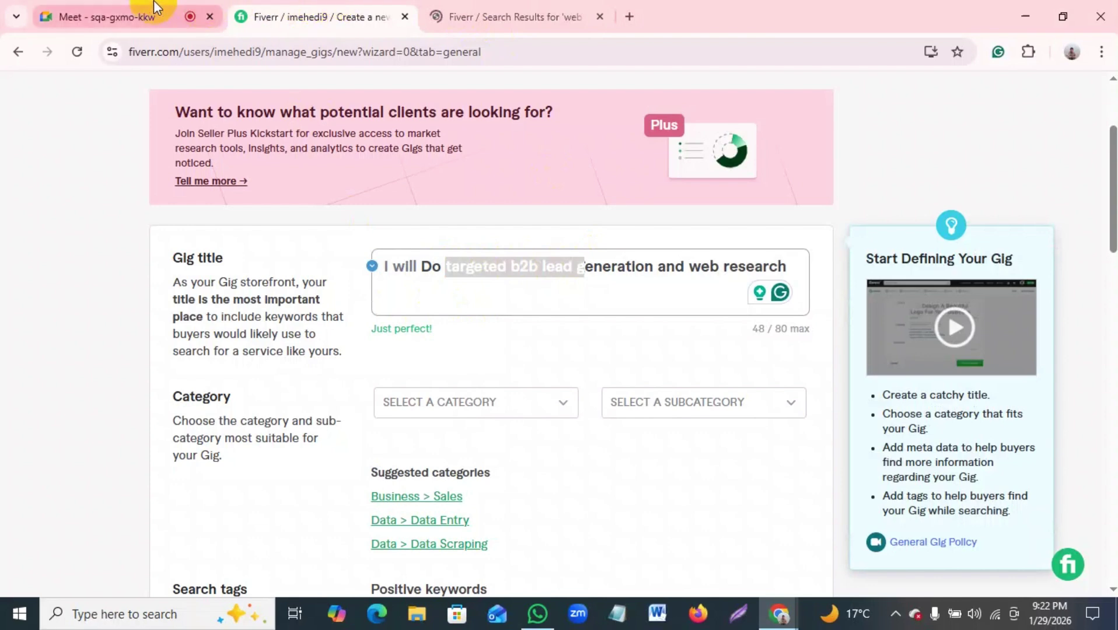
{"action": "left_click", "coordinate": [134, 13]}
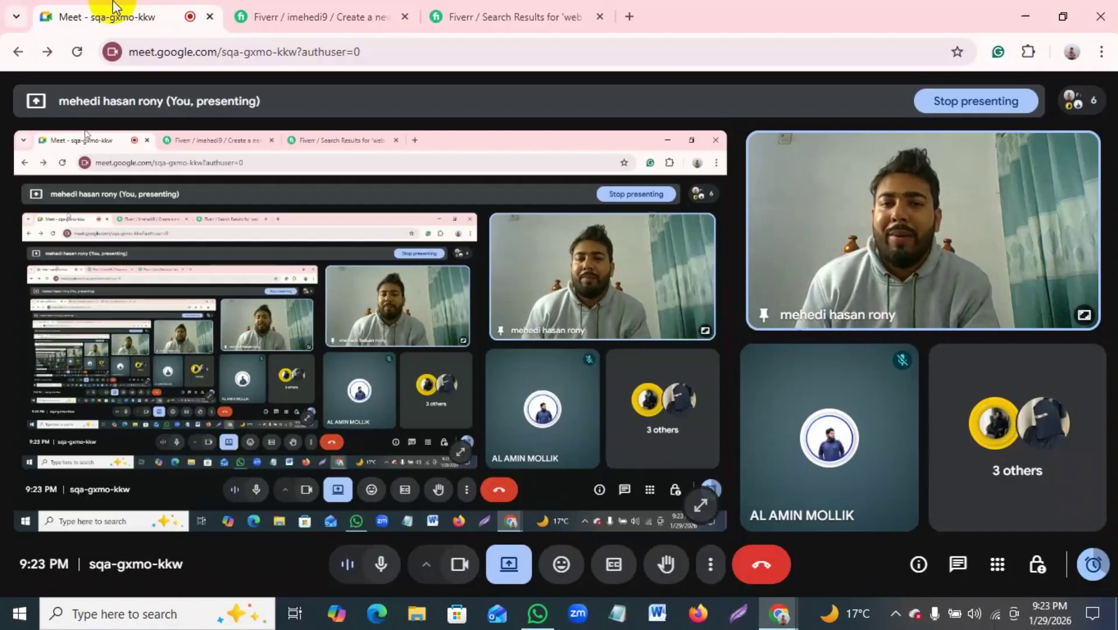
{"action": "left_click", "coordinate": [338, 10]}
{"action": "left_click", "coordinate": [554, 274]}
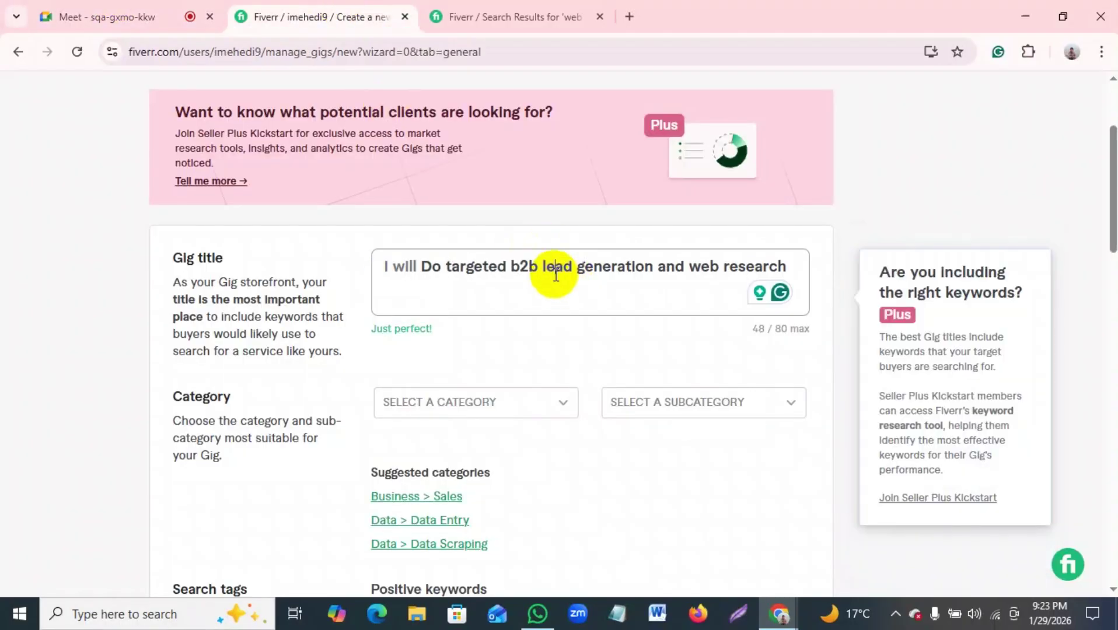
{"action": "left_click", "coordinate": [111, 17]}
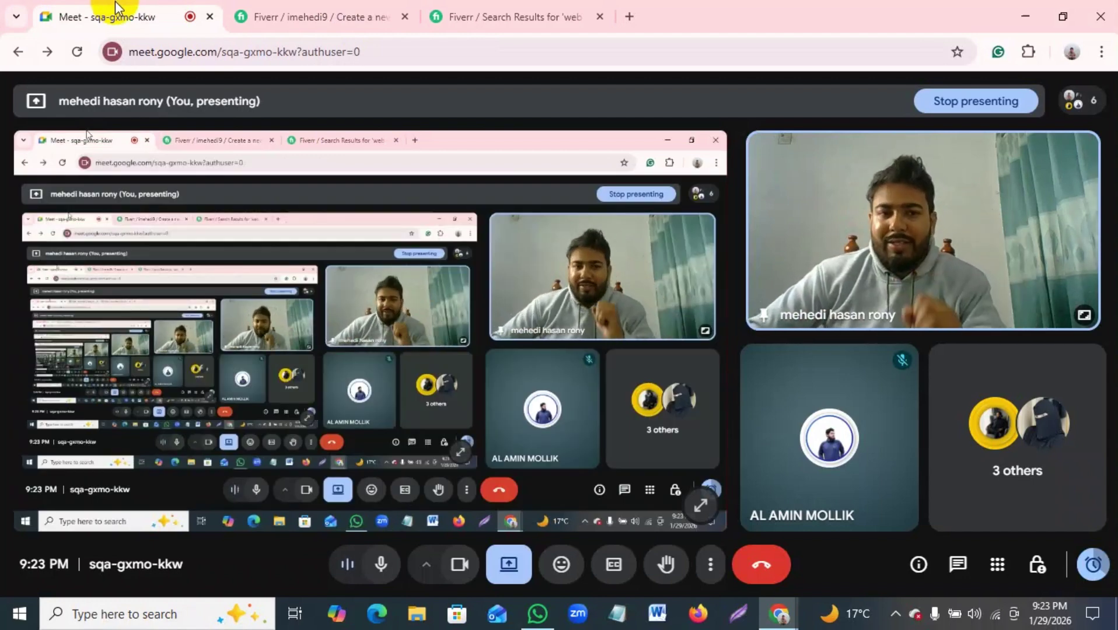
{"action": "left_click", "coordinate": [487, 17]}
{"action": "left_click", "coordinate": [347, 18]}
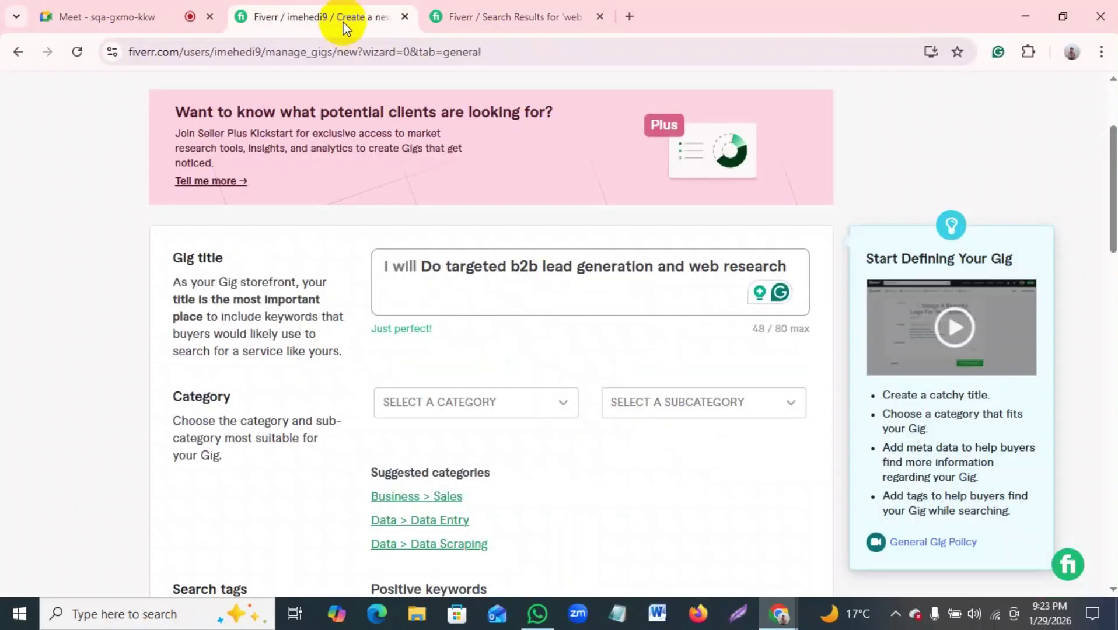
{"action": "left_click", "coordinate": [521, 248]}
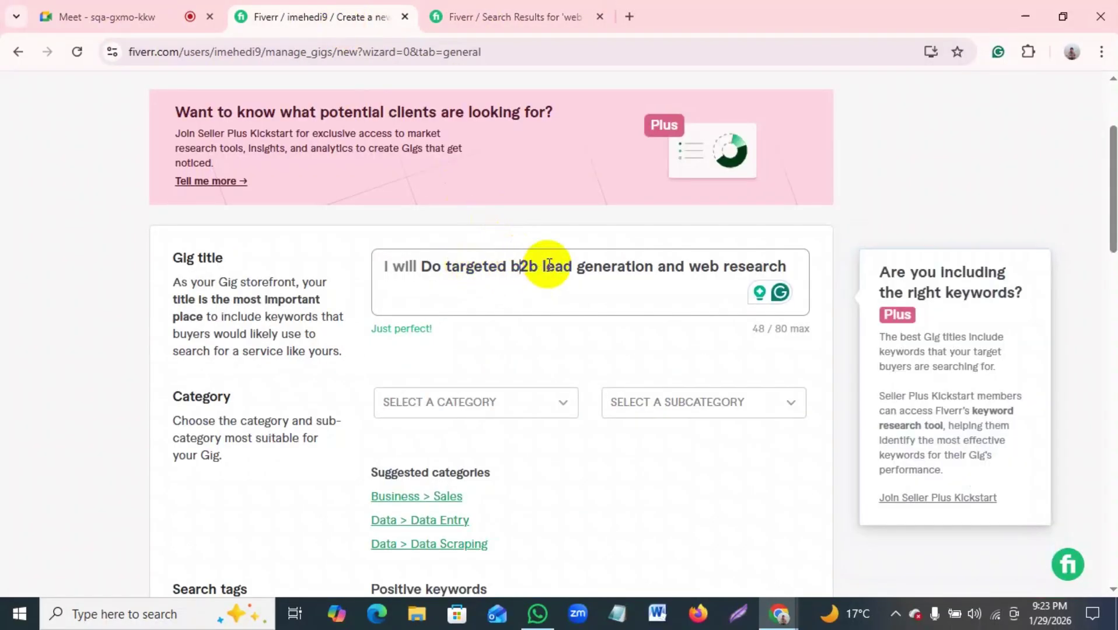
Step: Extend the gig title with ", LinkedIn" after "web research", using the suggested spelling of LinkedIn
{"action": "left_click", "coordinate": [583, 266]}
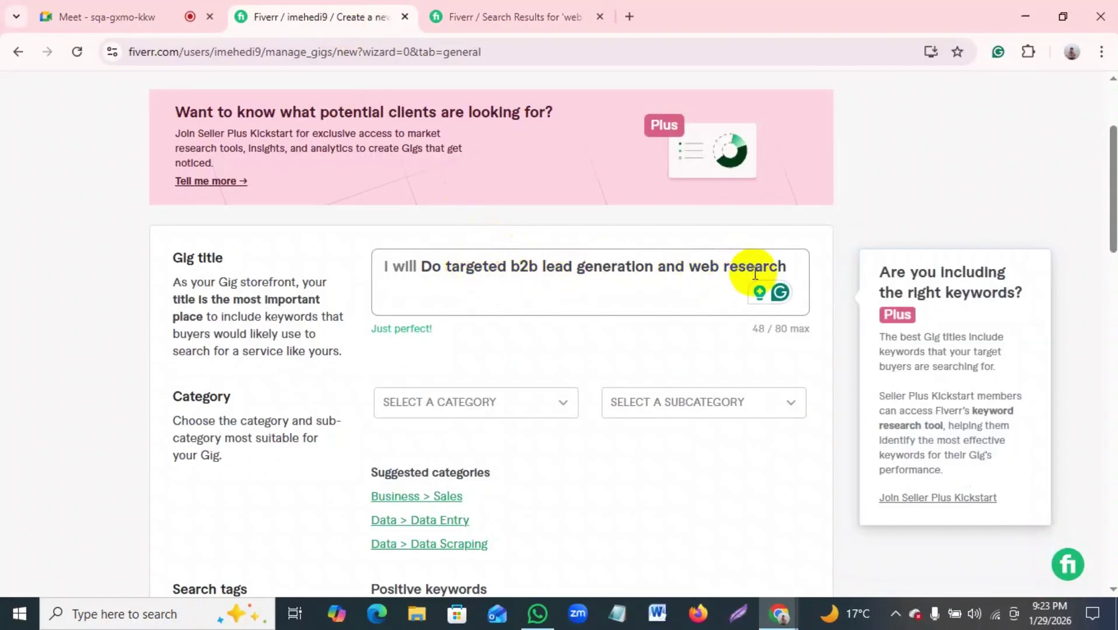
{"action": "left_click", "coordinate": [798, 268]}
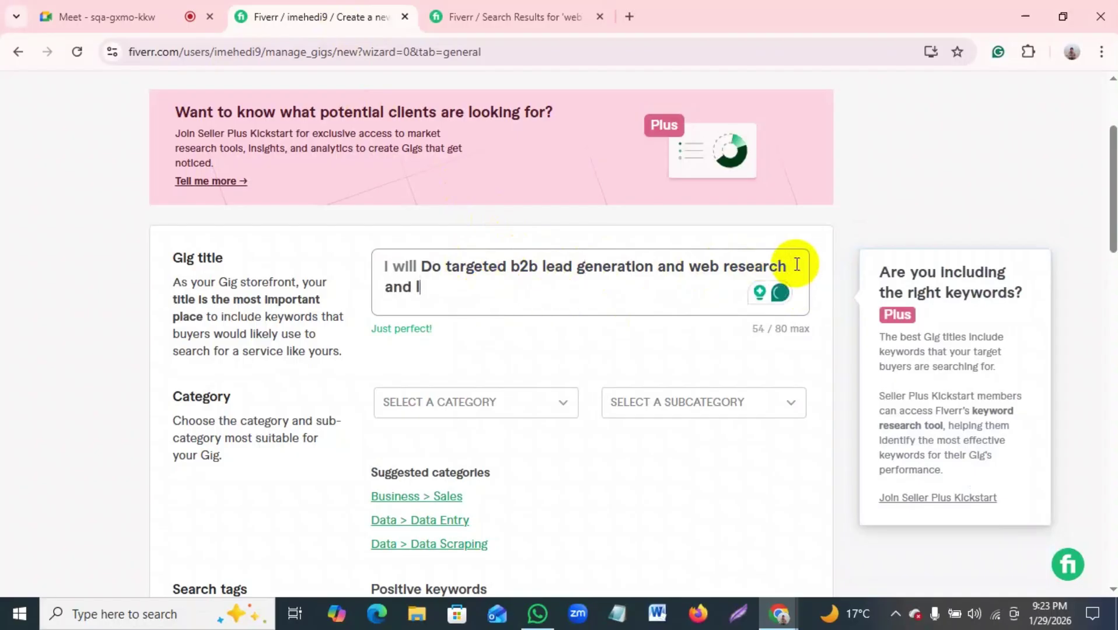
{"action": "type", "text": "and linkedin"}
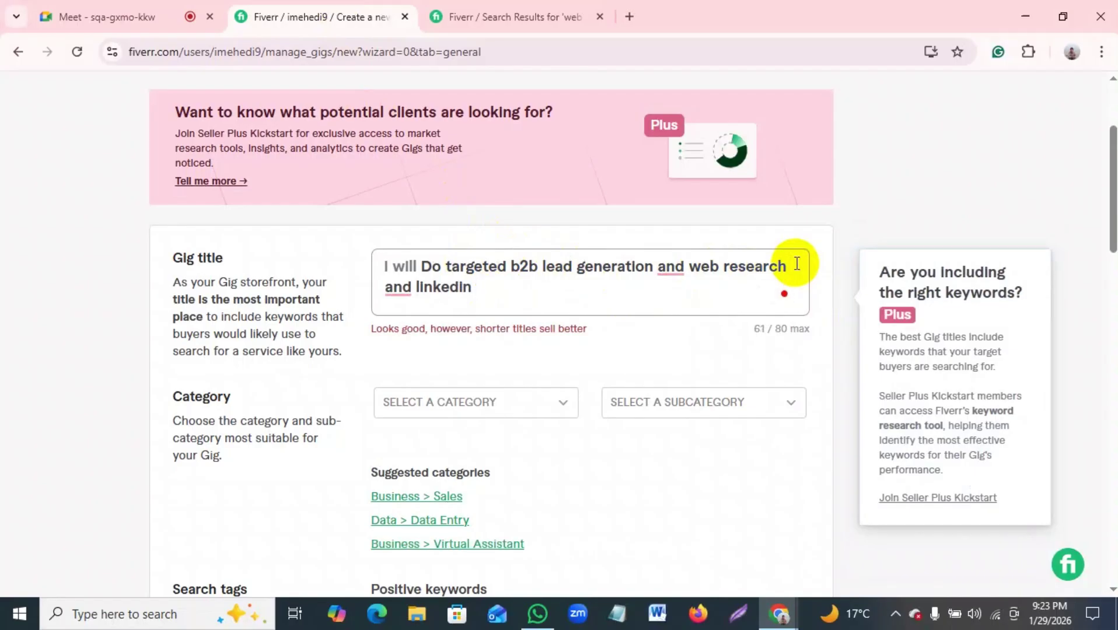
{"action": "key", "text": "BackSpace"}
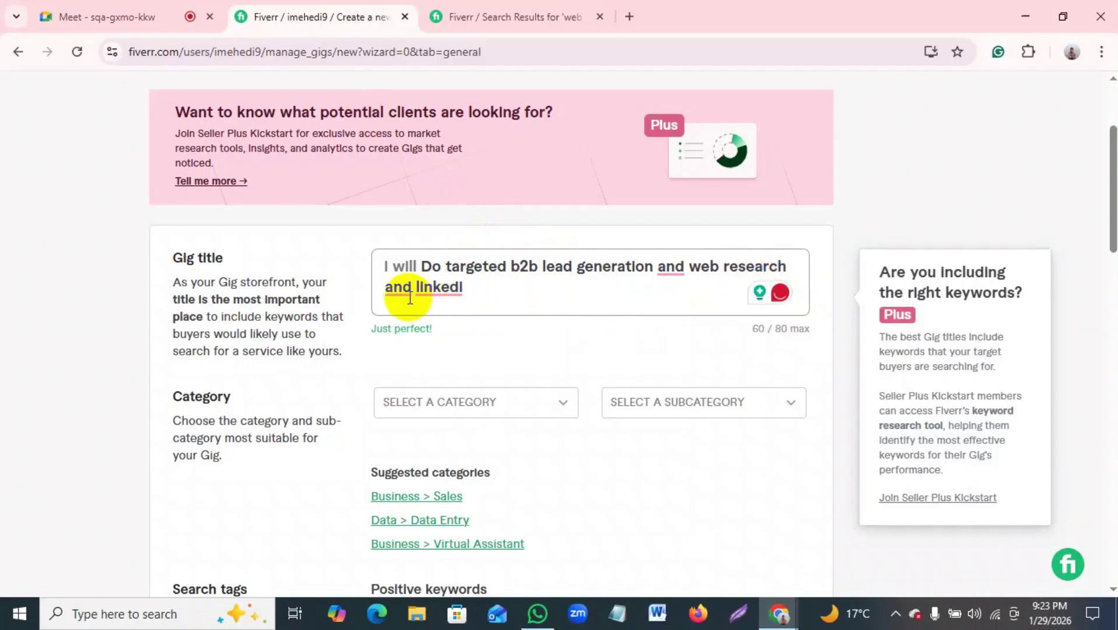
{"action": "key", "text": "BackSpace"}
{"action": "key", "text": "BackSpace"}
{"action": "key", "text": "BackSpace"}
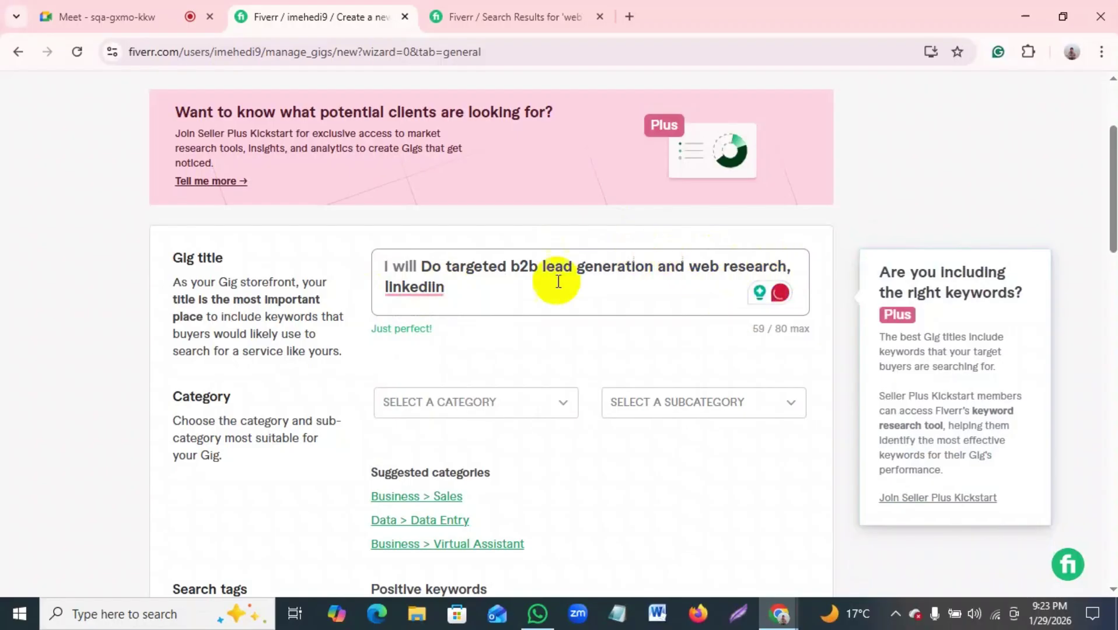
{"action": "mouse_move", "coordinate": [409, 286]}
{"action": "left_click", "coordinate": [431, 334]}
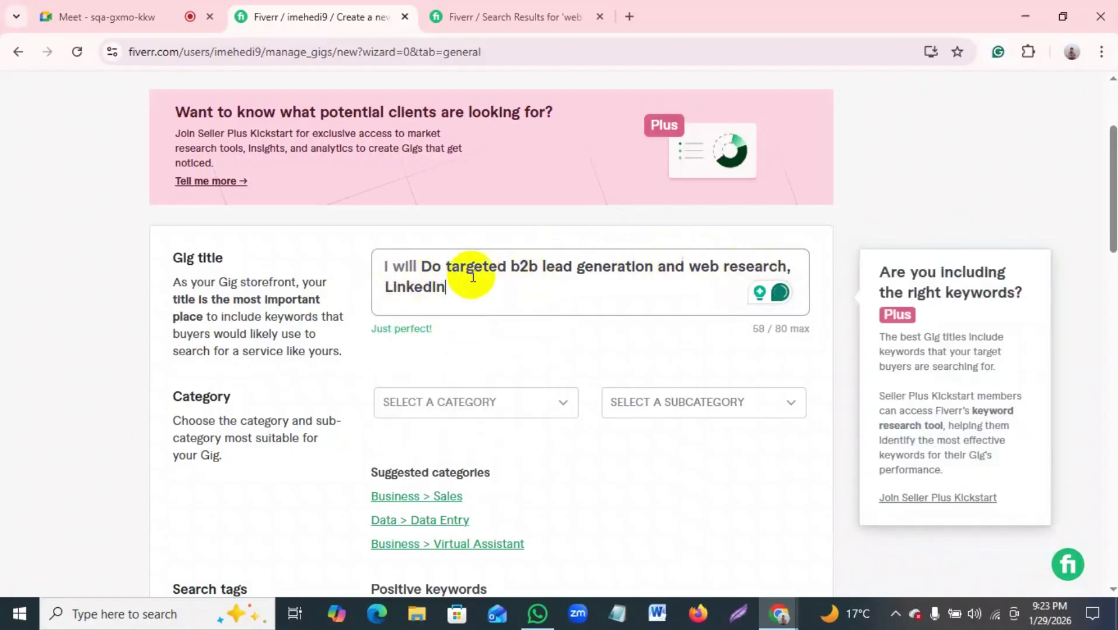
Step: Highlight "web research" and "lead generation" in the gig title, check in on the Google Meet call, and return to the gig form
{"action": "left_click_drag", "start_coordinate": [451, 267], "coordinate": [788, 269]}
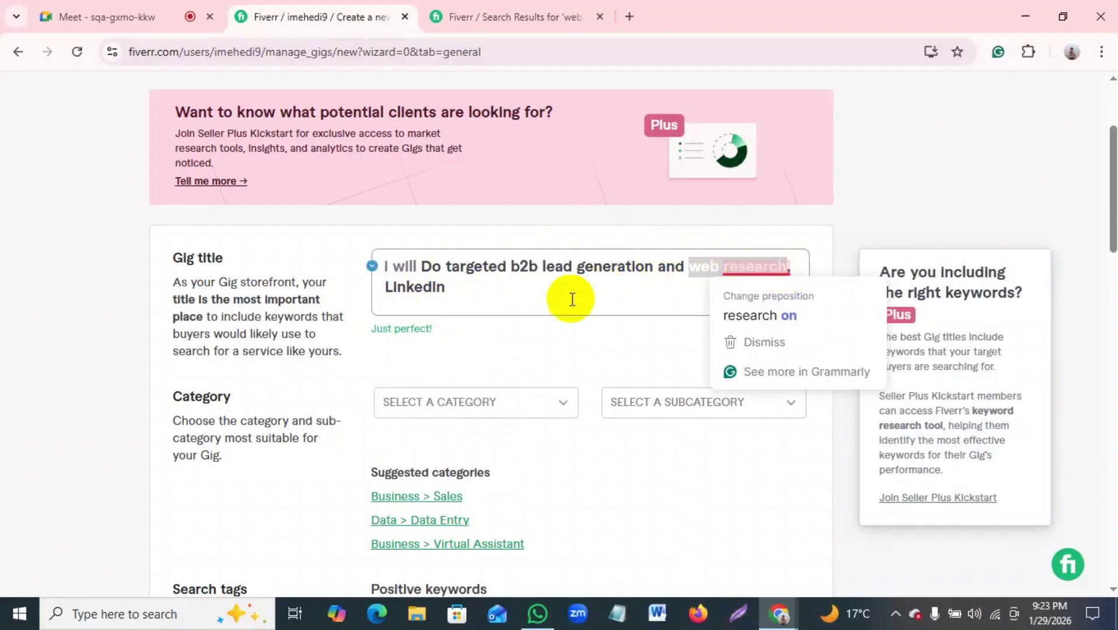
{"action": "left_click", "coordinate": [528, 281]}
{"action": "left_click_drag", "start_coordinate": [532, 266], "coordinate": [644, 268]}
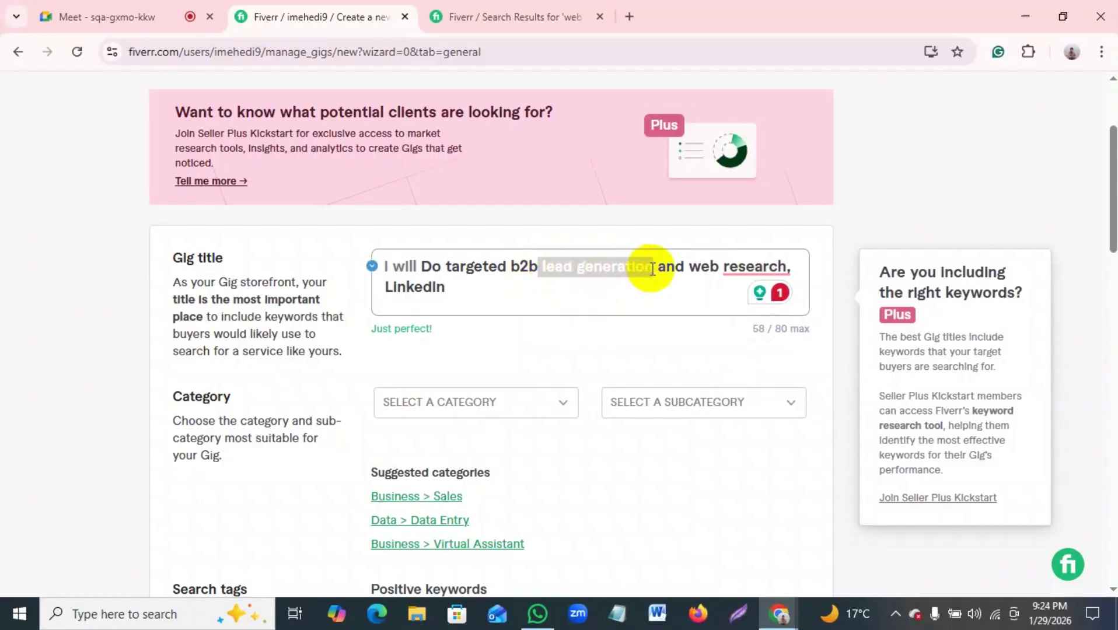
{"action": "left_click", "coordinate": [87, 8]}
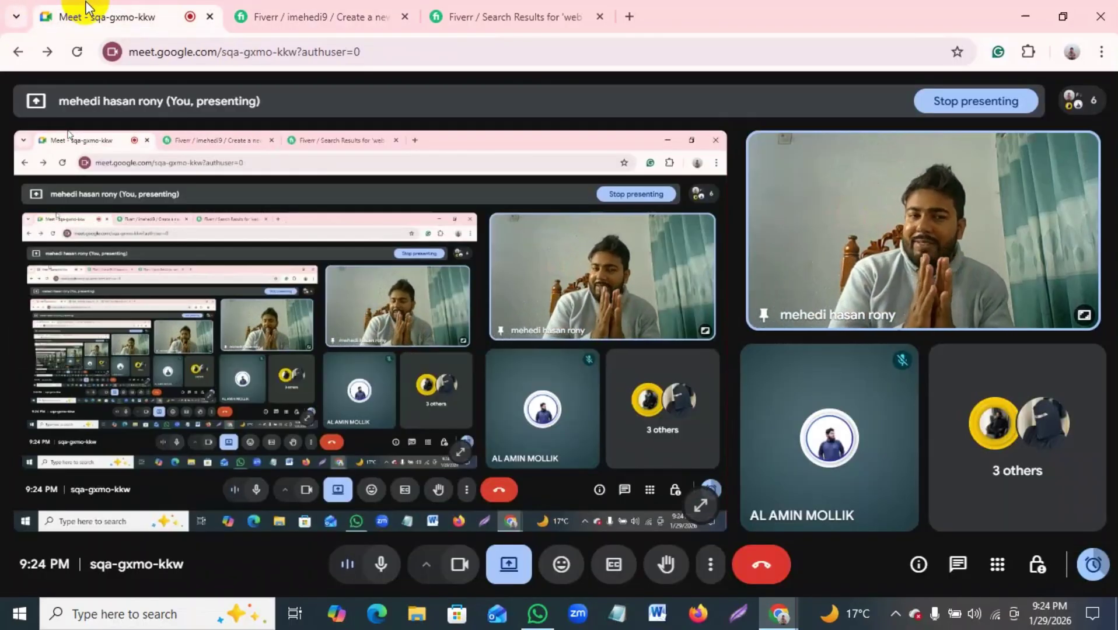
{"action": "left_click", "coordinate": [257, 26]}
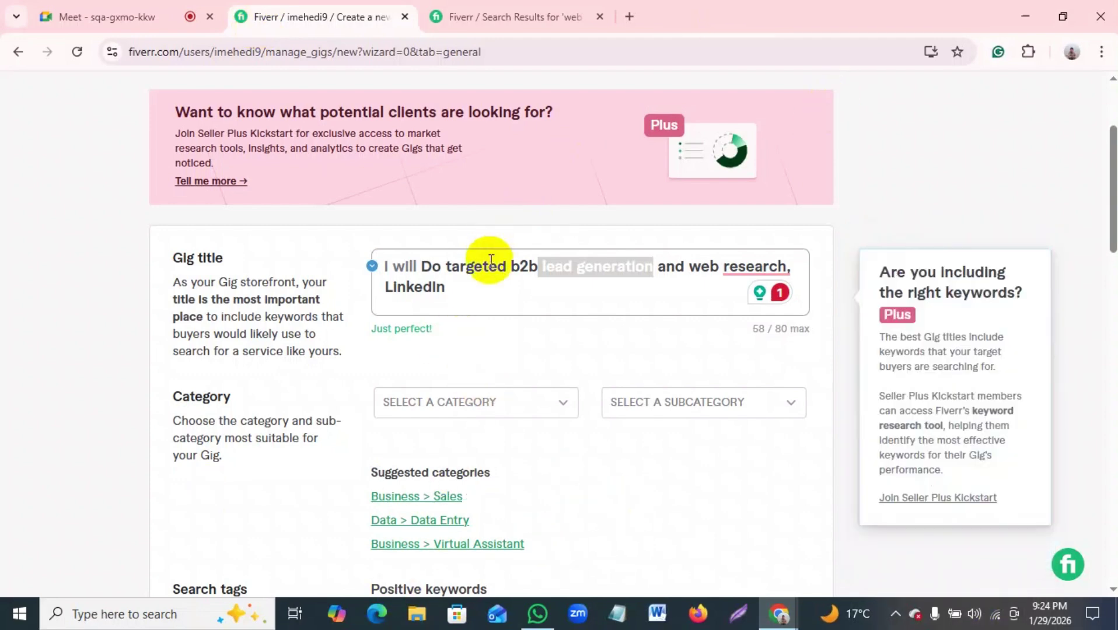
Step: Highlight the nested keyword phrases "lead generation", "b2b lead generation" and "targeted b2b lead generation" in the gig title
{"action": "left_click", "coordinate": [499, 280]}
{"action": "left_click_drag", "start_coordinate": [451, 267], "coordinate": [607, 274]}
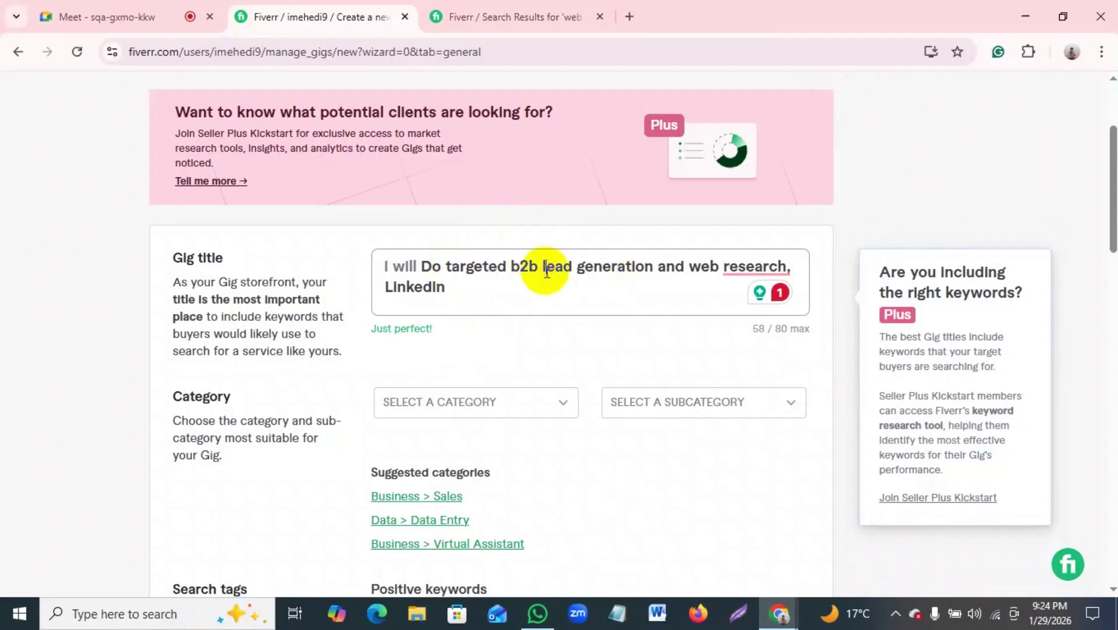
{"action": "left_click_drag", "start_coordinate": [512, 267], "coordinate": [630, 268]}
{"action": "left_click", "coordinate": [625, 268]}
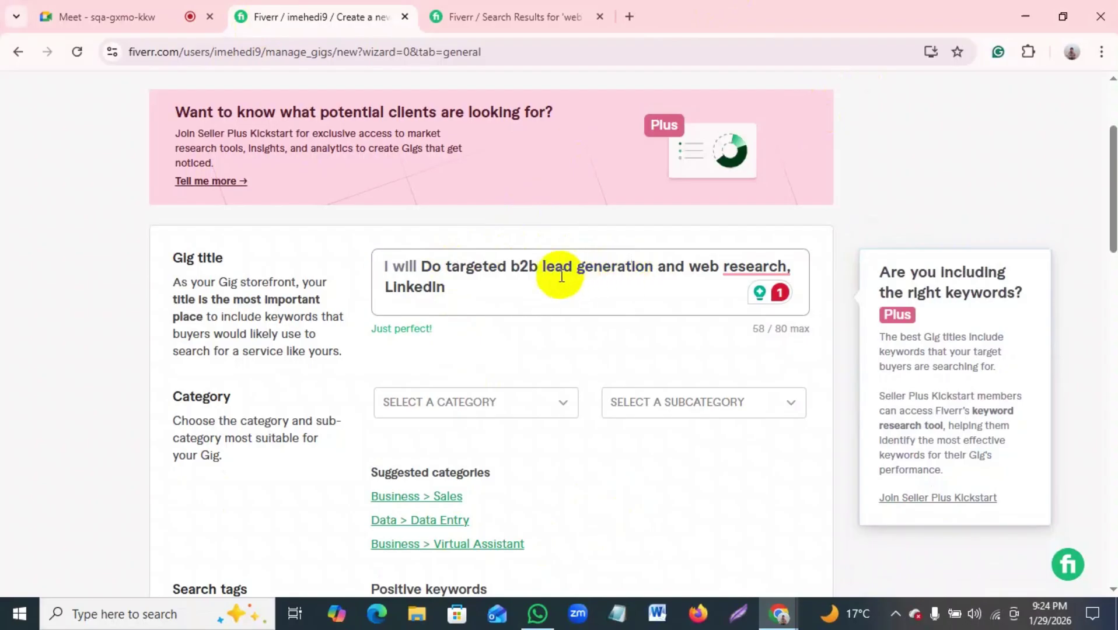
{"action": "left_click_drag", "start_coordinate": [537, 269], "coordinate": [654, 269]}
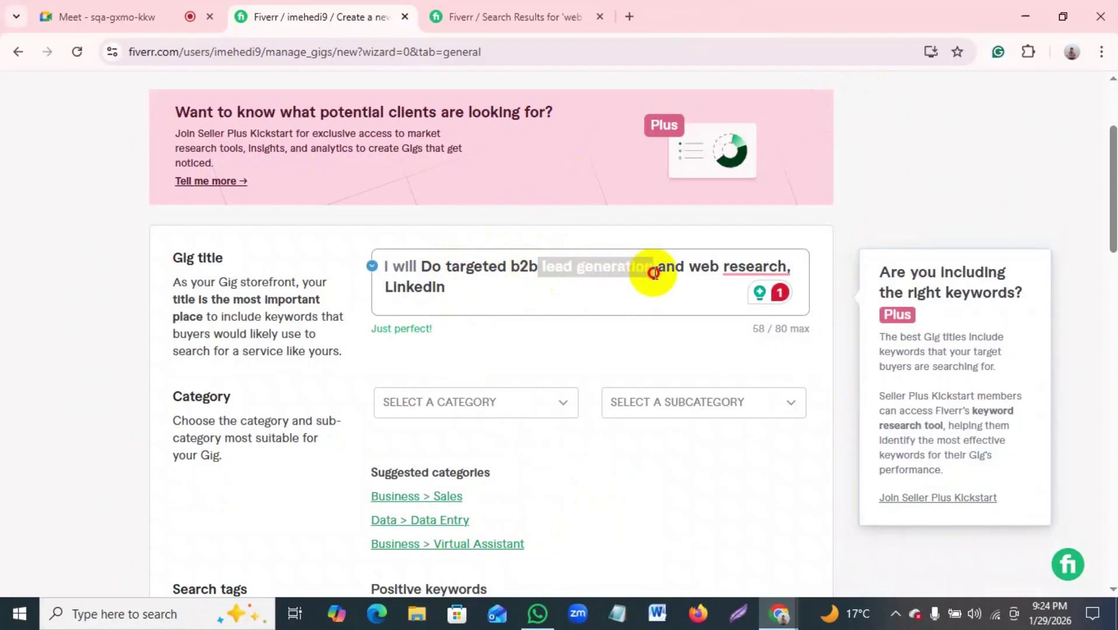
{"action": "left_click", "coordinate": [542, 267]}
{"action": "left_click_drag", "start_coordinate": [515, 268], "coordinate": [653, 267]}
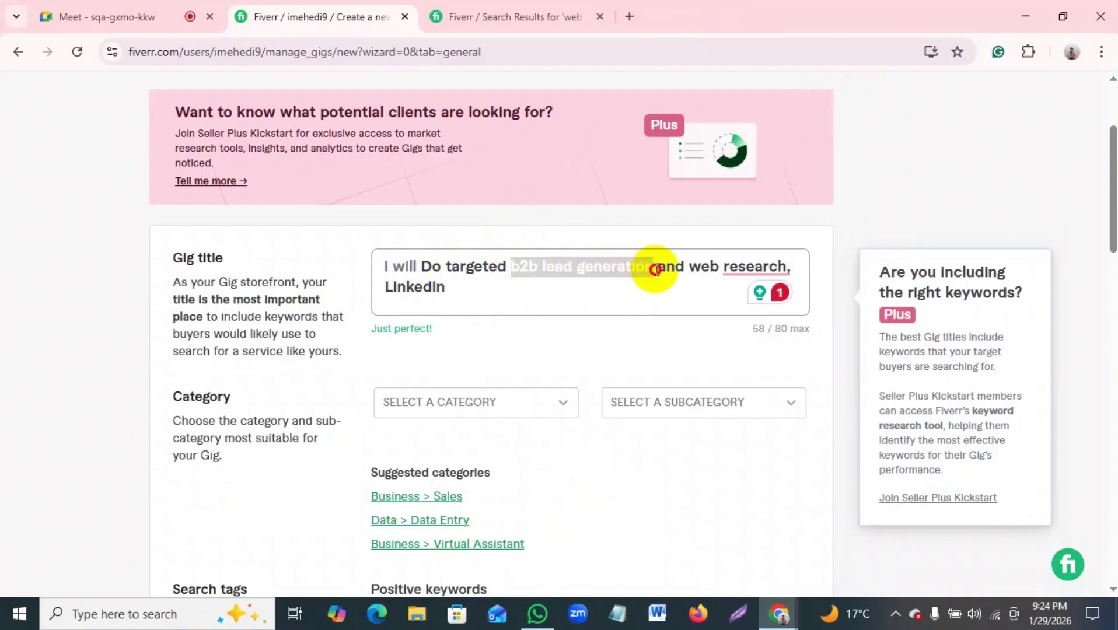
{"action": "left_click", "coordinate": [503, 266]}
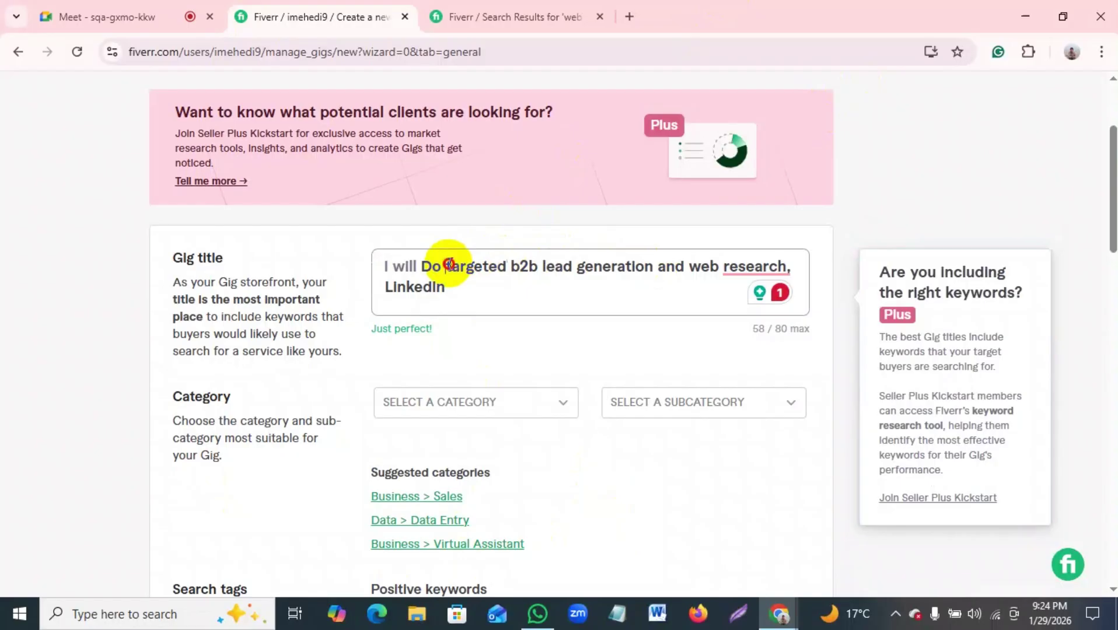
{"action": "left_click_drag", "start_coordinate": [448, 266], "coordinate": [652, 269]}
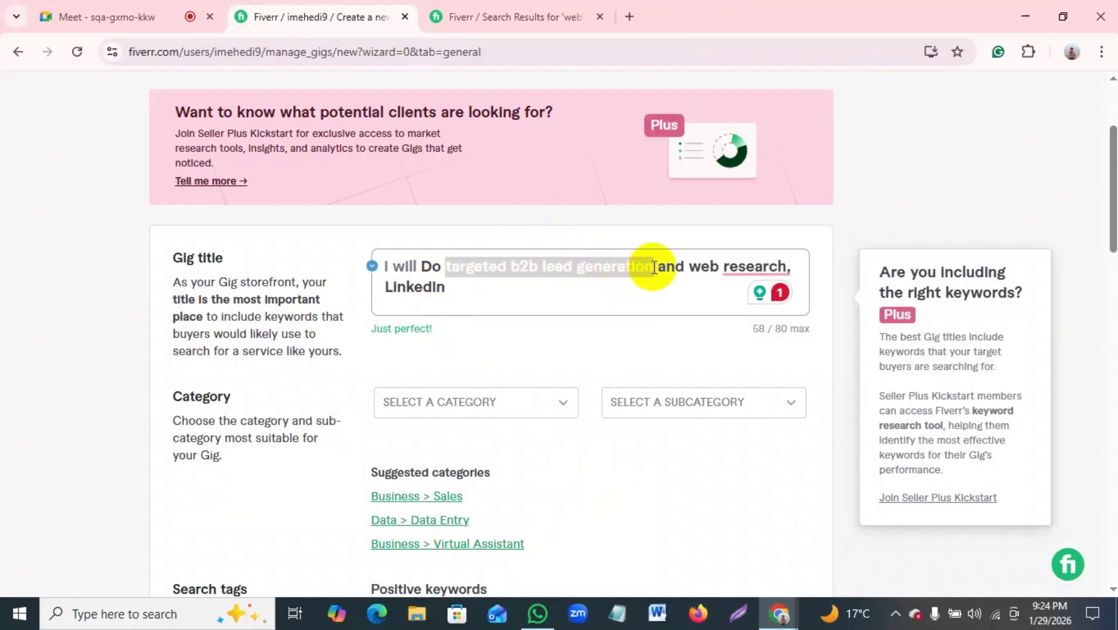
{"action": "left_click", "coordinate": [599, 276]}
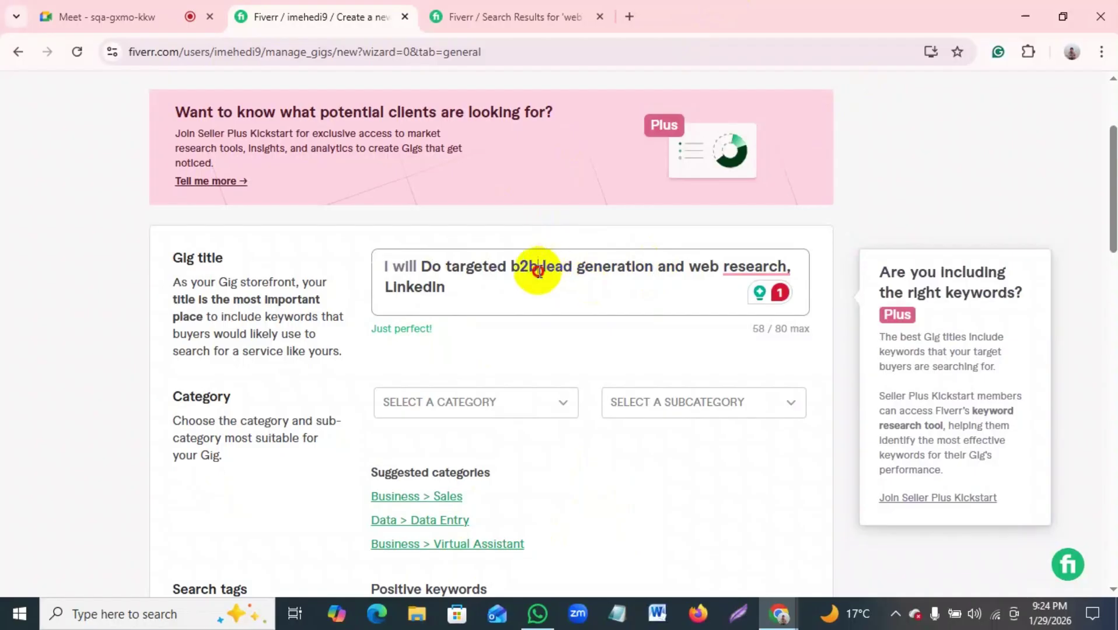
Step: Highlight "lead generation" in the gig title again, followed by the wording that starts with "targeted"
{"action": "left_click_drag", "start_coordinate": [532, 268], "coordinate": [658, 268]}
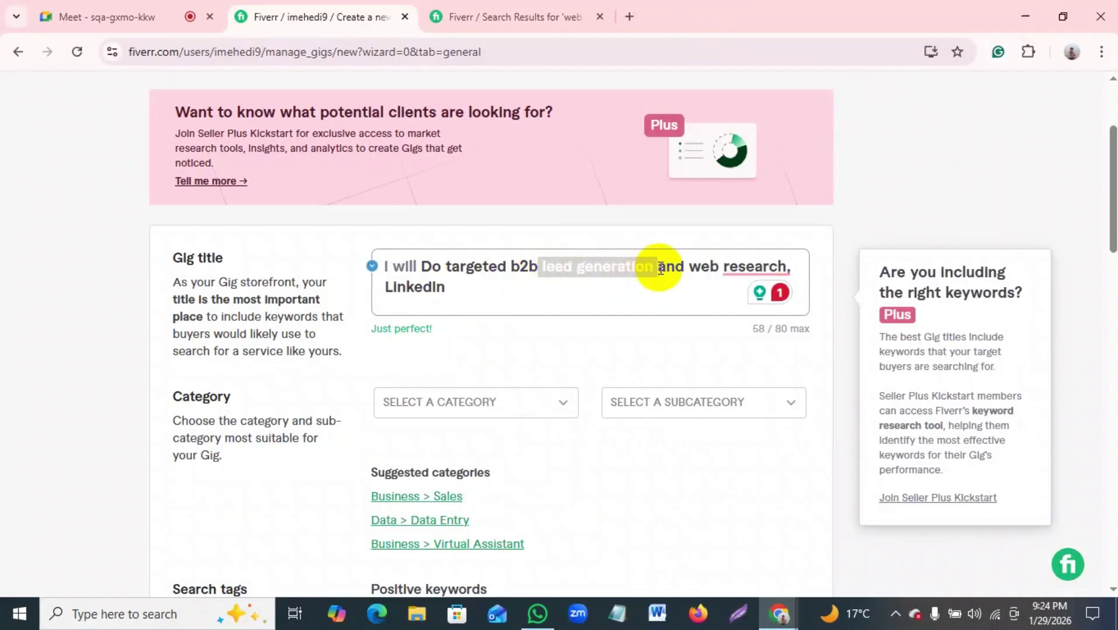
{"action": "left_click", "coordinate": [634, 267]}
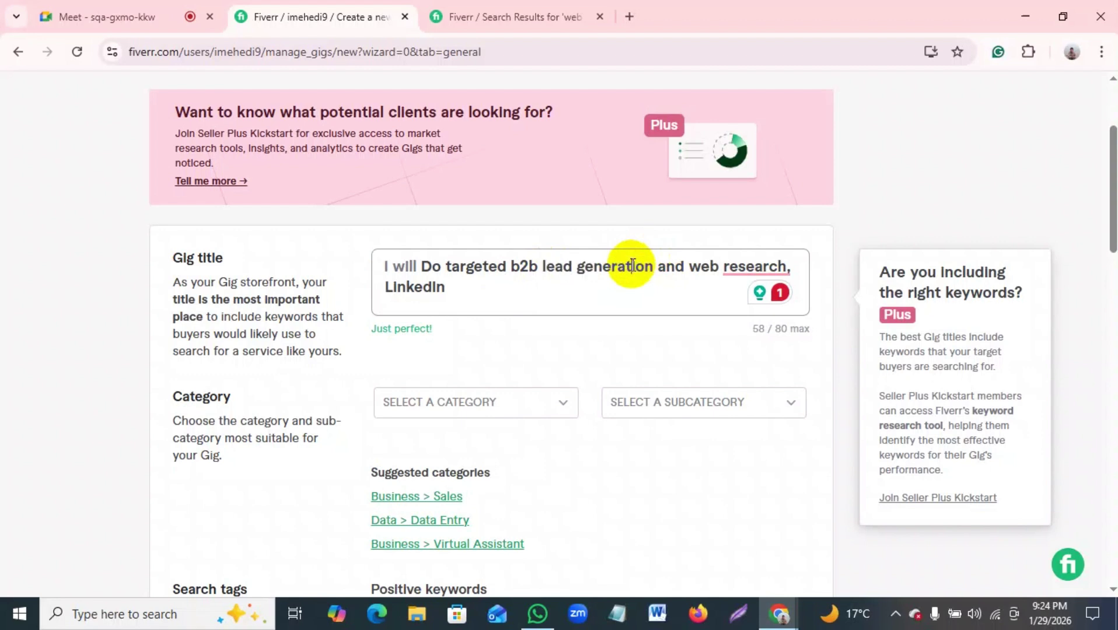
{"action": "left_click_drag", "start_coordinate": [541, 266], "coordinate": [644, 266]}
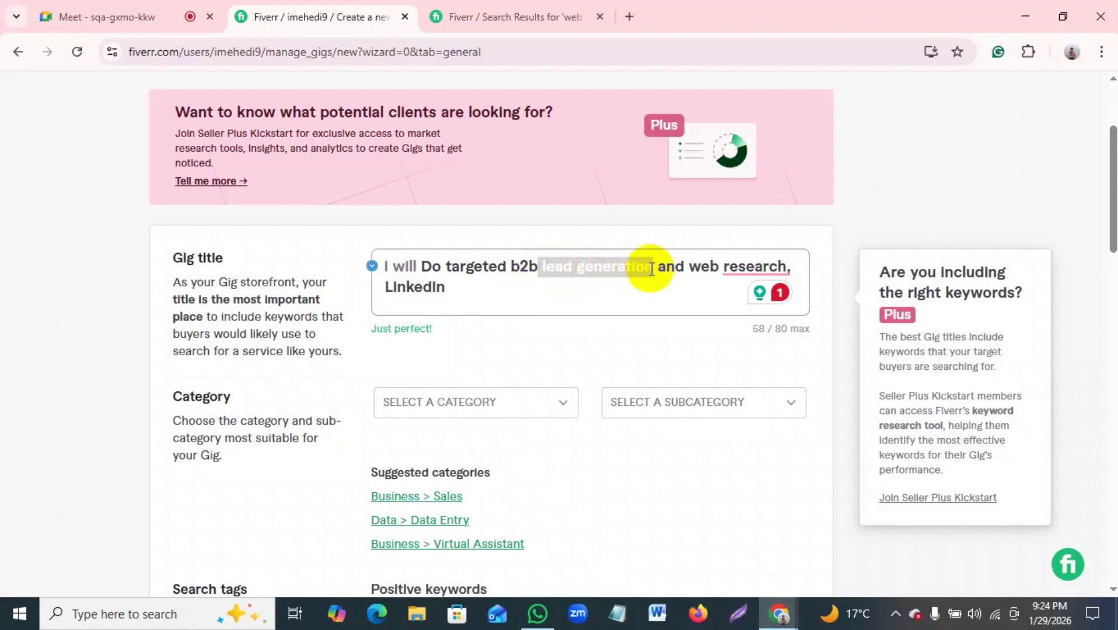
{"action": "left_click", "coordinate": [494, 269]}
{"action": "left_click_drag", "start_coordinate": [461, 269], "coordinate": [601, 267]}
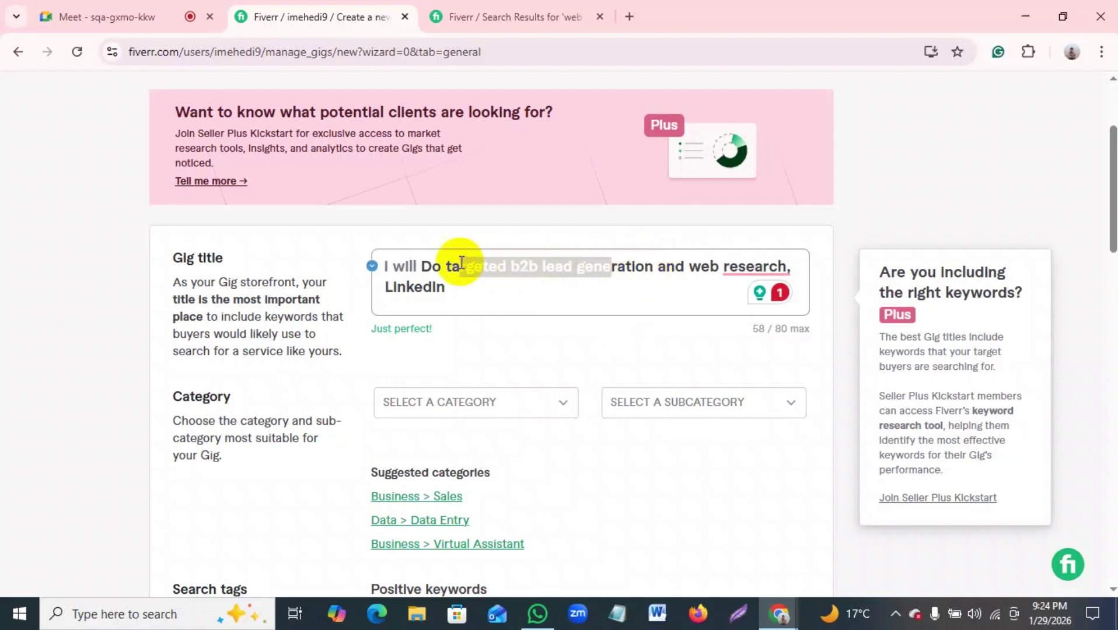
{"action": "left_click", "coordinate": [444, 264]}
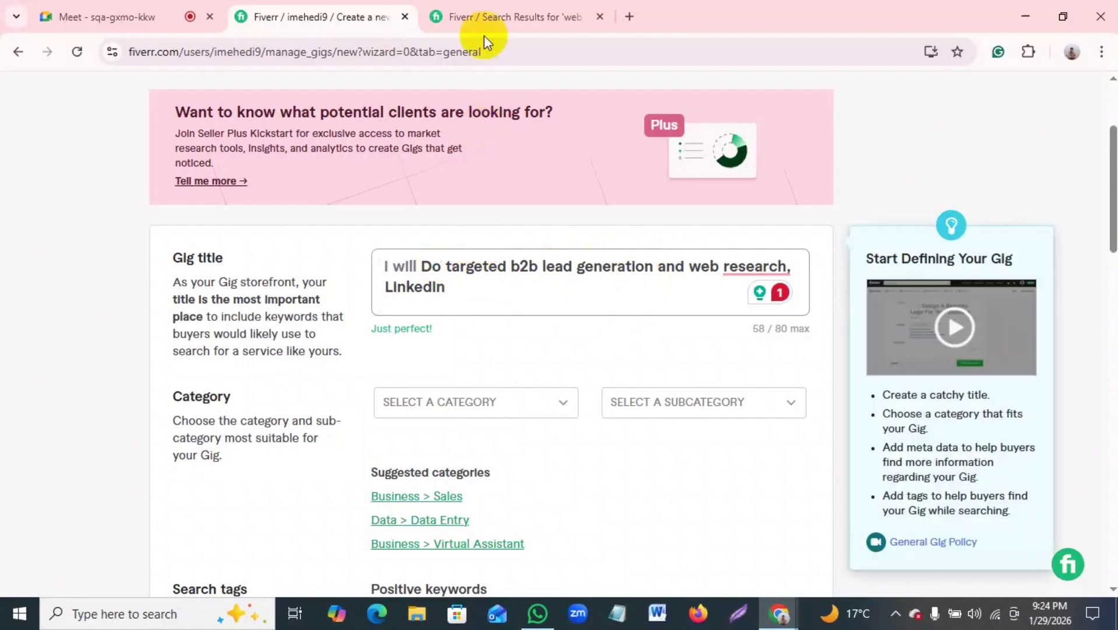
Step: Revisit the beginning of the "web research" search results on Fiverr and check in on the Google Meet call
{"action": "left_click", "coordinate": [517, 17]}
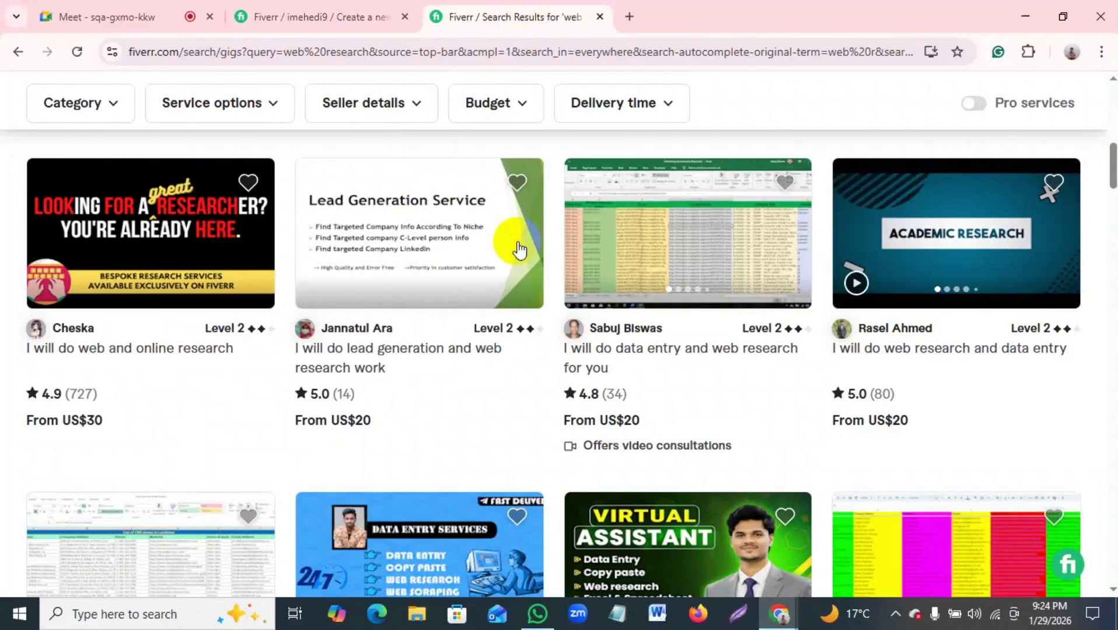
{"action": "scroll", "coordinate": [517, 245], "scroll_direction": "up", "scroll_amount": 5}
{"action": "left_click", "coordinate": [153, 9]}
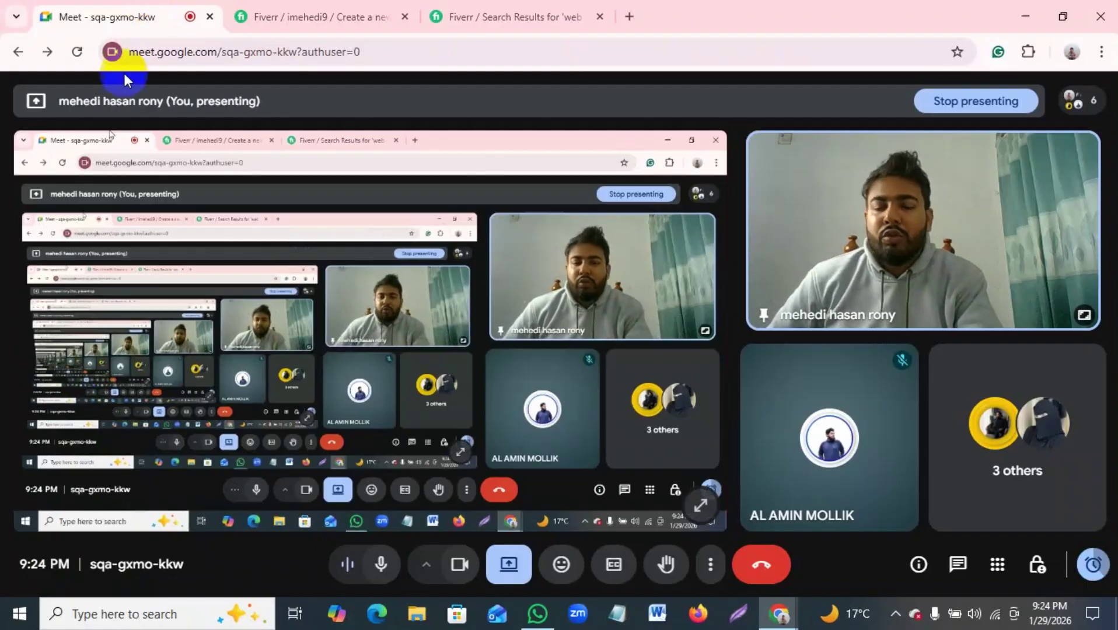
{"action": "mouse_move", "coordinate": [498, 8]}
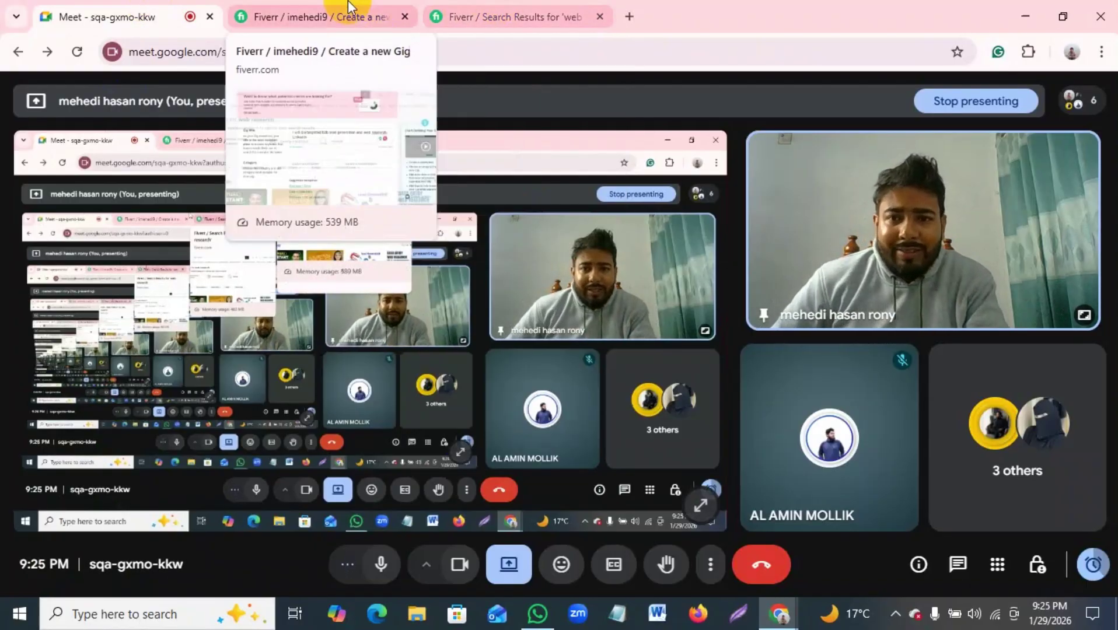
Step: Highlight the "b2b lead" wording in the gig title and go back to the Google Meet call
{"action": "left_click", "coordinate": [318, 16]}
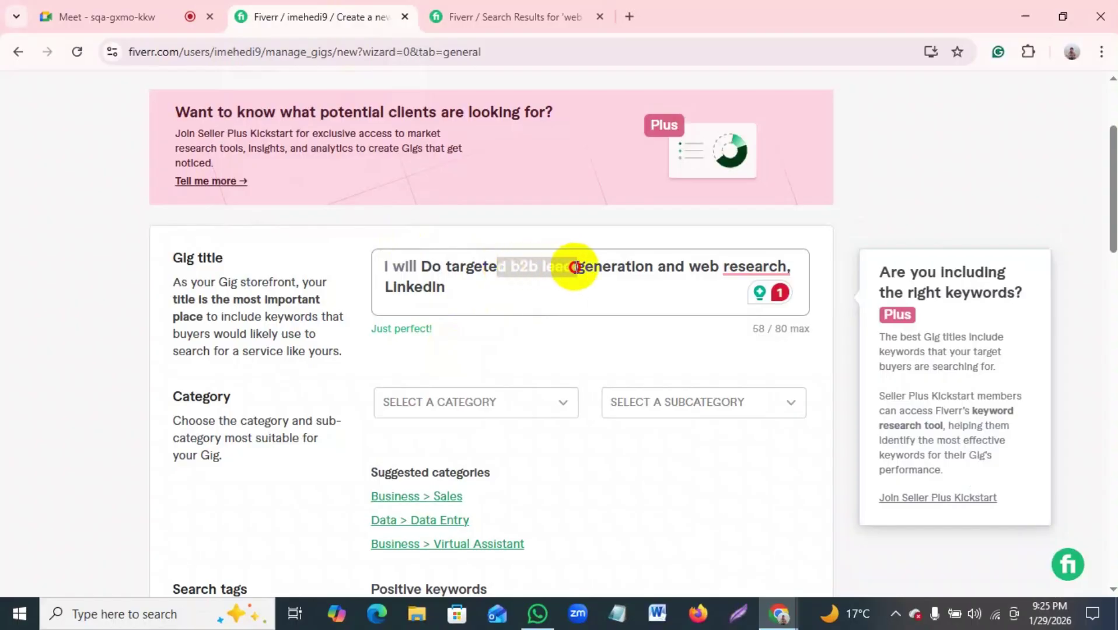
{"action": "left_click", "coordinate": [488, 13]}
{"action": "left_click", "coordinate": [94, 14]}
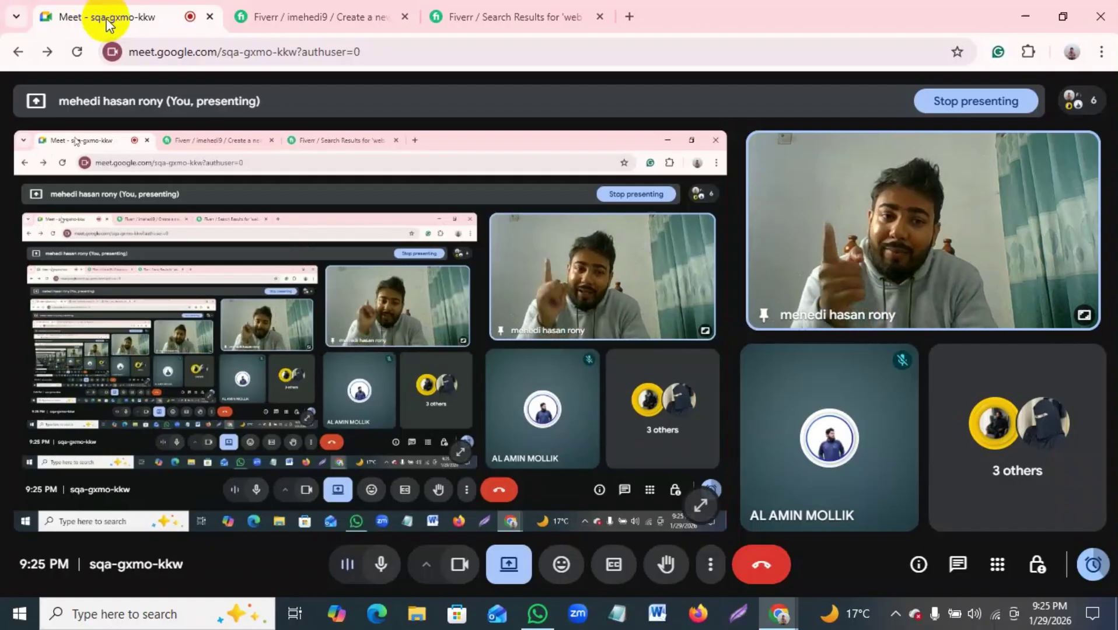
Step: Reopen the gig form and highlight "targeted b2b lead generation" and its "lead generation" part in the title
{"action": "left_click", "coordinate": [318, 16]}
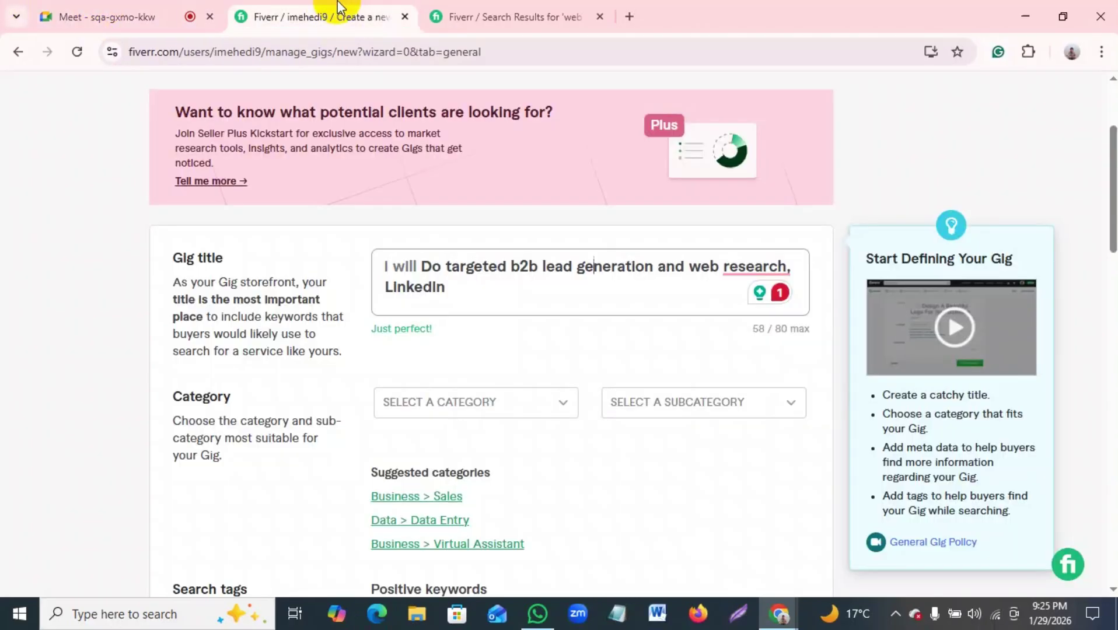
{"action": "left_click_drag", "start_coordinate": [449, 262], "coordinate": [650, 268]}
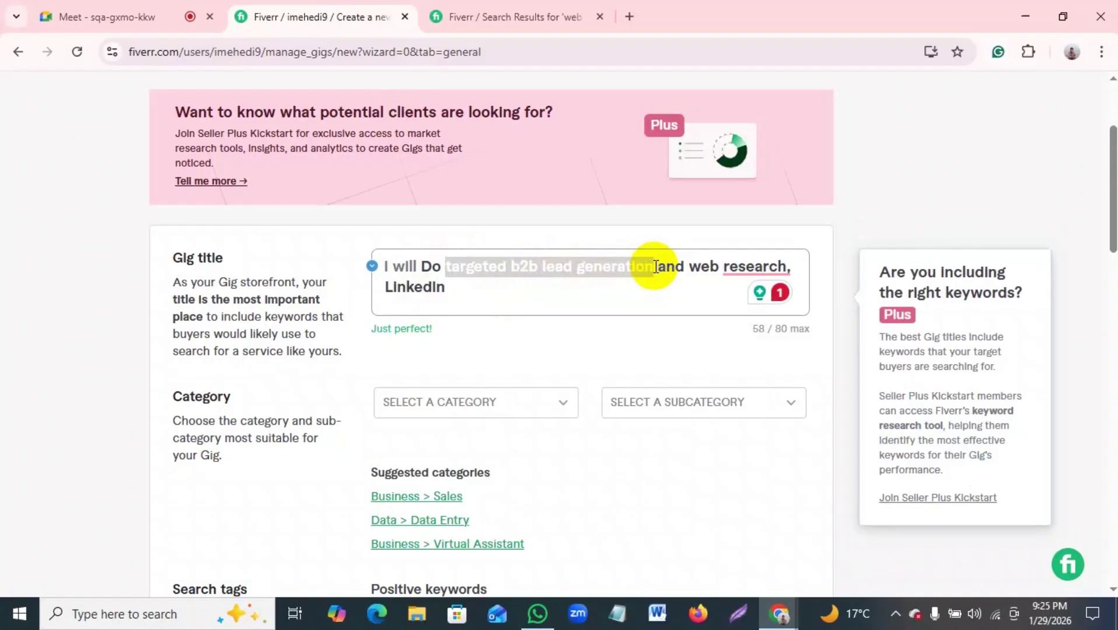
{"action": "left_click", "coordinate": [655, 265]}
{"action": "left_click_drag", "start_coordinate": [661, 258], "coordinate": [549, 273]}
{"action": "left_click", "coordinate": [482, 267]}
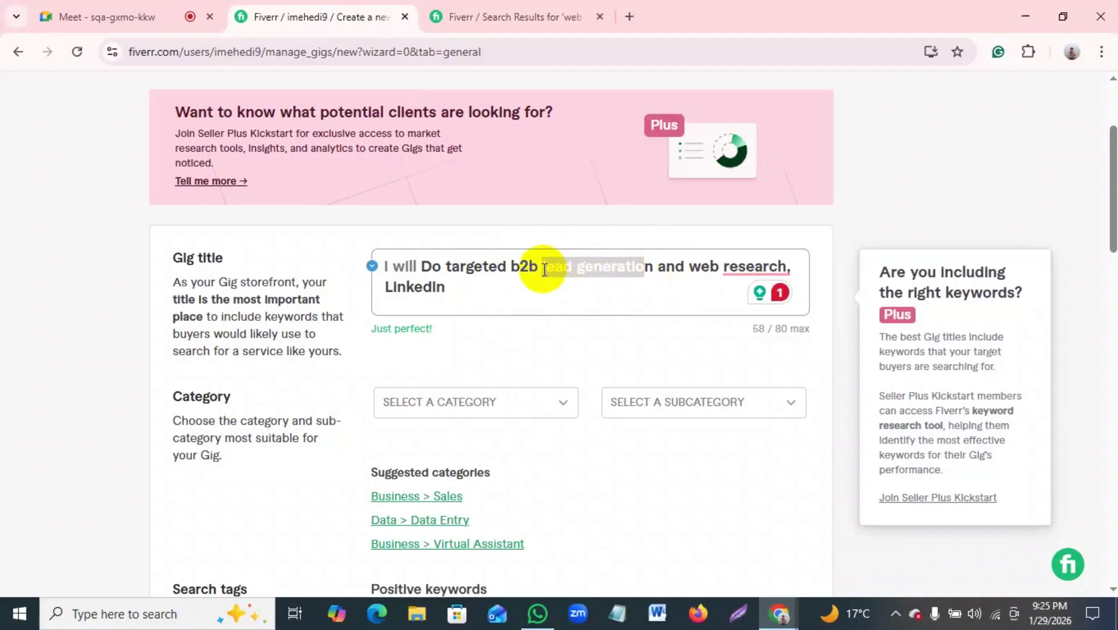
Step: Check in on the Google Meet call and look over the Fiverr search results for "web research"
{"action": "left_click", "coordinate": [88, 14]}
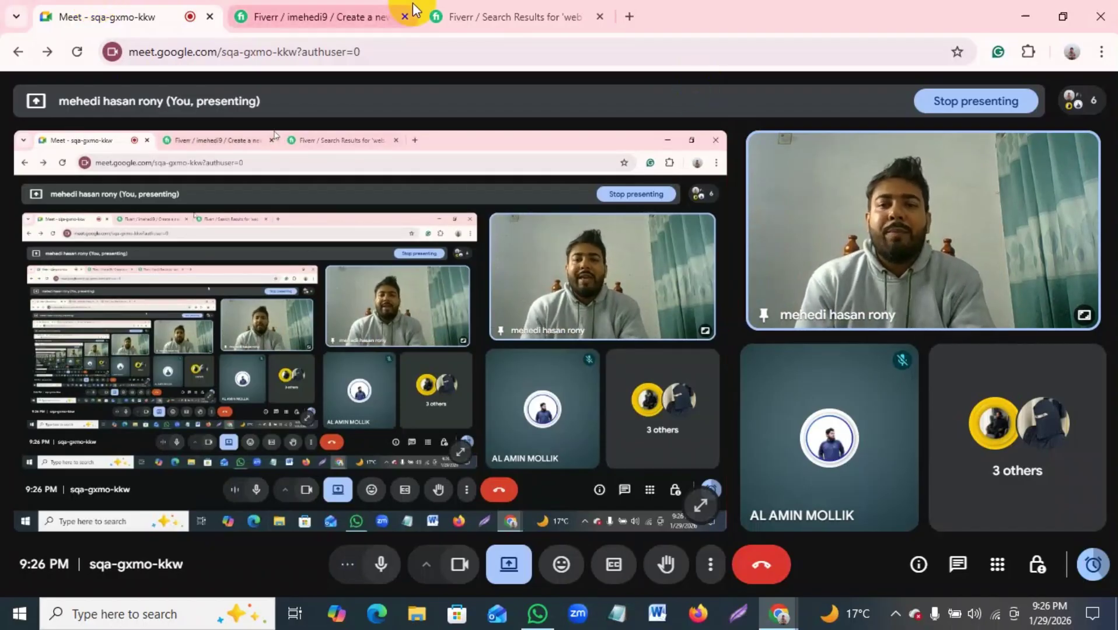
{"action": "left_click", "coordinate": [452, 16]}
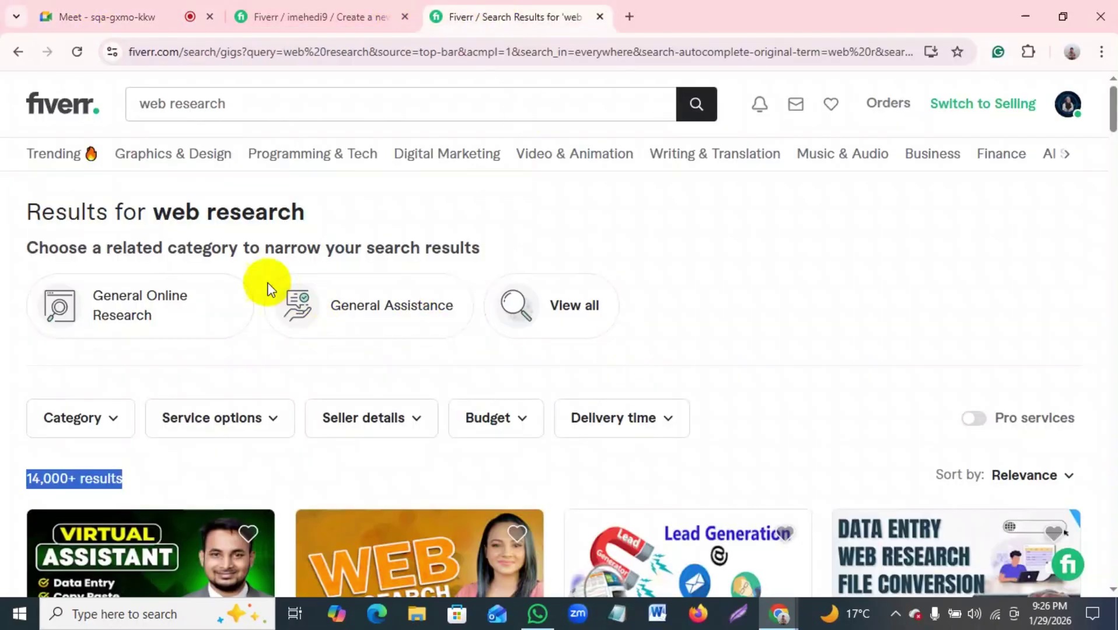
{"action": "scroll", "coordinate": [264, 197], "scroll_direction": "down", "scroll_amount": 4}
{"action": "scroll", "coordinate": [569, 261], "scroll_direction": "up", "scroll_amount": 4}
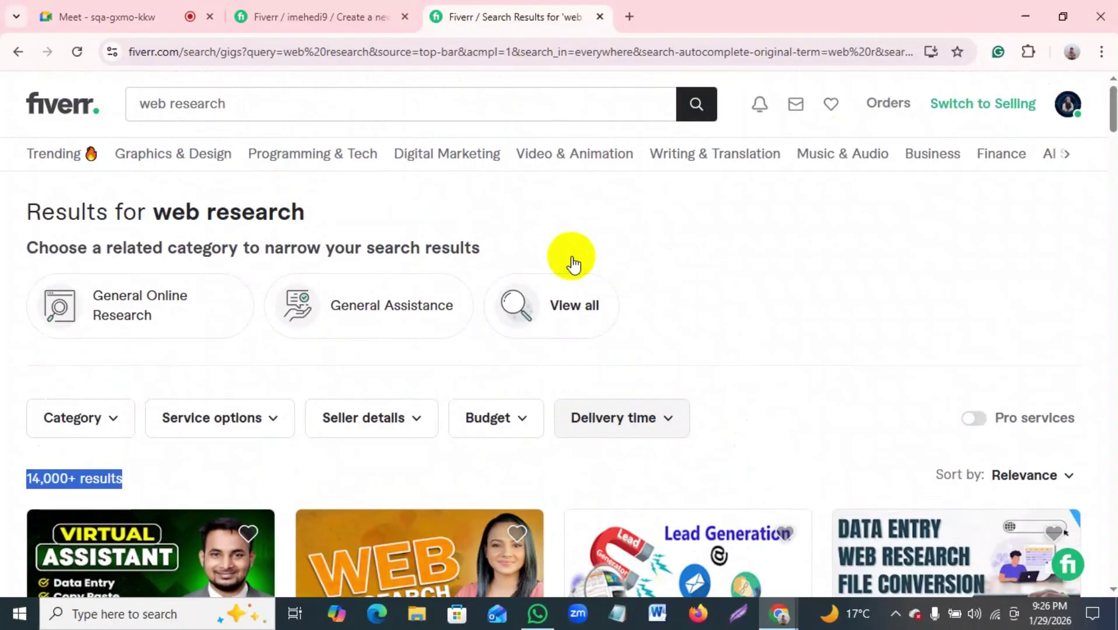
Step: Return to the gig form and highlight the word "LinkedIn" at the end of the title
{"action": "left_click", "coordinate": [298, 16]}
{"action": "left_click", "coordinate": [472, 293]}
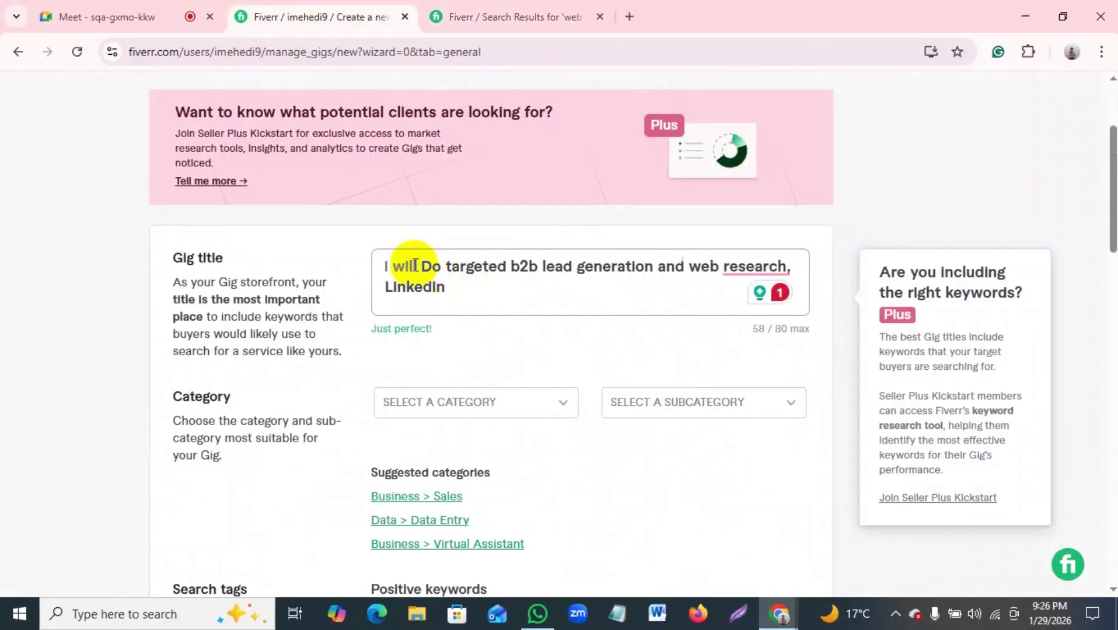
{"action": "left_click_drag", "start_coordinate": [451, 291], "coordinate": [380, 294]}
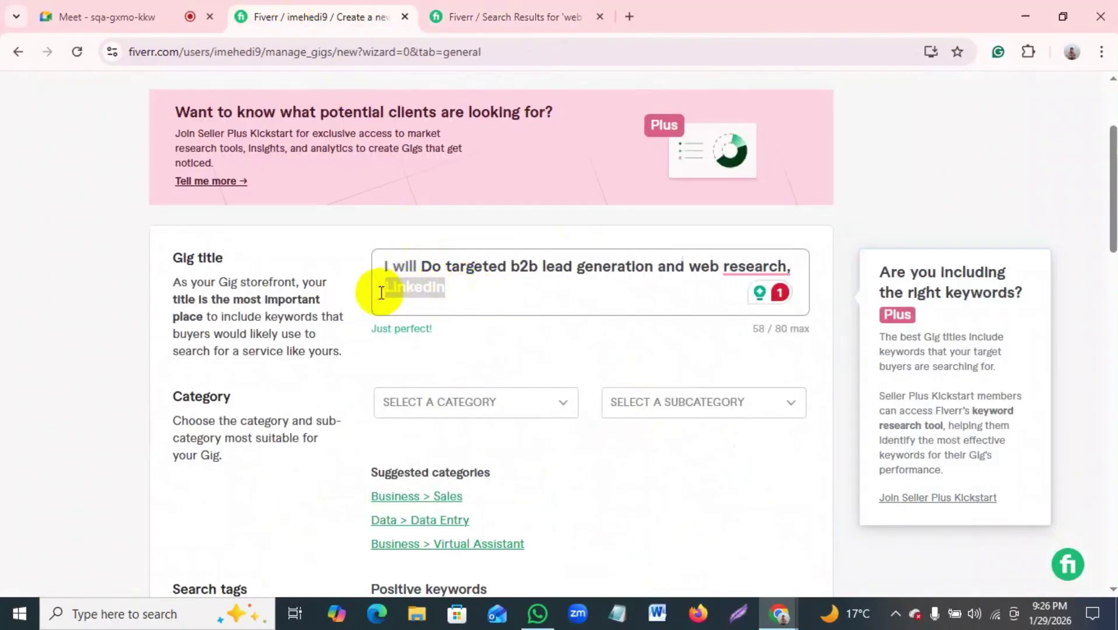
Step: Remove the ", LinkedIn" ending and the words "and web research" from the gig title
{"action": "left_click", "coordinate": [793, 270]}
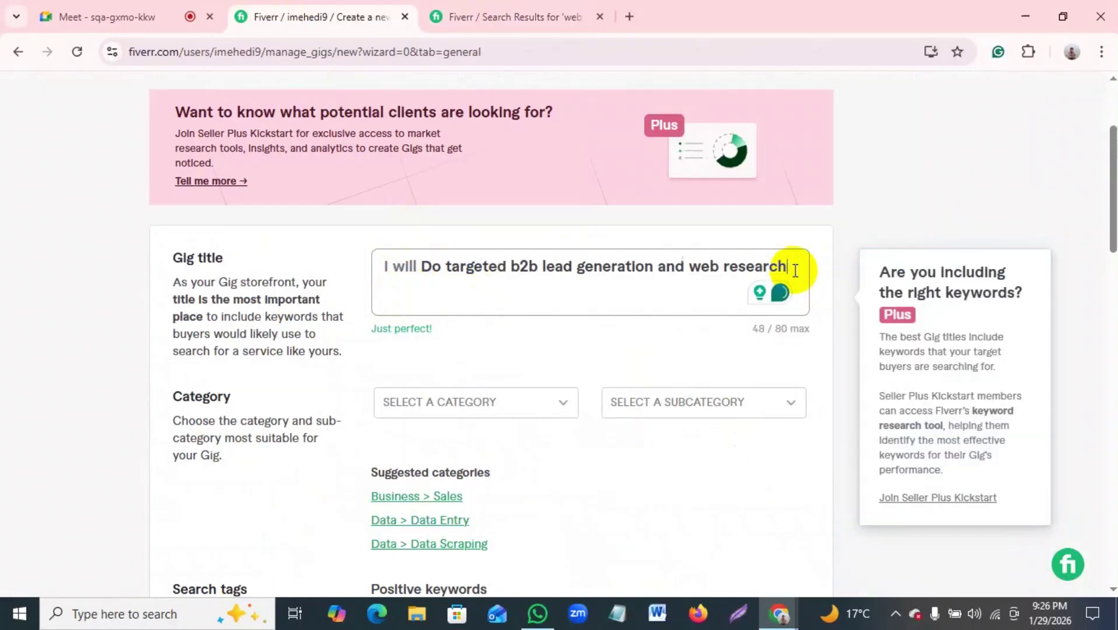
{"action": "double_click", "coordinate": [661, 269]}
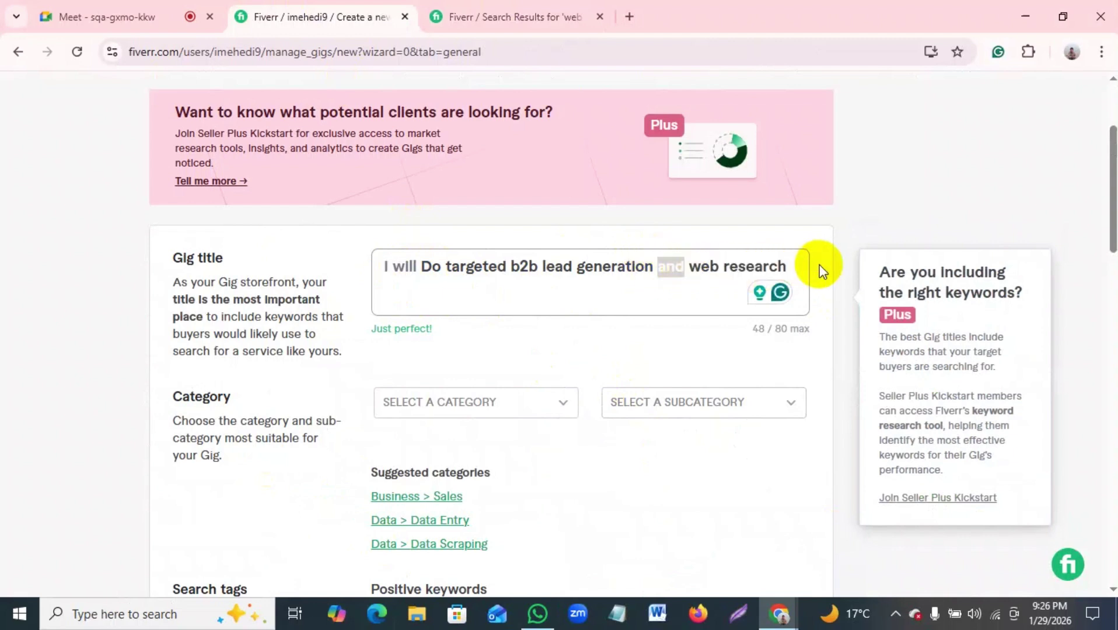
{"action": "left_click_drag", "start_coordinate": [792, 266], "coordinate": [668, 266]}
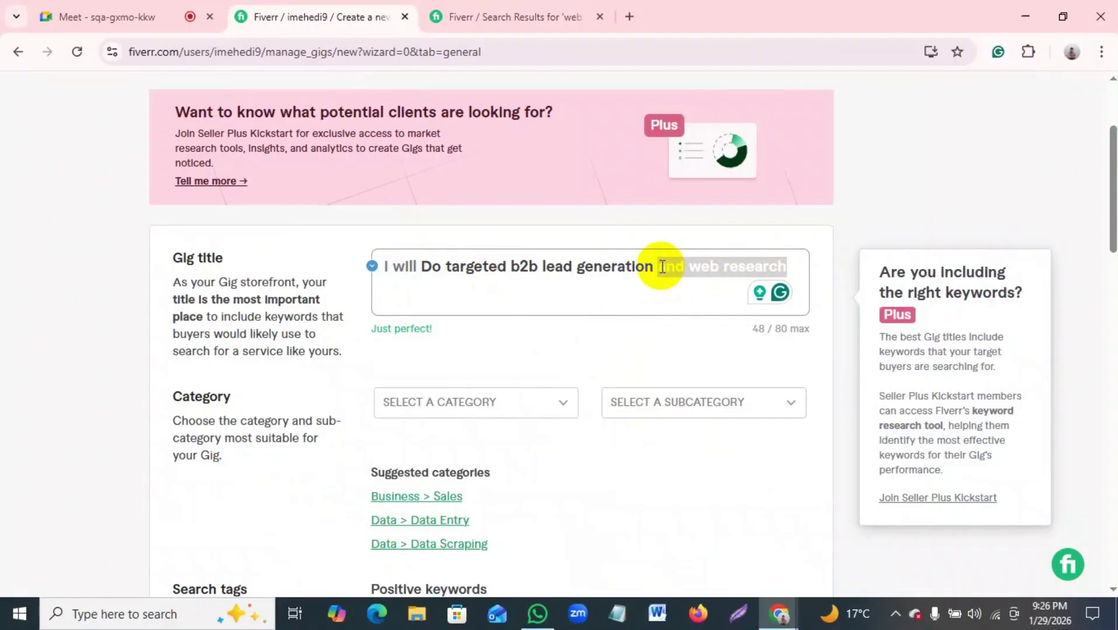
{"action": "key", "text": "BackSpace"}
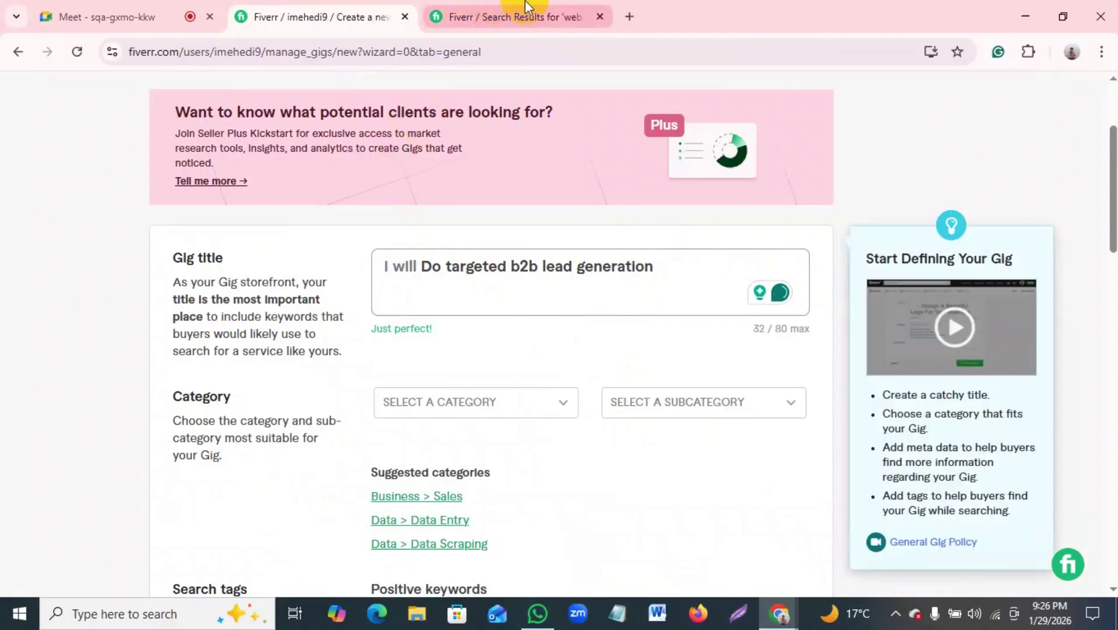
Step: Return to the Google Meet call, read the in-call messages and close them again
{"action": "left_click", "coordinate": [458, 14]}
{"action": "left_click", "coordinate": [74, 7]}
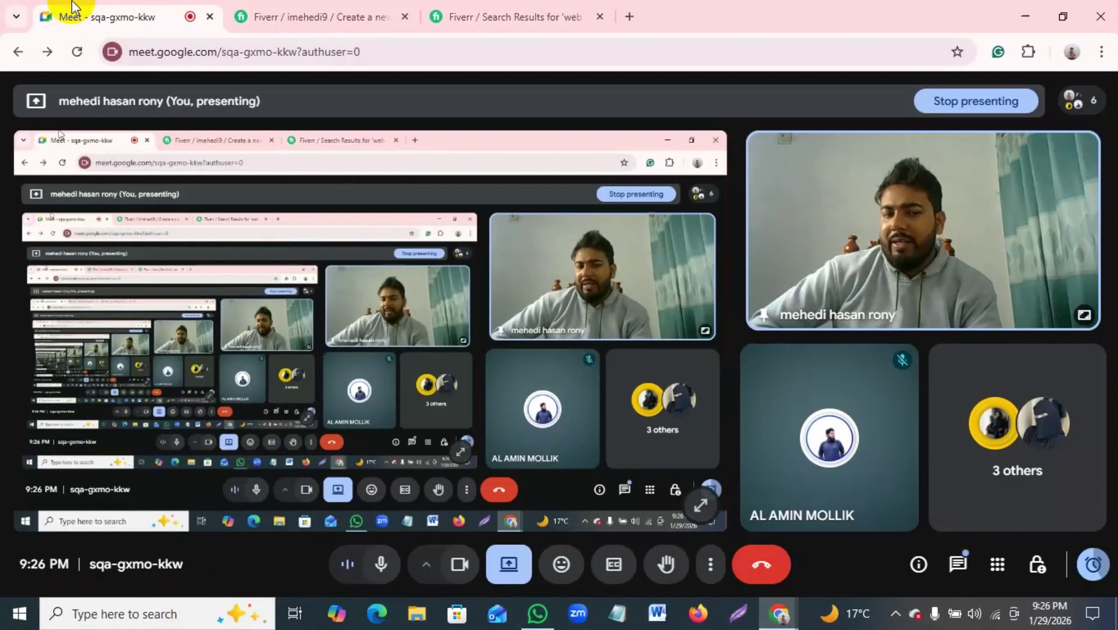
{"action": "left_click", "coordinate": [957, 564]}
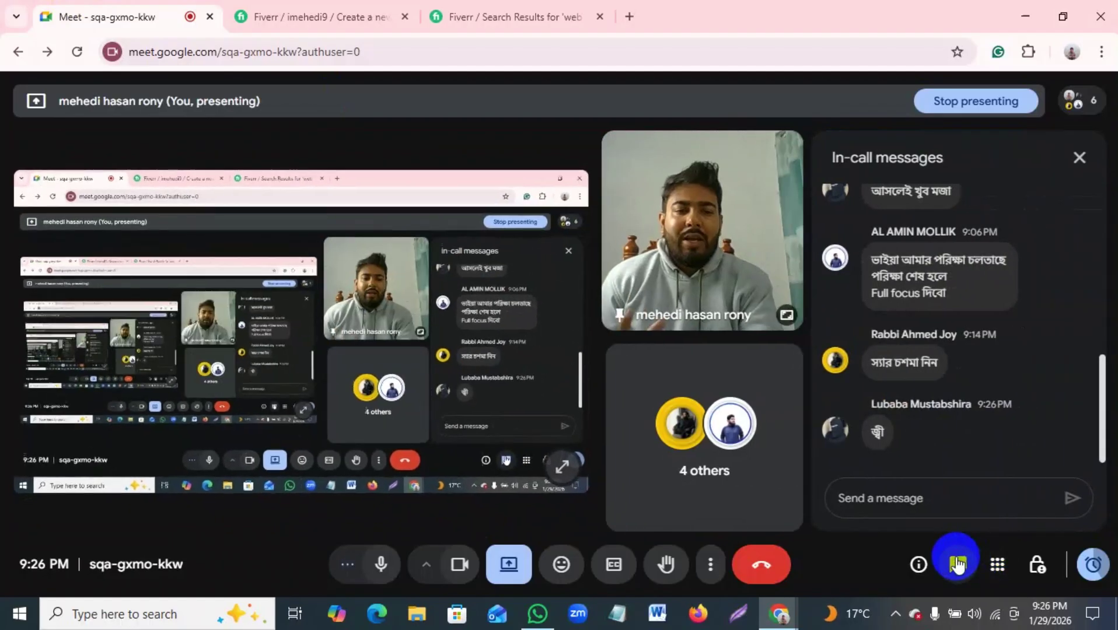
{"action": "left_click", "coordinate": [1079, 157]}
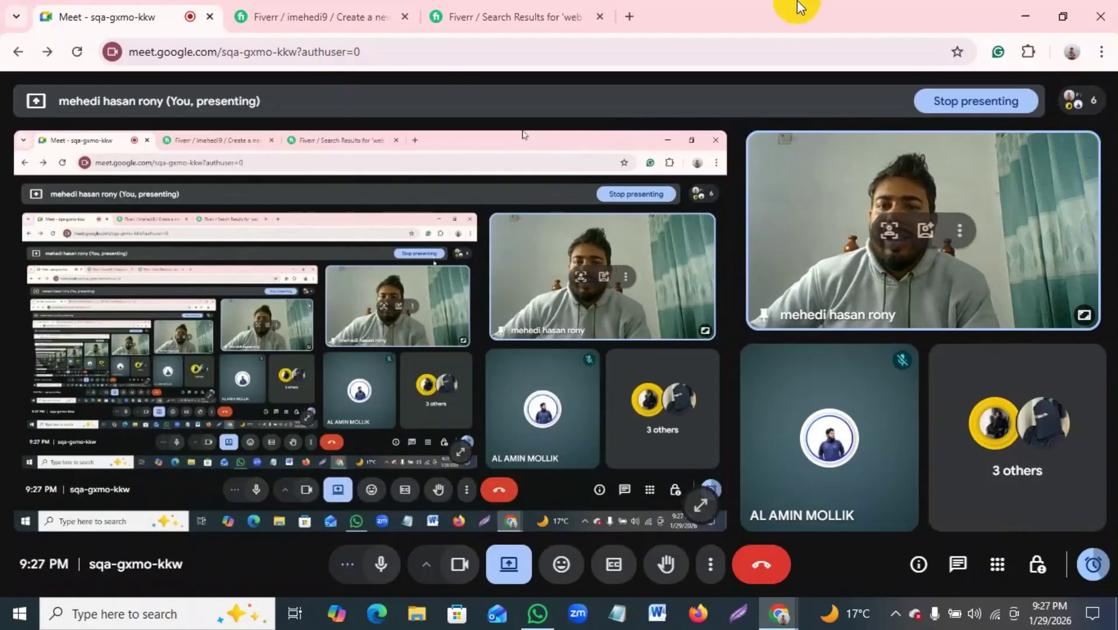
Step: Go back to the gig form and highlight "targeted b2b lead generation" in the gig title
{"action": "left_click", "coordinate": [332, 8]}
{"action": "left_click", "coordinate": [649, 298]}
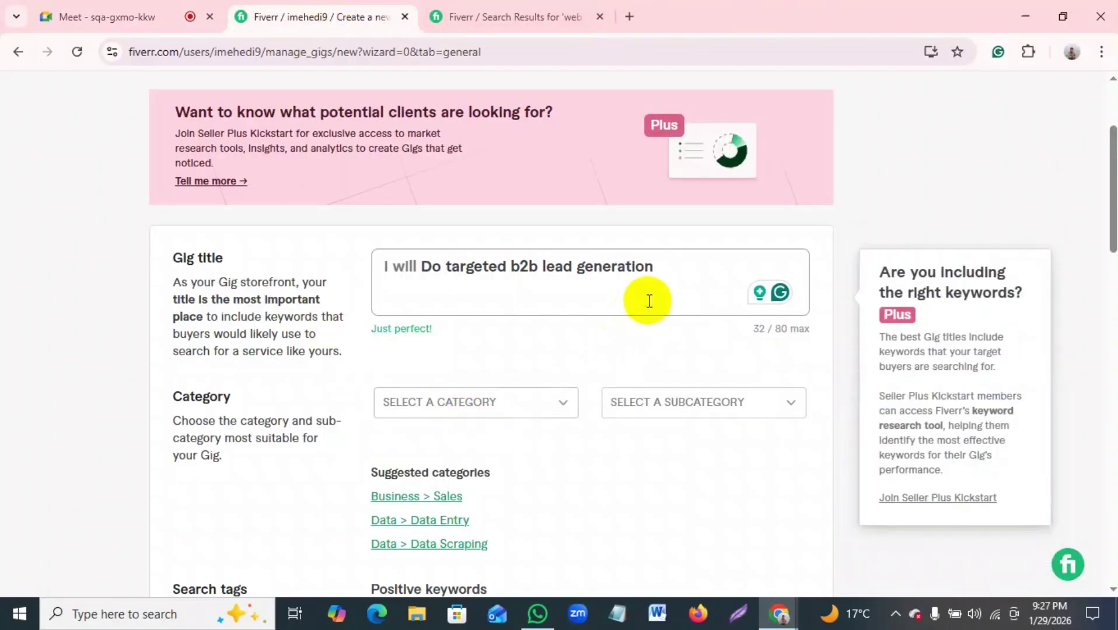
{"action": "left_click_drag", "start_coordinate": [650, 270], "coordinate": [457, 264]}
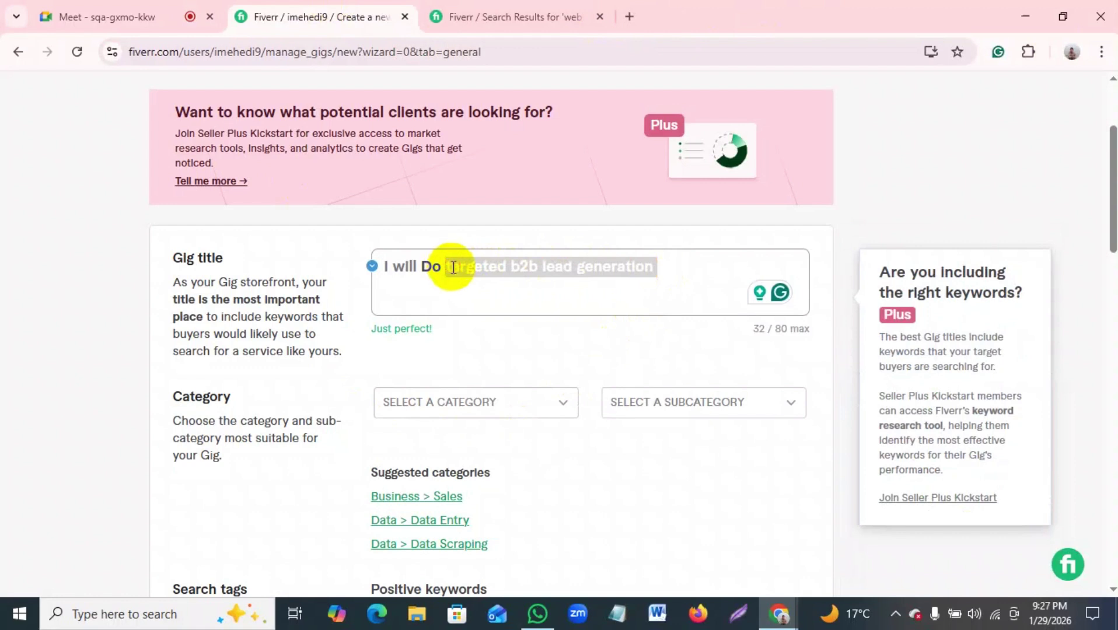
{"action": "left_click", "coordinate": [443, 266]}
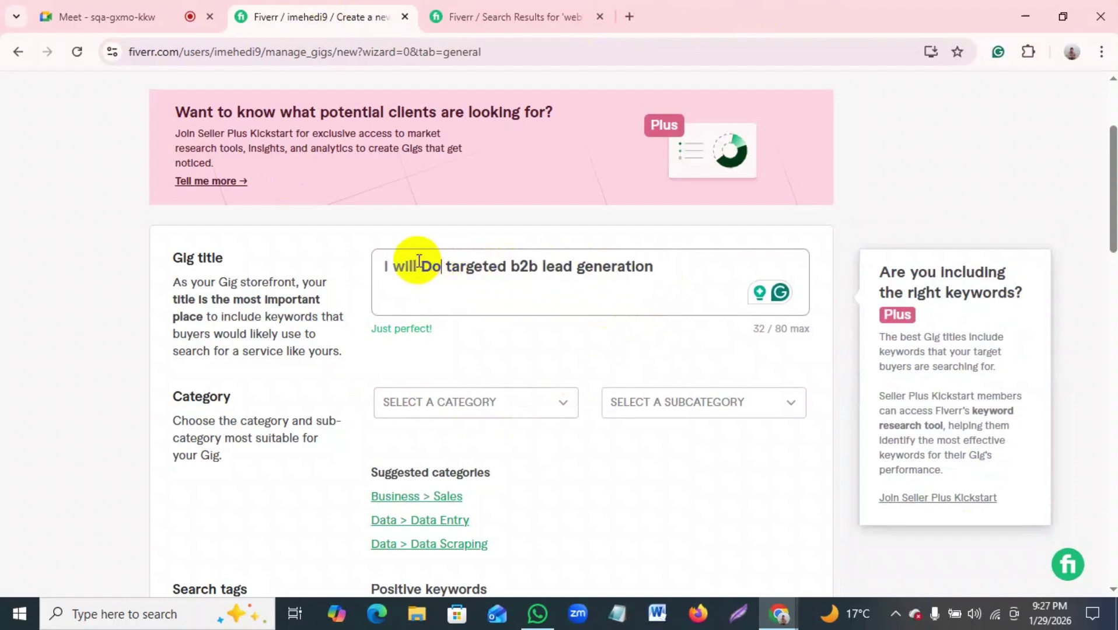
{"action": "left_click_drag", "start_coordinate": [447, 266], "coordinate": [644, 264]}
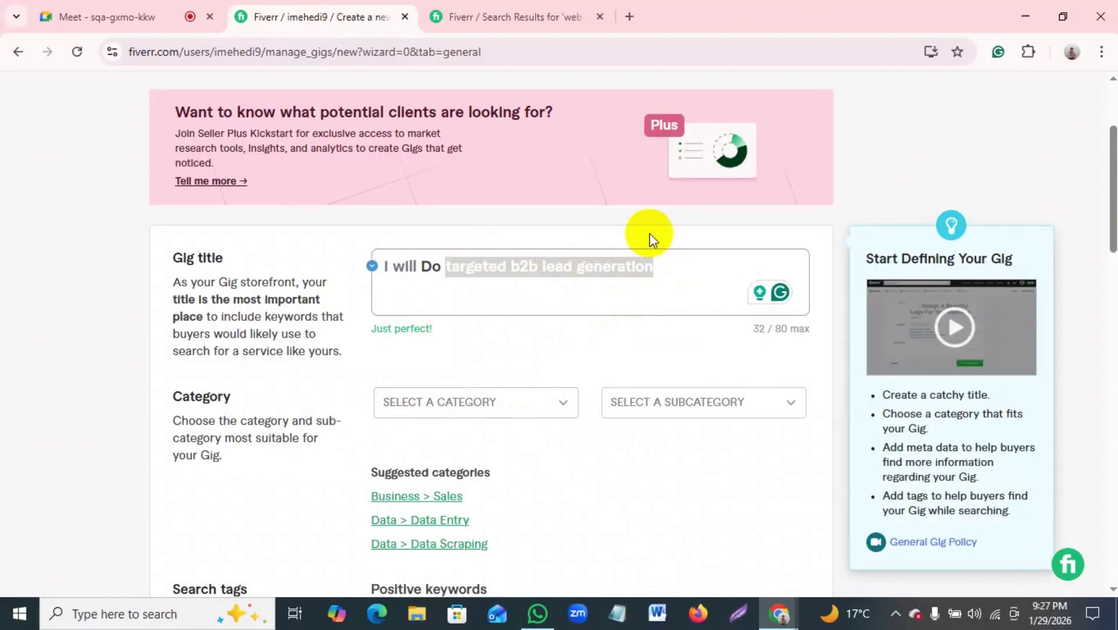
Step: Check in on the Google Meet call and glance at the Fiverr search results for "web research"
{"action": "left_click", "coordinate": [143, 12]}
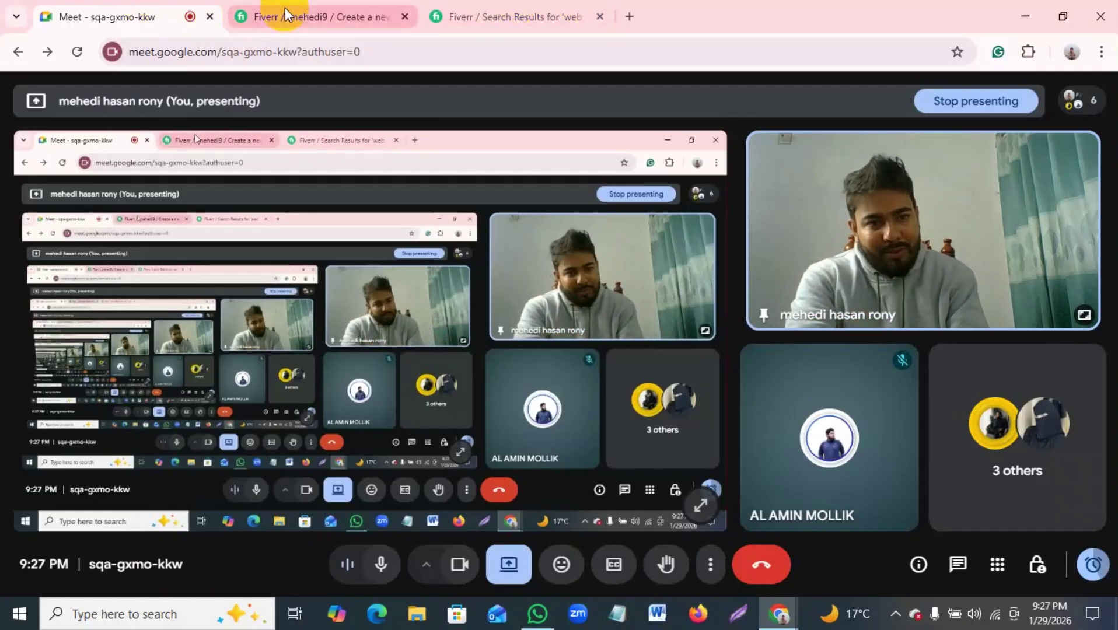
{"action": "mouse_move", "coordinate": [286, 11]}
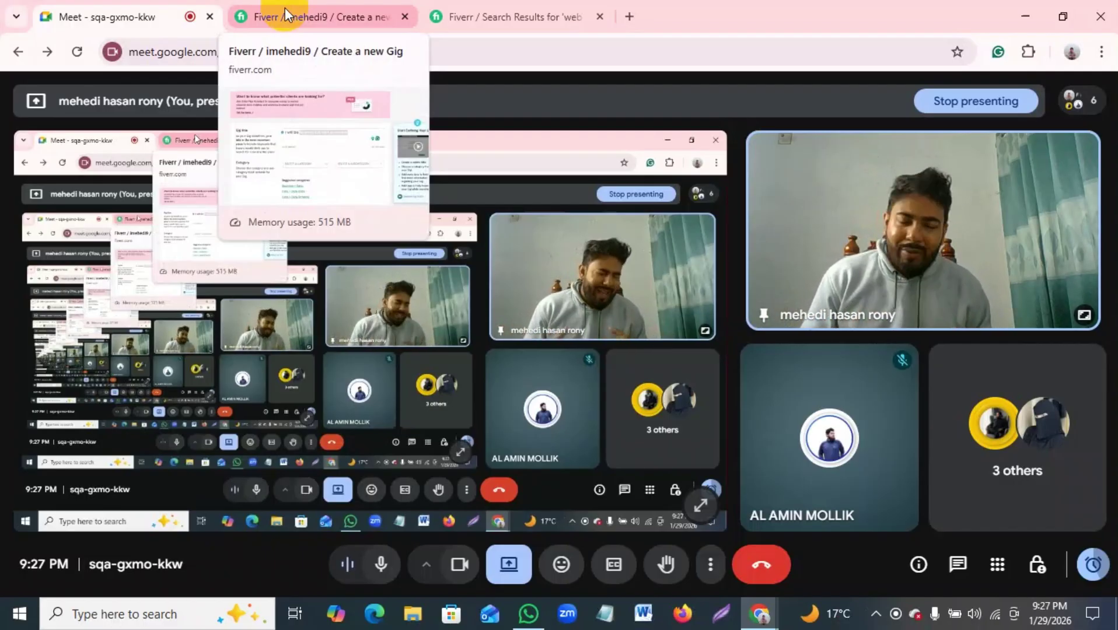
{"action": "left_click", "coordinate": [448, 11]}
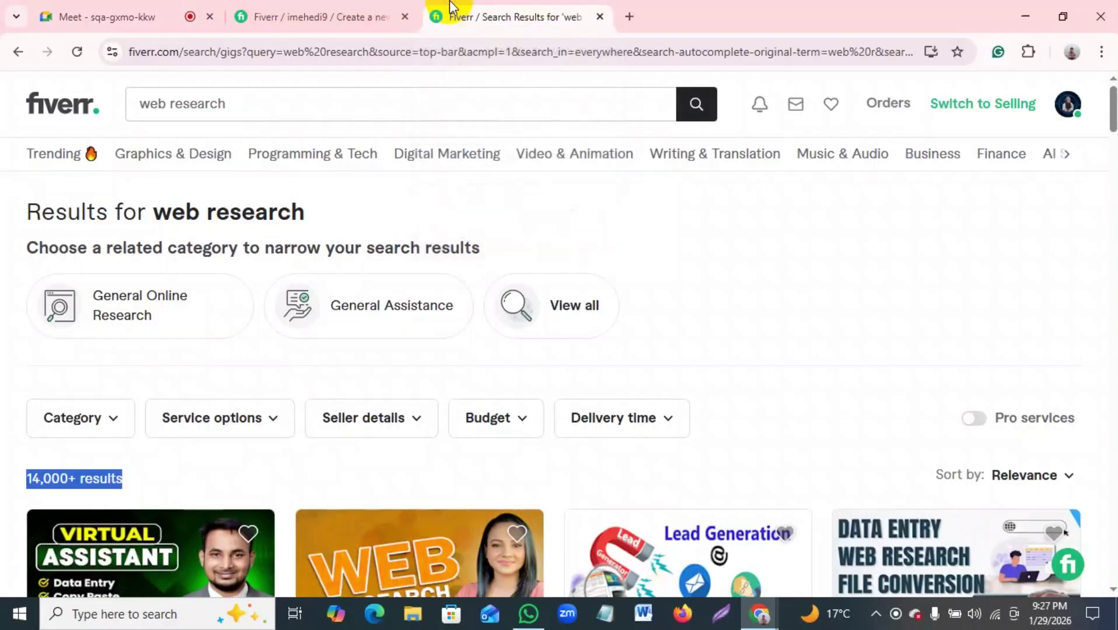
Step: Add "and web research" to the end of the gig title on the gig form
{"action": "left_click", "coordinate": [324, 17]}
{"action": "left_click", "coordinate": [680, 280]}
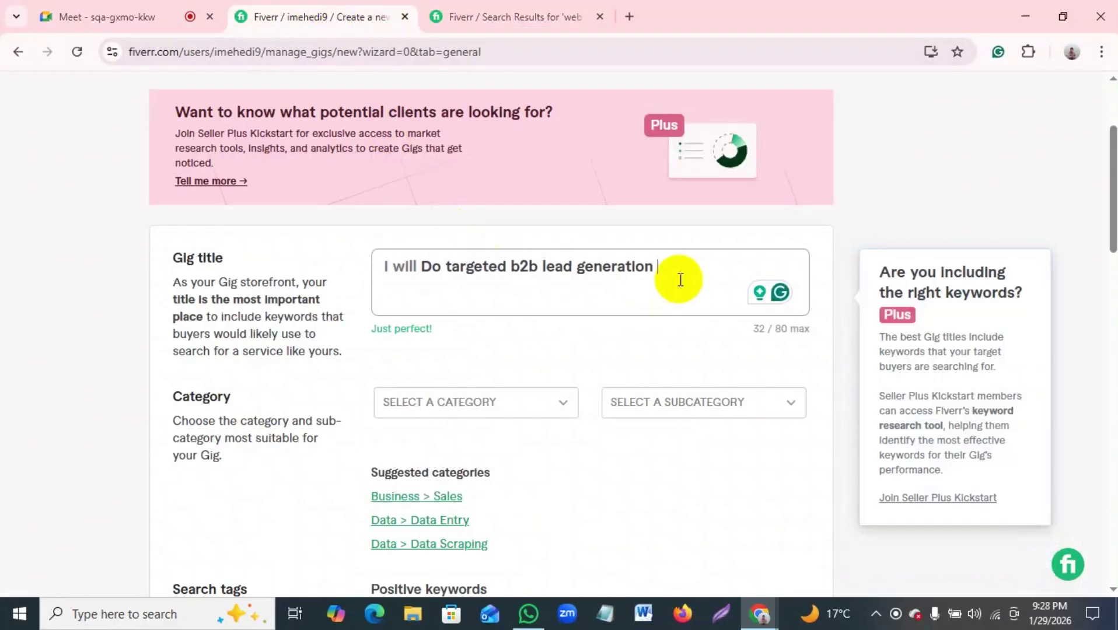
{"action": "type", "text": "and web research"}
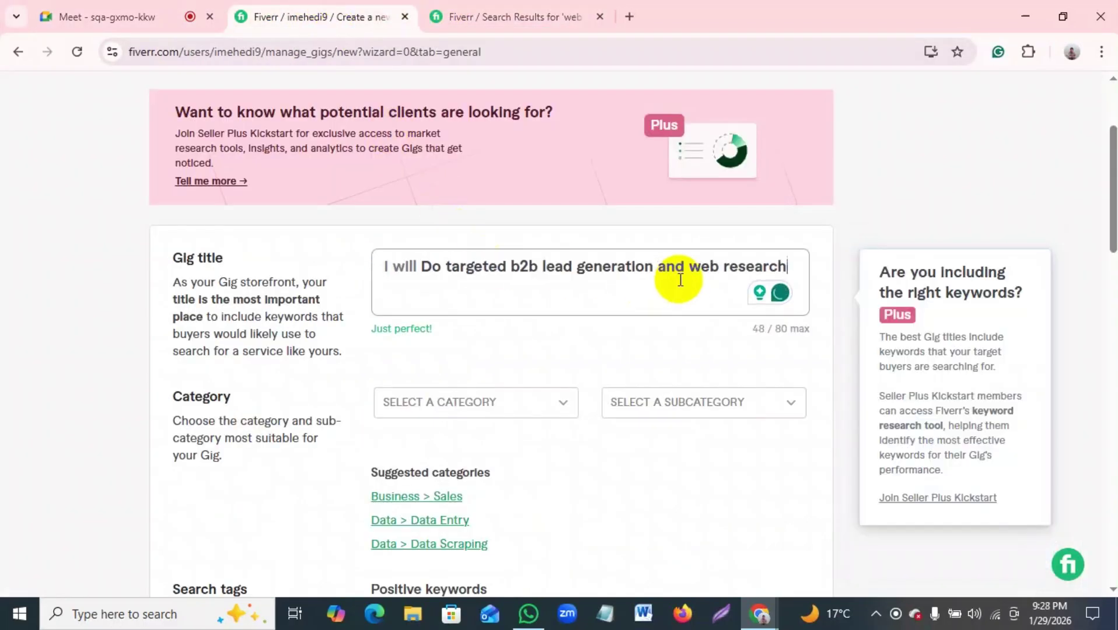
Step: Copy the gig title text "Do targeted b2b lead generation and web research"
{"action": "scroll", "coordinate": [498, 352], "scroll_direction": "down", "scroll_amount": 3}
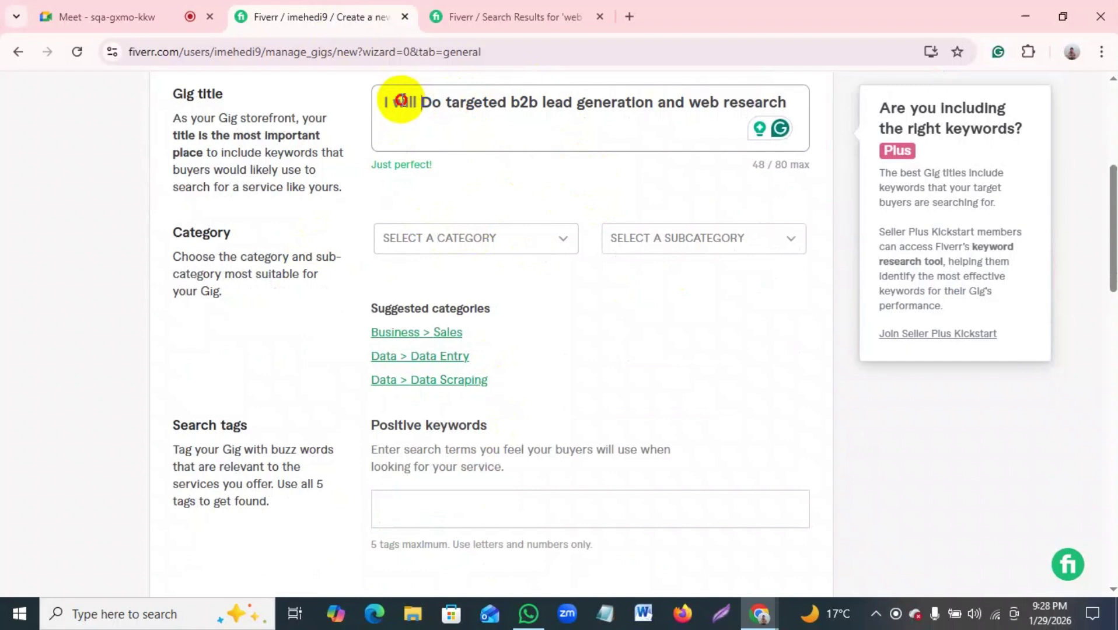
{"action": "left_click_drag", "start_coordinate": [421, 102], "coordinate": [447, 114]}
{"action": "left_click", "coordinate": [769, 102]}
{"action": "right_click", "coordinate": [447, 113]}
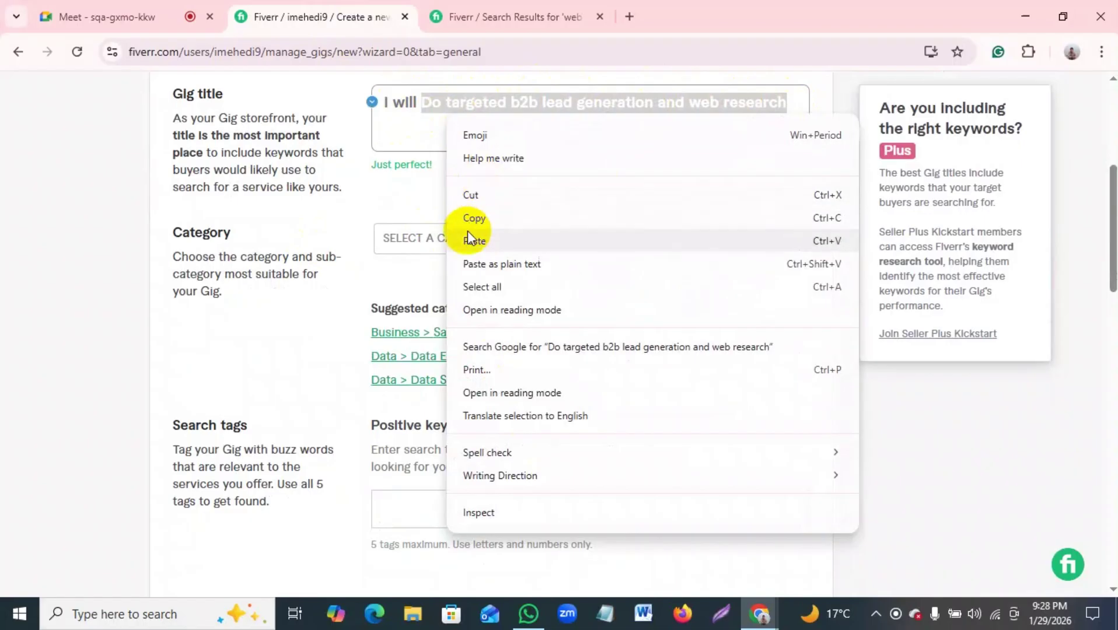
{"action": "left_click", "coordinate": [469, 220]}
Step: Search Fiverr for "Do targeted b2b lead generation and web research" in place of the previous query
{"action": "left_click", "coordinate": [457, 16]}
{"action": "left_click", "coordinate": [285, 120]}
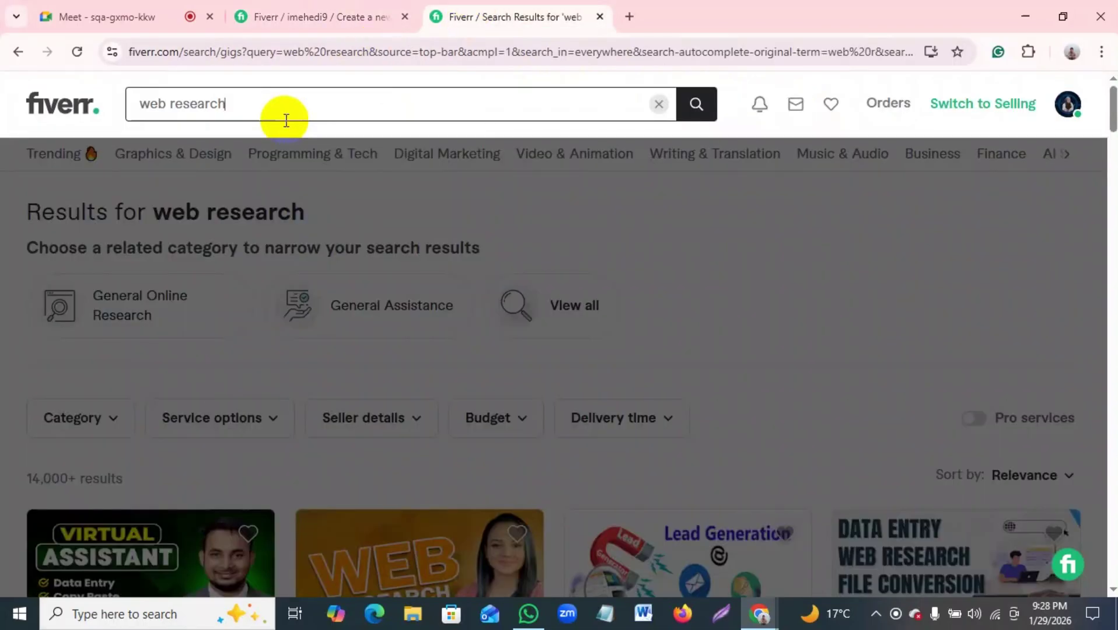
{"action": "key", "text": "ctrl+a"}
{"action": "key", "text": "BackSpace"}
{"action": "key", "text": "ctrl+v"}
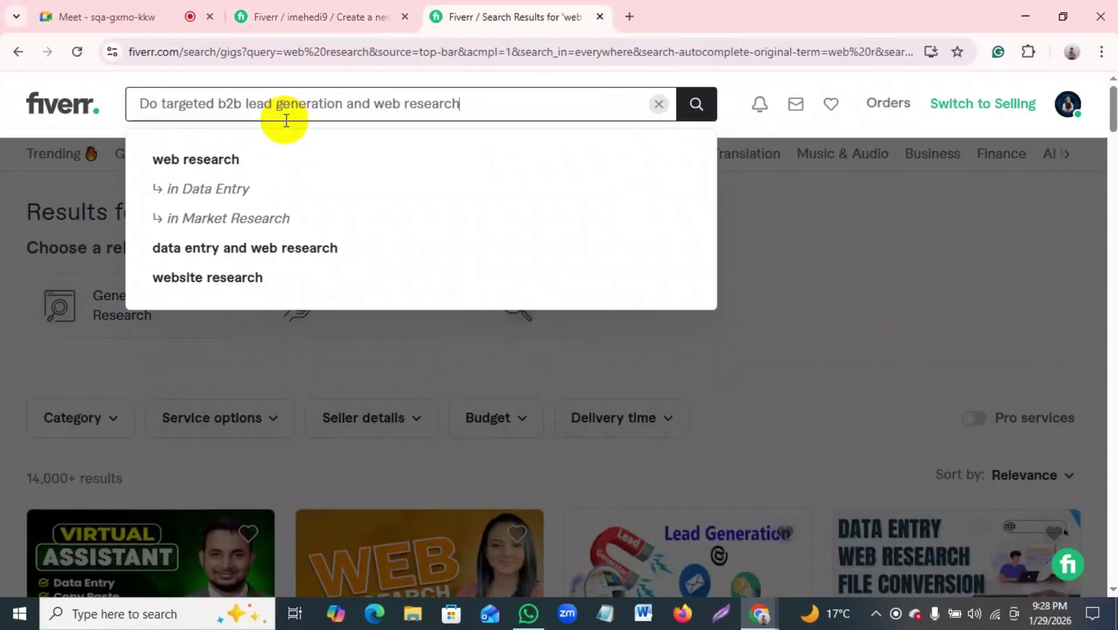
{"action": "key", "text": "Return"}
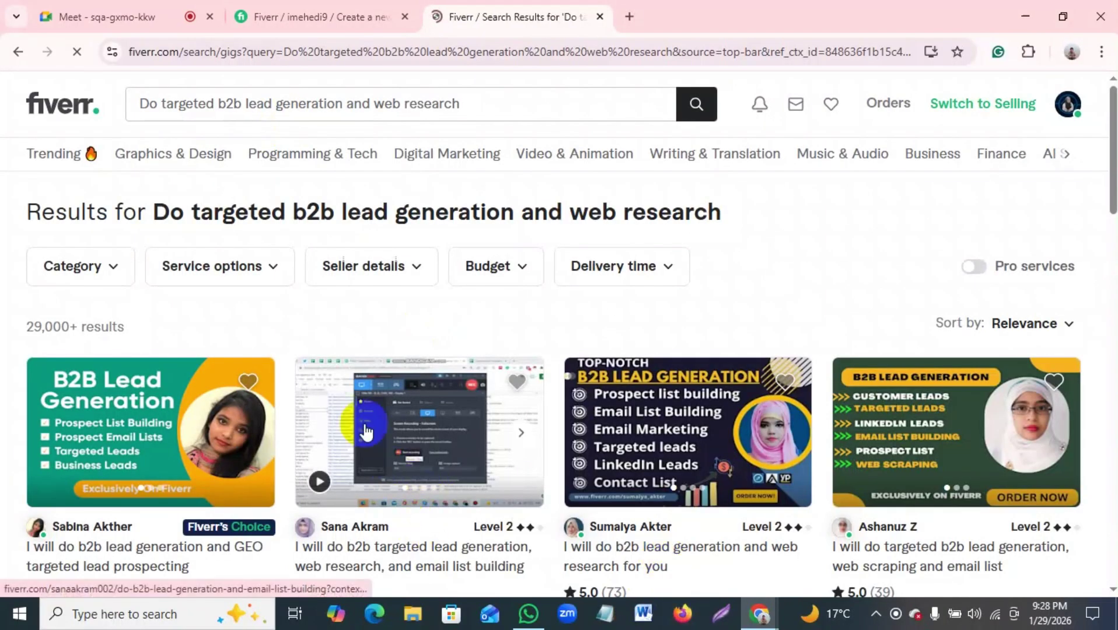
Step: Examine the competing gigs' titles in the search results and compare their wording with the searched gig title
{"action": "scroll", "coordinate": [344, 417], "scroll_direction": "down", "scroll_amount": 3}
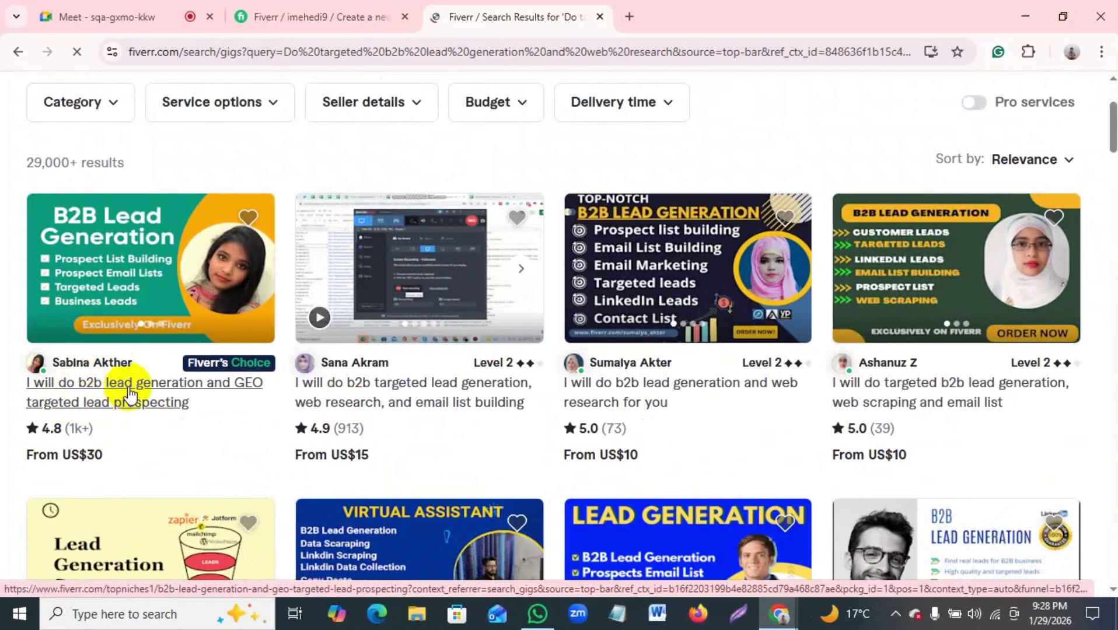
{"action": "scroll", "coordinate": [166, 374], "scroll_direction": "down", "scroll_amount": 1}
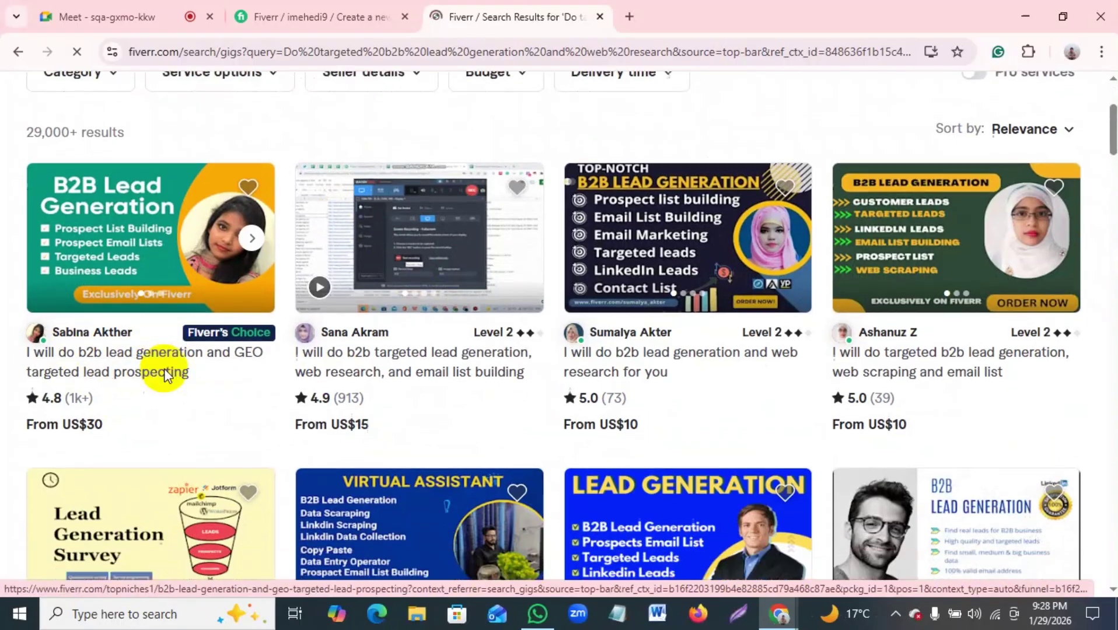
{"action": "scroll", "coordinate": [112, 337], "scroll_direction": "down", "scroll_amount": 5}
{"action": "scroll", "coordinate": [249, 349], "scroll_direction": "up", "scroll_amount": 9}
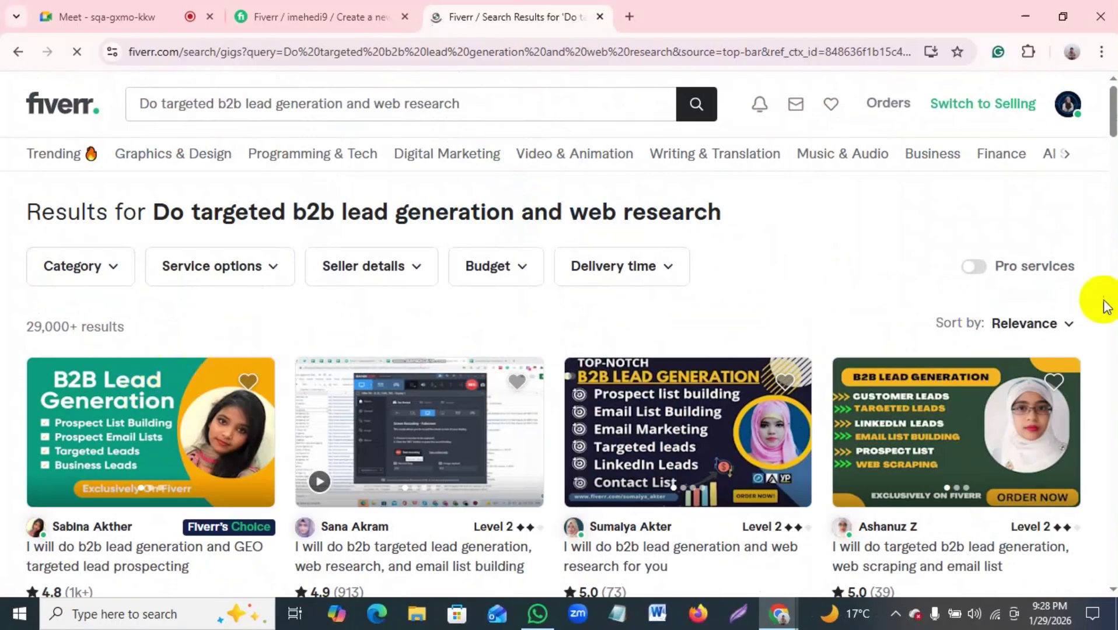
{"action": "scroll", "coordinate": [432, 295], "scroll_direction": "down", "scroll_amount": 12}
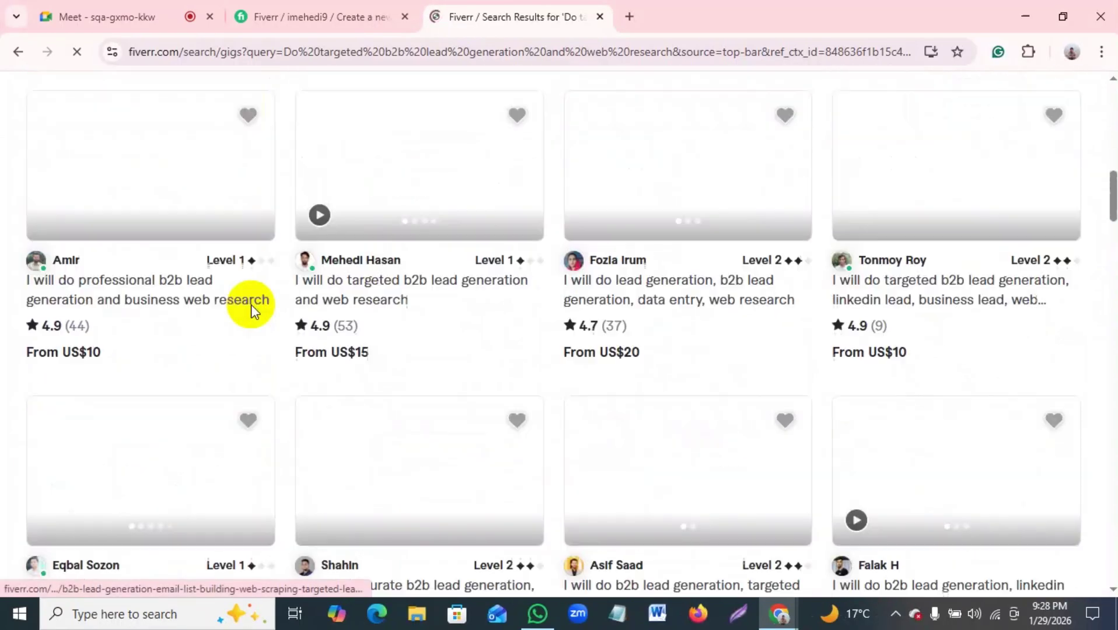
{"action": "scroll", "coordinate": [251, 304], "scroll_direction": "down", "scroll_amount": 2}
{"action": "scroll", "coordinate": [180, 274], "scroll_direction": "up", "scroll_amount": 3}
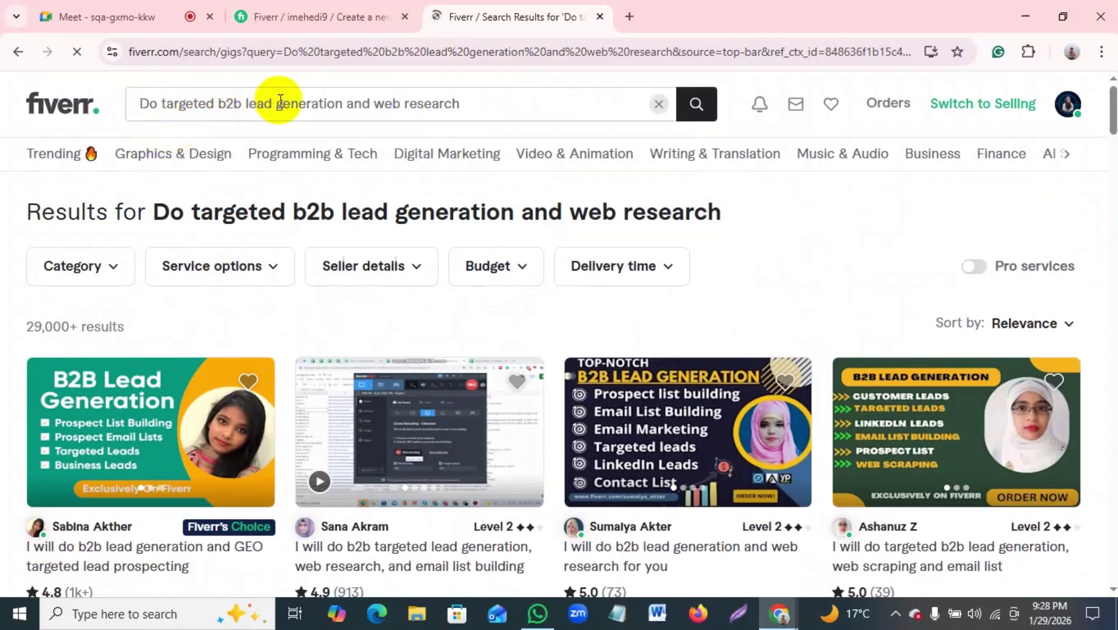
{"action": "scroll", "coordinate": [482, 137], "scroll_direction": "down", "scroll_amount": 8}
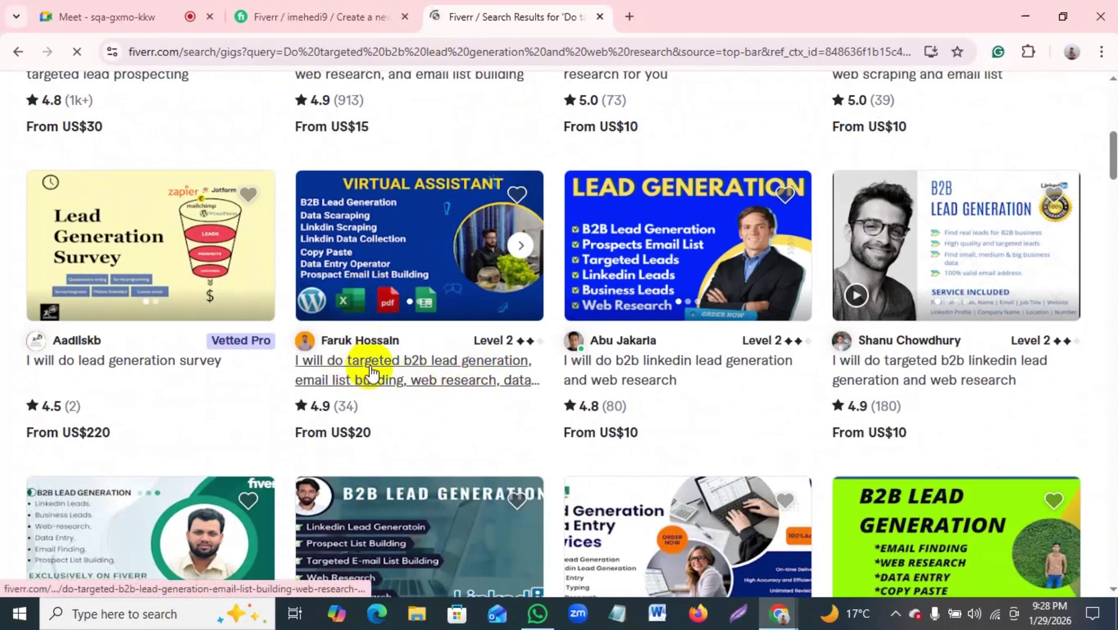
{"action": "scroll", "coordinate": [370, 373], "scroll_direction": "down", "scroll_amount": 3}
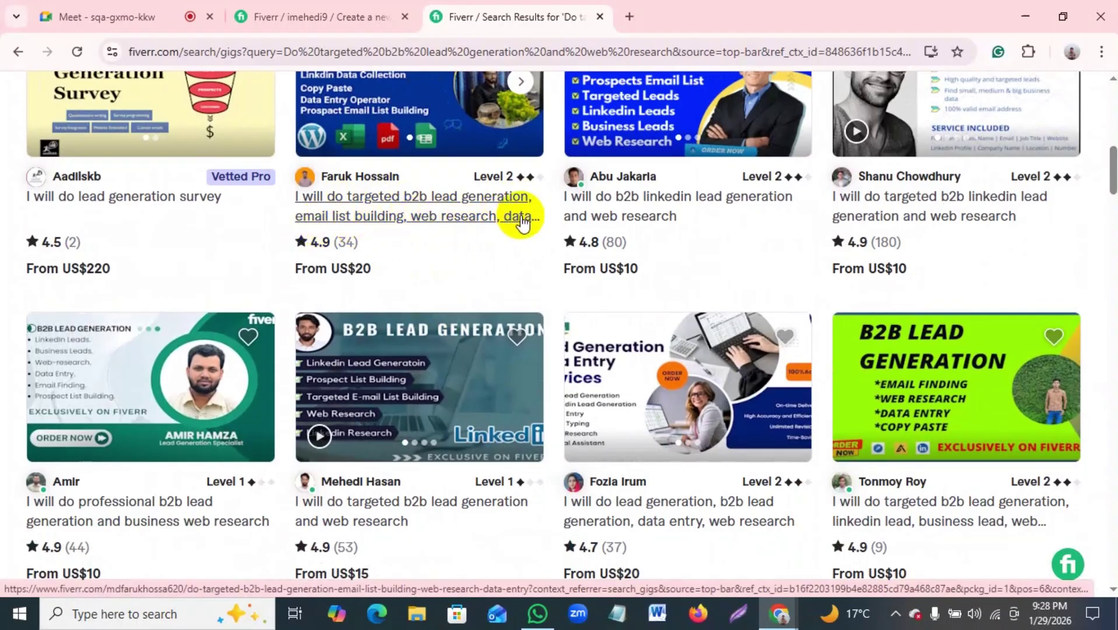
Step: Check in on the Google Meet call, then review the b2b LinkedIn lead generation gigs in the Fiverr search results
{"action": "left_click", "coordinate": [138, 9]}
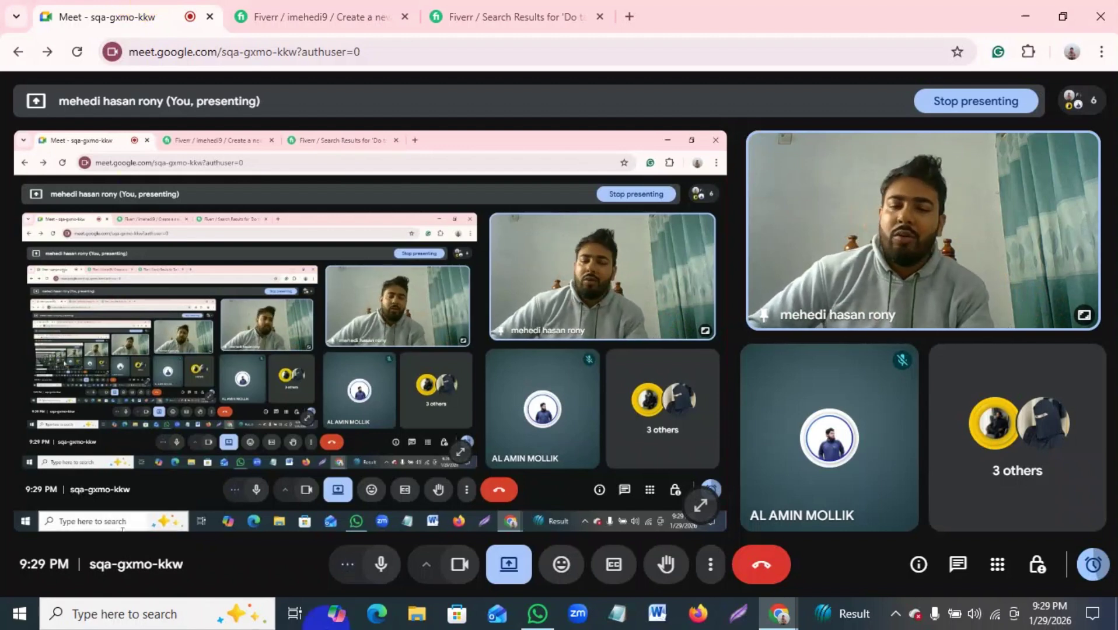
{"action": "left_click", "coordinate": [282, 17]}
{"action": "left_click", "coordinate": [581, 11]}
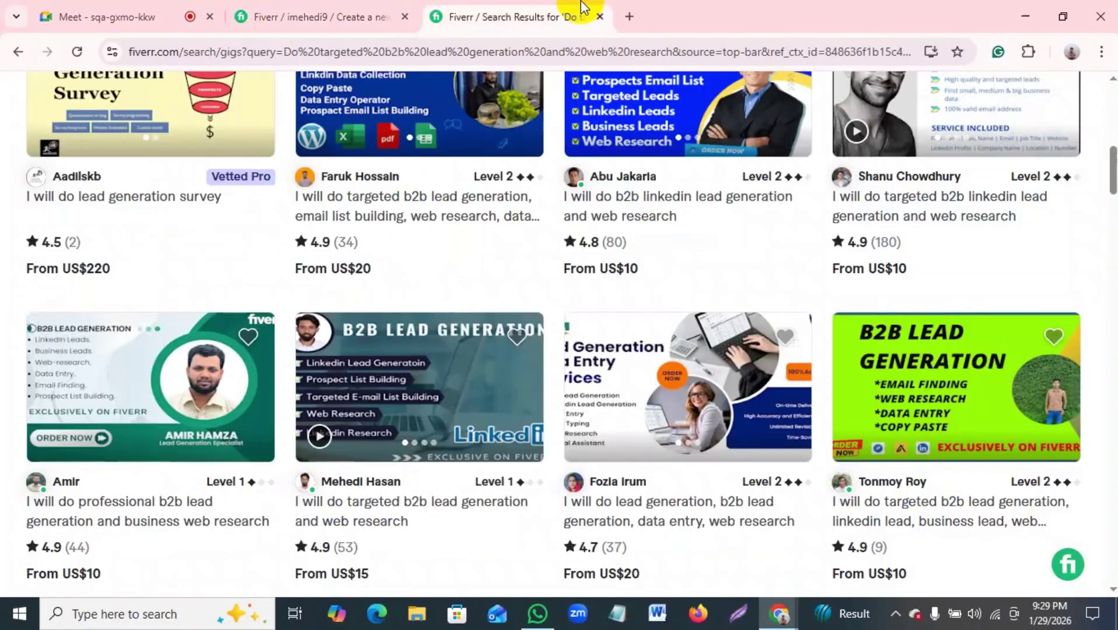
{"action": "scroll", "coordinate": [400, 274], "scroll_direction": "up", "scroll_amount": 3}
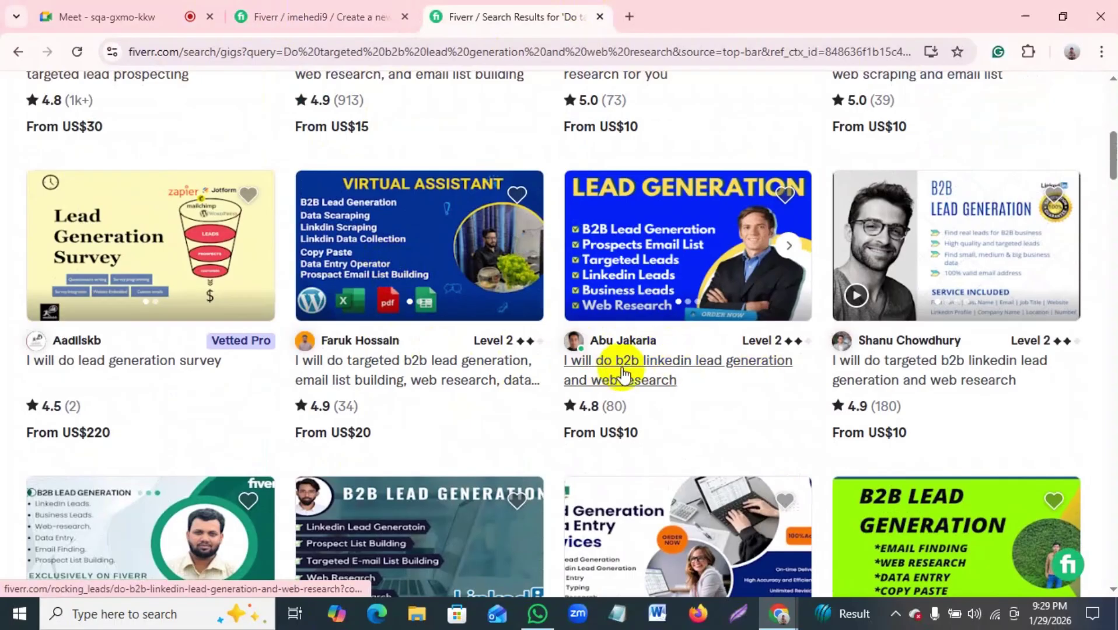
{"action": "scroll", "coordinate": [648, 368], "scroll_direction": "down", "scroll_amount": 3}
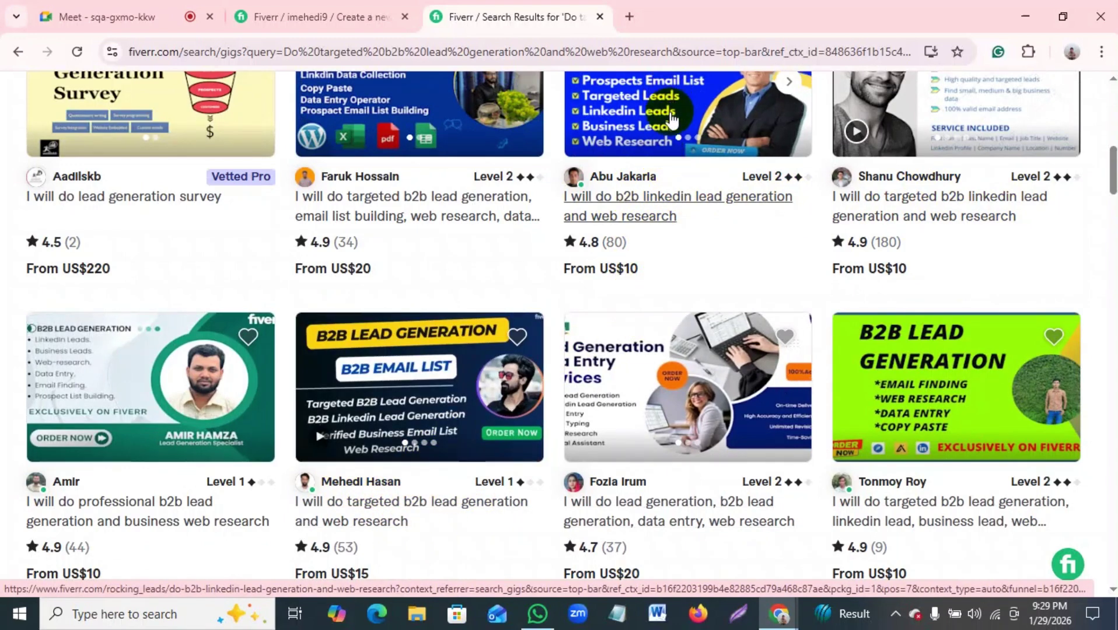
{"action": "scroll", "coordinate": [665, 160], "scroll_direction": "up", "scroll_amount": 3}
{"action": "scroll", "coordinate": [654, 181], "scroll_direction": "down", "scroll_amount": 3}
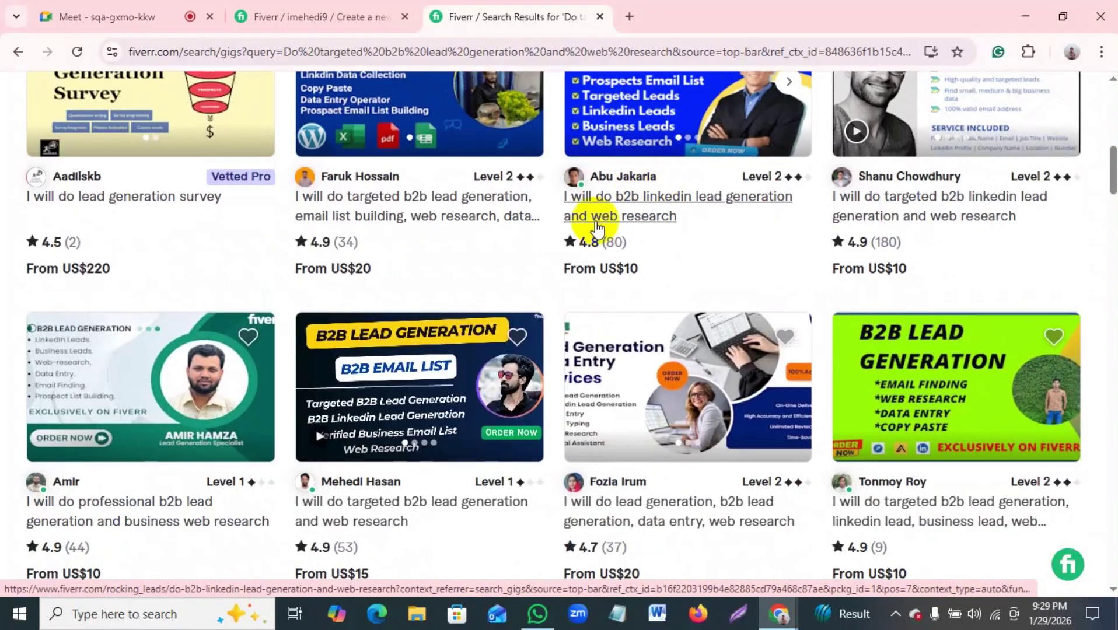
Step: Open the "b2b linkedin lead generation and web research" and "targeted b2b linkedin lead generation and web research" gigs in new tabs
{"action": "right_click", "coordinate": [689, 117]}
{"action": "left_click", "coordinate": [753, 130]}
{"action": "right_click", "coordinate": [894, 124]}
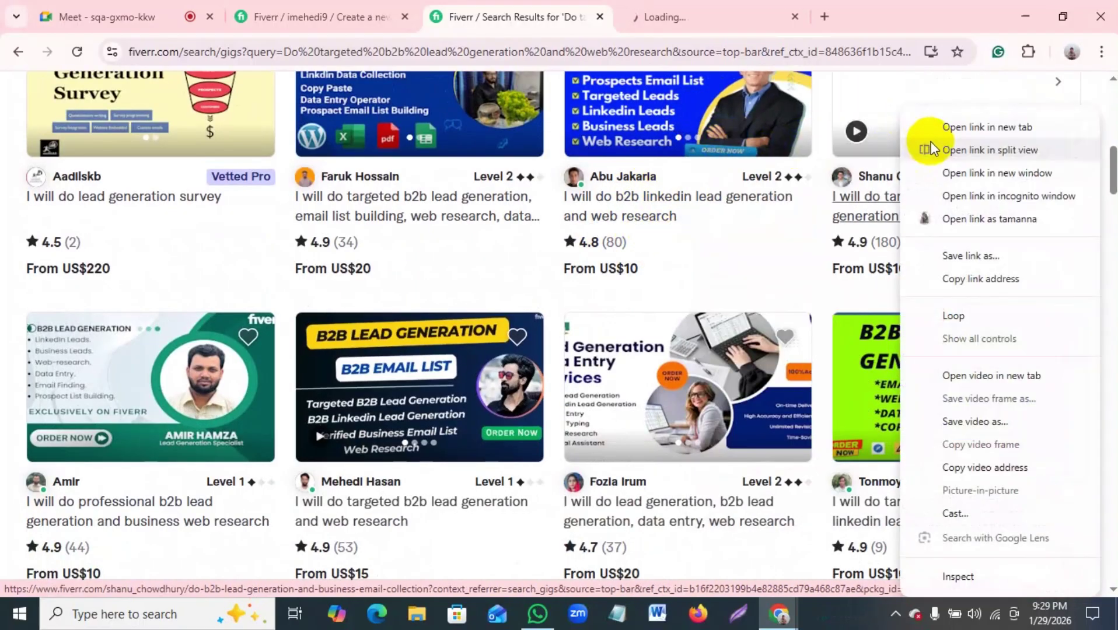
{"action": "left_click", "coordinate": [947, 129]}
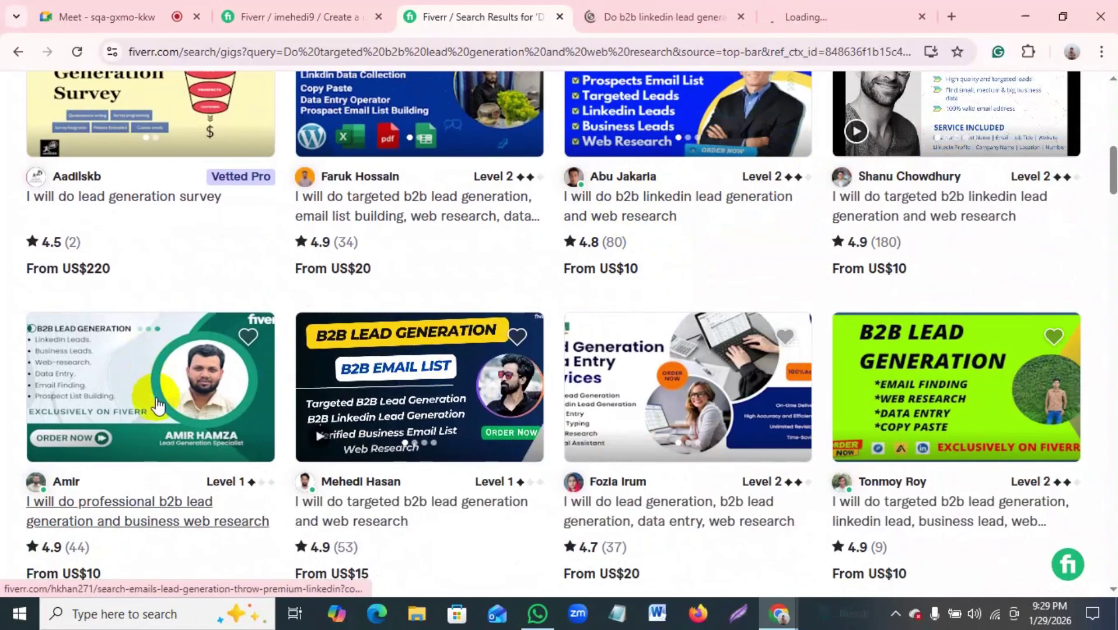
Step: Open the "I will do targeted b2b lead generation and web research" gig from the search results in a new tab
{"action": "right_click", "coordinate": [437, 365]}
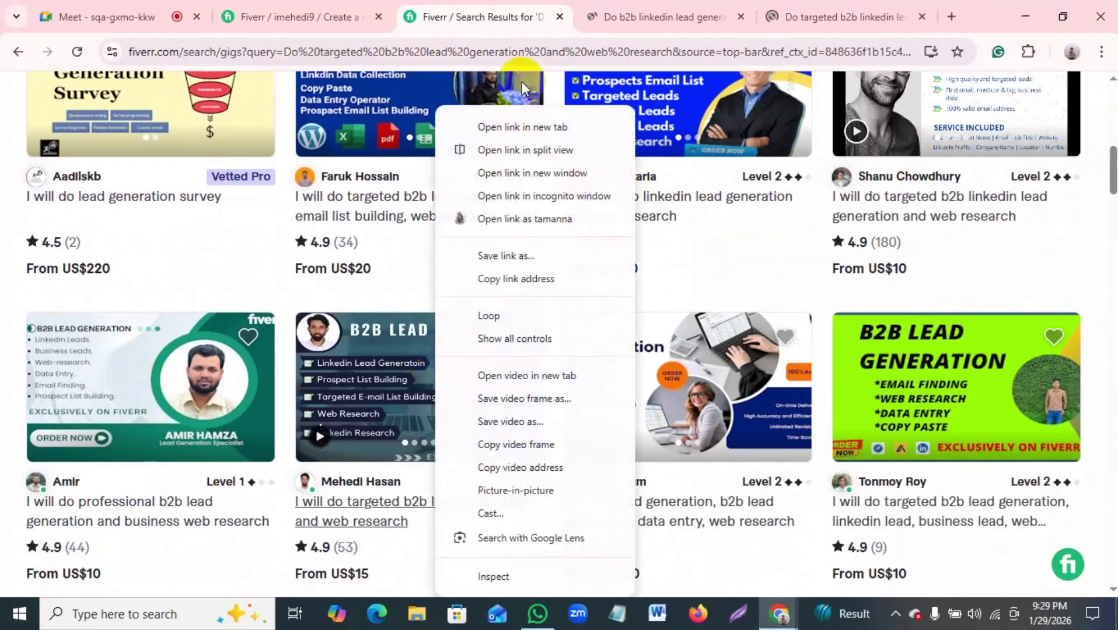
{"action": "left_click", "coordinate": [522, 127]}
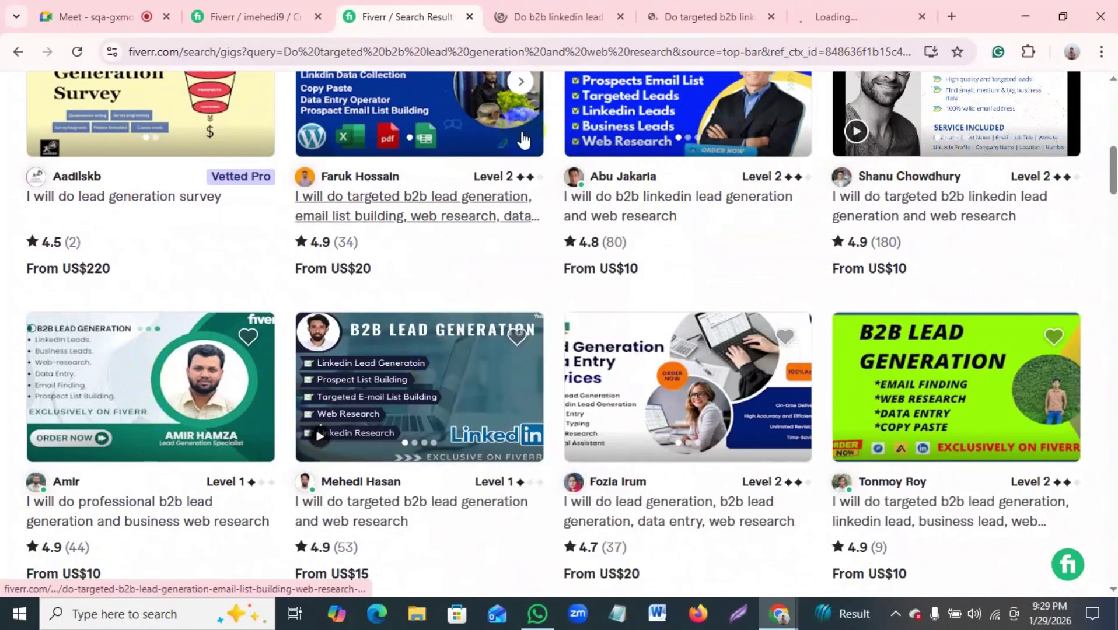
{"action": "right_click", "coordinate": [607, 449]}
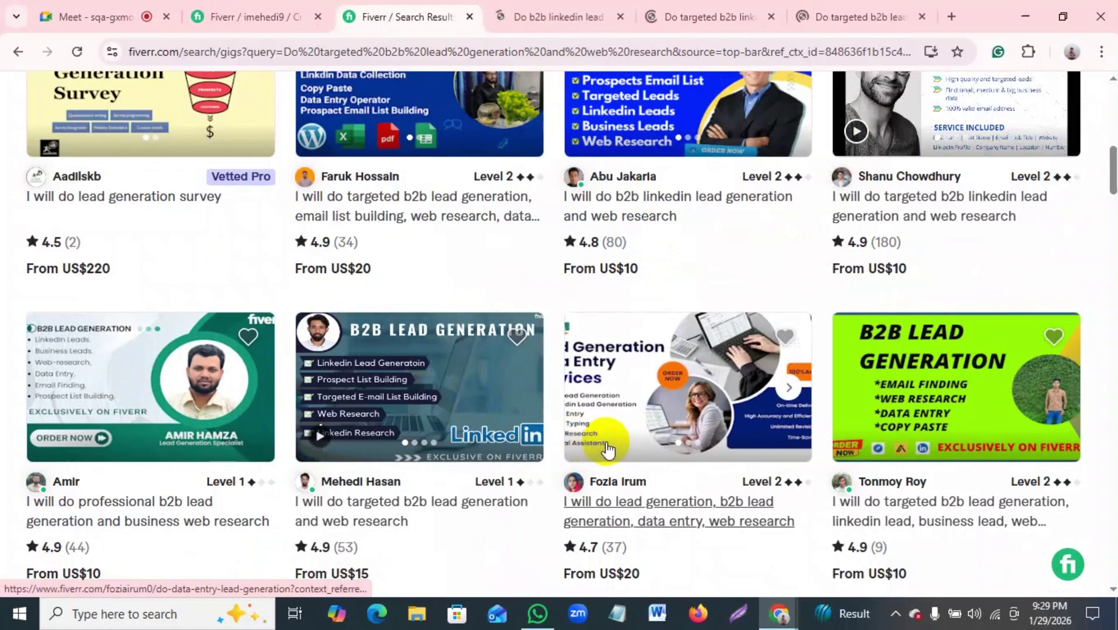
{"action": "scroll", "coordinate": [607, 450], "scroll_direction": "down", "scroll_amount": 3}
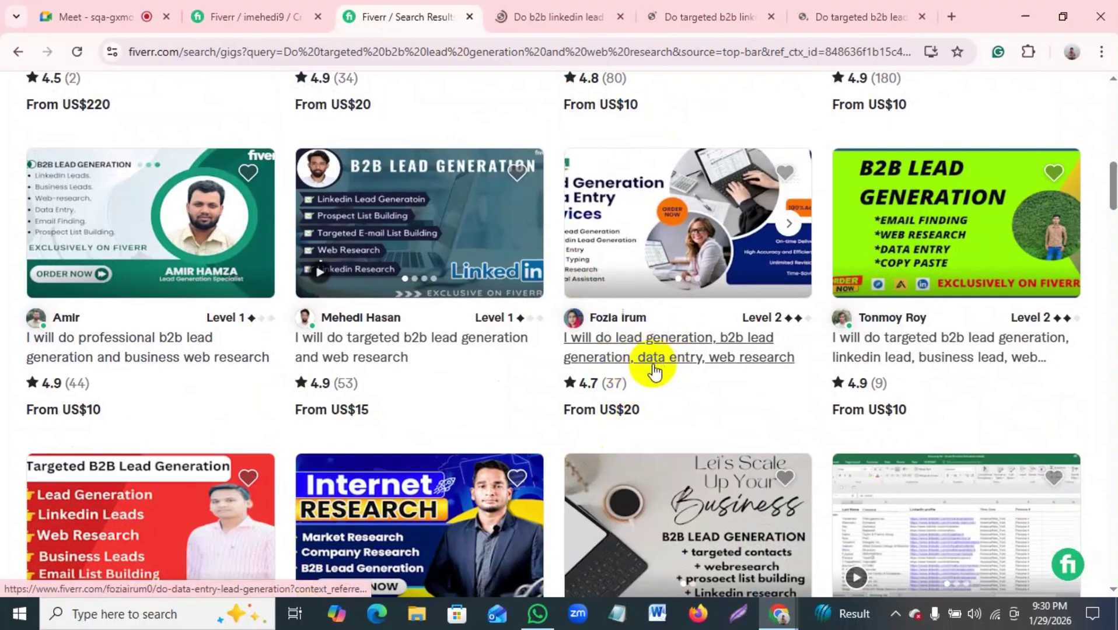
{"action": "scroll", "coordinate": [654, 379], "scroll_direction": "up", "scroll_amount": 10}
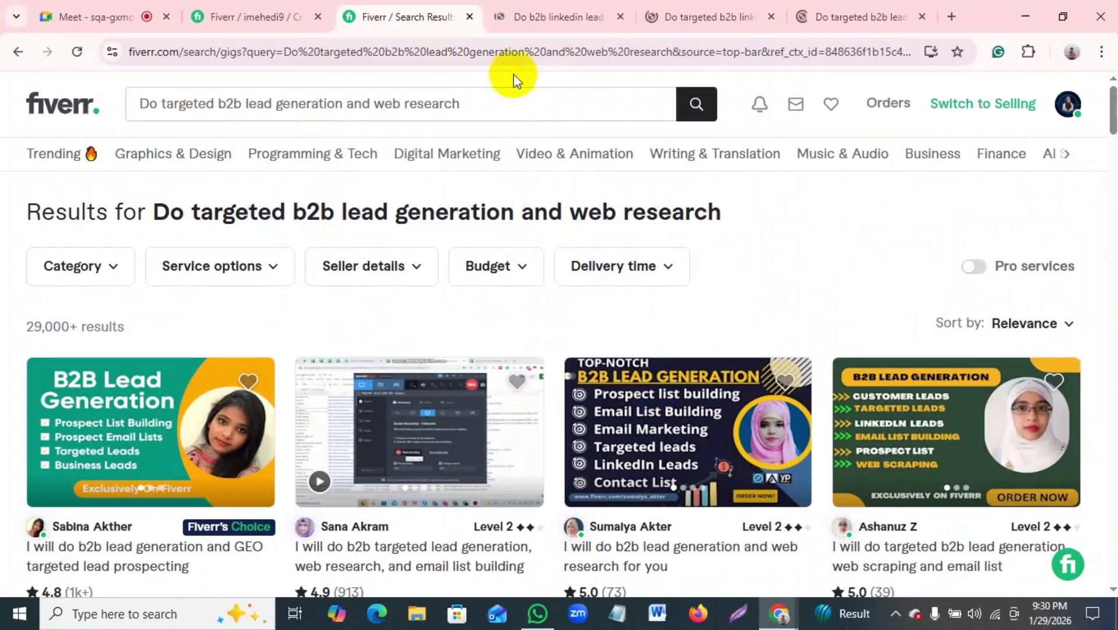
Step: Review the b2b linkedin lead generation and web research gig's completed orders, seller details, full industry list and portfolio
{"action": "left_click", "coordinate": [519, 13]}
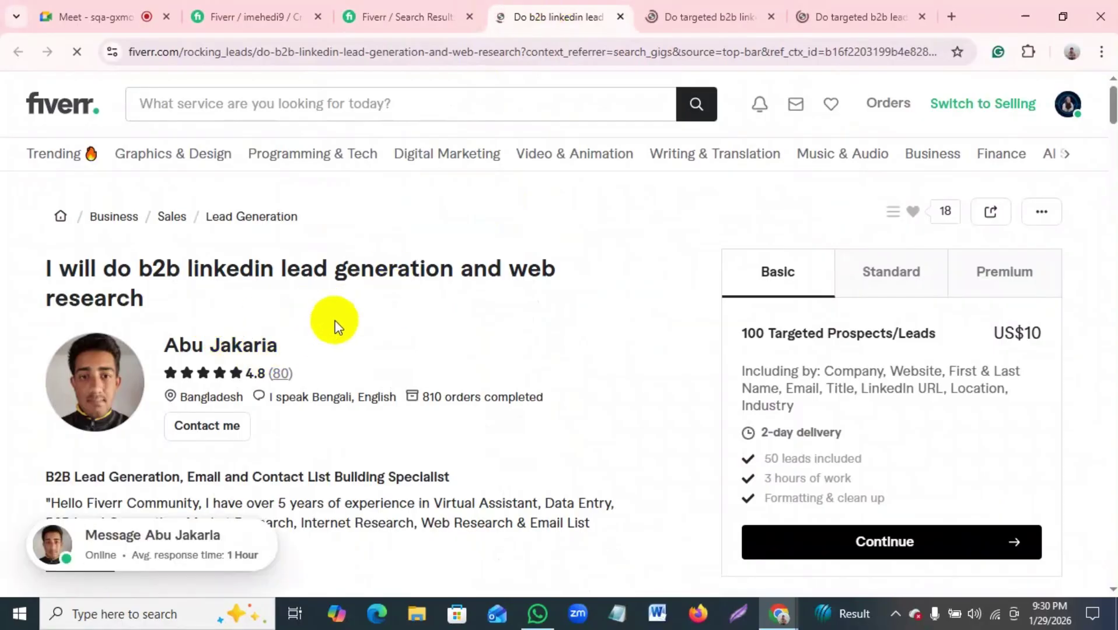
{"action": "scroll", "coordinate": [344, 312], "scroll_direction": "down", "scroll_amount": 3}
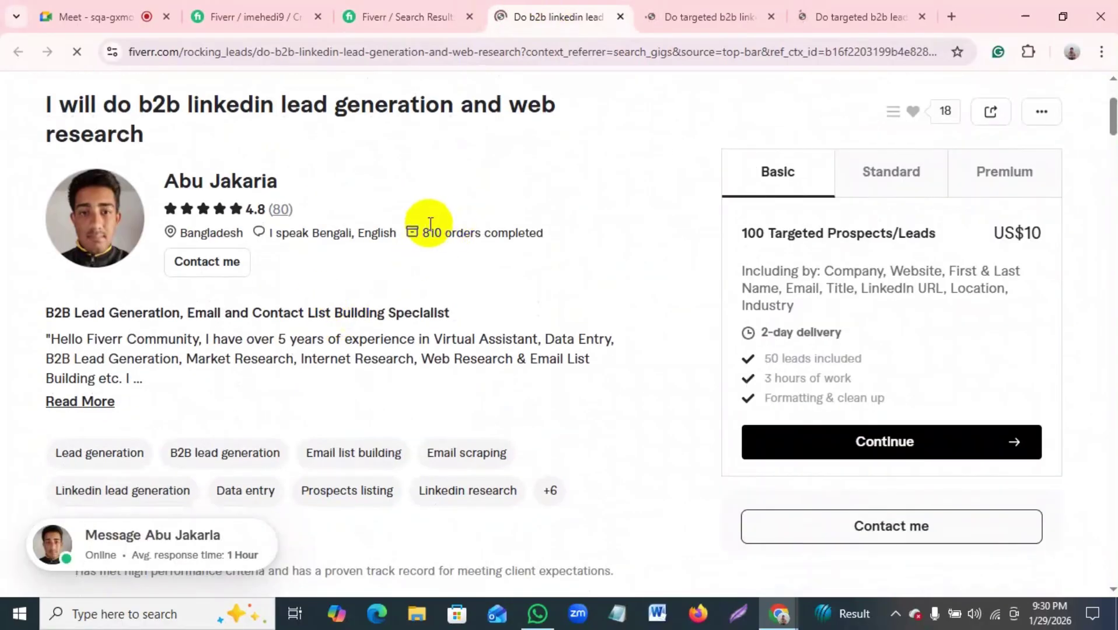
{"action": "left_click", "coordinate": [472, 226]}
{"action": "left_click_drag", "start_coordinate": [472, 225], "coordinate": [585, 227]}
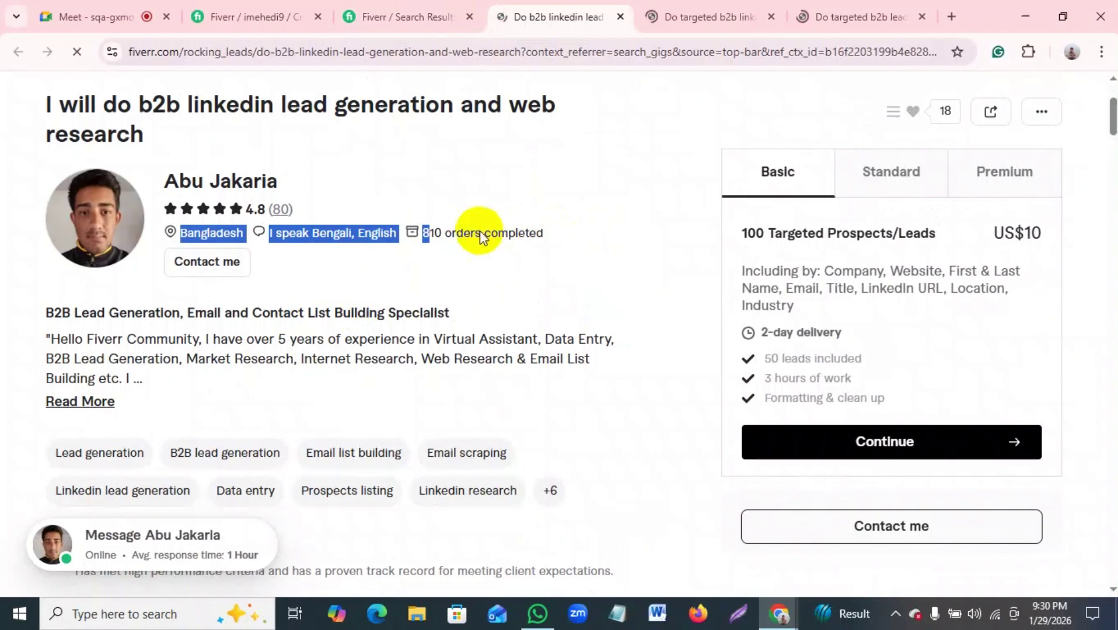
{"action": "left_click", "coordinate": [458, 235]}
{"action": "scroll", "coordinate": [458, 235], "scroll_direction": "down", "scroll_amount": 10}
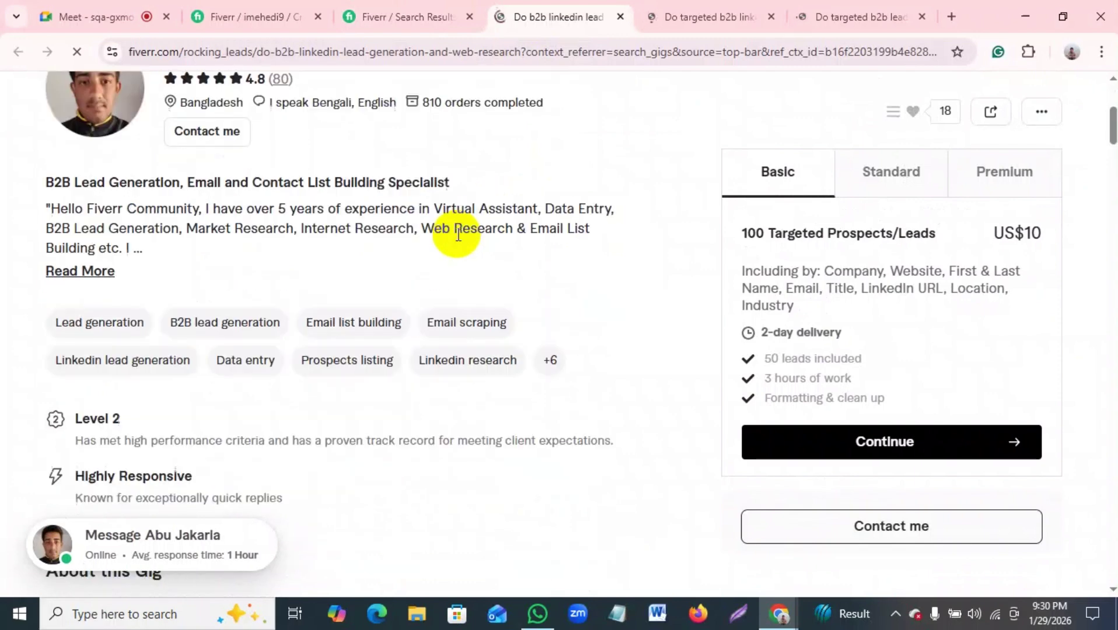
{"action": "scroll", "coordinate": [457, 235], "scroll_direction": "down", "scroll_amount": 3}
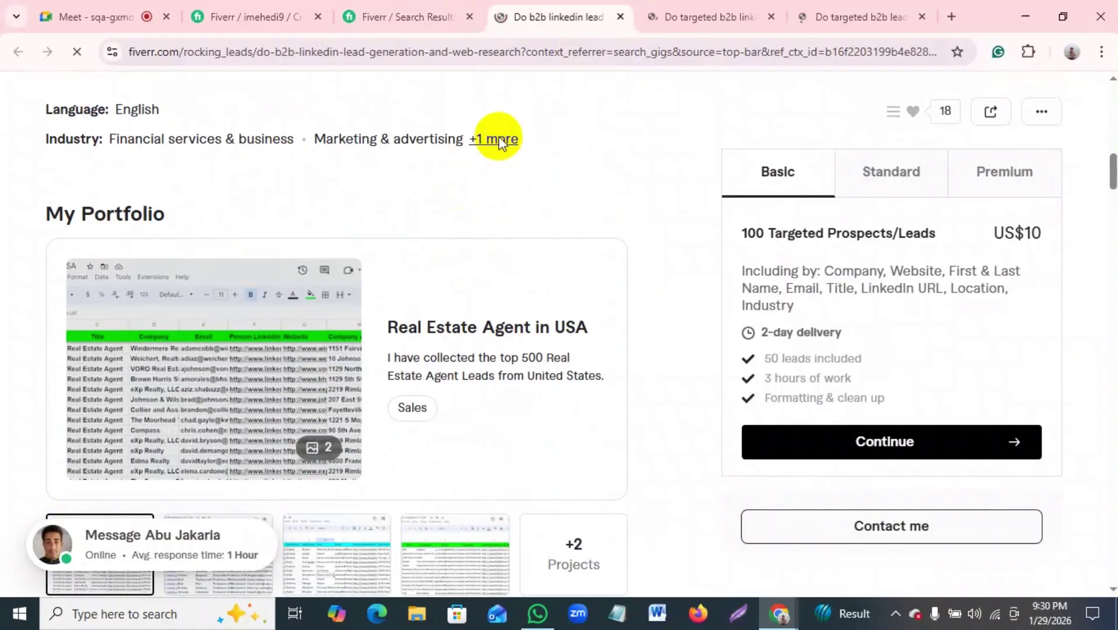
{"action": "left_click", "coordinate": [497, 150]}
{"action": "scroll", "coordinate": [455, 242], "scroll_direction": "down", "scroll_amount": 15}
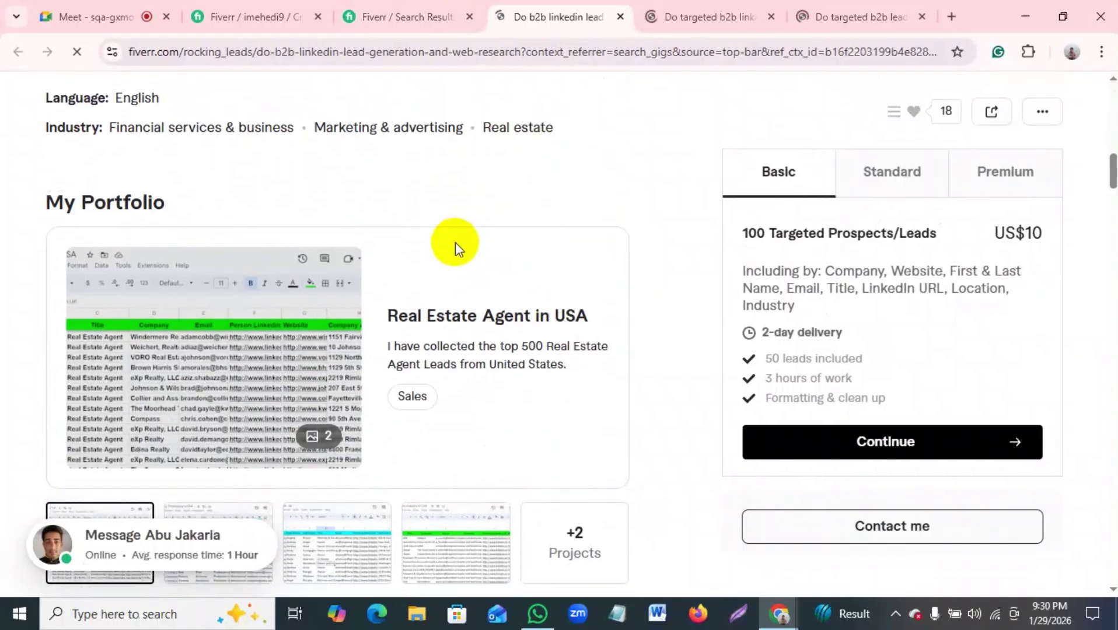
{"action": "scroll", "coordinate": [455, 246], "scroll_direction": "down", "scroll_amount": 12}
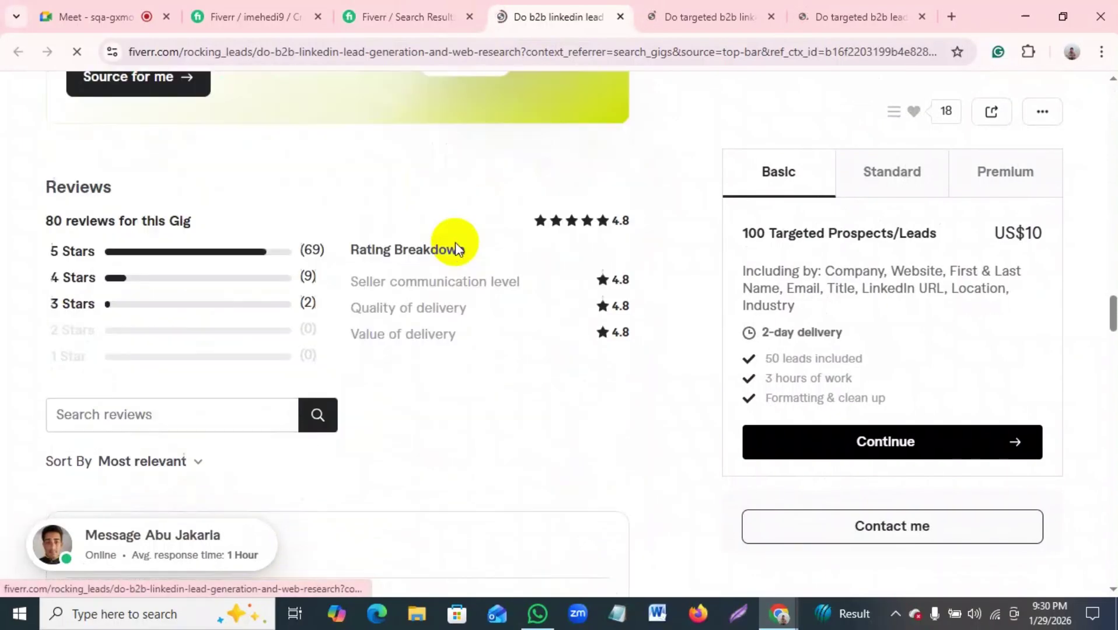
Step: Examine the gig's buyer reviews for repeat buyers, highlighting the reviewer's name on each of the first three reviews
{"action": "scroll", "coordinate": [388, 279], "scroll_direction": "up", "scroll_amount": 5}
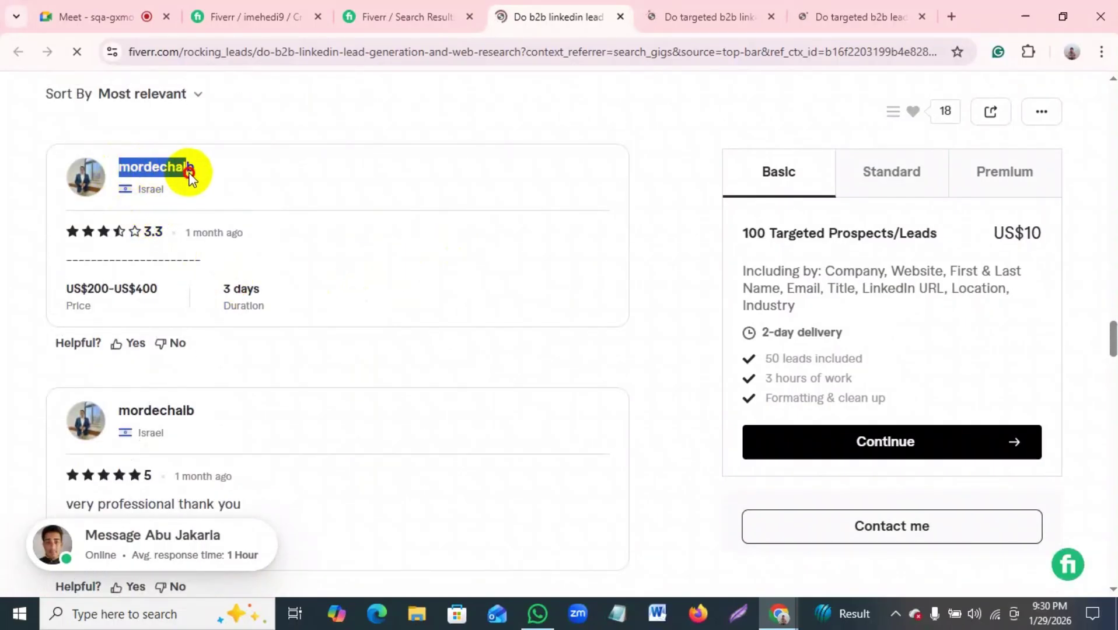
{"action": "left_click_drag", "start_coordinate": [188, 171], "coordinate": [228, 183]}
{"action": "left_click", "coordinate": [212, 245]}
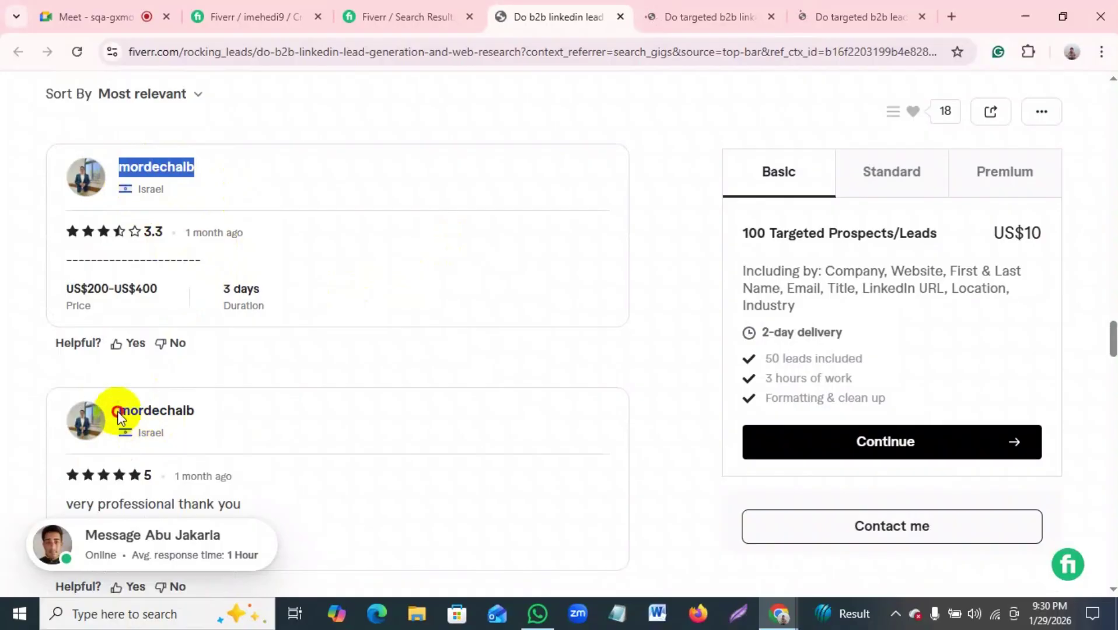
{"action": "left_click_drag", "start_coordinate": [119, 415], "coordinate": [199, 410]}
{"action": "scroll", "coordinate": [179, 378], "scroll_direction": "down", "scroll_amount": 5}
{"action": "left_click_drag", "start_coordinate": [114, 321], "coordinate": [253, 319]}
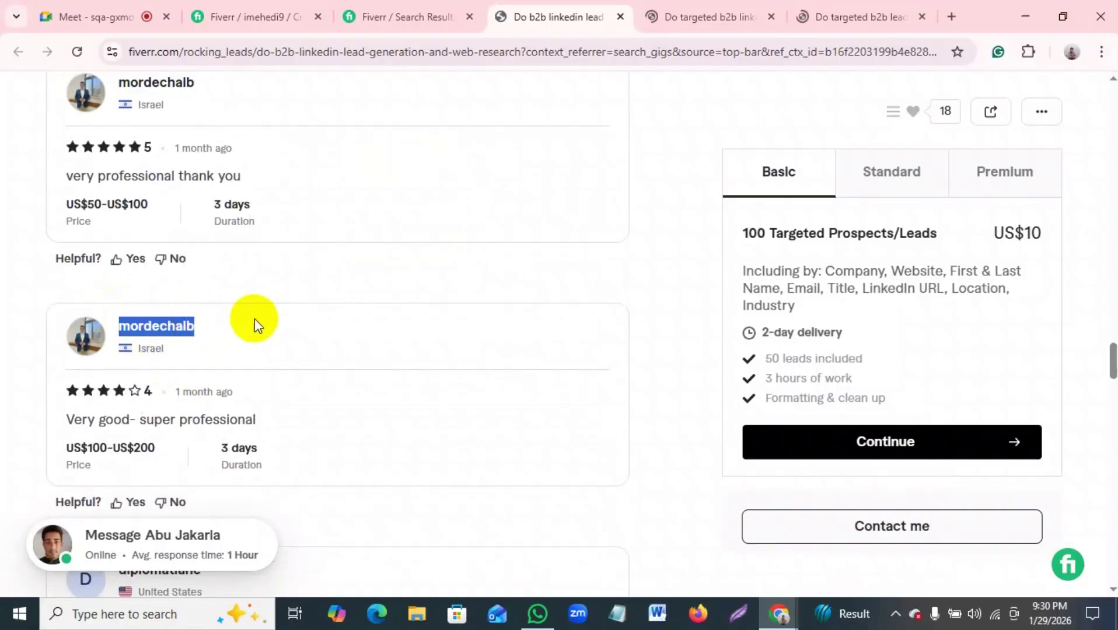
{"action": "scroll", "coordinate": [262, 302], "scroll_direction": "down", "scroll_amount": 5}
{"action": "scroll", "coordinate": [216, 318], "scroll_direction": "up", "scroll_amount": 4}
{"action": "scroll", "coordinate": [201, 328], "scroll_direction": "up", "scroll_amount": 10}
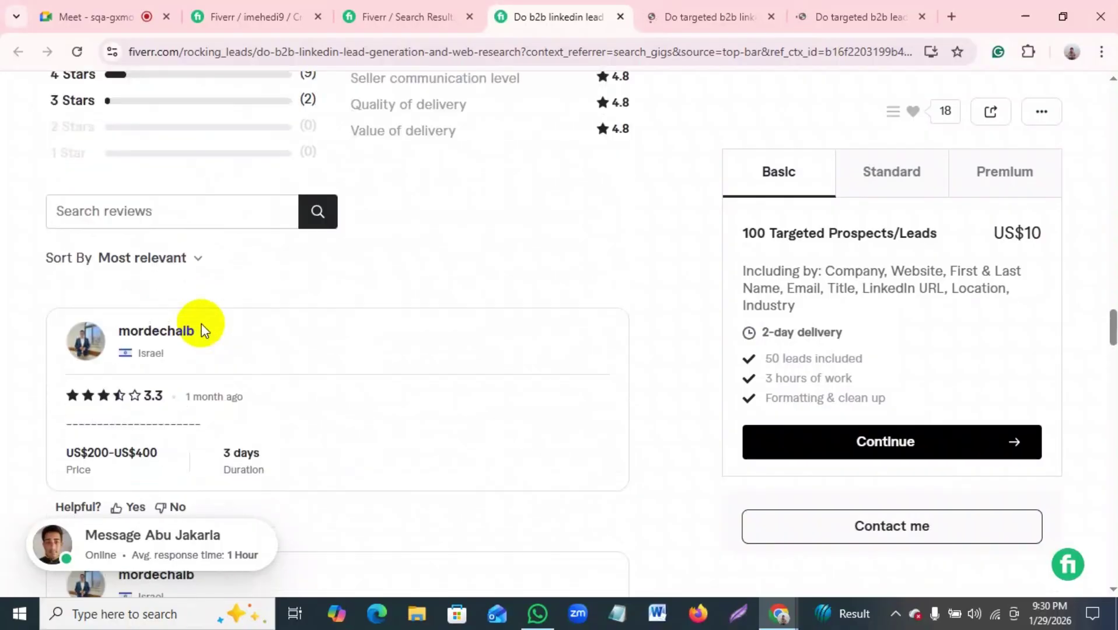
{"action": "scroll", "coordinate": [257, 375], "scroll_direction": "down", "scroll_amount": 5}
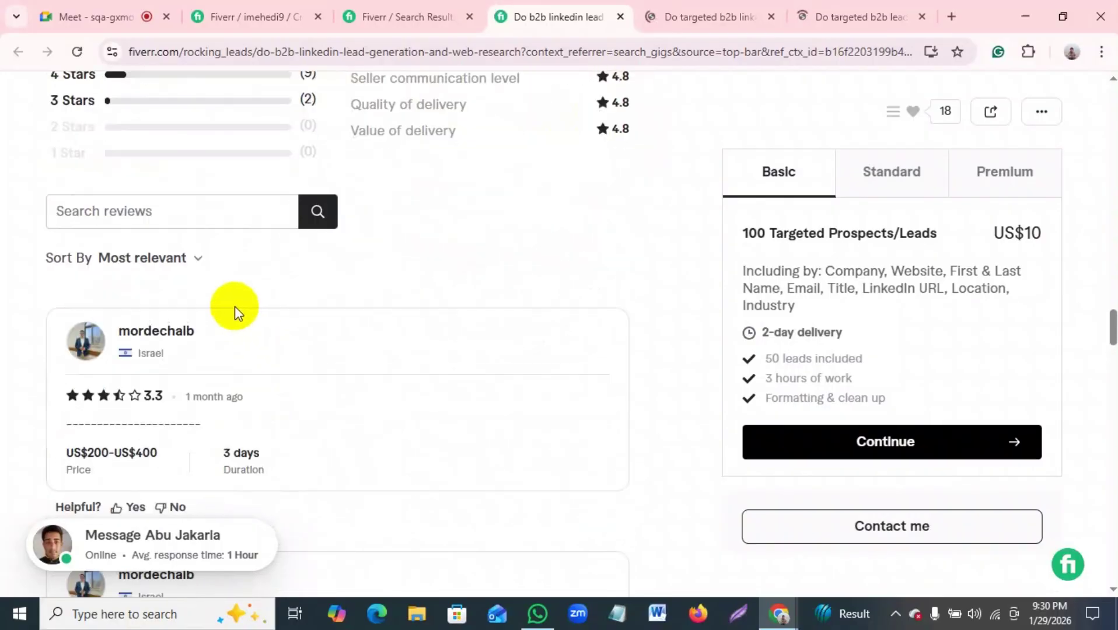
Step: Sort the gig's reviews by most recent, look through them and return to the gig's title
{"action": "left_click", "coordinate": [188, 268]}
{"action": "left_click", "coordinate": [193, 303]}
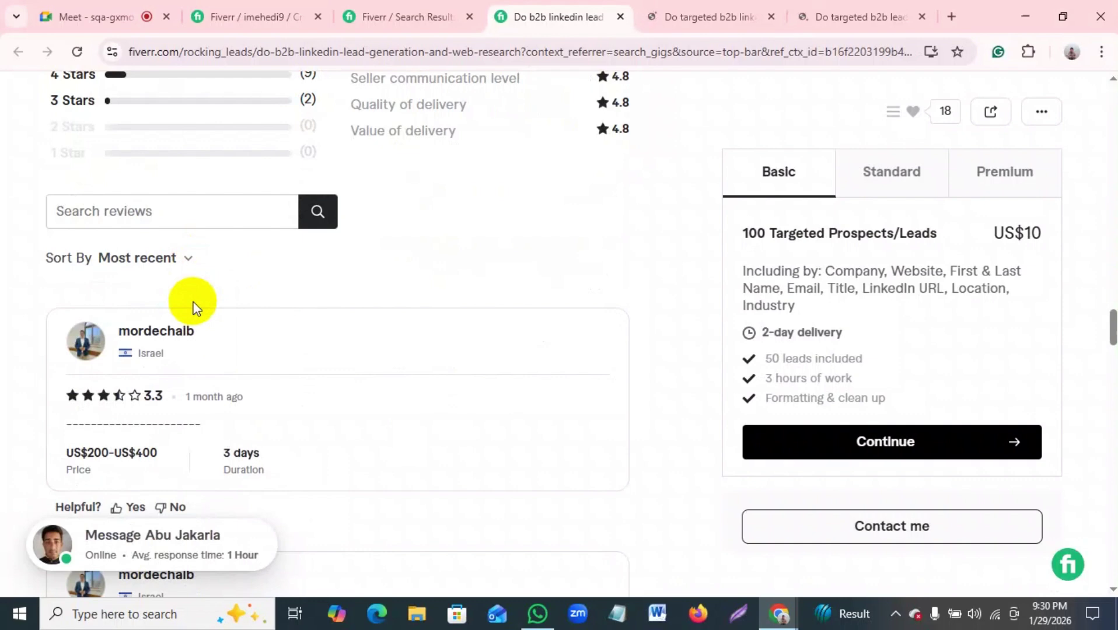
{"action": "scroll", "coordinate": [194, 307], "scroll_direction": "down", "scroll_amount": 8}
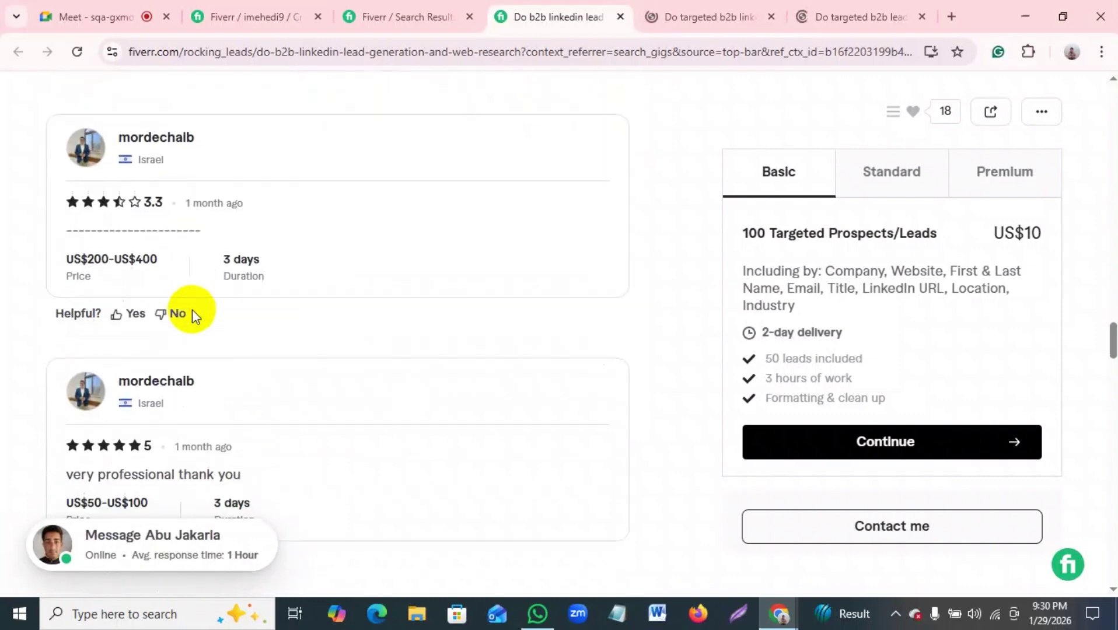
{"action": "scroll", "coordinate": [195, 309], "scroll_direction": "up", "scroll_amount": 15}
{"action": "scroll", "coordinate": [192, 310], "scroll_direction": "up", "scroll_amount": 20}
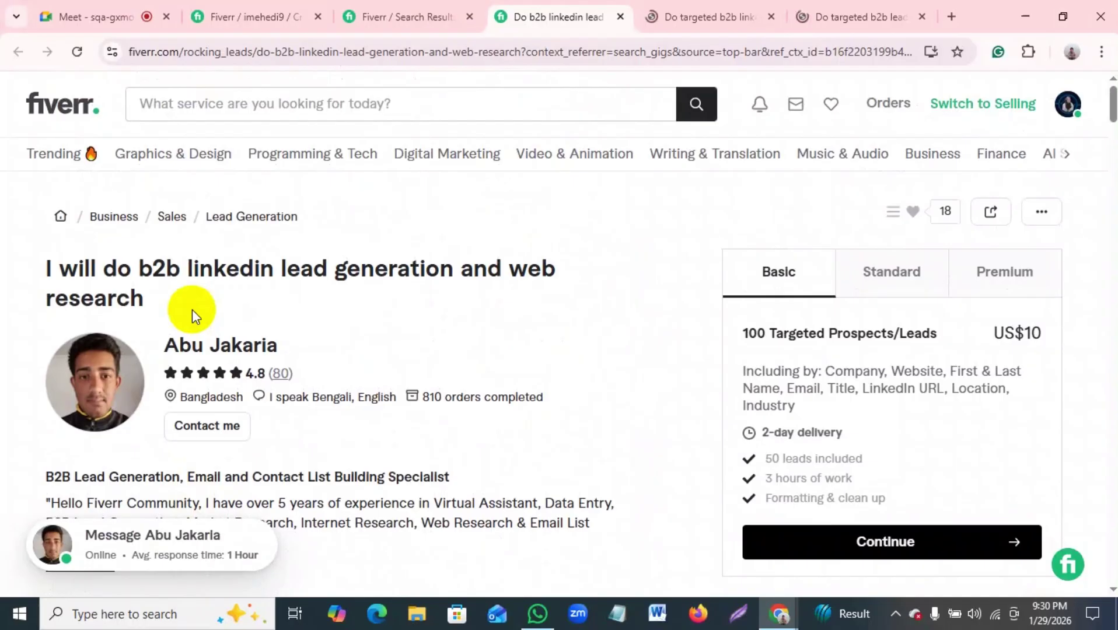
Step: Check in on the Google Meet call, then compare the draft gig's title with the Fiverr search results
{"action": "left_click", "coordinate": [52, 13]}
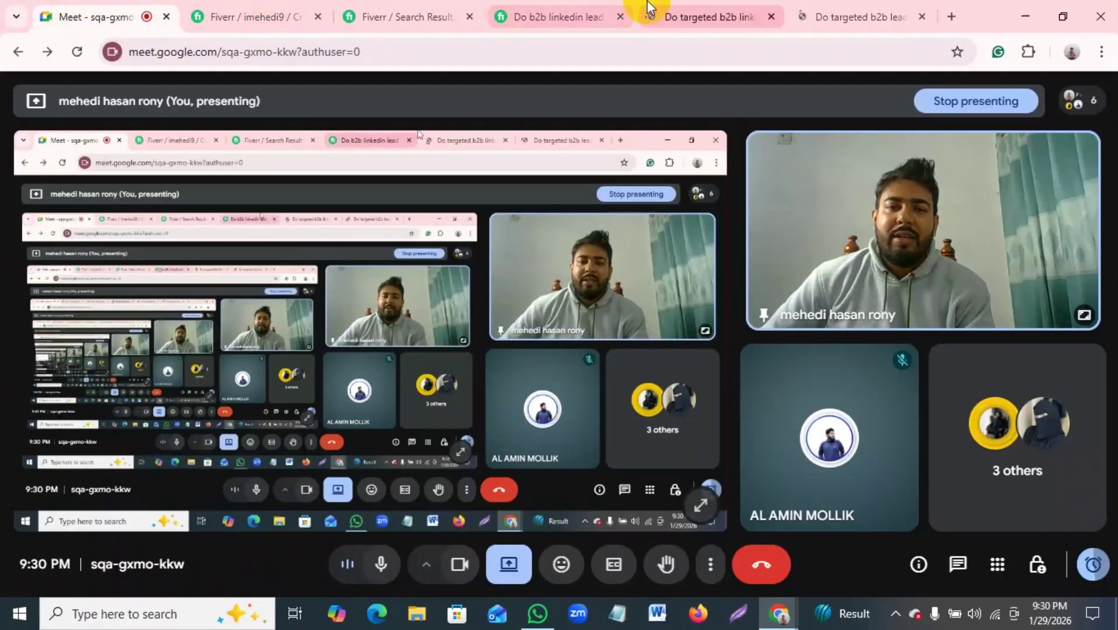
{"action": "left_click", "coordinate": [721, 15]}
{"action": "left_click", "coordinate": [406, 10]}
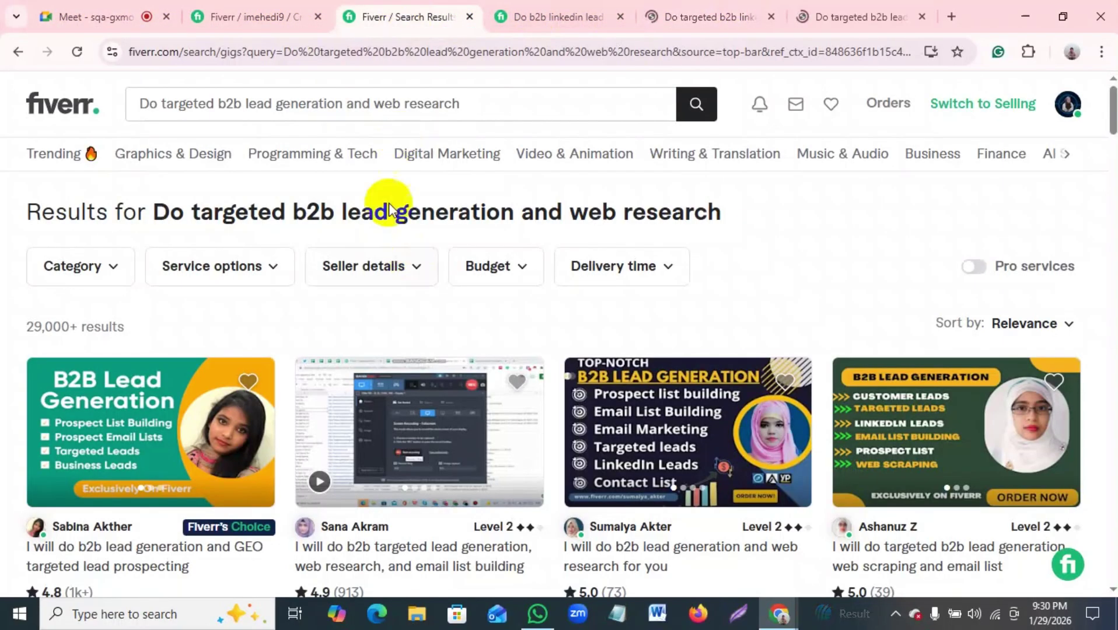
{"action": "left_click", "coordinate": [251, 16]}
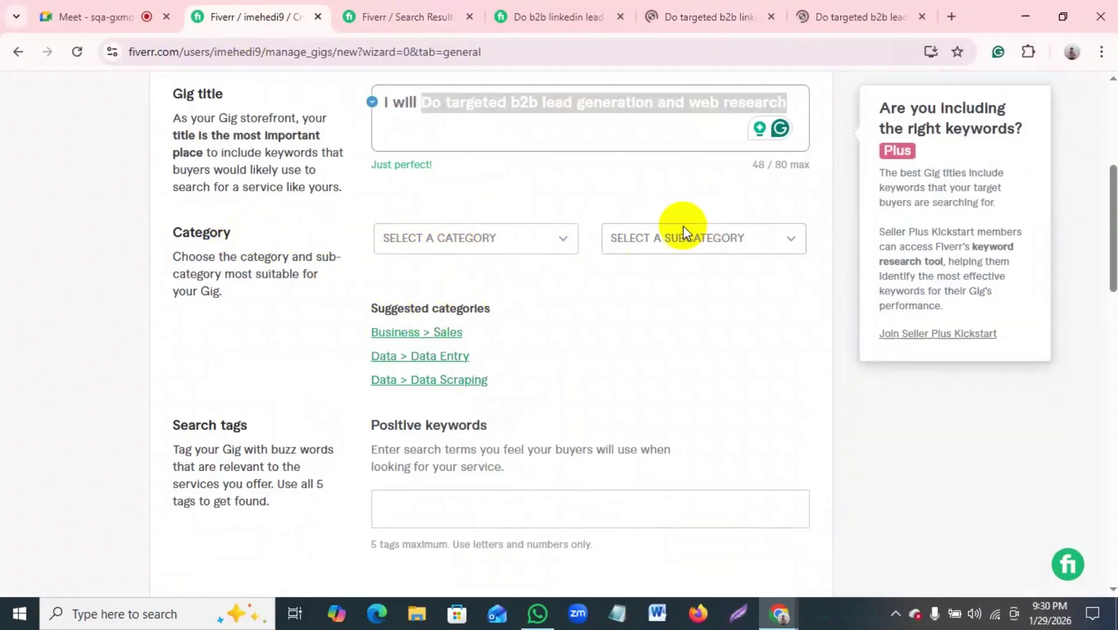
{"action": "double_click", "coordinate": [589, 110]}
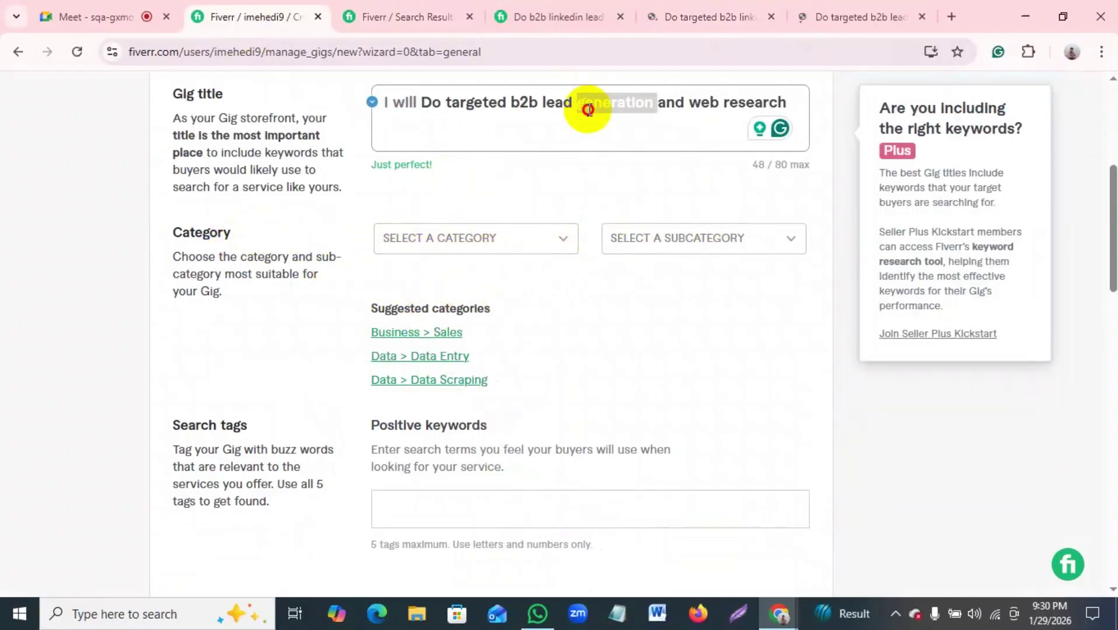
{"action": "left_click", "coordinate": [407, 14]}
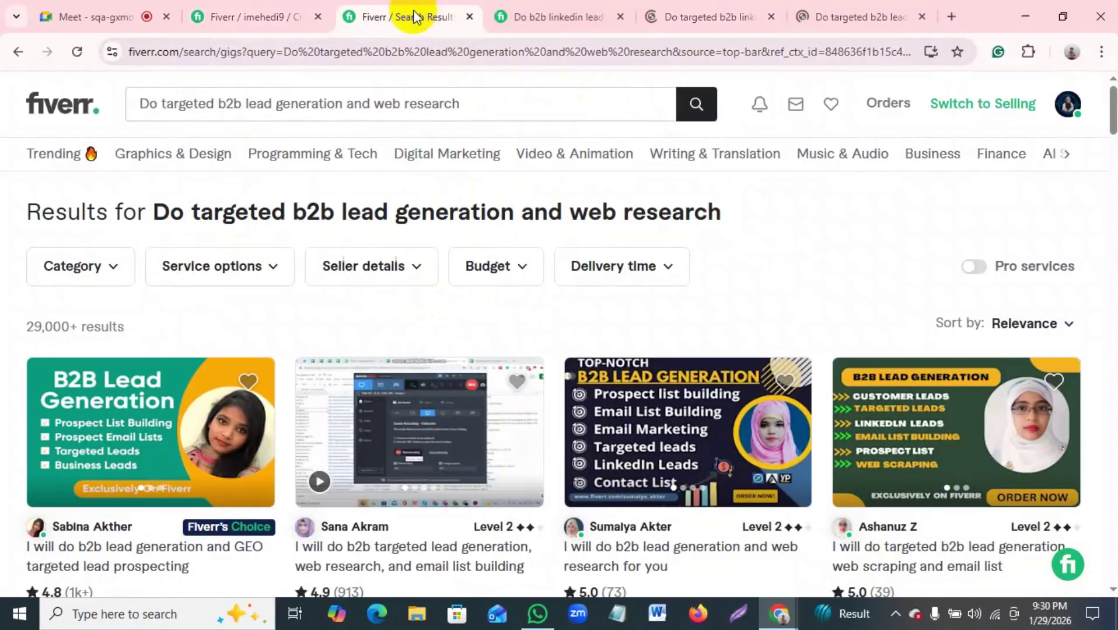
Step: Compare the category paths and titles of the three opened competing gigs, highlighting the title of the targeted b2b lead generation gig
{"action": "left_click", "coordinate": [497, 13]}
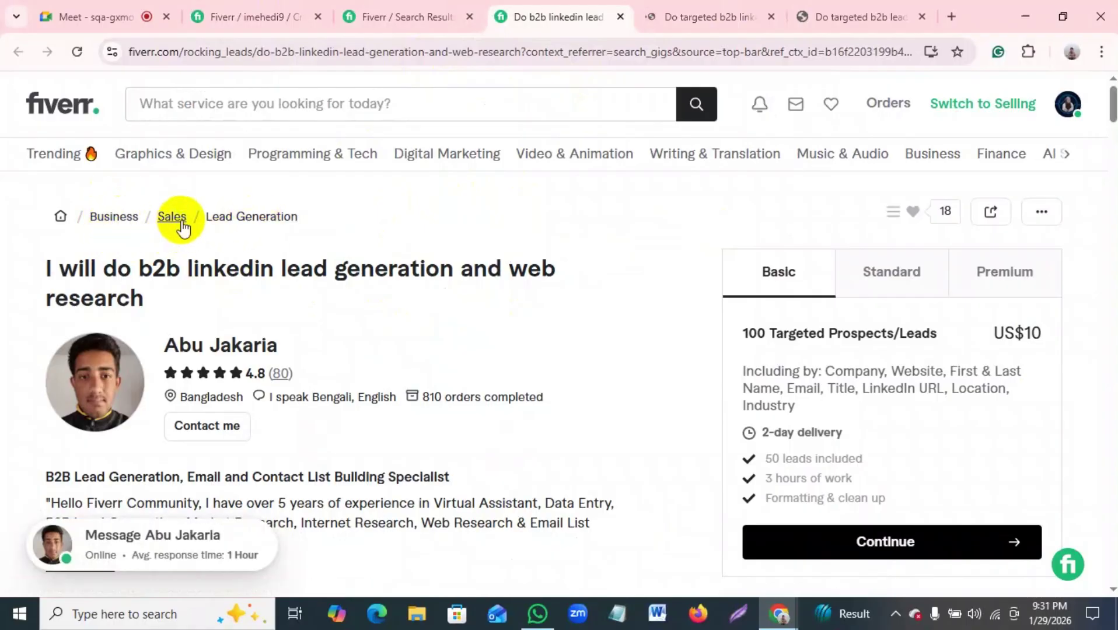
{"action": "left_click", "coordinate": [718, 17]}
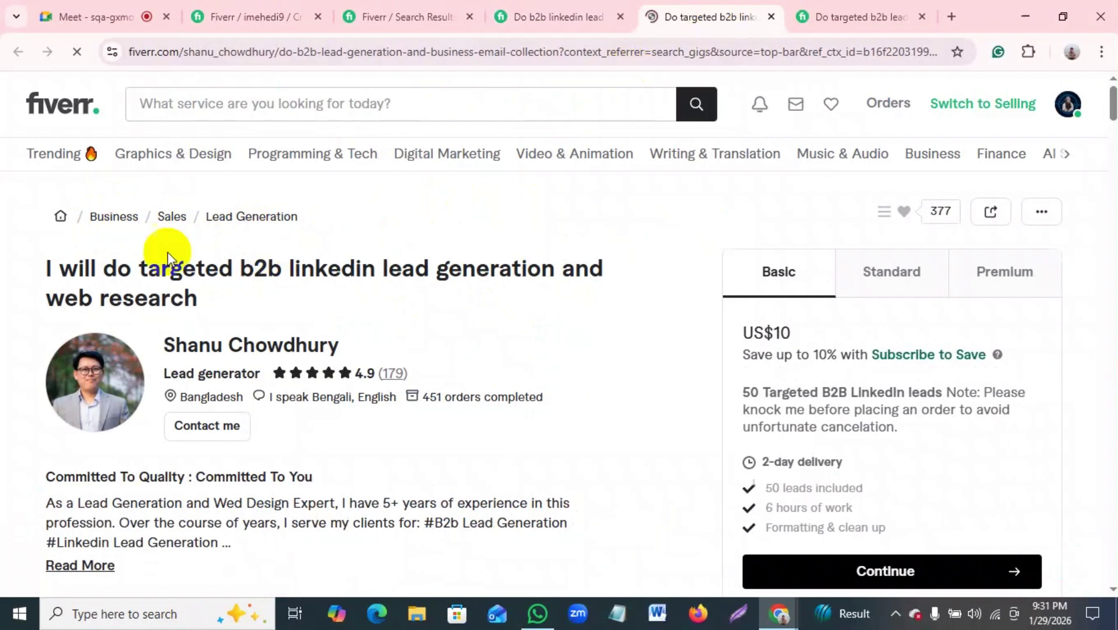
{"action": "left_click", "coordinate": [855, 9]}
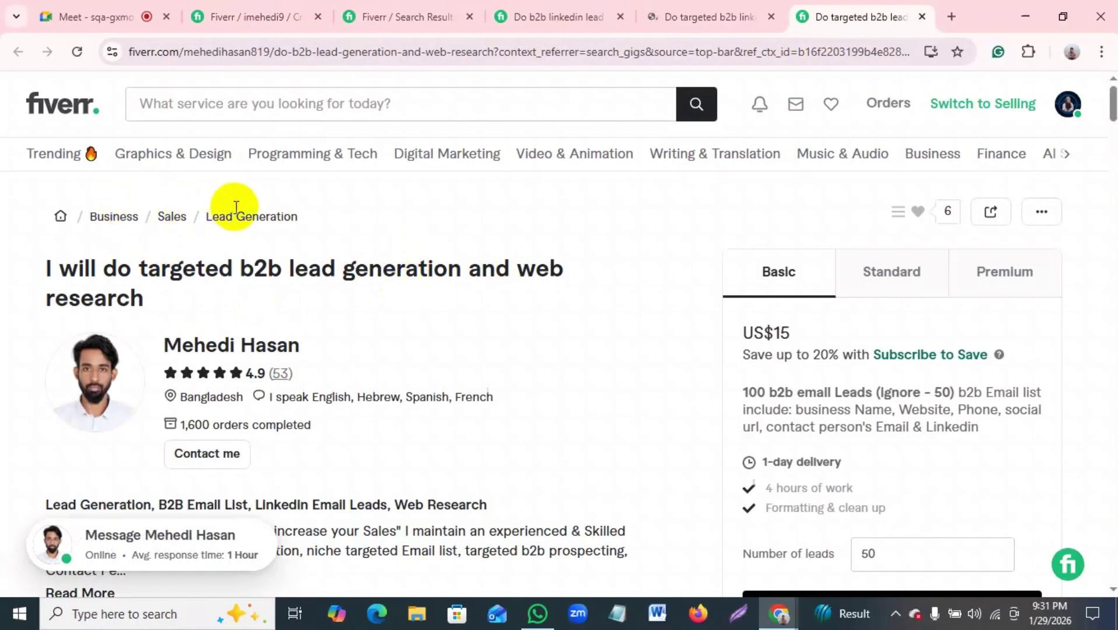
{"action": "left_click_drag", "start_coordinate": [90, 267], "coordinate": [324, 301]}
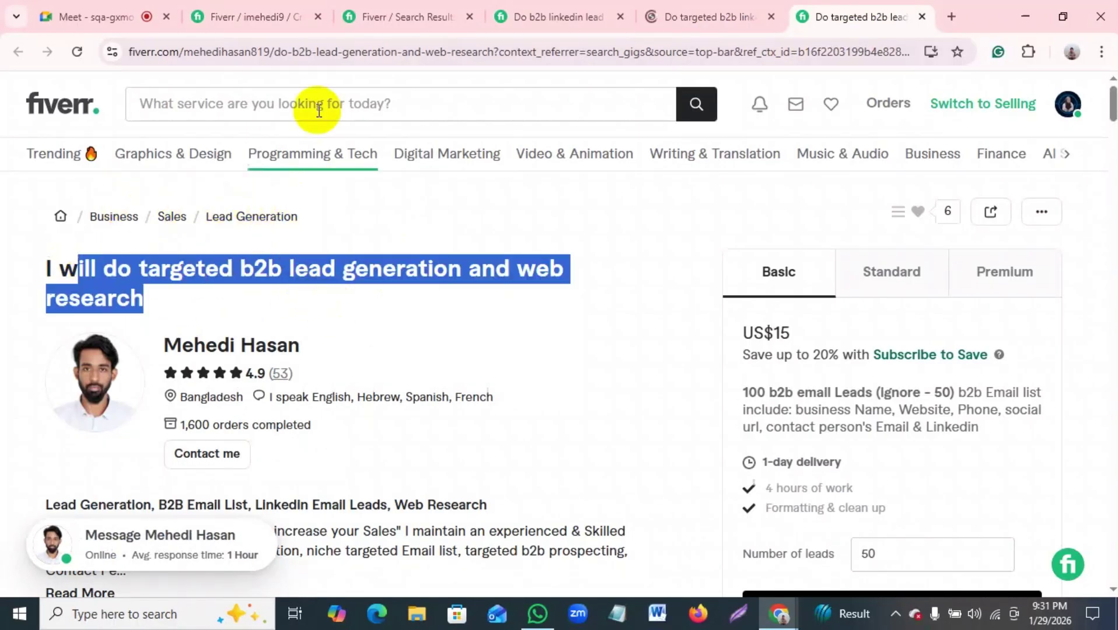
Step: Check in on the Google Meet call, then go back to the targeted b2b lead generation and web research gig
{"action": "left_click", "coordinate": [248, 7]}
{"action": "left_click", "coordinate": [111, 17]}
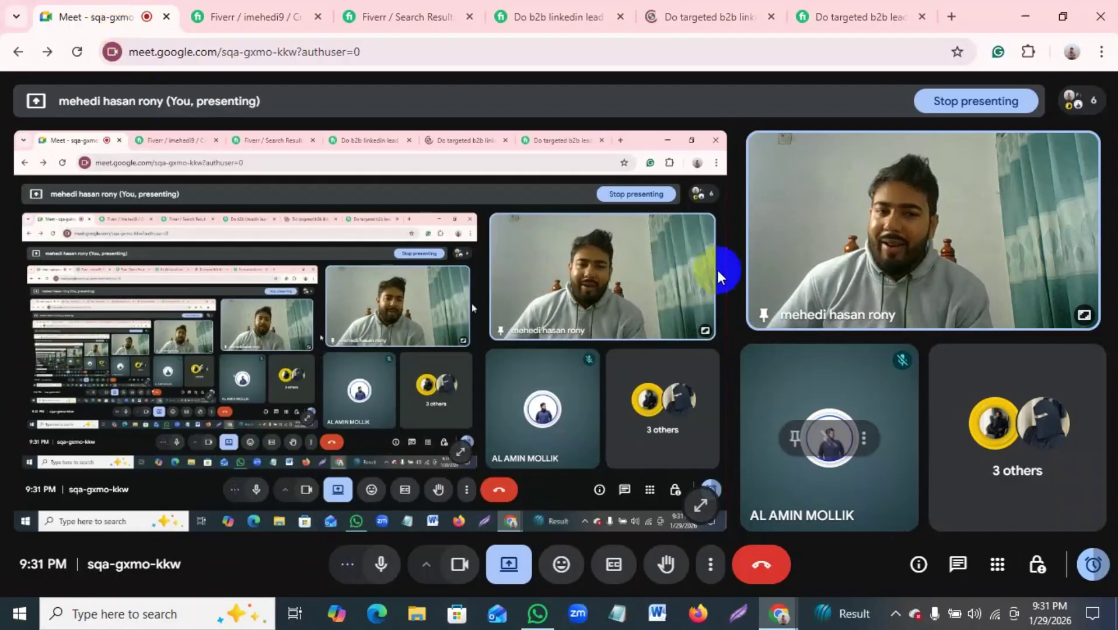
{"action": "left_click", "coordinate": [857, 16]}
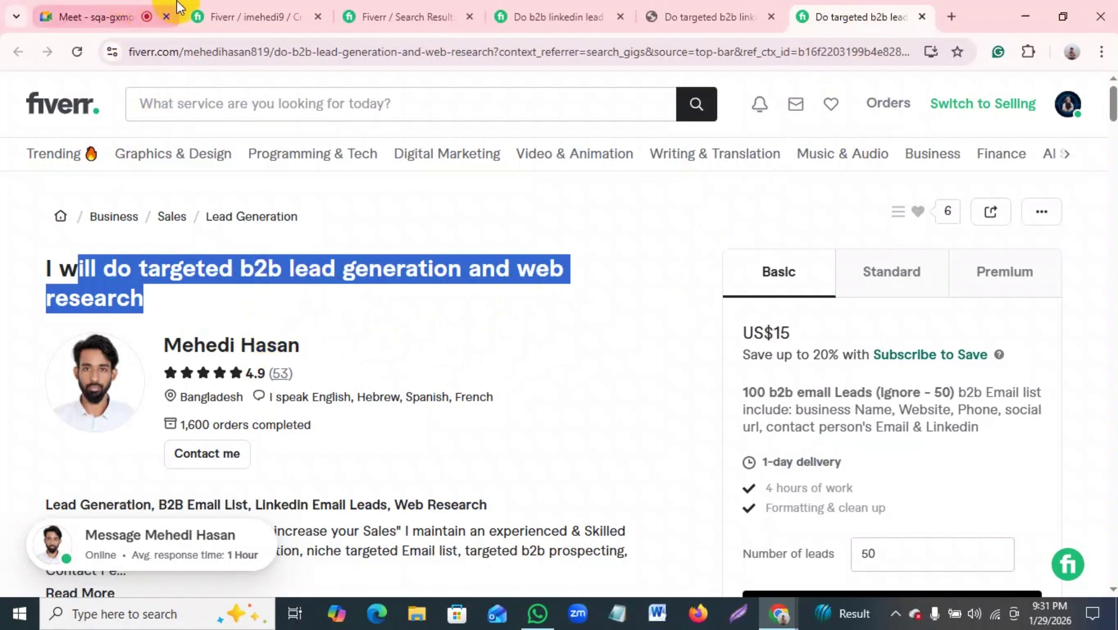
Step: Set the category of the new gig "Do targeted b2b lead generation and web research" to Business
{"action": "left_click", "coordinate": [275, 13]}
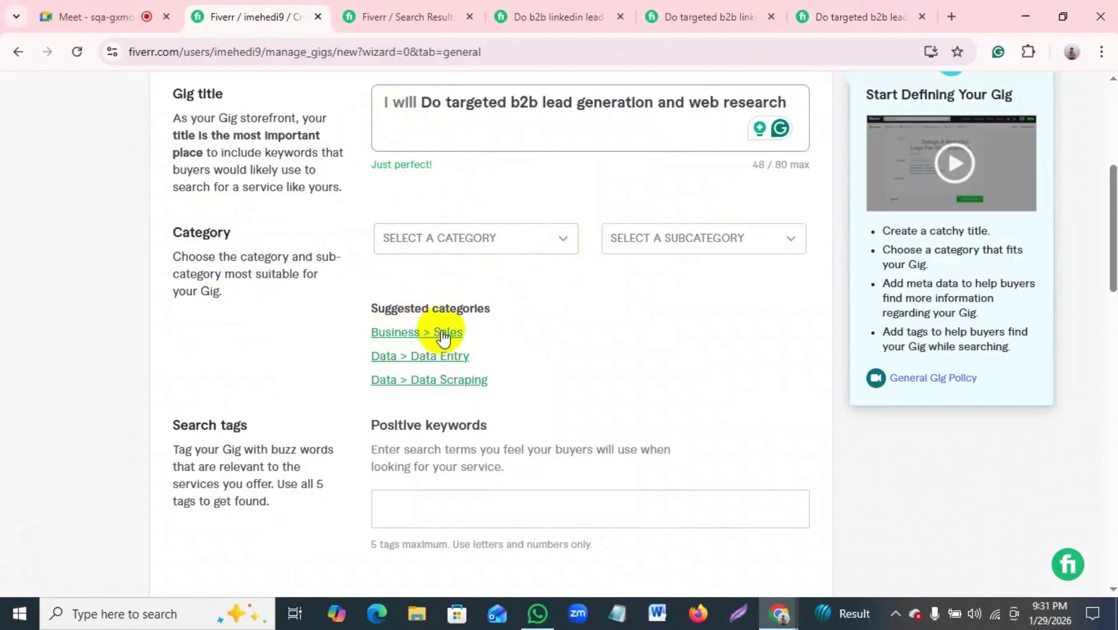
{"action": "left_click", "coordinate": [470, 240]}
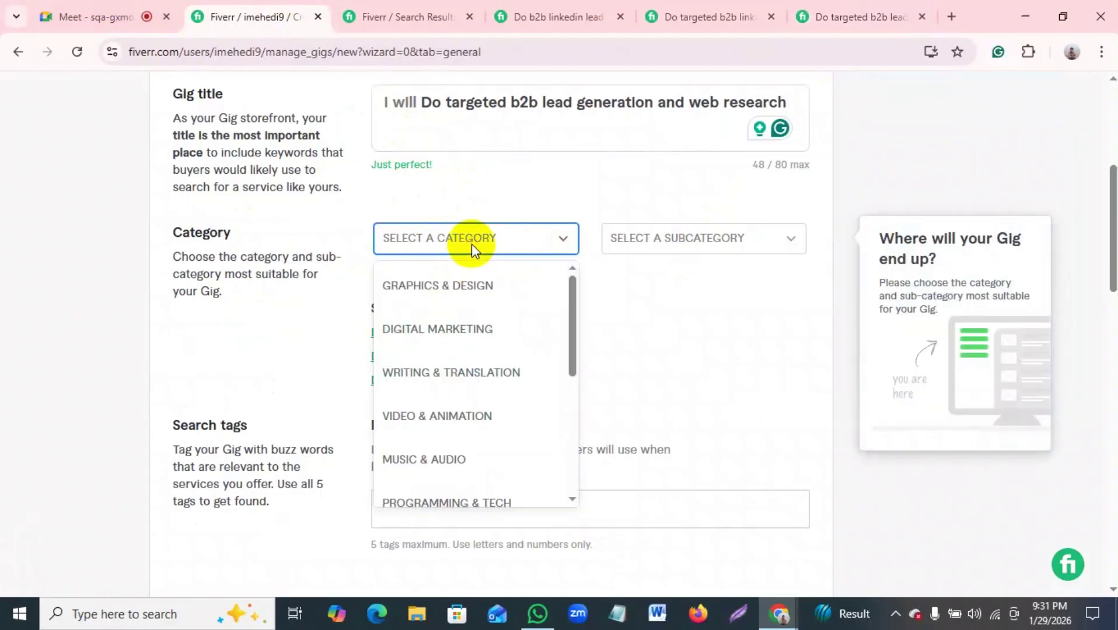
{"action": "scroll", "coordinate": [438, 363], "scroll_direction": "down", "scroll_amount": 5}
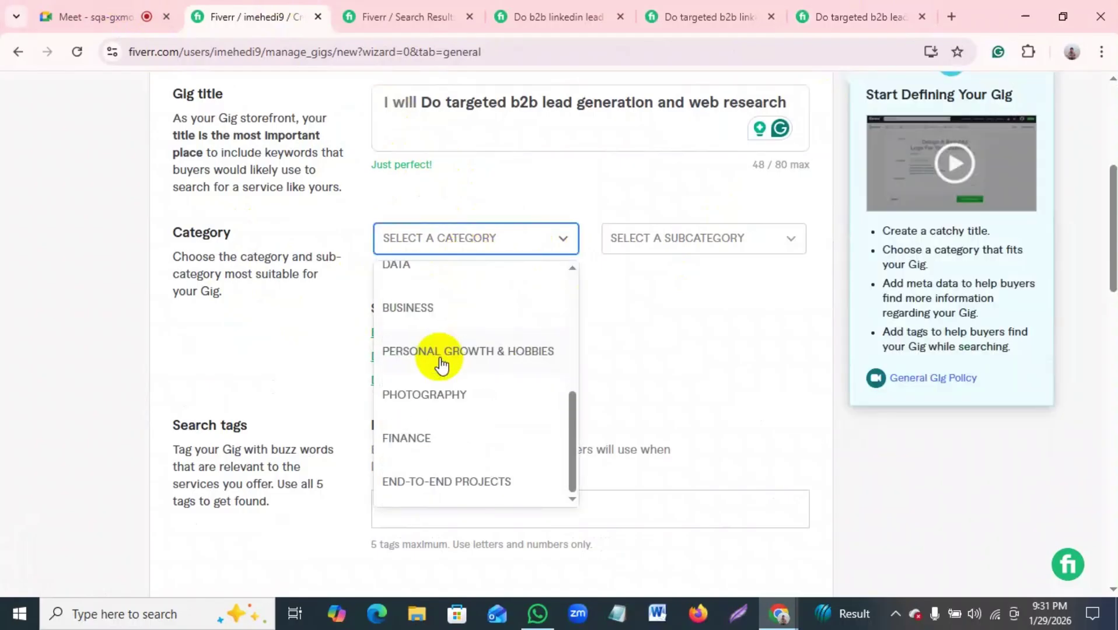
{"action": "left_click", "coordinate": [420, 309]}
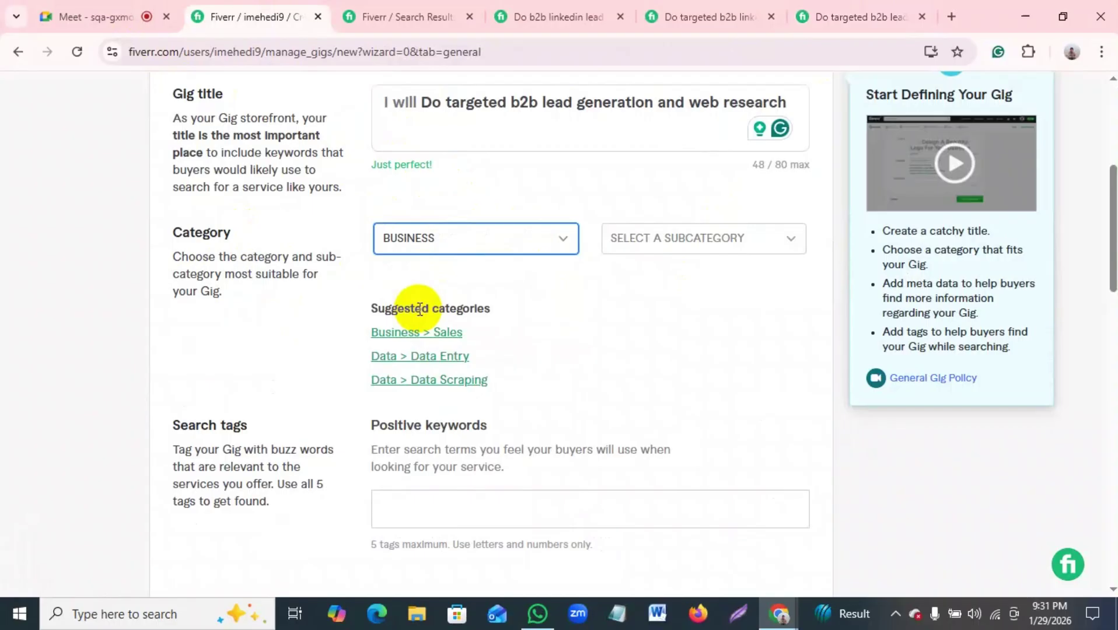
Step: Set the subcategory of the new lead generation gig to Sales under Business
{"action": "left_click", "coordinate": [663, 238]}
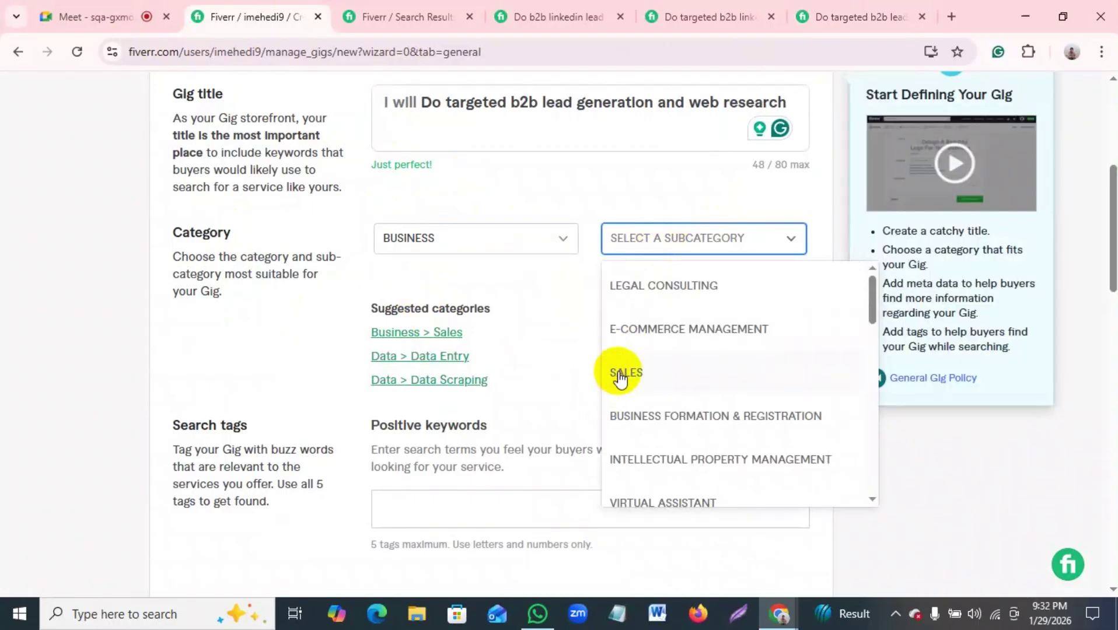
{"action": "left_click", "coordinate": [620, 377]}
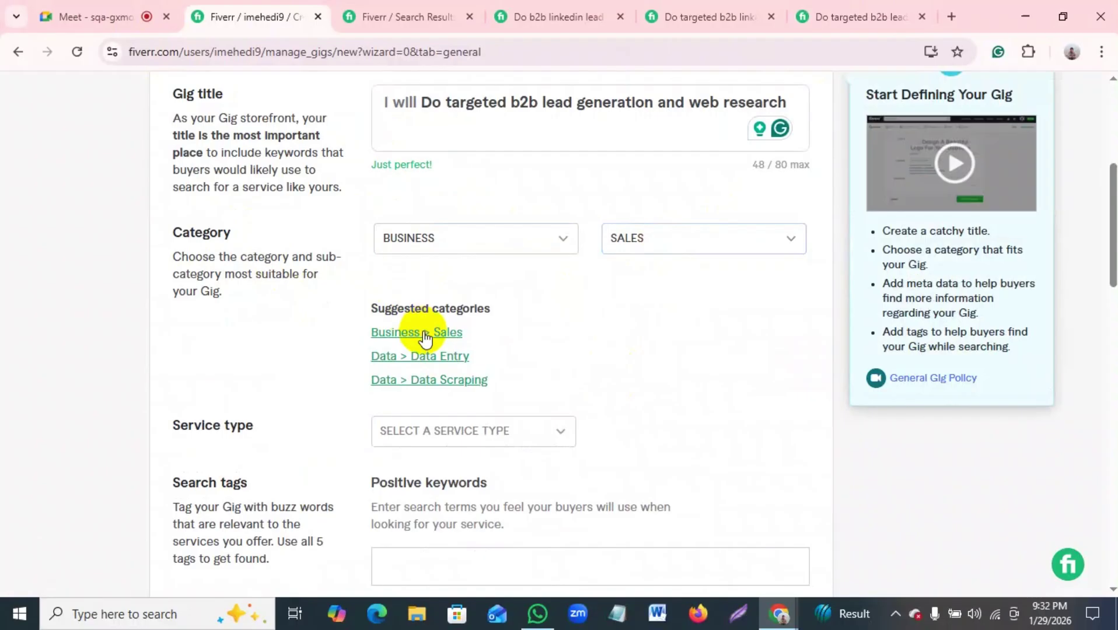
{"action": "scroll", "coordinate": [593, 366], "scroll_direction": "down", "scroll_amount": 3}
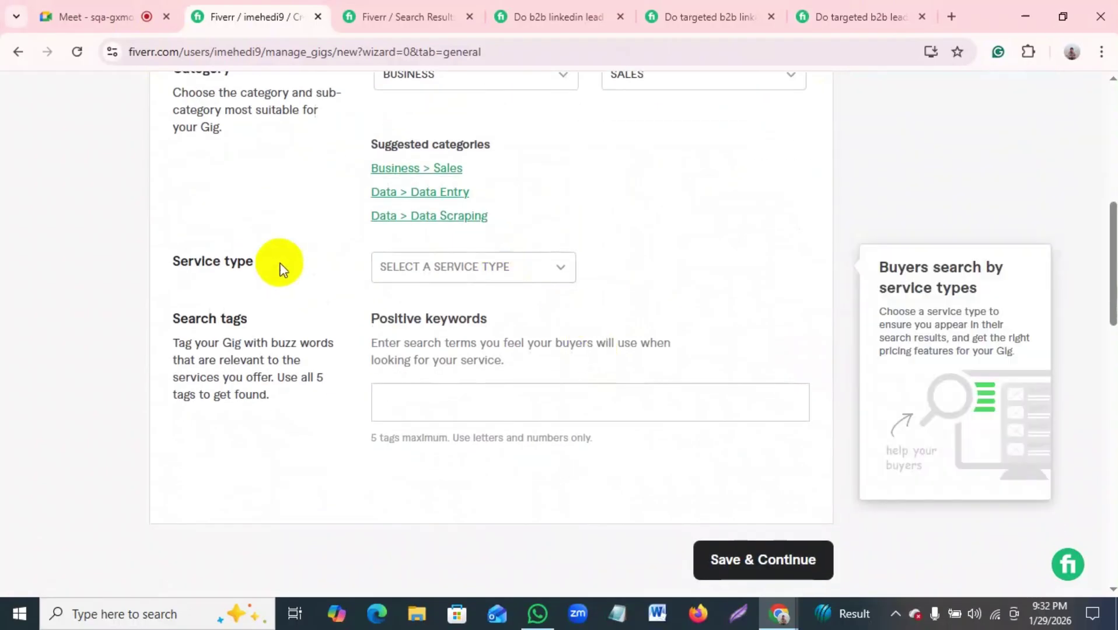
Step: Check the category path of the competing b2b linkedin lead generation gig and the Google Meet call, then return to the draft gig
{"action": "left_click", "coordinate": [91, 11]}
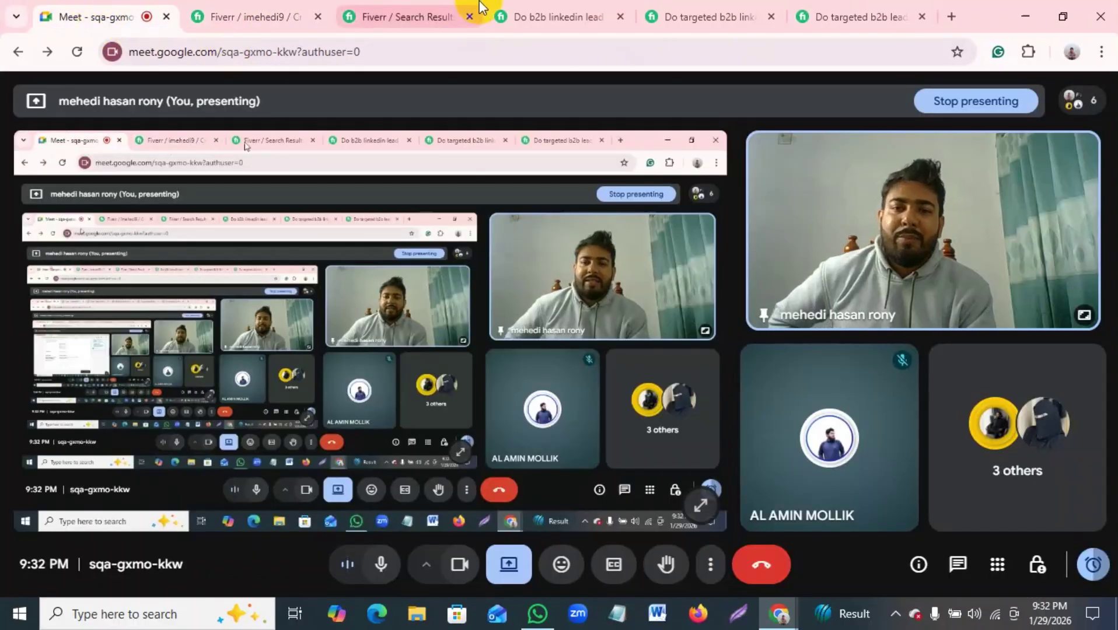
{"action": "left_click", "coordinate": [531, 13]}
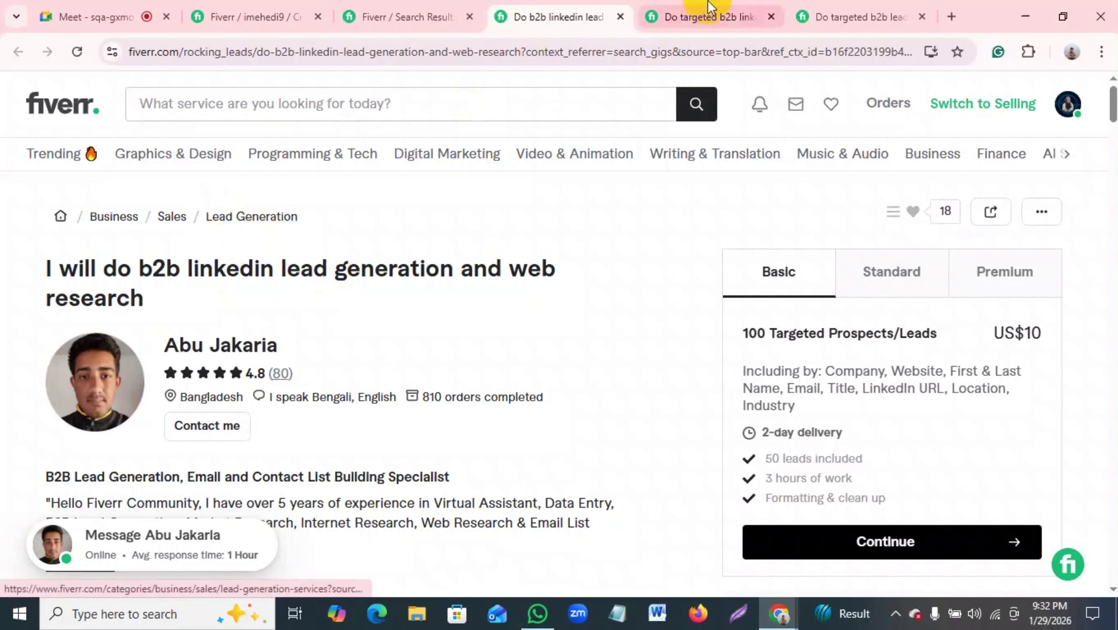
{"action": "left_click", "coordinate": [98, 11]}
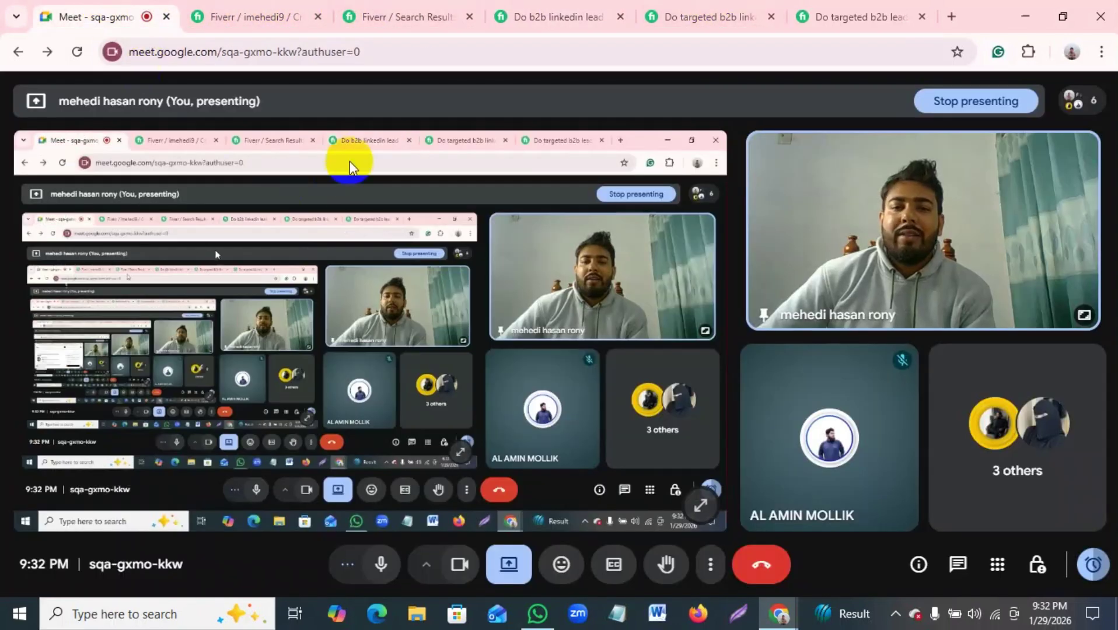
{"action": "left_click", "coordinate": [352, 11]}
{"action": "left_click", "coordinate": [249, 14]}
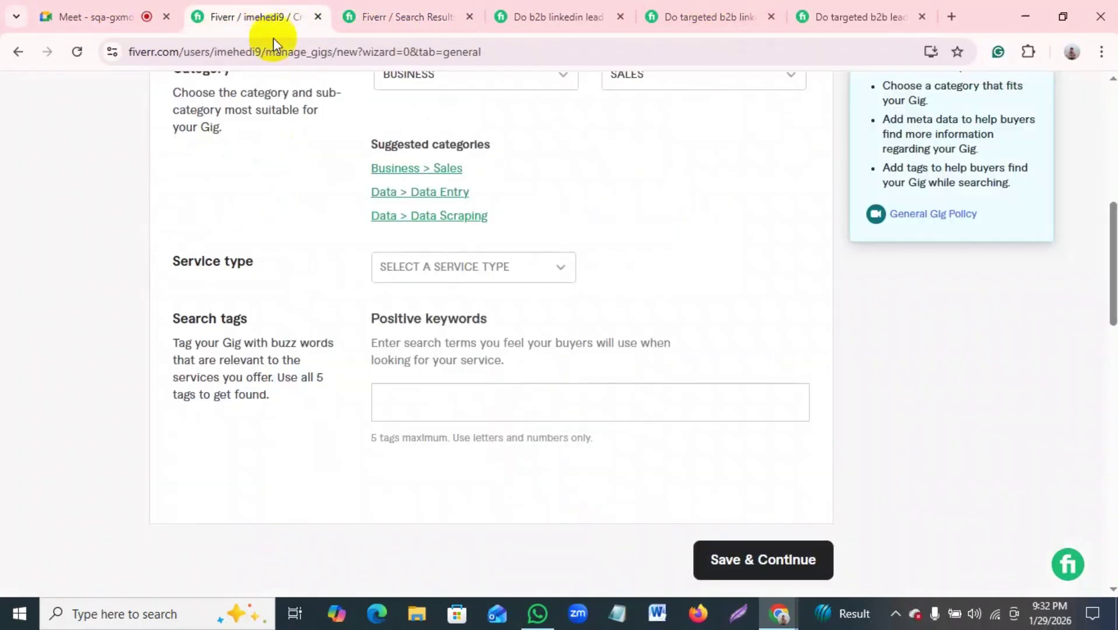
Step: Set the draft gig's service type to Lead Generation
{"action": "left_click", "coordinate": [470, 268]}
{"action": "left_click", "coordinate": [429, 418]}
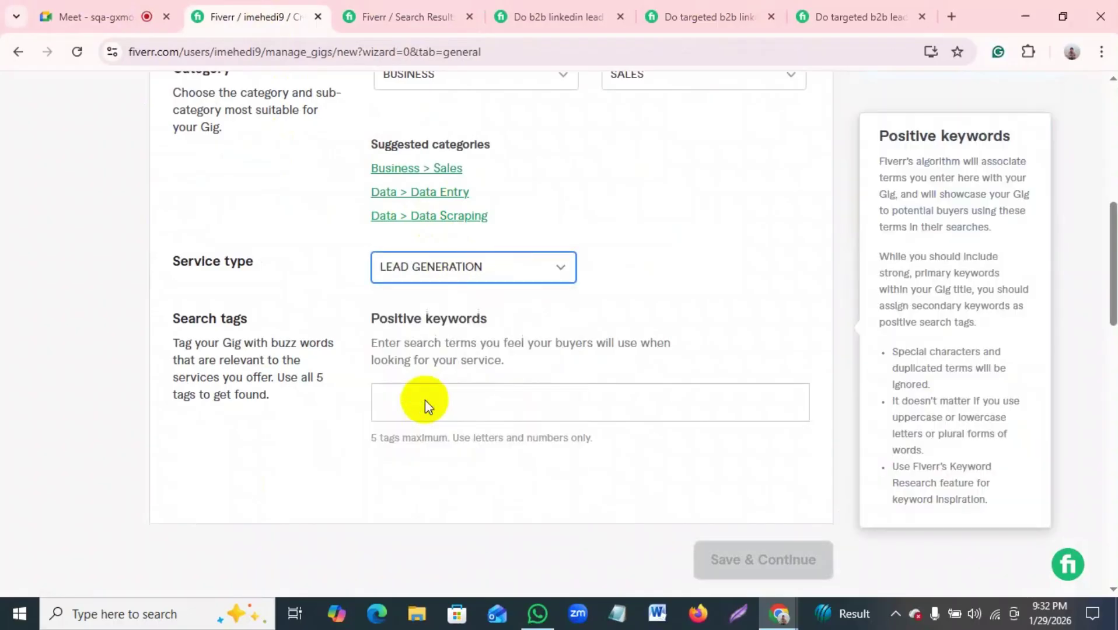
{"action": "scroll", "coordinate": [426, 407], "scroll_direction": "up", "scroll_amount": 8}
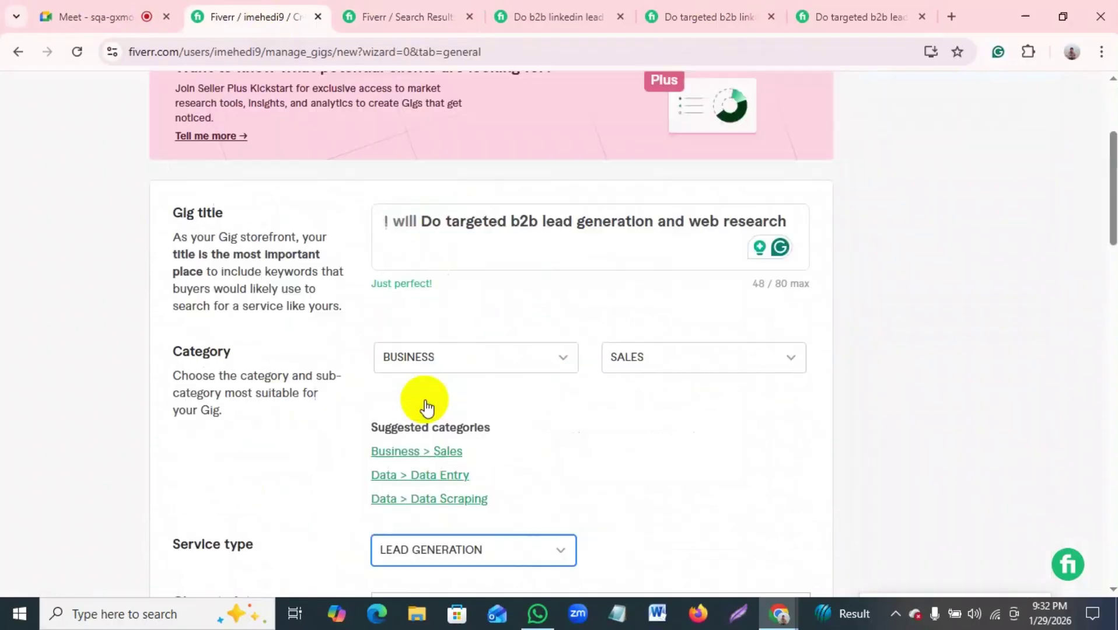
Step: Check the list of people in the Google Meet call, then go back to the draft gig on Fiverr
{"action": "left_click", "coordinate": [63, 11]}
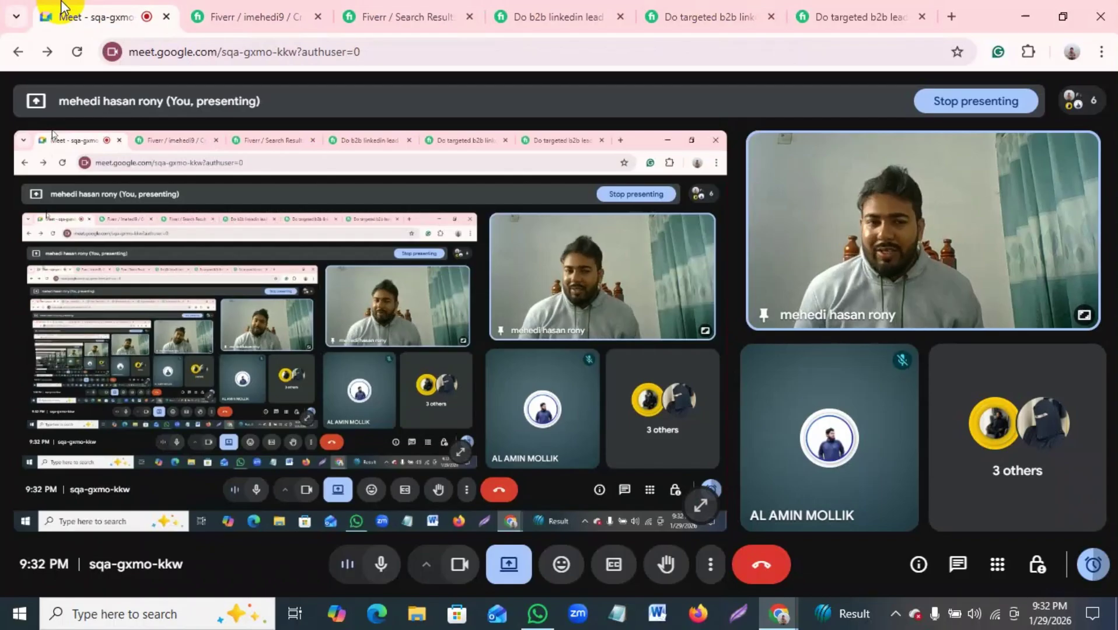
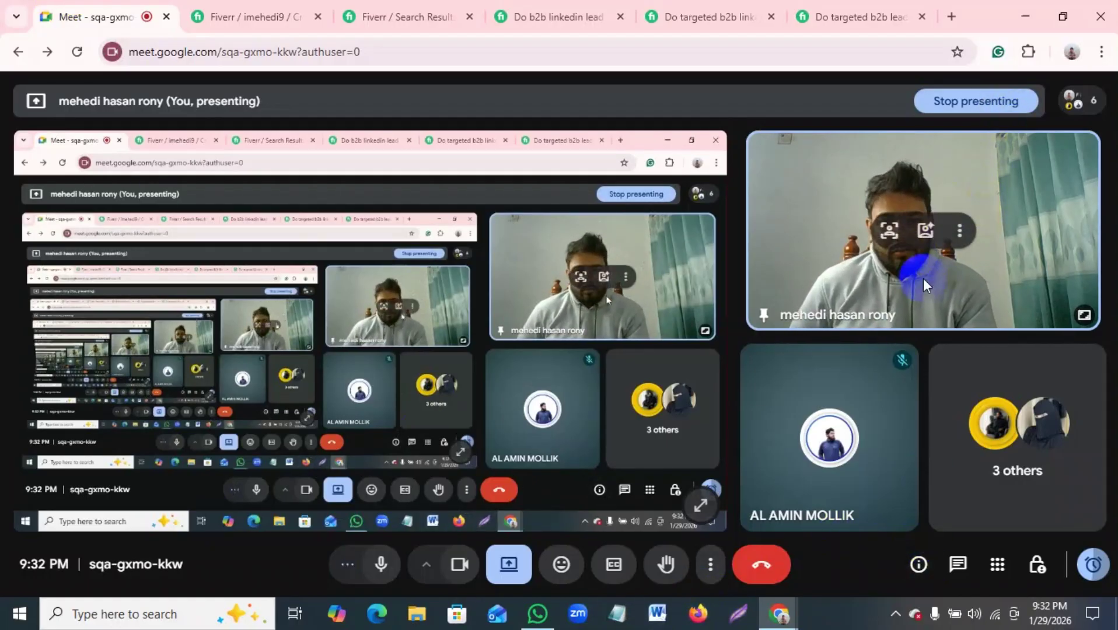
{"action": "left_click", "coordinate": [1092, 103]}
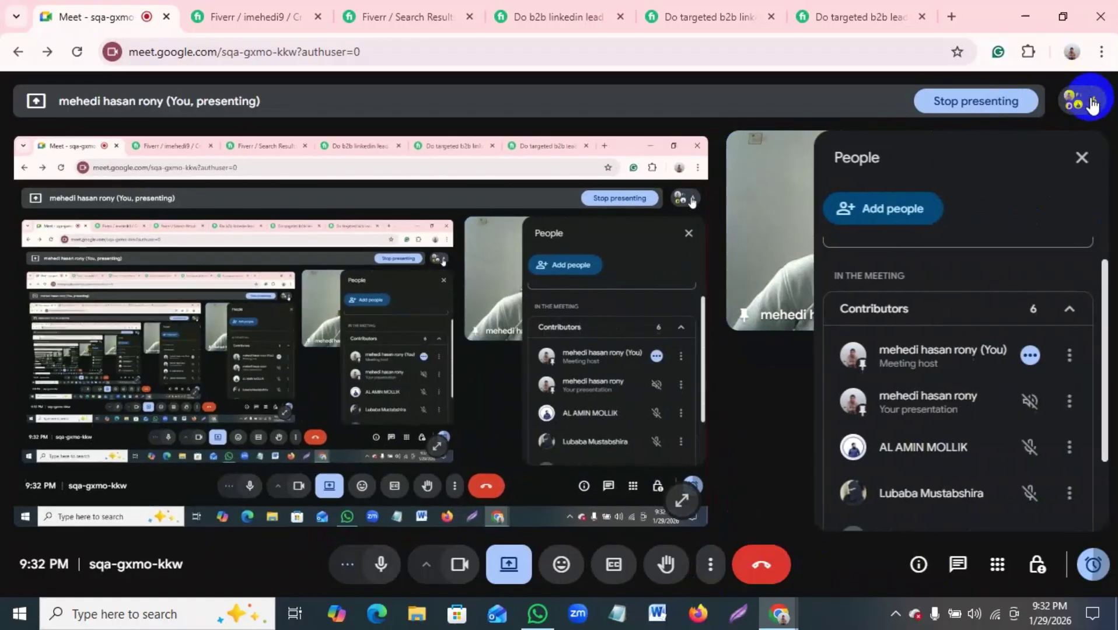
{"action": "left_click", "coordinate": [1077, 153]}
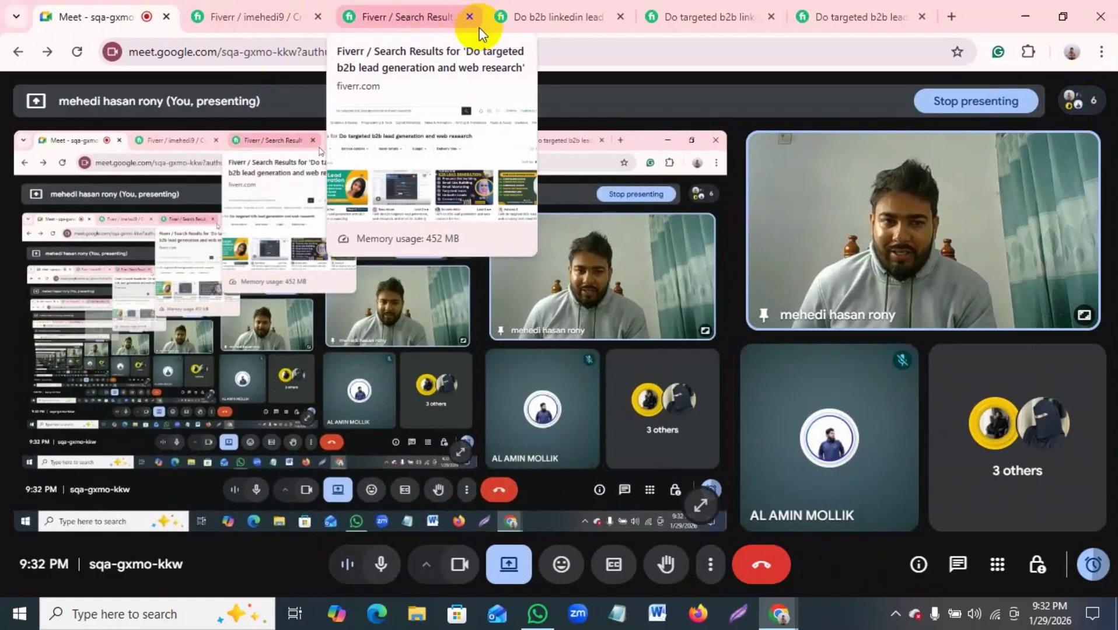
{"action": "left_click", "coordinate": [209, 19]}
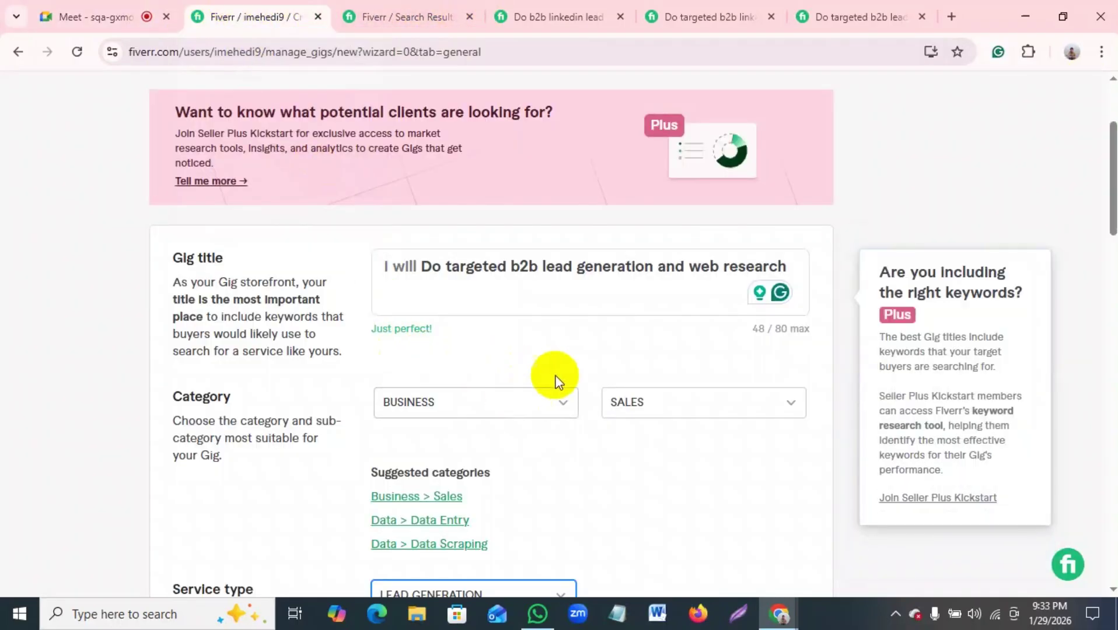
Step: Point out the Service type and Gig metadata sections, and view the industry options before returning to the language metadata
{"action": "scroll", "coordinate": [555, 383], "scroll_direction": "down", "scroll_amount": 5}
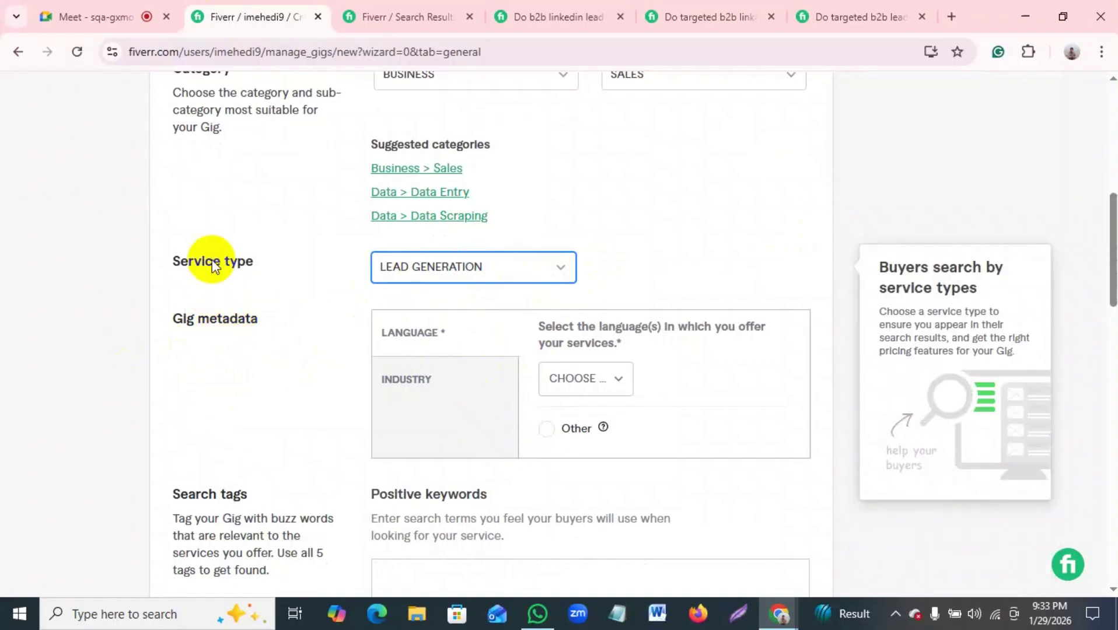
{"action": "left_click", "coordinate": [248, 264]}
{"action": "left_click_drag", "start_coordinate": [248, 264], "coordinate": [292, 274]}
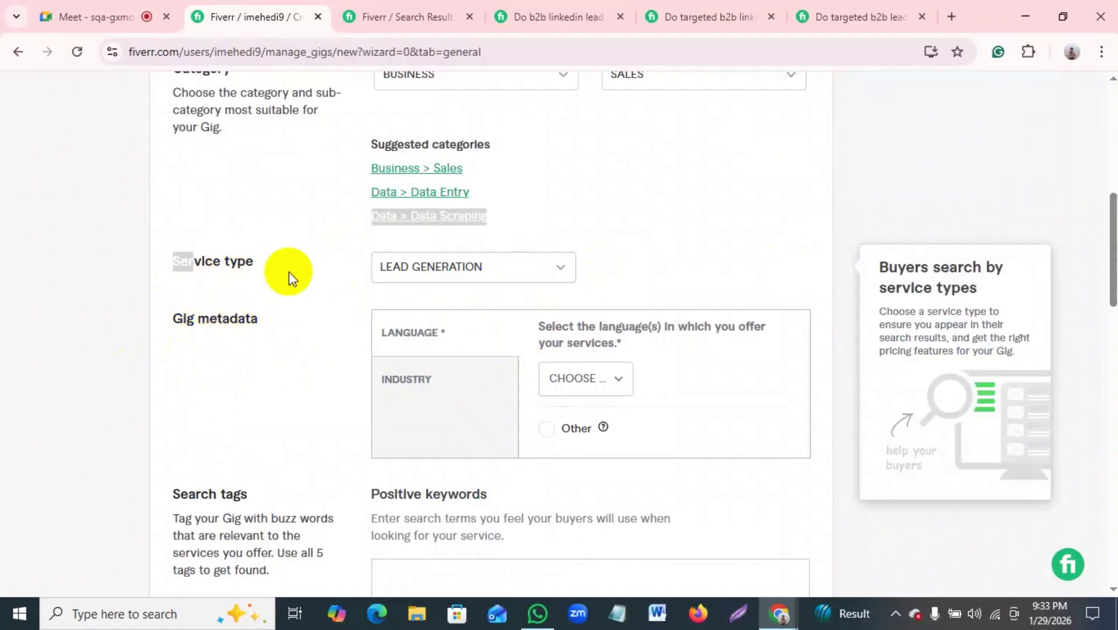
{"action": "left_click_drag", "start_coordinate": [188, 333], "coordinate": [235, 318]}
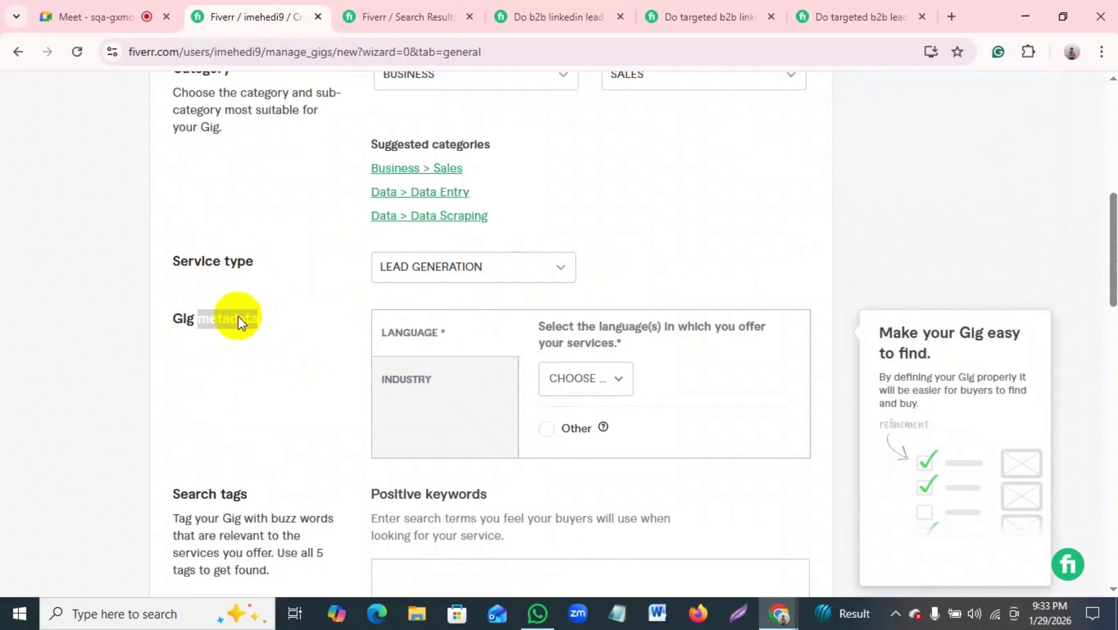
{"action": "scroll", "coordinate": [423, 376], "scroll_direction": "down", "scroll_amount": 3}
{"action": "left_click", "coordinate": [445, 238]}
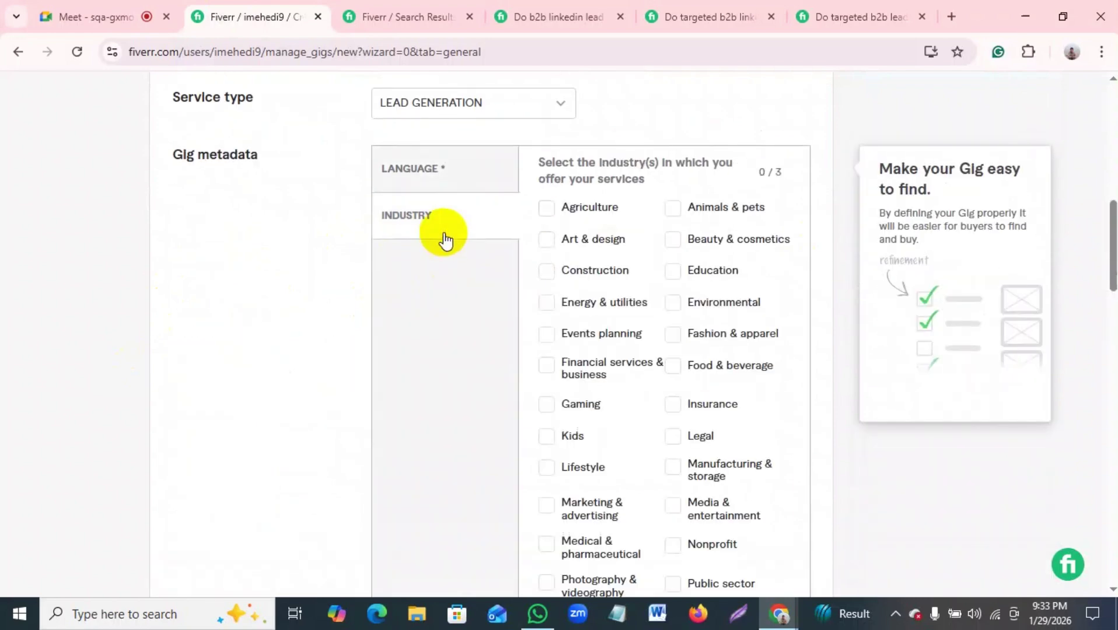
{"action": "left_click", "coordinate": [422, 181]}
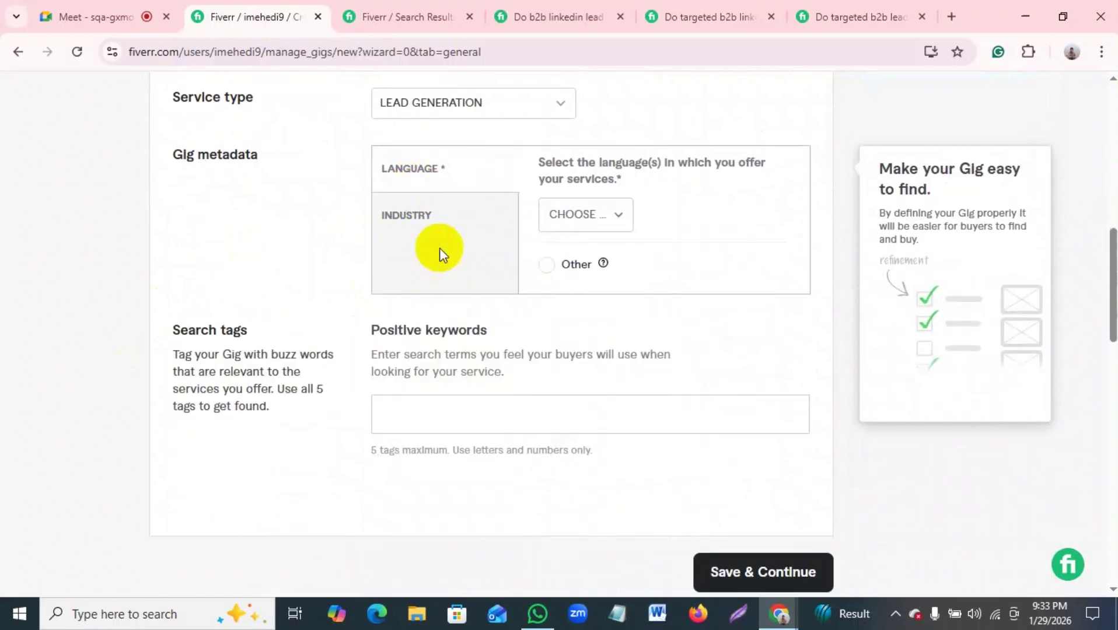
Step: Set the language in which the gig's services are offered to Bengali
{"action": "left_click", "coordinate": [588, 214]}
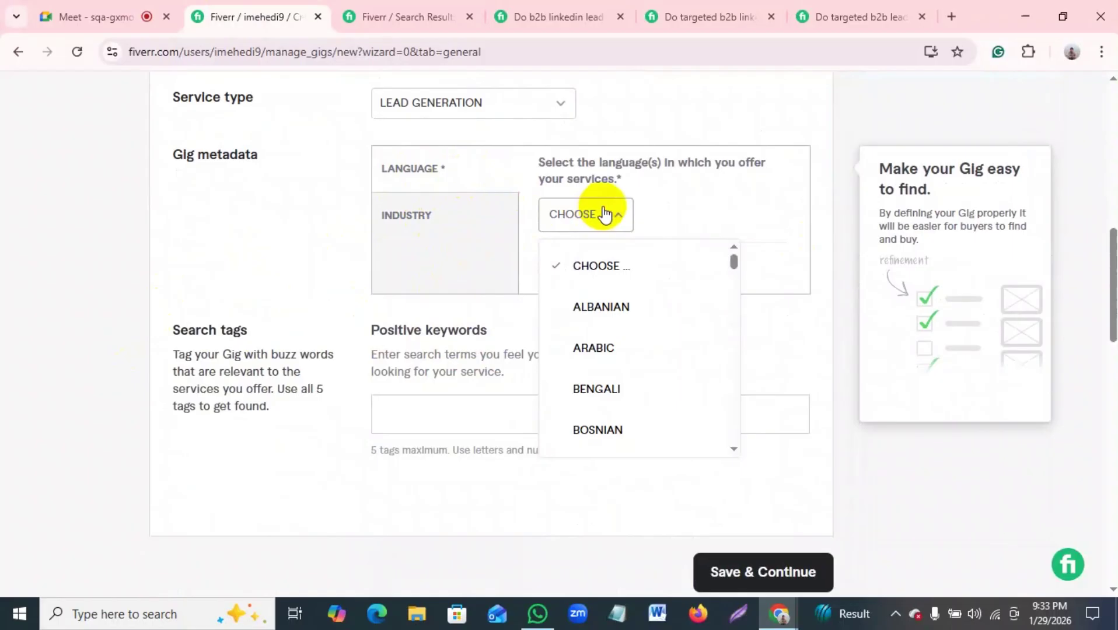
{"action": "scroll", "coordinate": [624, 334], "scroll_direction": "down", "scroll_amount": 3}
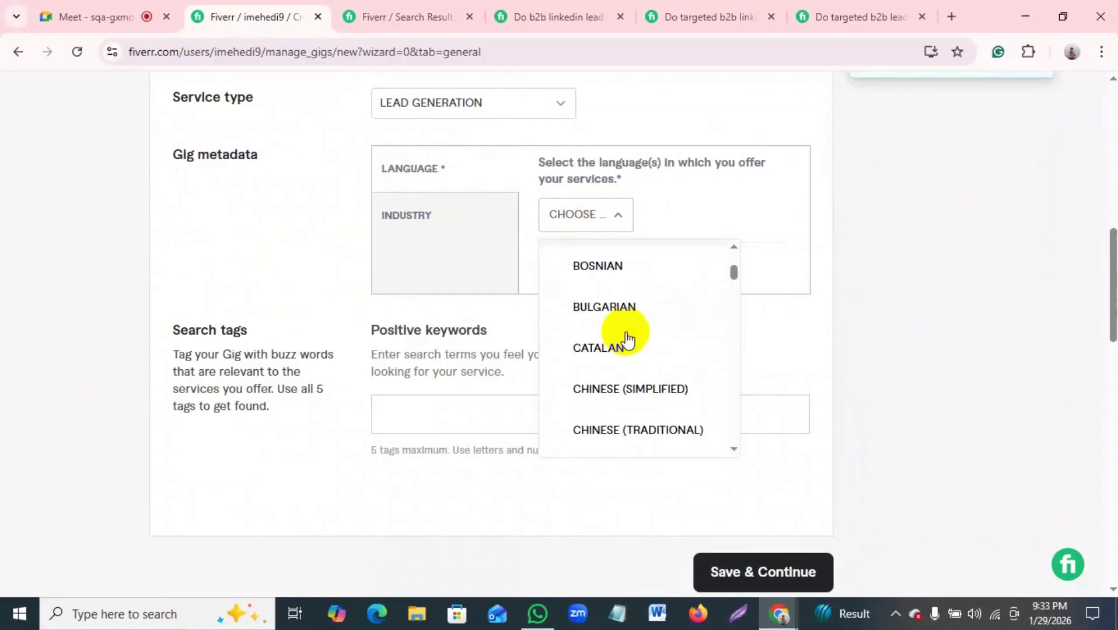
{"action": "scroll", "coordinate": [613, 359], "scroll_direction": "up", "scroll_amount": 3}
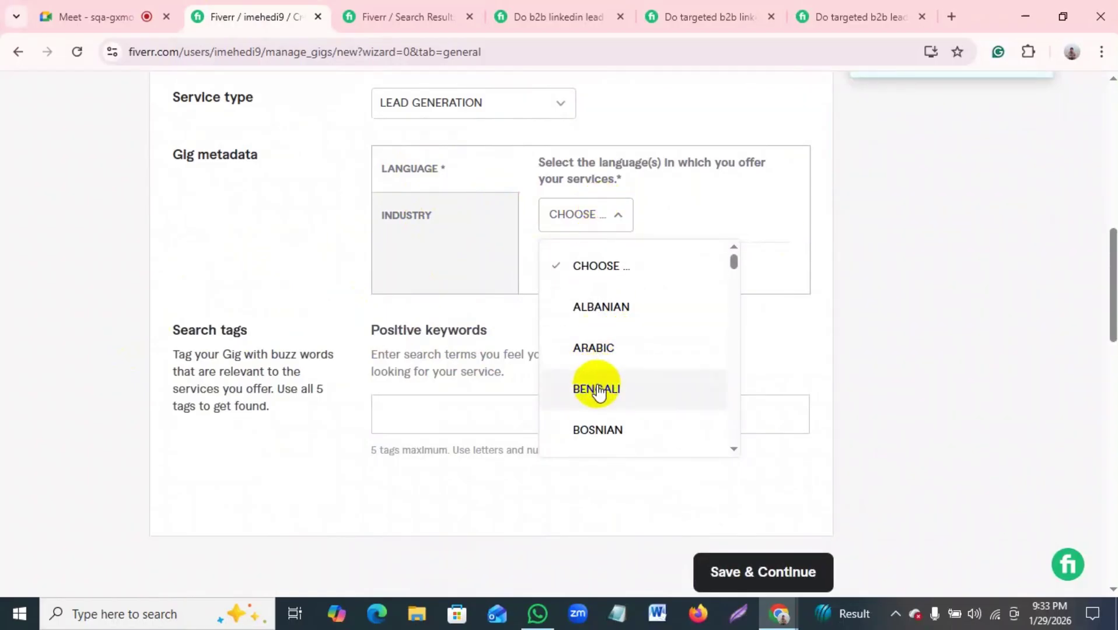
{"action": "left_click", "coordinate": [597, 389]}
{"action": "mouse_move", "coordinate": [602, 263]}
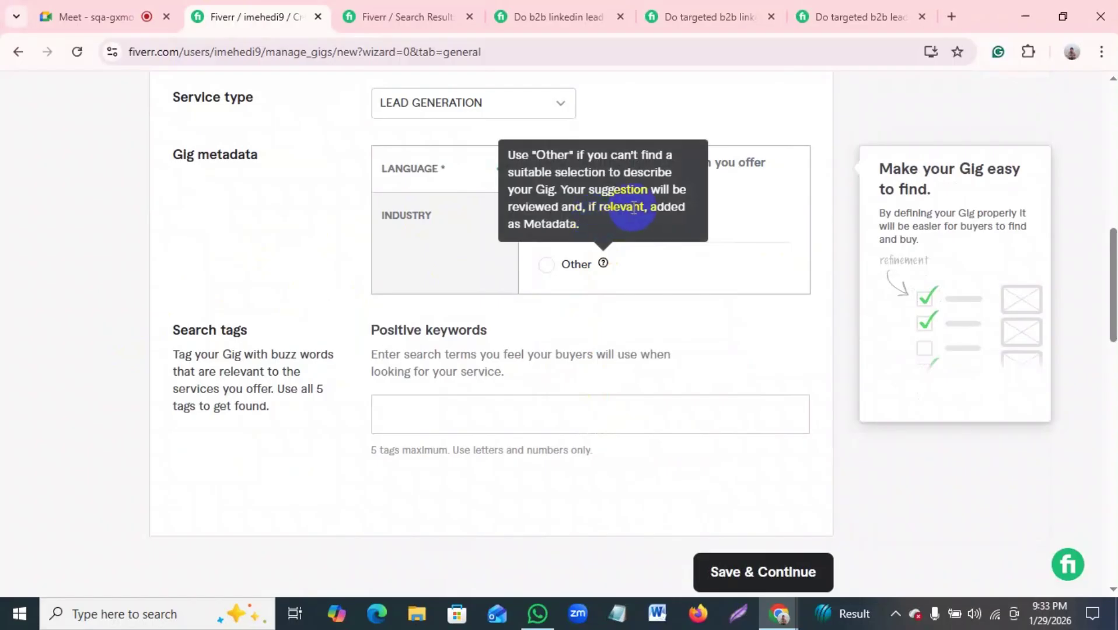
Step: Change the gig's service language to English
{"action": "left_click", "coordinate": [577, 216]}
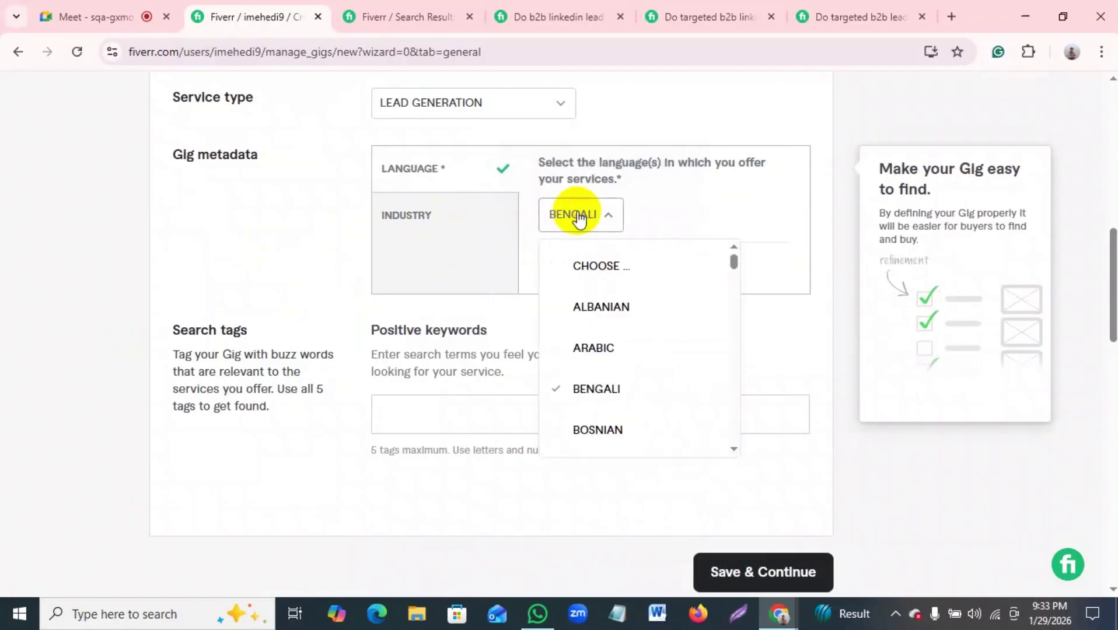
{"action": "scroll", "coordinate": [594, 353], "scroll_direction": "down", "scroll_amount": 3}
{"action": "scroll", "coordinate": [594, 354], "scroll_direction": "up", "scroll_amount": 3}
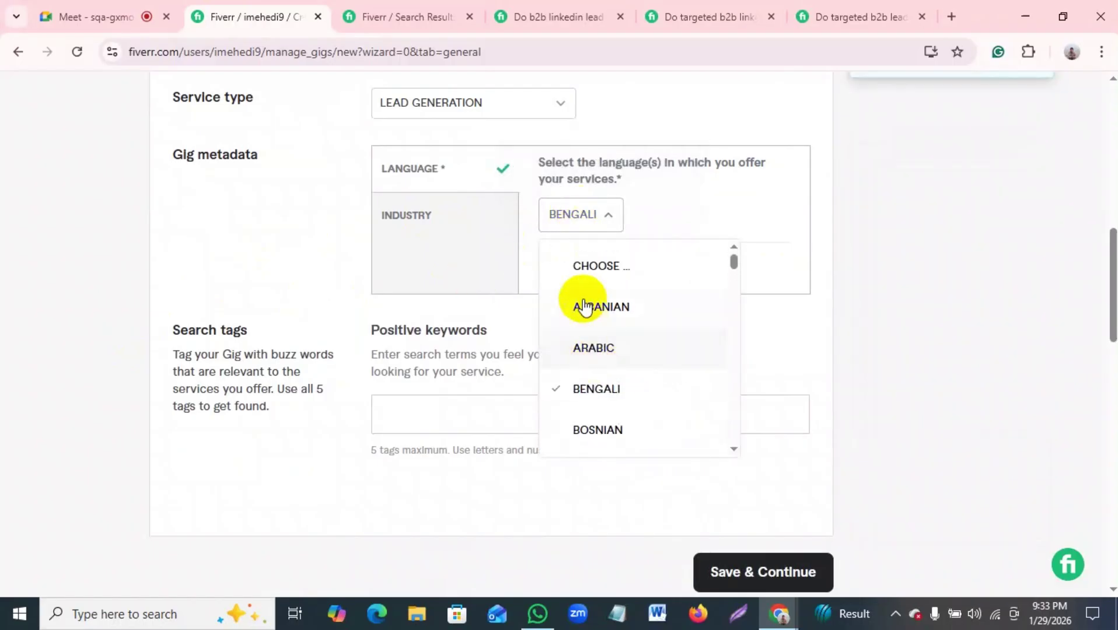
{"action": "scroll", "coordinate": [591, 326], "scroll_direction": "down", "scroll_amount": 3}
{"action": "scroll", "coordinate": [591, 331], "scroll_direction": "up", "scroll_amount": 2}
{"action": "scroll", "coordinate": [593, 334], "scroll_direction": "down", "scroll_amount": 2}
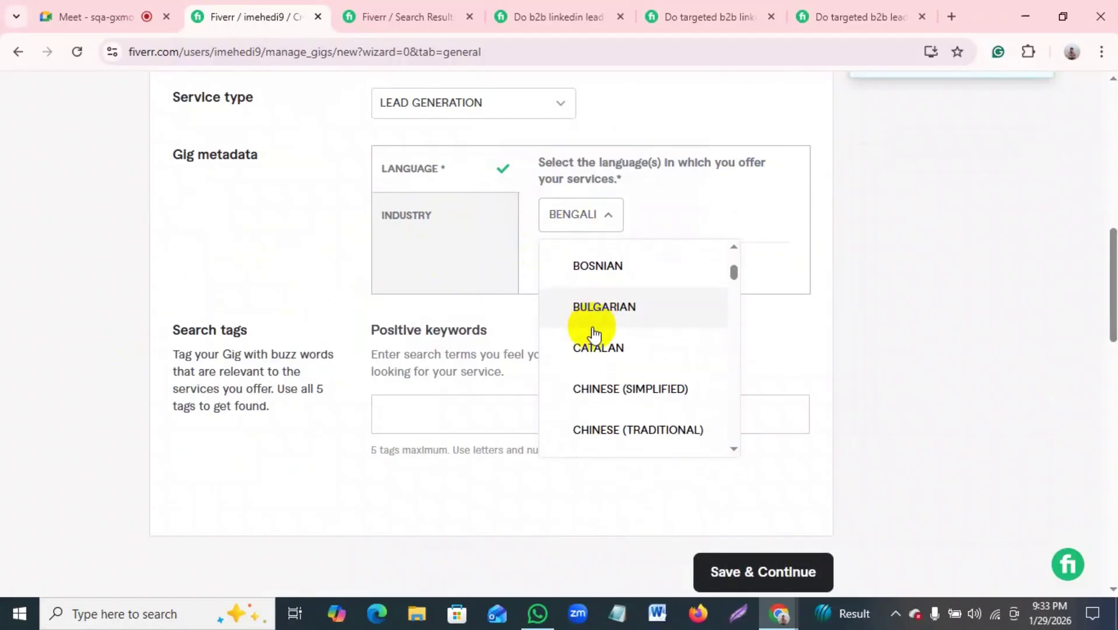
{"action": "scroll", "coordinate": [594, 334], "scroll_direction": "down", "scroll_amount": 6}
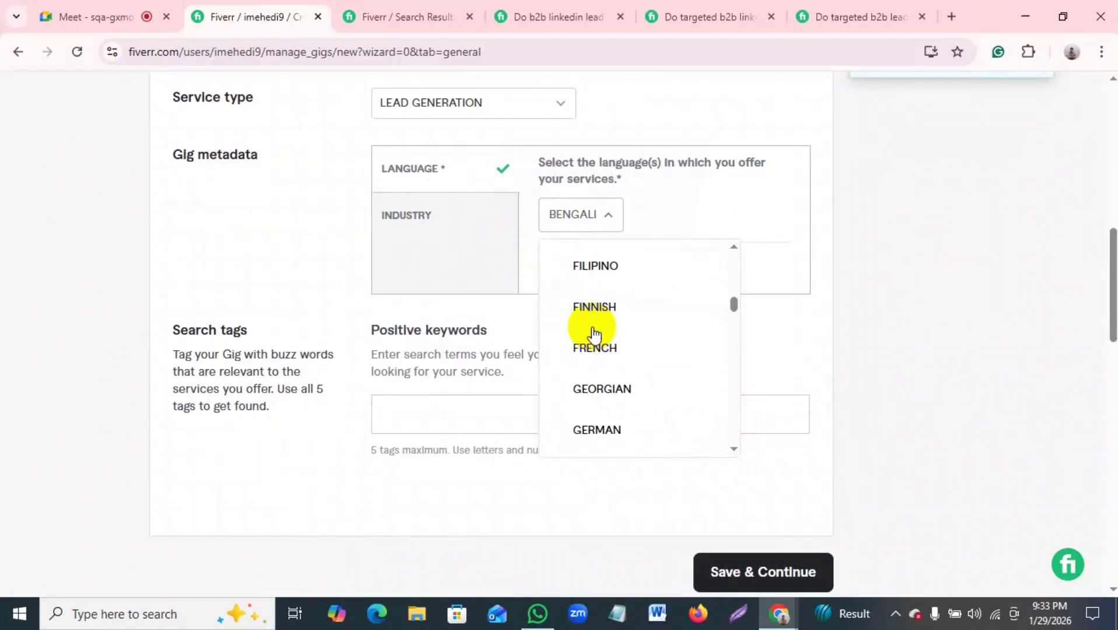
{"action": "scroll", "coordinate": [594, 334], "scroll_direction": "up", "scroll_amount": 2}
{"action": "left_click", "coordinate": [600, 350]}
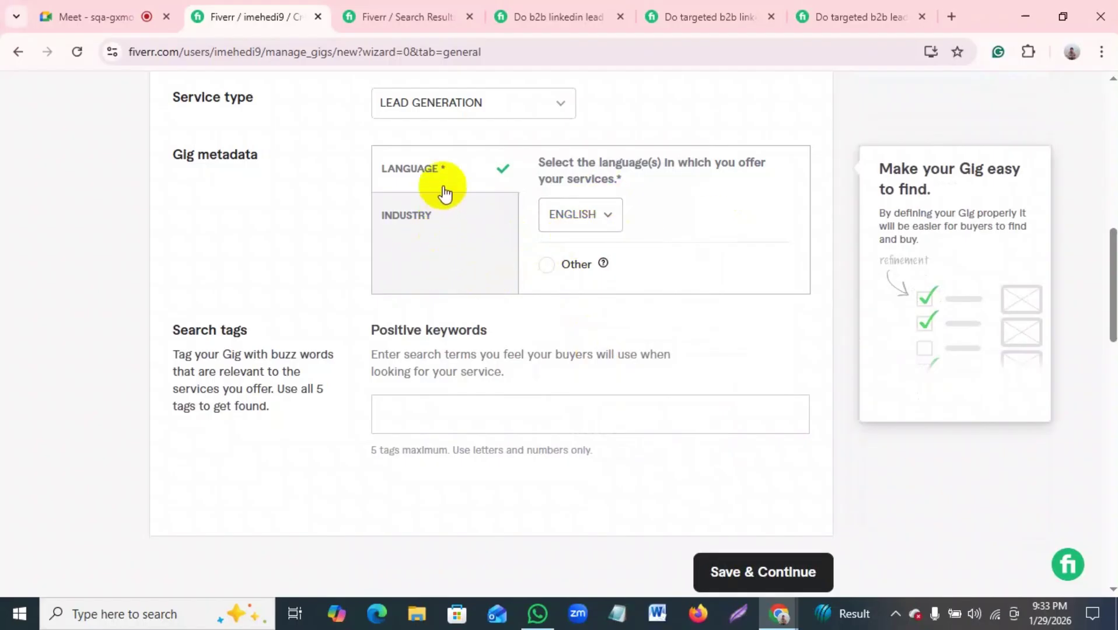
Step: Try the Other option for the gig's language, then select English again
{"action": "left_click", "coordinate": [549, 265]}
{"action": "left_click", "coordinate": [623, 217]}
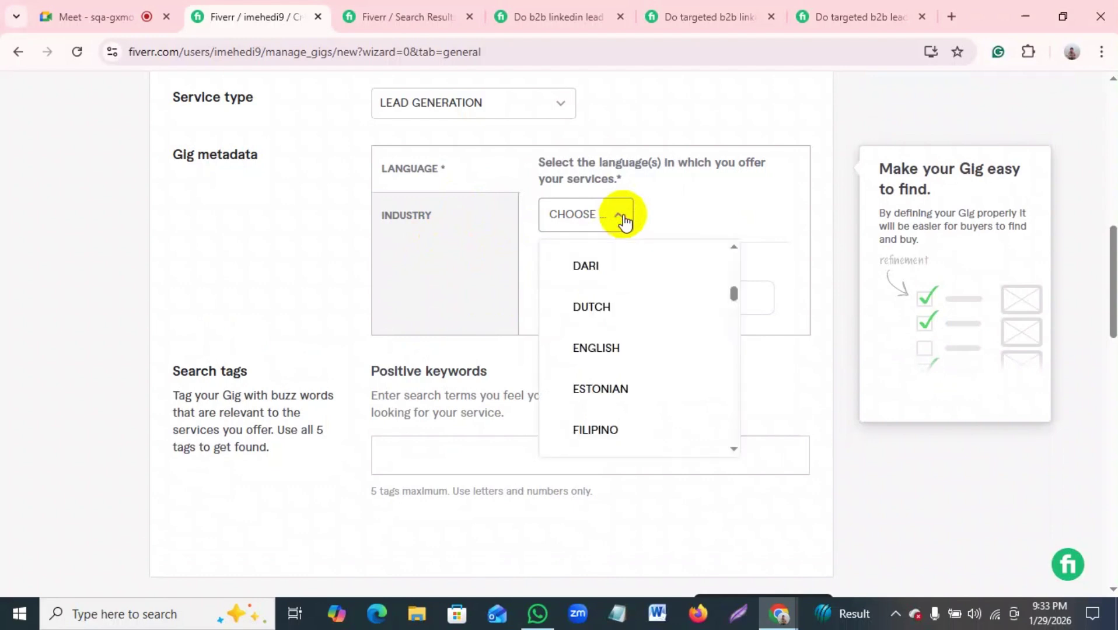
{"action": "left_click", "coordinate": [591, 347]}
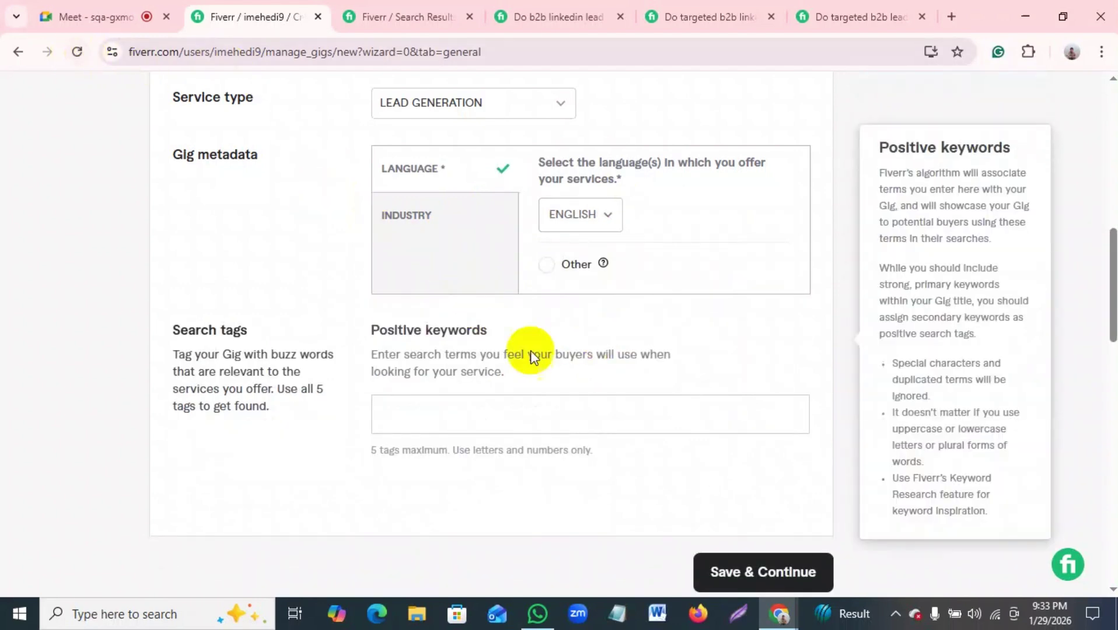
Step: Try to save the gig's overview without search tags, then review the title, category and service type fields
{"action": "left_click", "coordinate": [787, 563]}
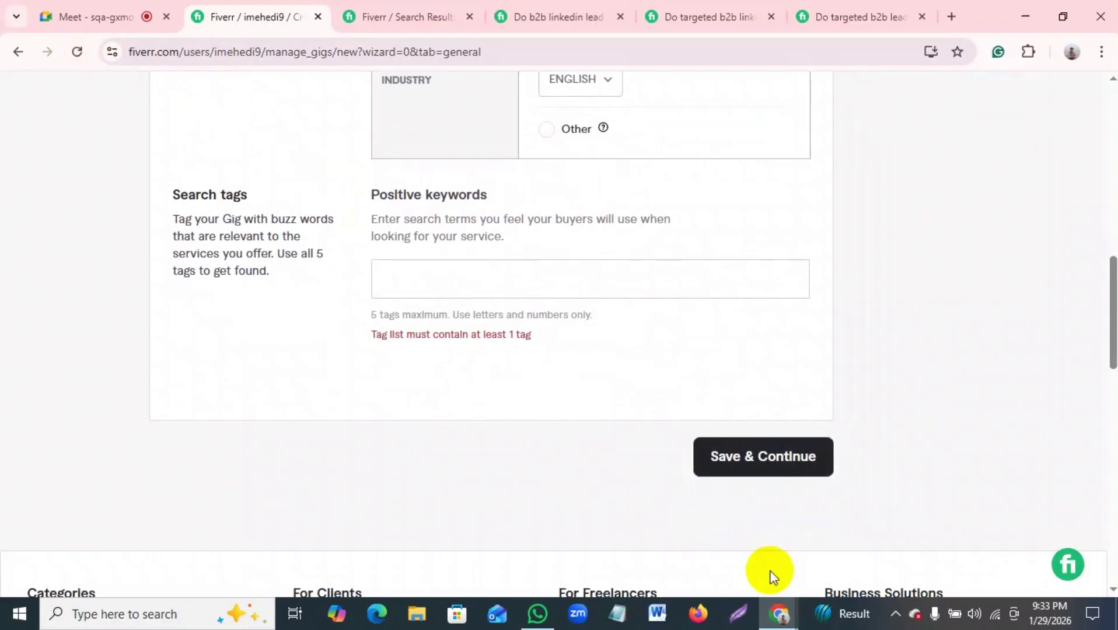
{"action": "scroll", "coordinate": [770, 574], "scroll_direction": "up", "scroll_amount": 15}
{"action": "scroll", "coordinate": [525, 444], "scroll_direction": "down", "scroll_amount": 5}
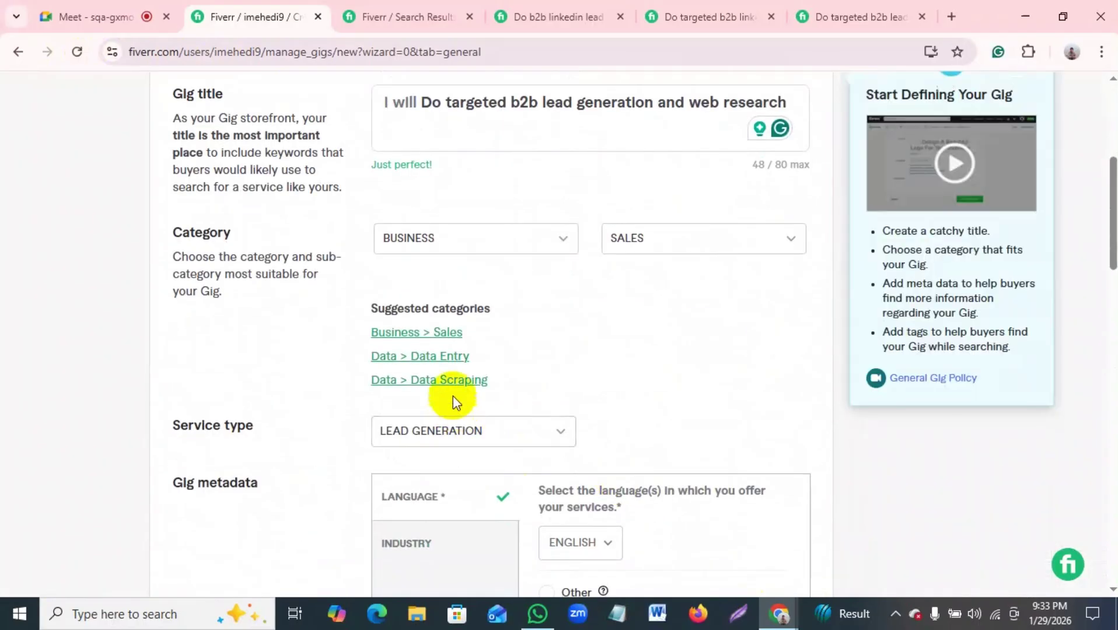
{"action": "scroll", "coordinate": [455, 401], "scroll_direction": "down", "scroll_amount": 3}
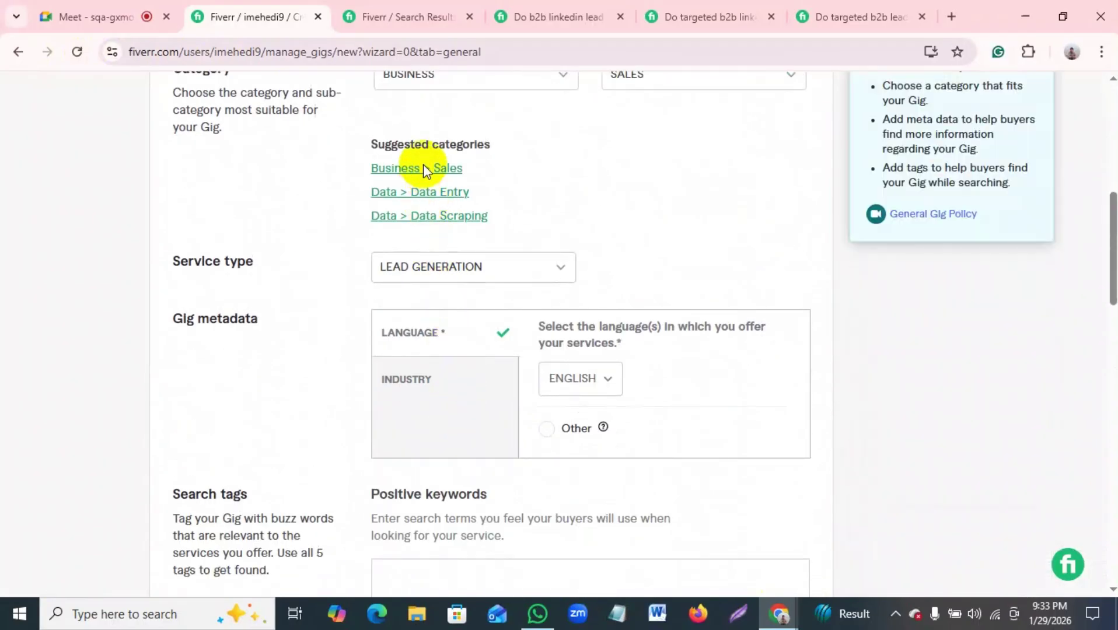
Step: Apply the suggested category Business > Sales and set the service type to Lead Generation again
{"action": "left_click", "coordinate": [423, 168]}
{"action": "left_click", "coordinate": [499, 267]}
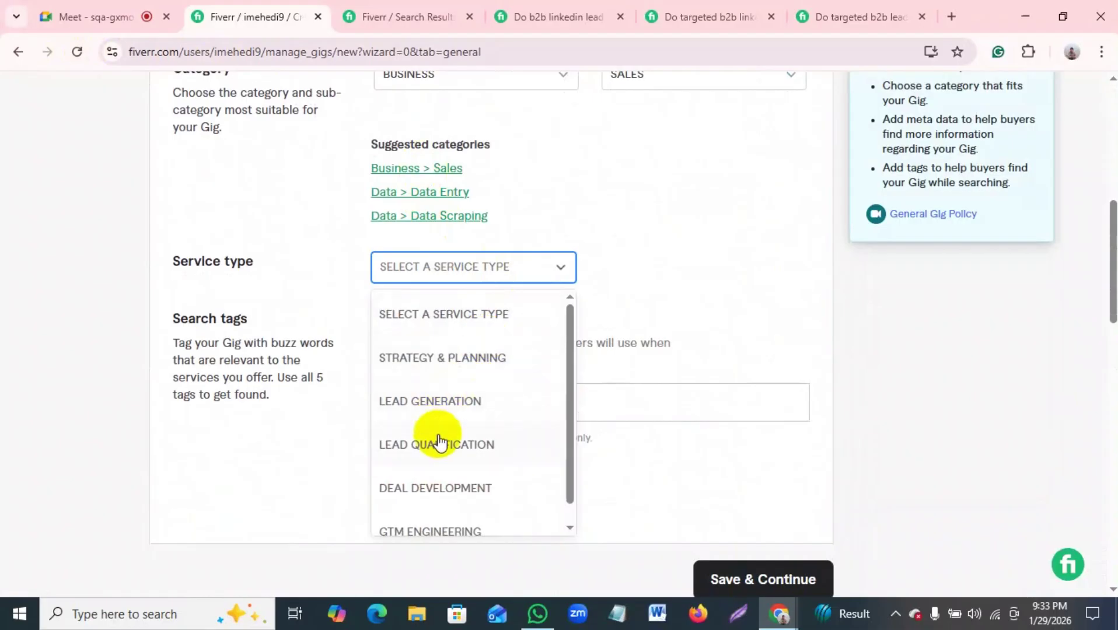
{"action": "left_click", "coordinate": [429, 404]}
{"action": "scroll", "coordinate": [440, 332], "scroll_direction": "down", "scroll_amount": 3}
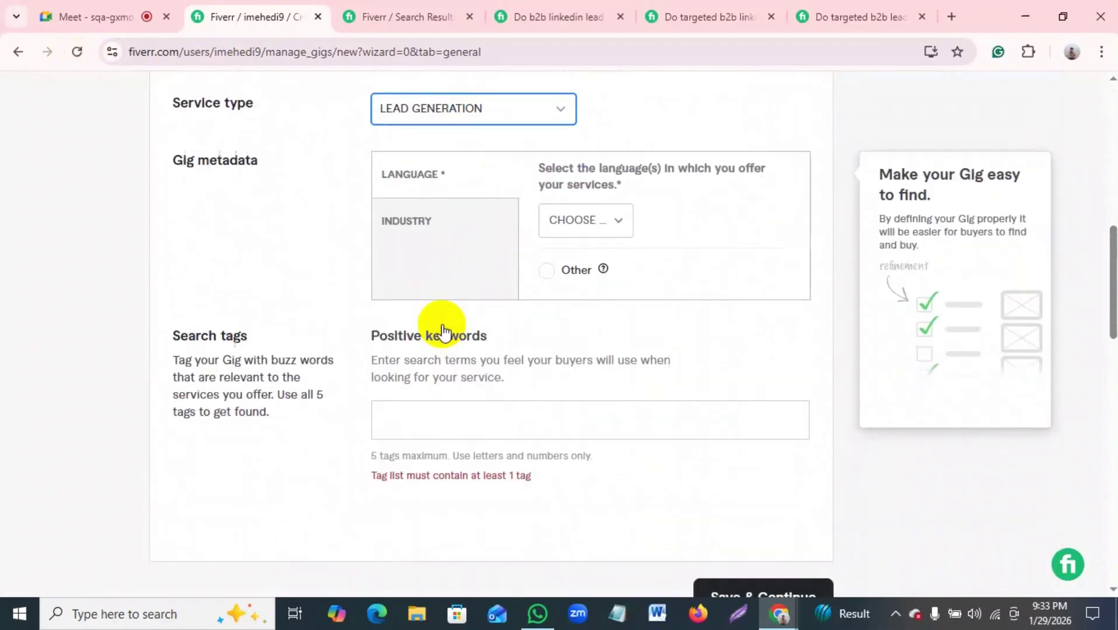
Step: Open the gig's industry metadata and examine the industries listed on the reference gig "I will do b2b linkedin lead generation and web research"
{"action": "left_click", "coordinate": [434, 237]}
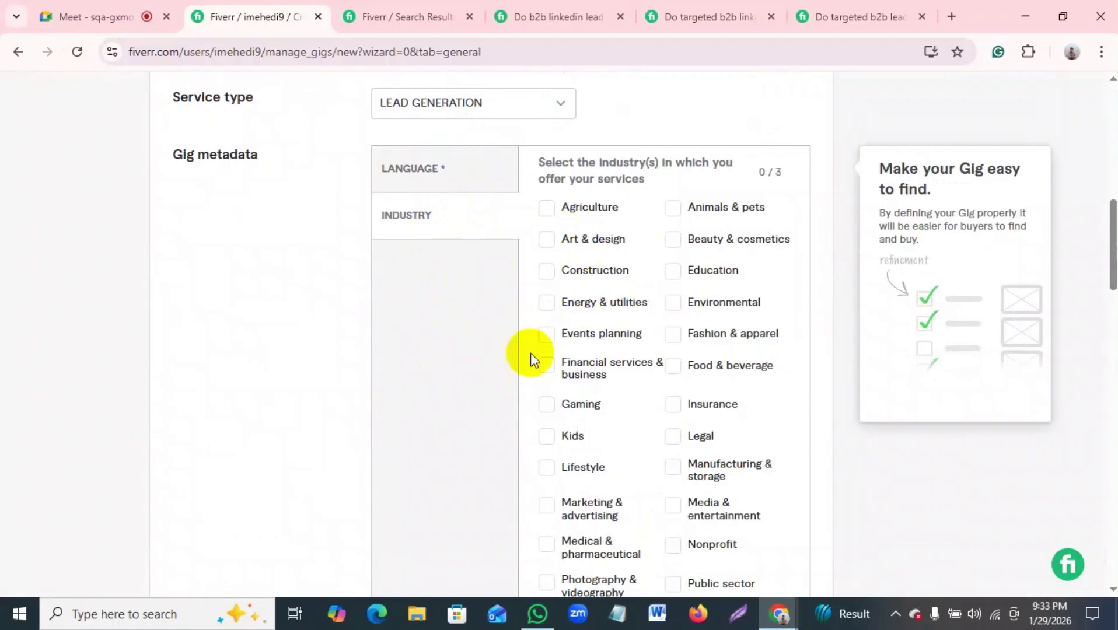
{"action": "scroll", "coordinate": [532, 356], "scroll_direction": "down", "scroll_amount": 3}
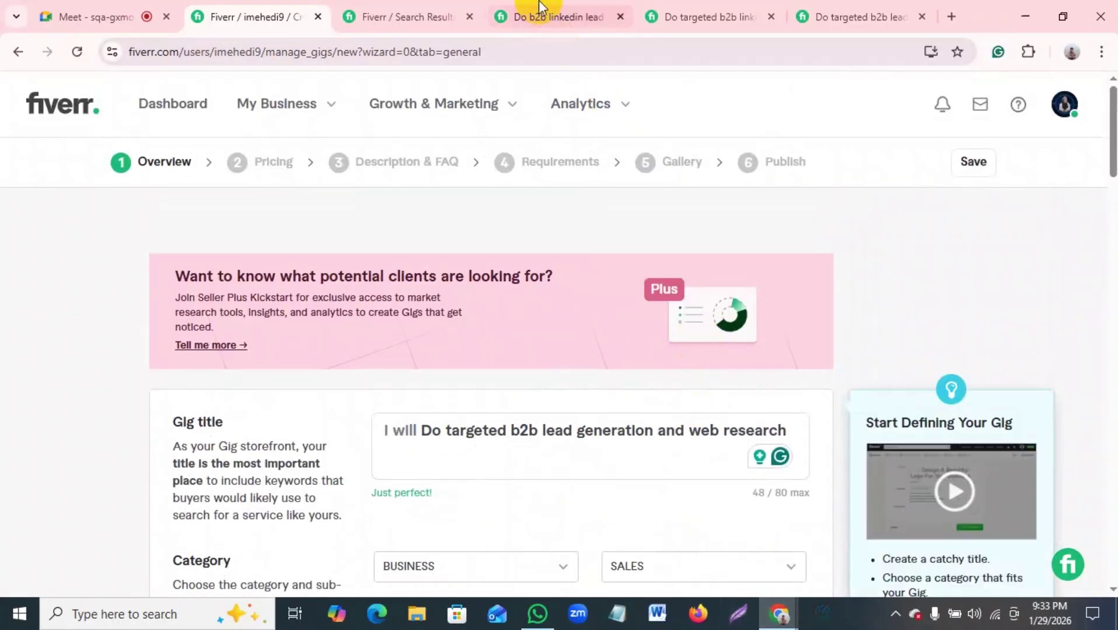
{"action": "left_click", "coordinate": [538, 14]}
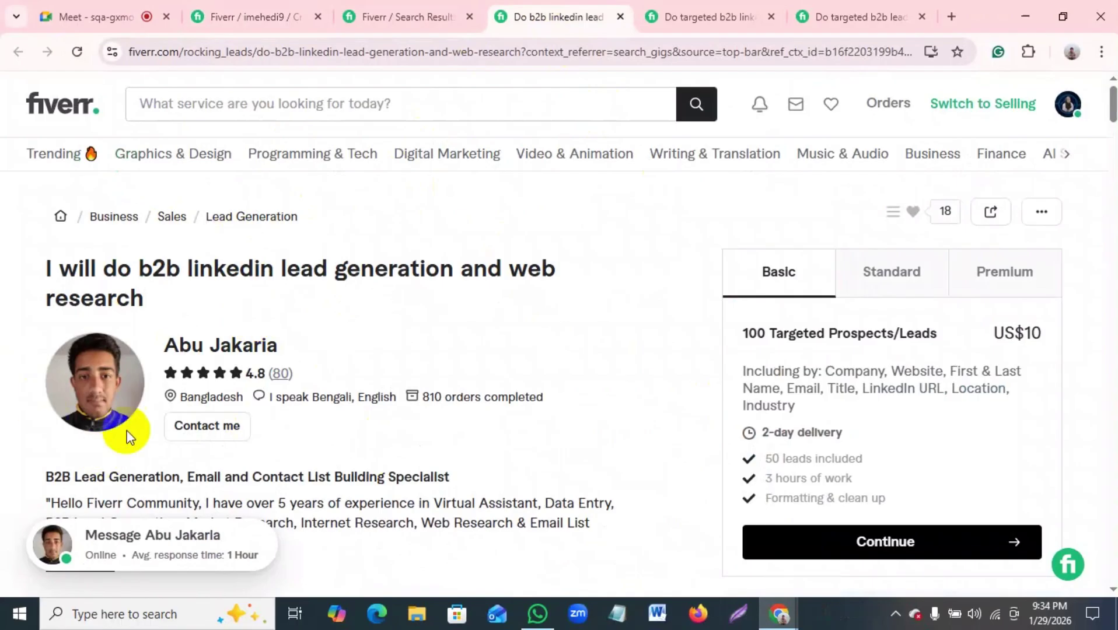
{"action": "scroll", "coordinate": [369, 398], "scroll_direction": "down", "scroll_amount": 15}
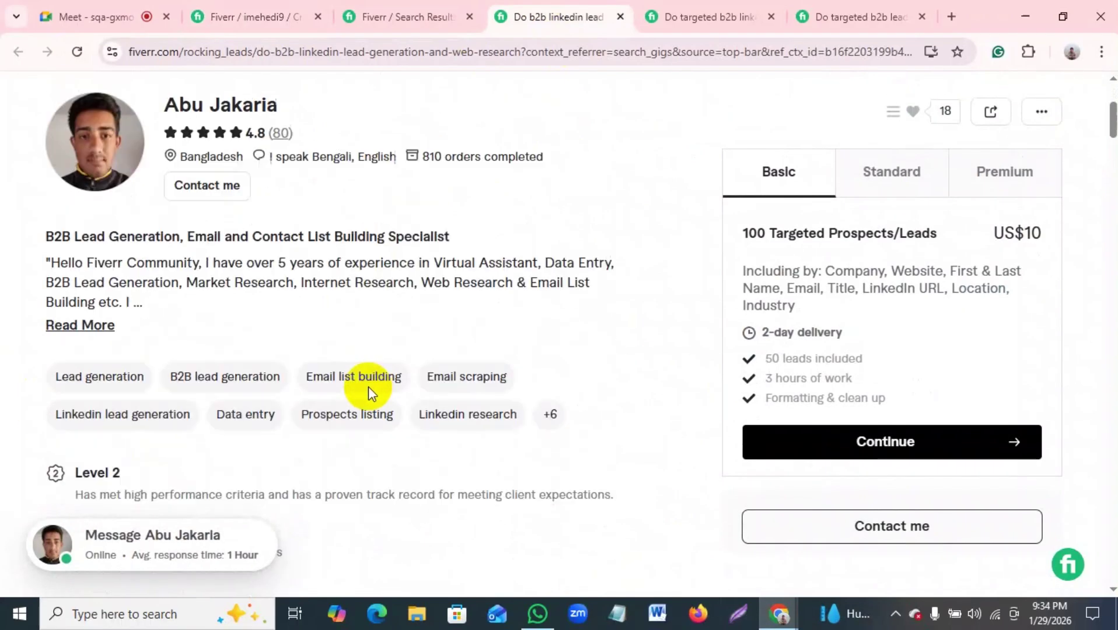
{"action": "scroll", "coordinate": [369, 386], "scroll_direction": "down", "scroll_amount": 20}
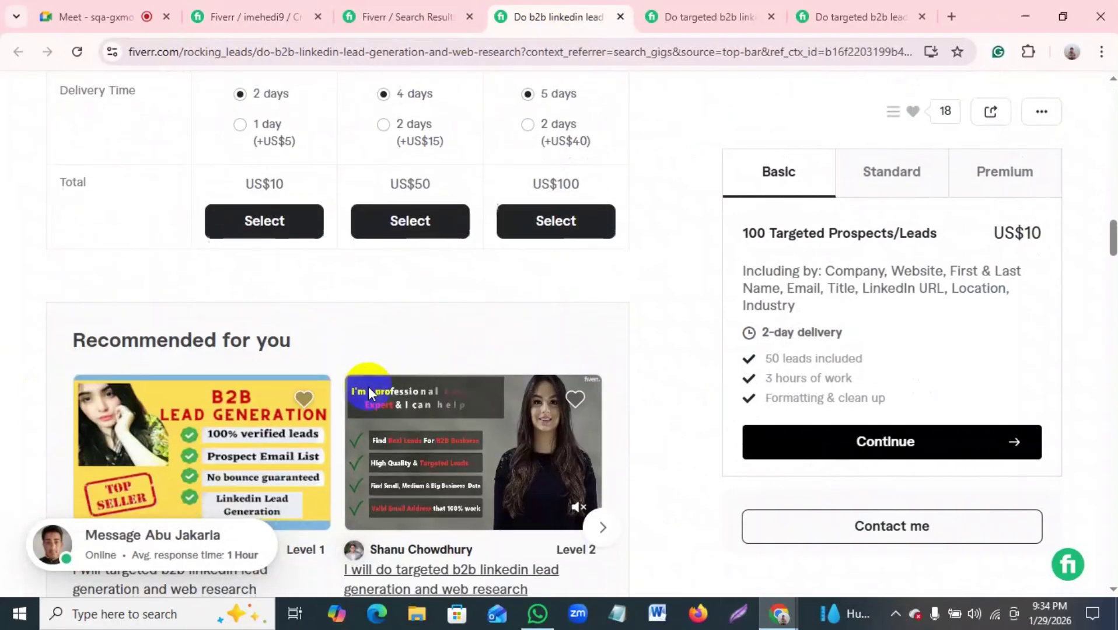
{"action": "scroll", "coordinate": [368, 386], "scroll_direction": "down", "scroll_amount": 10}
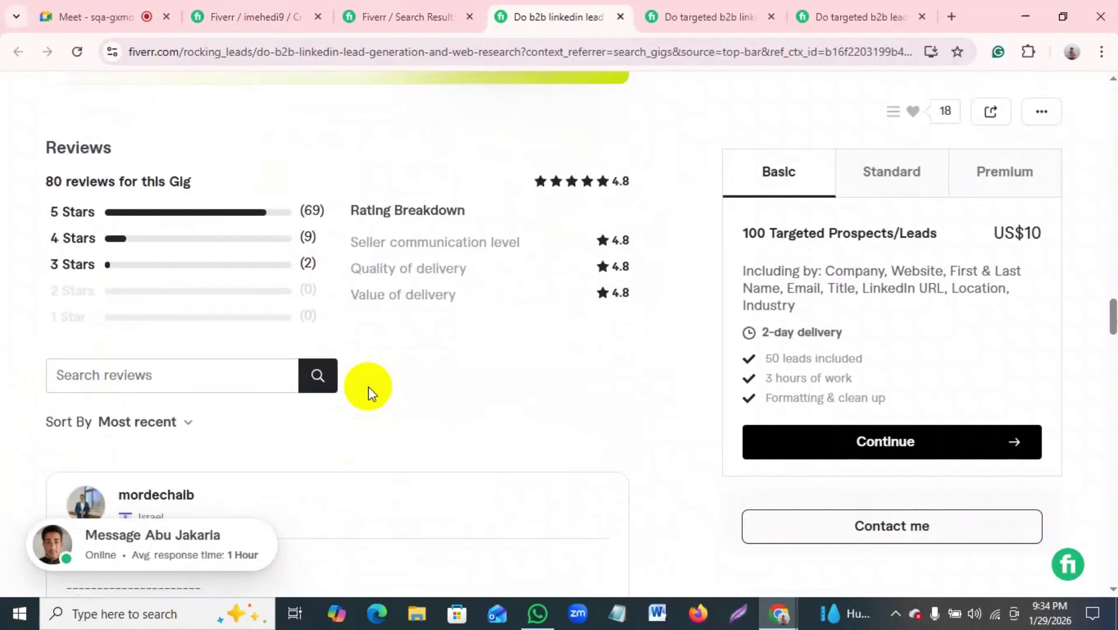
{"action": "scroll", "coordinate": [369, 387], "scroll_direction": "up", "scroll_amount": 15}
{"action": "scroll", "coordinate": [368, 387], "scroll_direction": "up", "scroll_amount": 15}
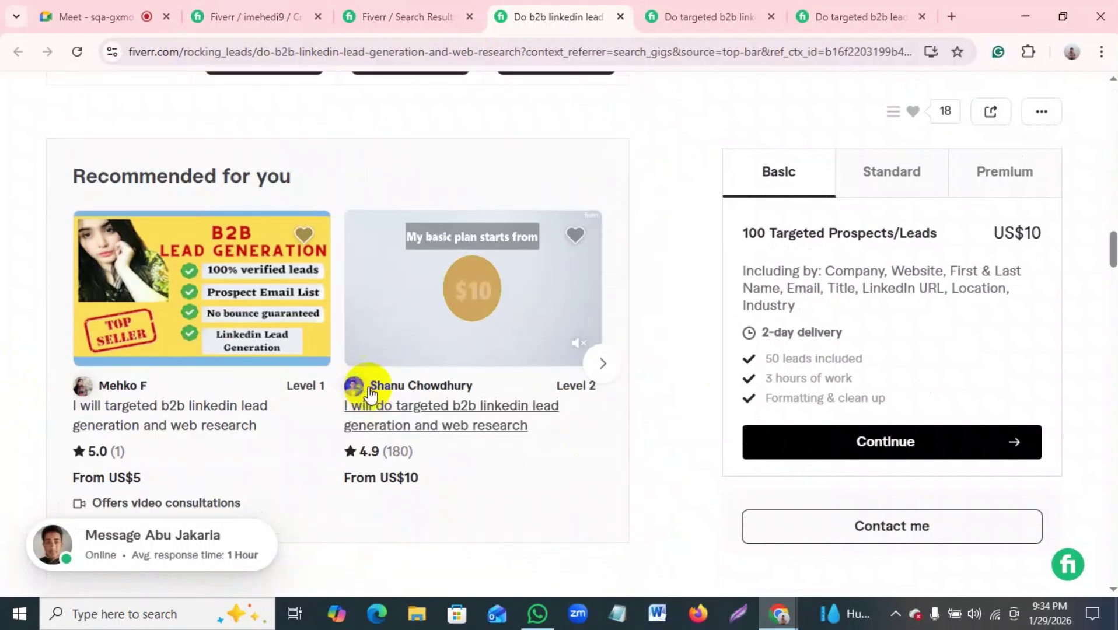
{"action": "scroll", "coordinate": [367, 392], "scroll_direction": "up", "scroll_amount": 10}
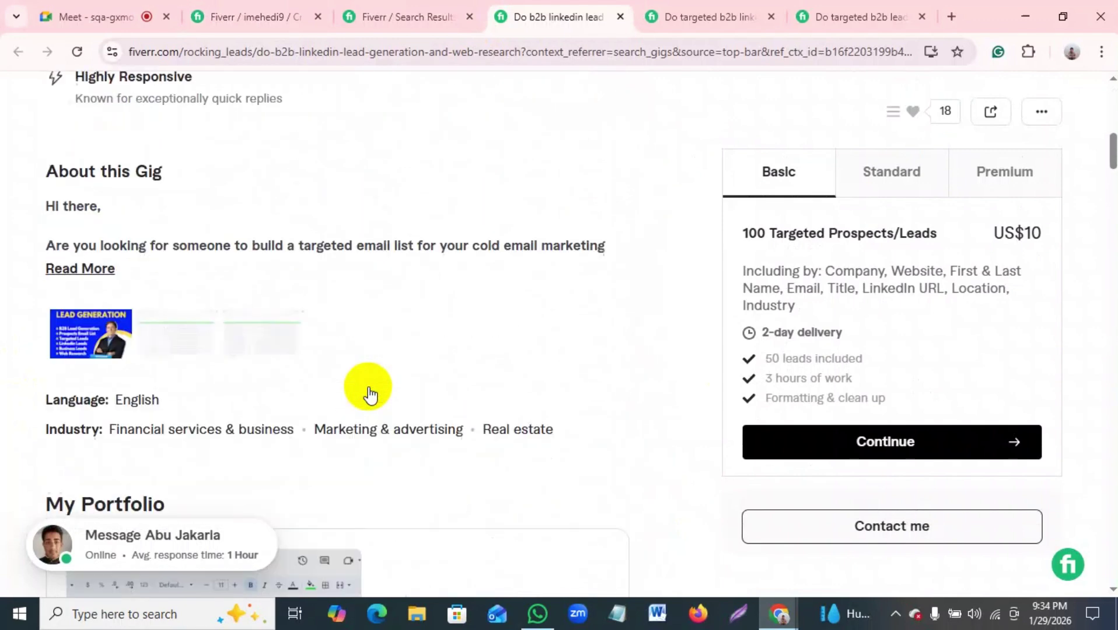
{"action": "scroll", "coordinate": [97, 315], "scroll_direction": "down", "scroll_amount": 2}
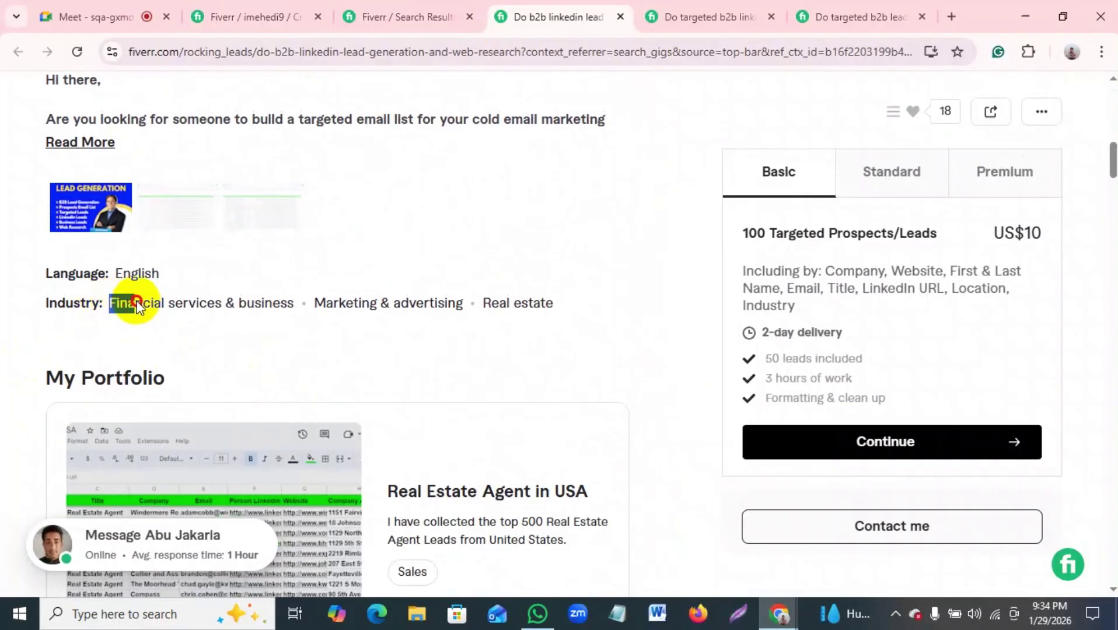
{"action": "left_click_drag", "start_coordinate": [220, 309], "coordinate": [467, 304]}
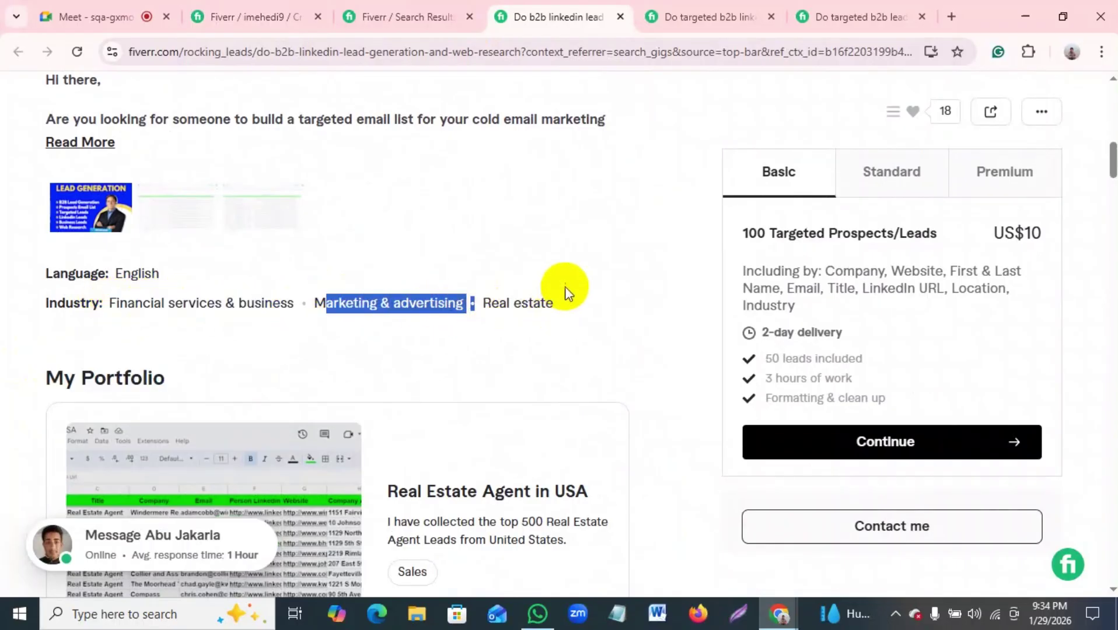
Step: Examine the industries listed under About this Gig on the second reference gig
{"action": "left_click", "coordinate": [694, 9]}
{"action": "scroll", "coordinate": [392, 364], "scroll_direction": "down", "scroll_amount": 15}
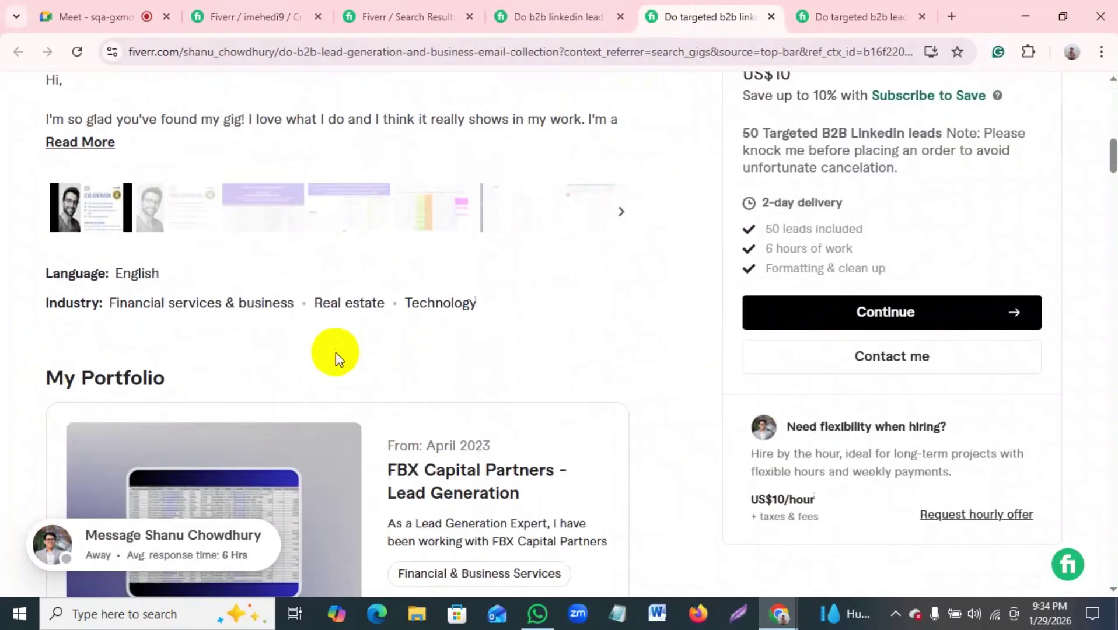
{"action": "scroll", "coordinate": [337, 360], "scroll_direction": "up", "scroll_amount": 5}
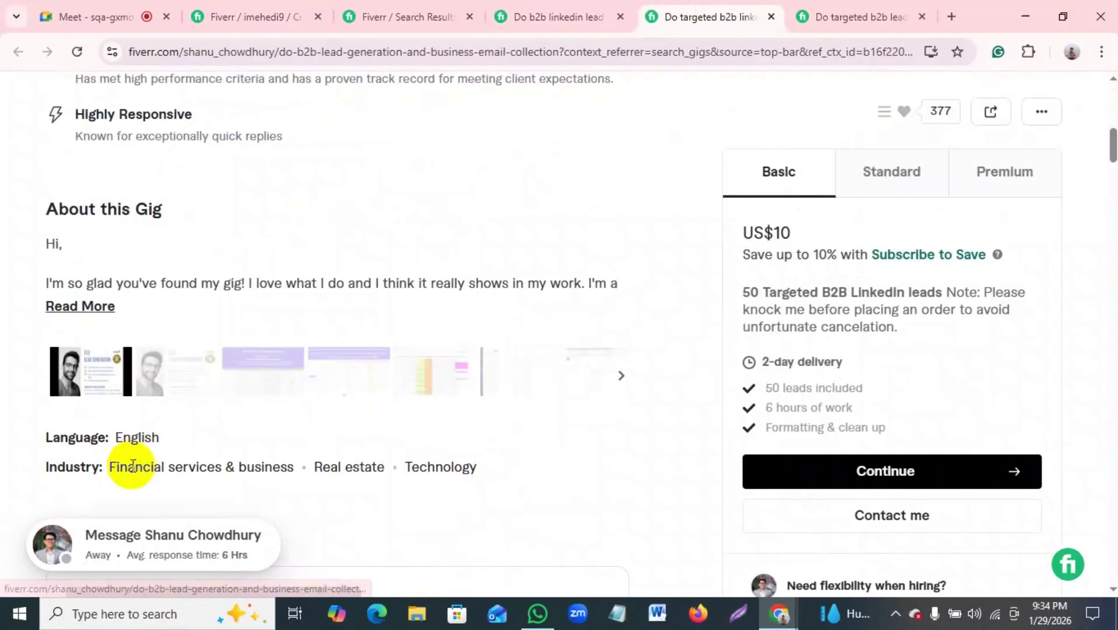
{"action": "left_click_drag", "start_coordinate": [127, 467], "coordinate": [265, 468]}
{"action": "left_click", "coordinate": [329, 470]}
{"action": "left_click_drag", "start_coordinate": [420, 468], "coordinate": [486, 473]}
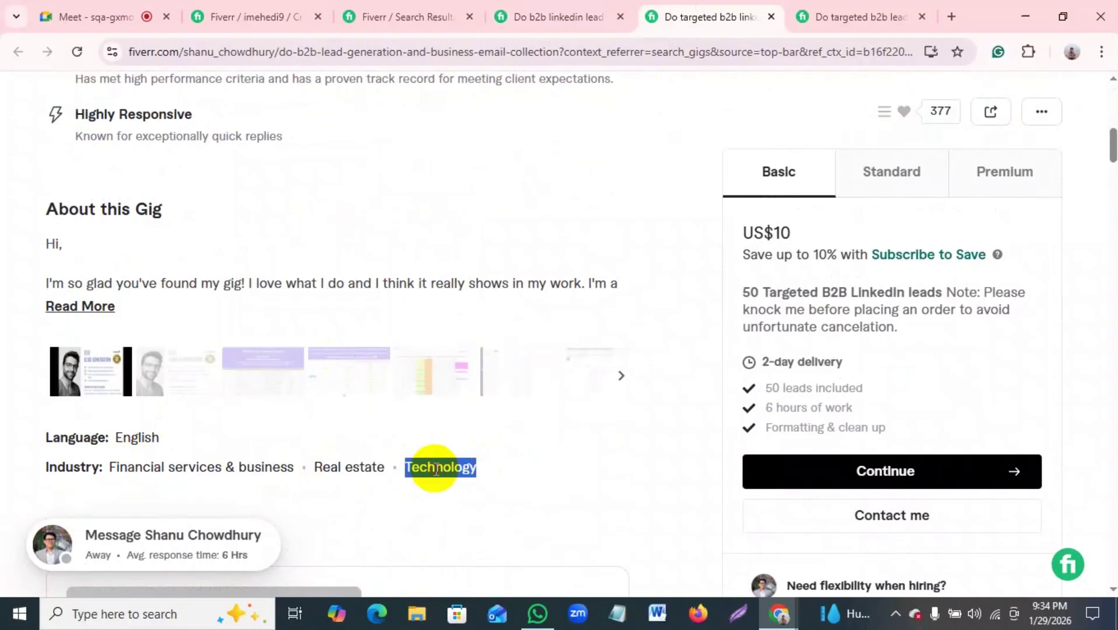
Step: Examine the industries listed on the third reference gig for targeted B2B lead generation
{"action": "left_click", "coordinate": [852, 20]}
{"action": "scroll", "coordinate": [517, 357], "scroll_direction": "down", "scroll_amount": 5}
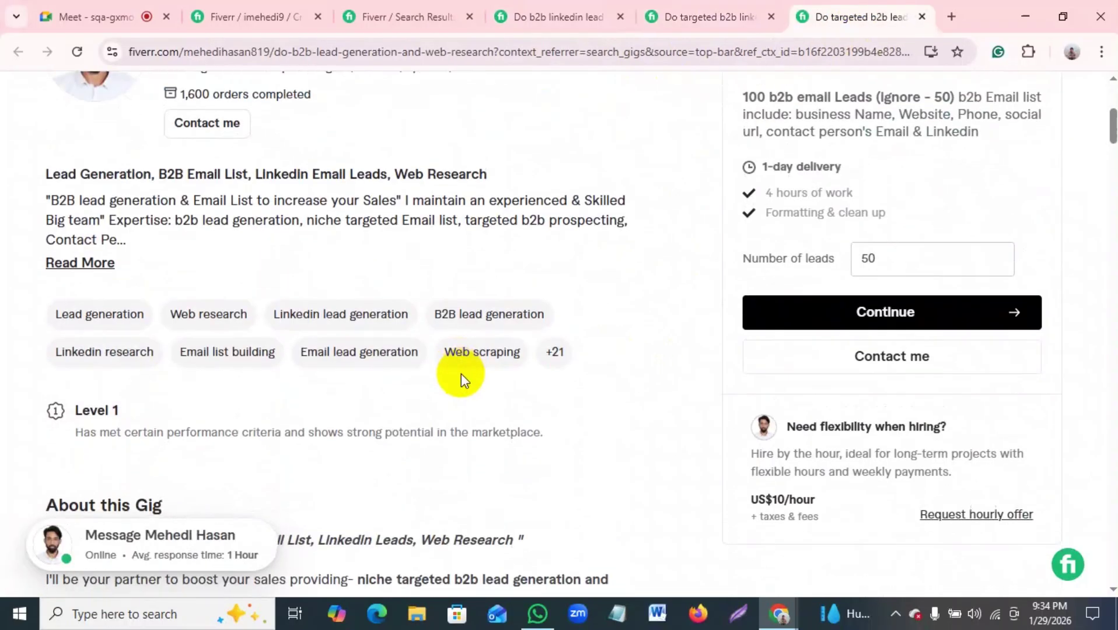
{"action": "scroll", "coordinate": [461, 374], "scroll_direction": "down", "scroll_amount": 8}
{"action": "left_click", "coordinate": [434, 275]}
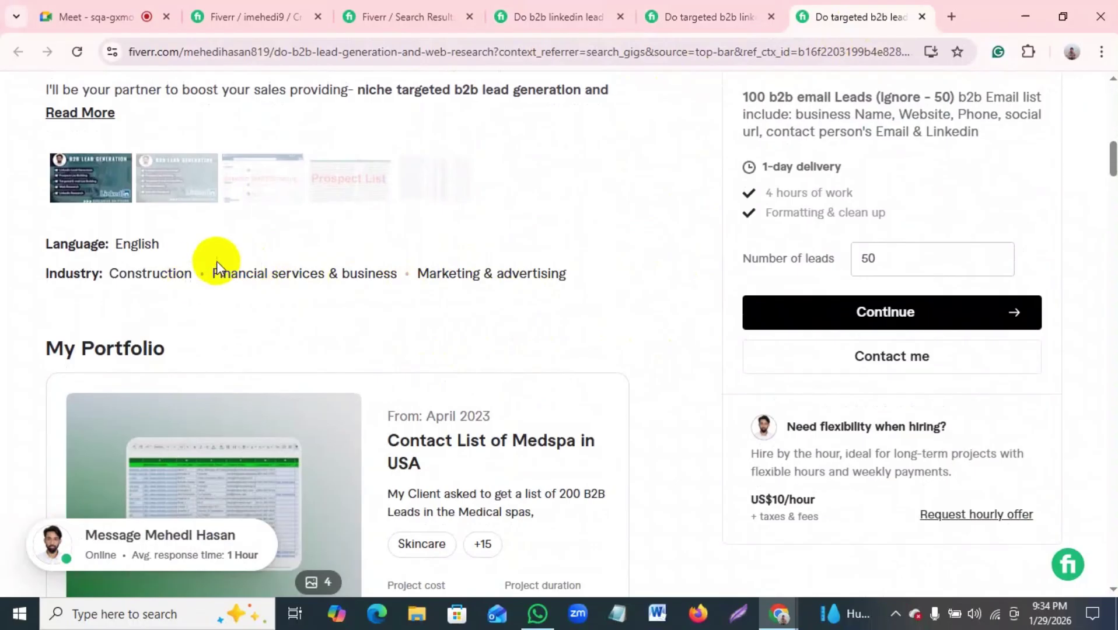
{"action": "left_click", "coordinate": [115, 272]}
{"action": "left_click_drag", "start_coordinate": [114, 272], "coordinate": [177, 271]}
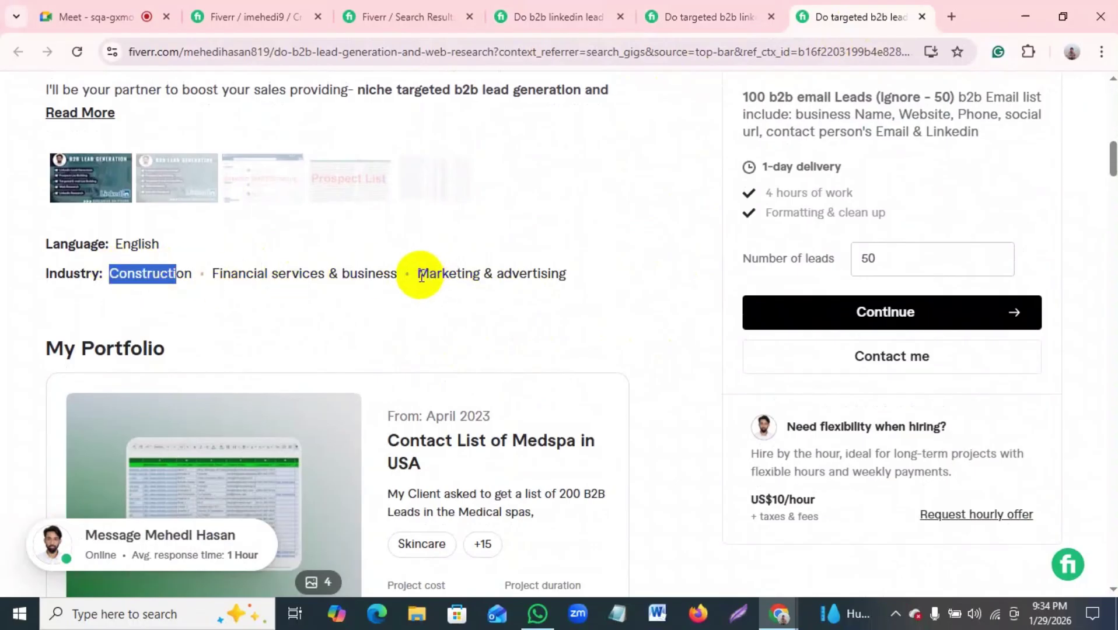
{"action": "left_click_drag", "start_coordinate": [419, 275], "coordinate": [579, 273]}
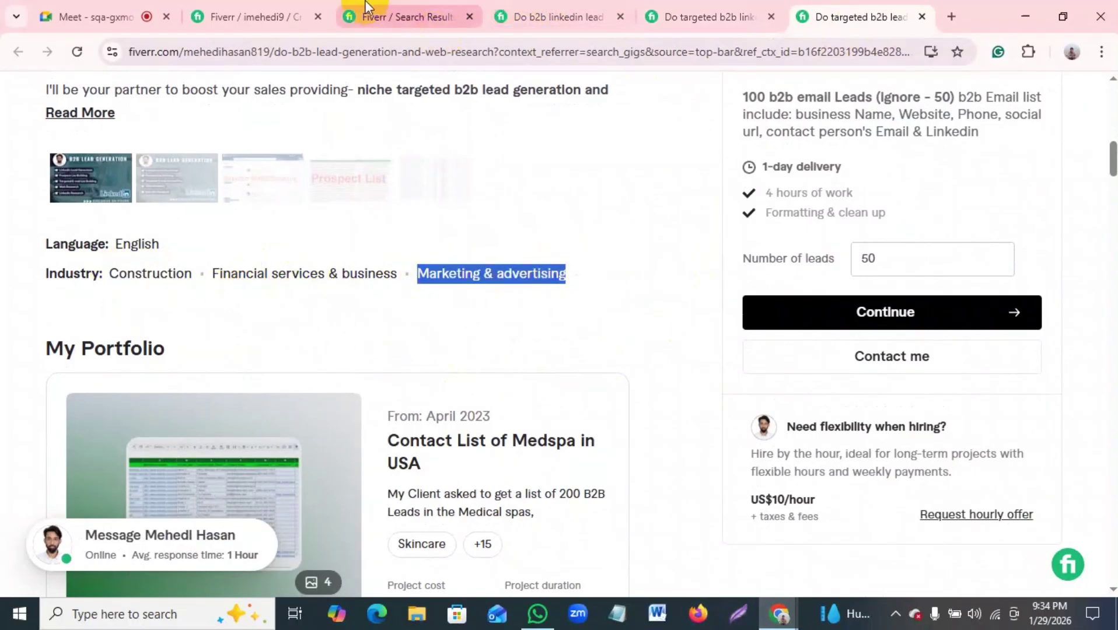
Step: Return to the gig being created and select Financial services & business as an industry in its metadata
{"action": "left_click", "coordinate": [284, 15]}
{"action": "scroll", "coordinate": [609, 172], "scroll_direction": "down", "scroll_amount": 12}
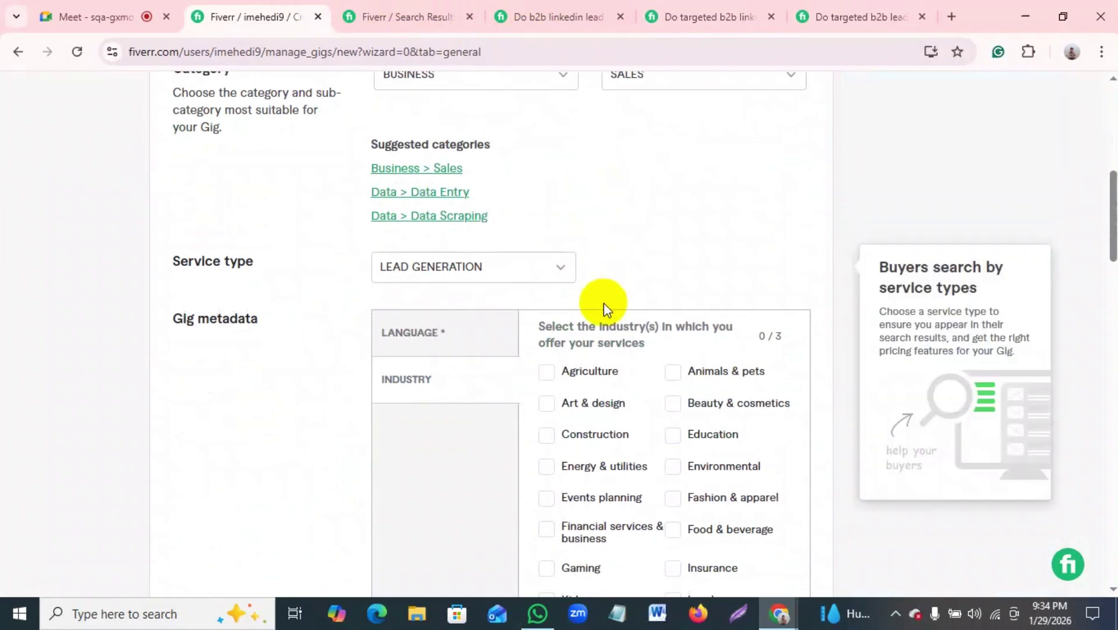
{"action": "scroll", "coordinate": [686, 270], "scroll_direction": "down", "scroll_amount": 1}
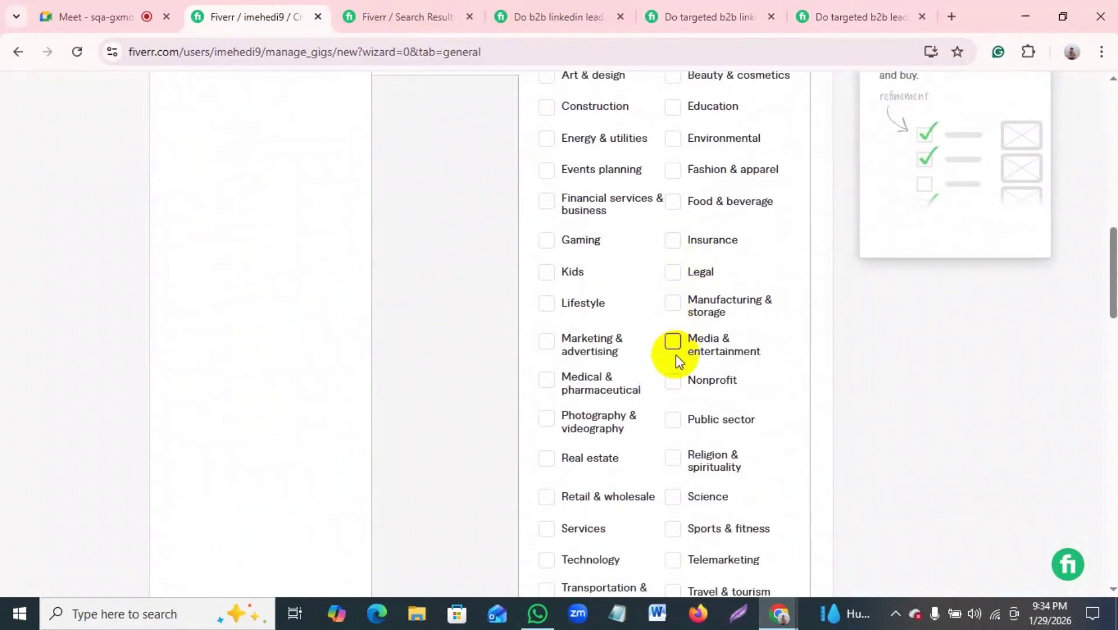
{"action": "scroll", "coordinate": [577, 438], "scroll_direction": "down", "scroll_amount": 3}
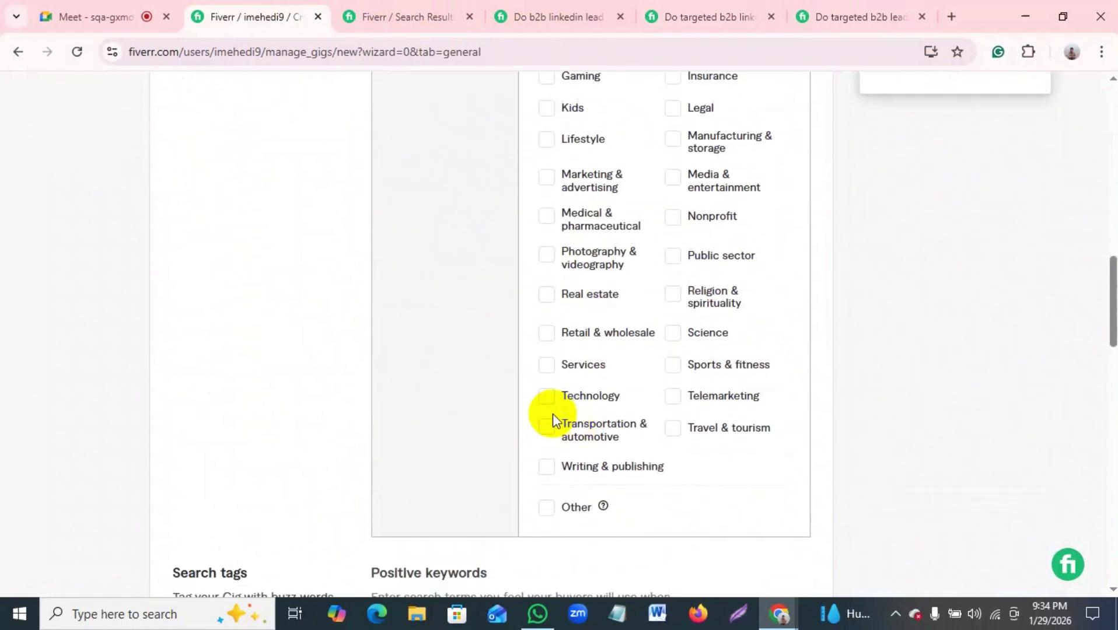
{"action": "scroll", "coordinate": [702, 272], "scroll_direction": "up", "scroll_amount": 3}
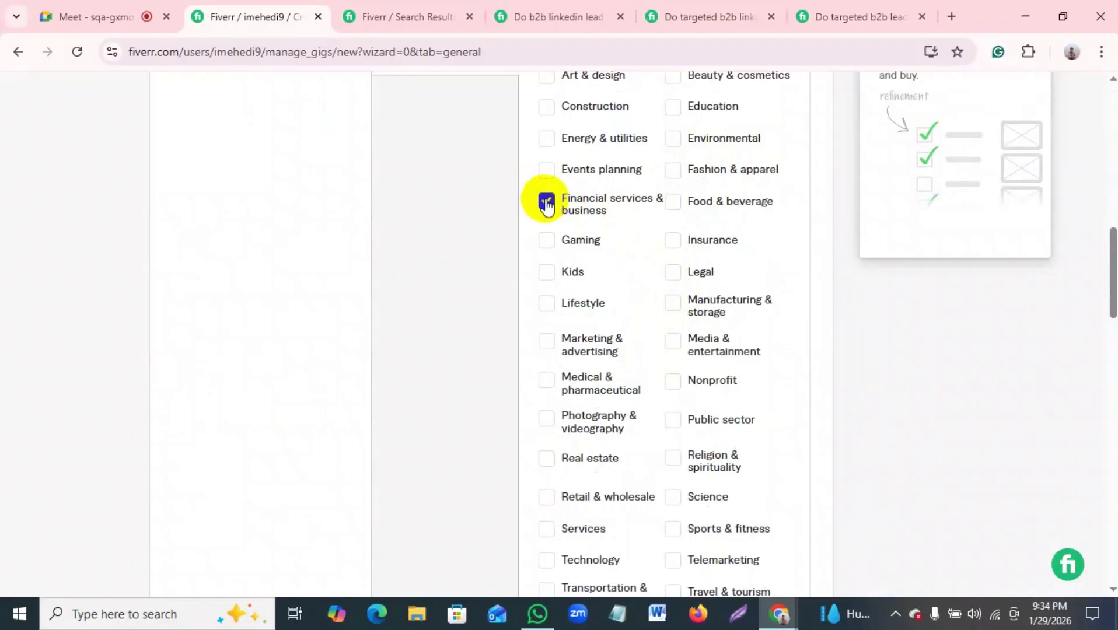
{"action": "scroll", "coordinate": [575, 227], "scroll_direction": "up", "scroll_amount": 3}
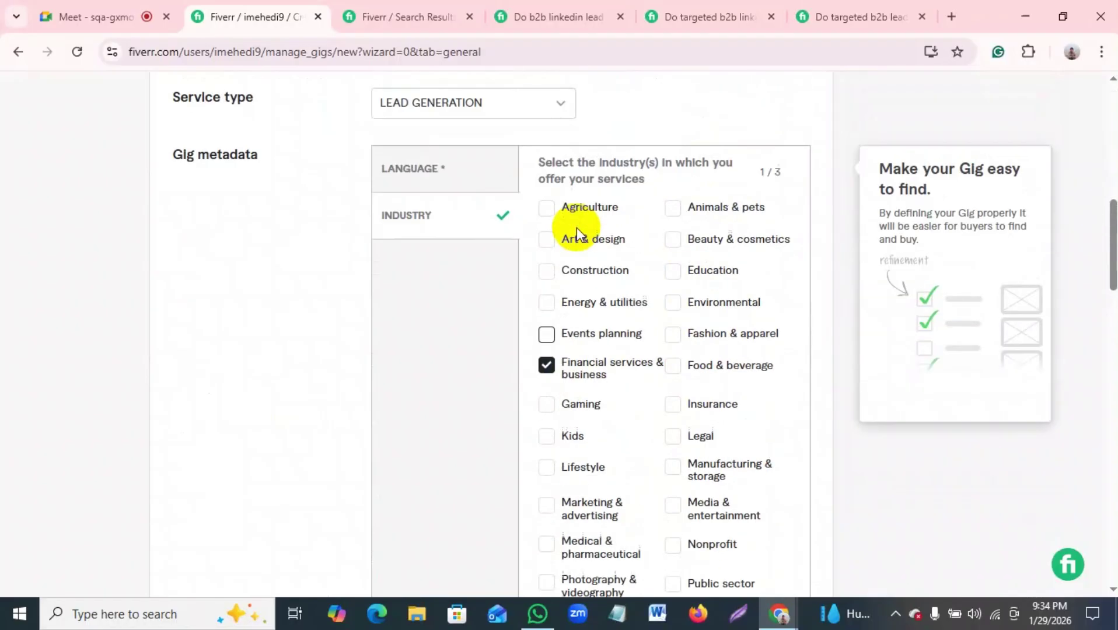
Step: Recheck the first reference gig's industries and add Marketing & advertising and Real estate to the new gig's industries
{"action": "left_click", "coordinate": [417, 13]}
{"action": "left_click", "coordinate": [560, 17]}
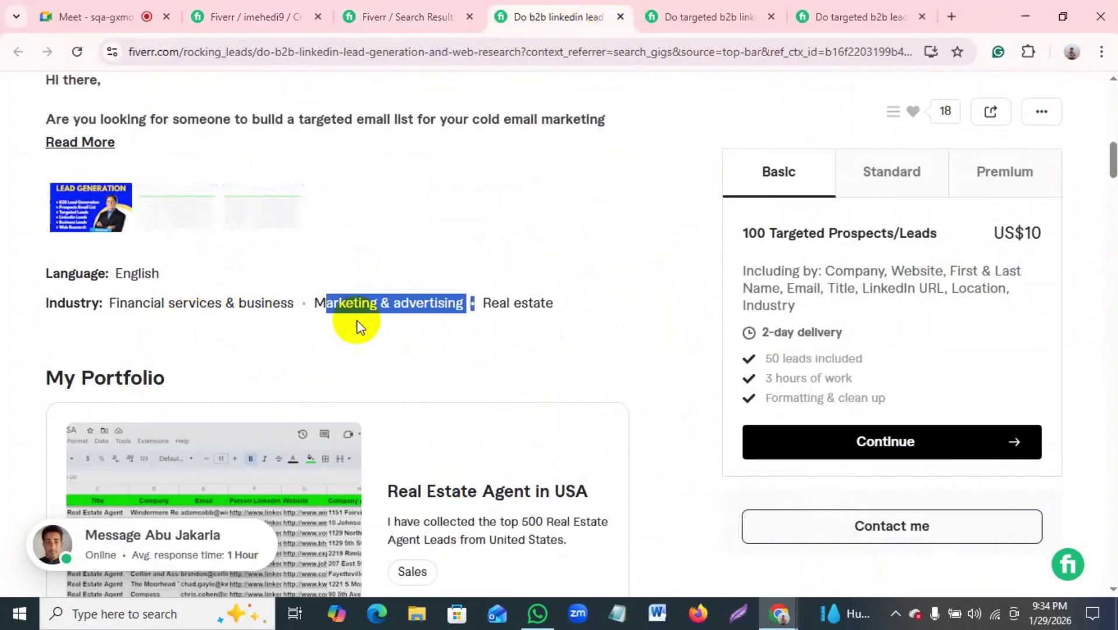
{"action": "left_click", "coordinate": [500, 301]}
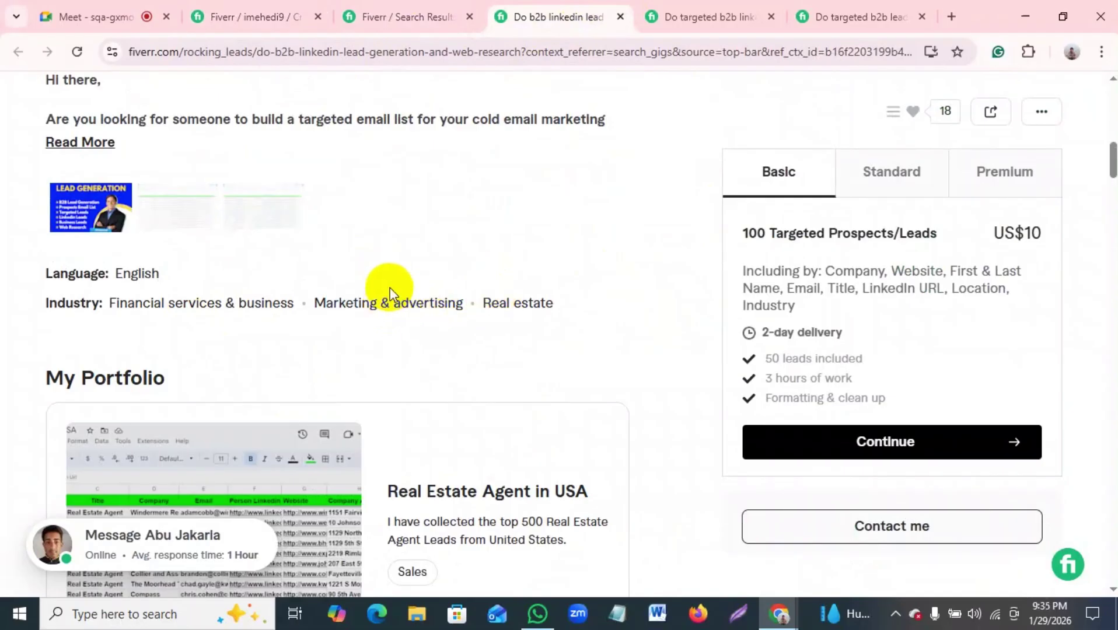
{"action": "left_click", "coordinate": [231, 14]}
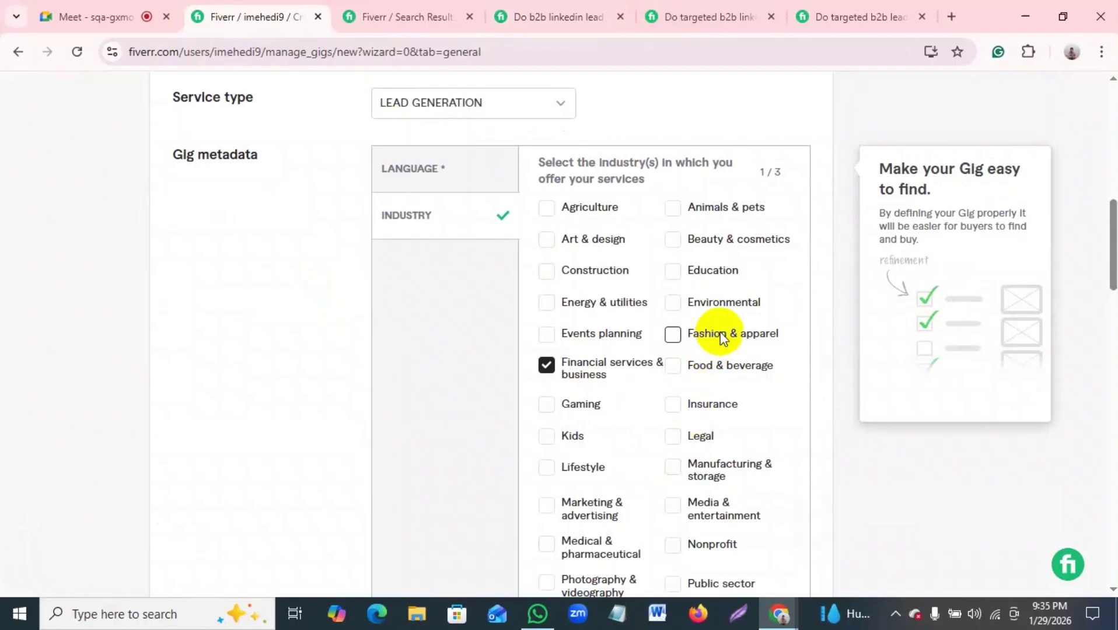
{"action": "scroll", "coordinate": [710, 338], "scroll_direction": "down", "scroll_amount": 3}
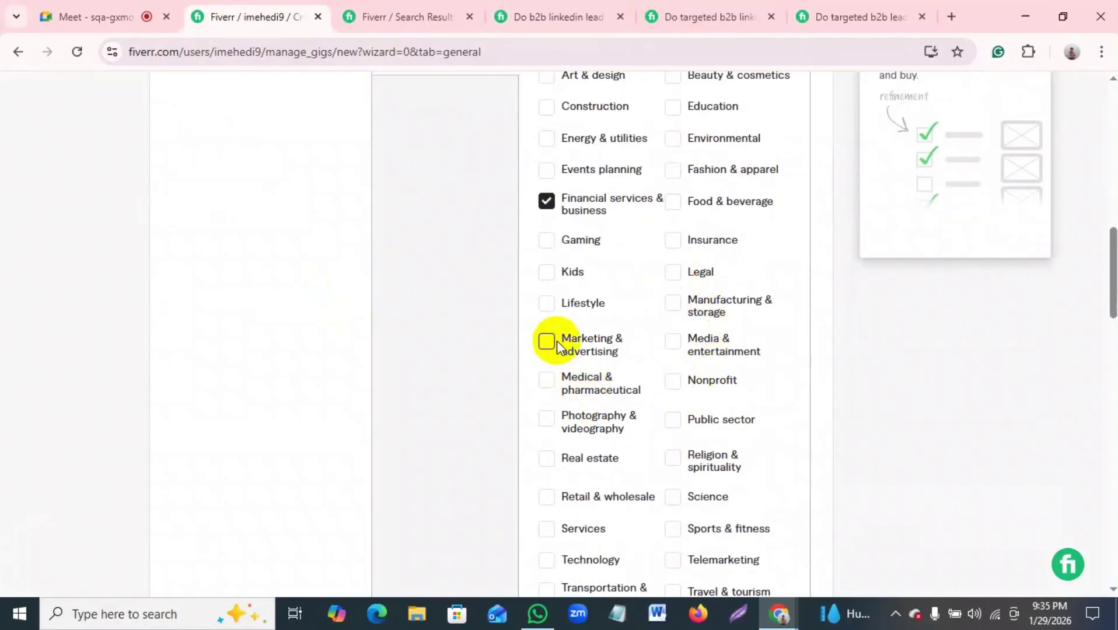
{"action": "scroll", "coordinate": [656, 388], "scroll_direction": "down", "scroll_amount": 3}
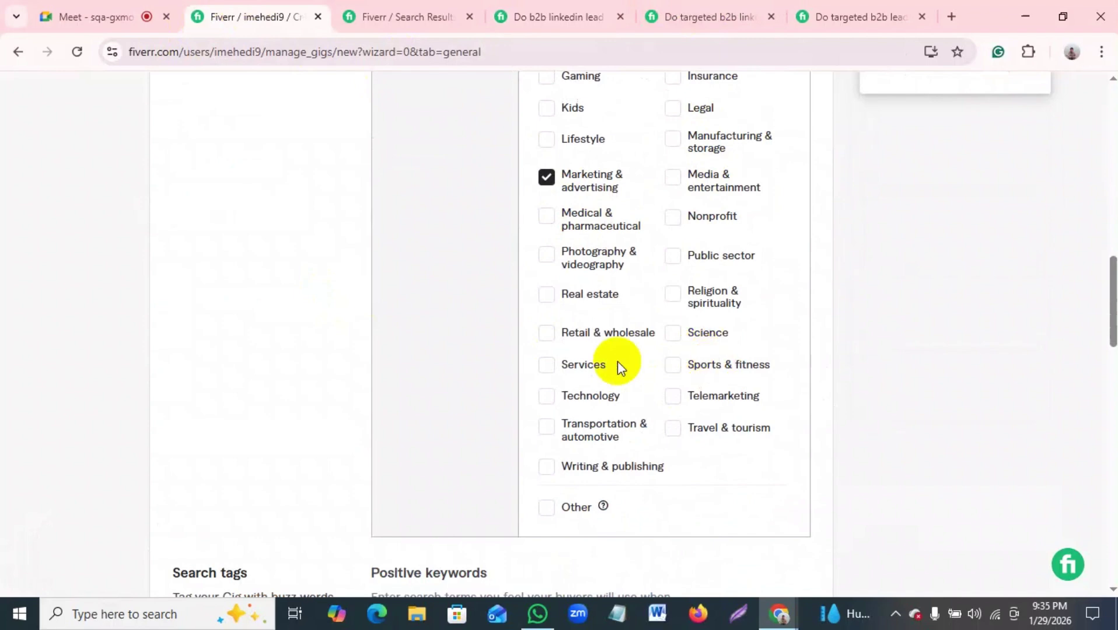
{"action": "left_click", "coordinate": [547, 295]}
Step: Set the service language in the gig metadata to English
{"action": "scroll", "coordinate": [550, 299], "scroll_direction": "up", "scroll_amount": 10}
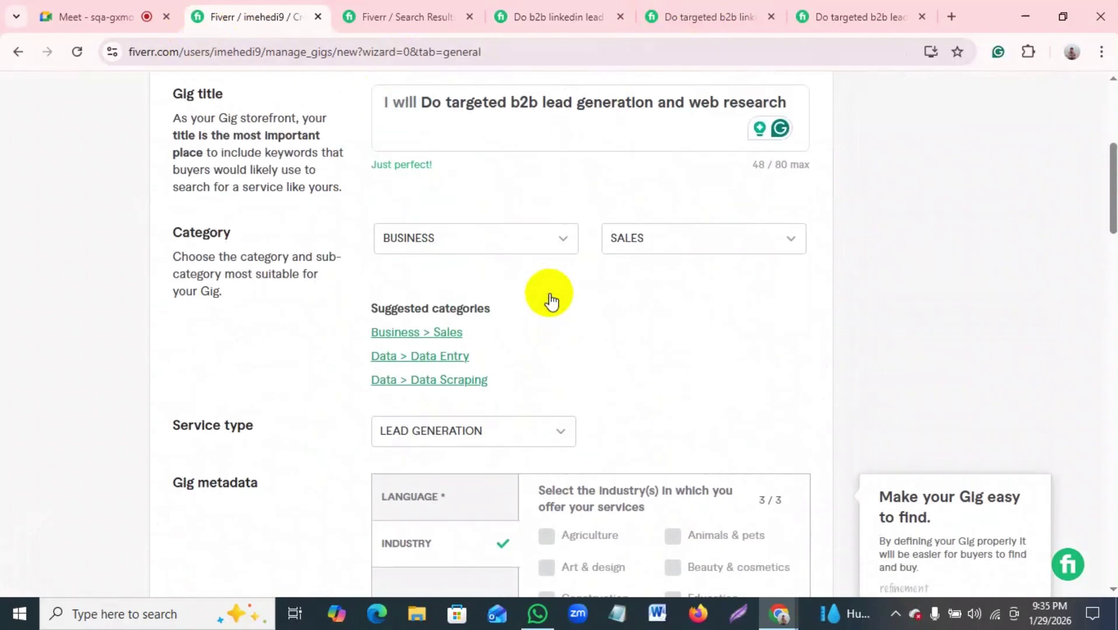
{"action": "scroll", "coordinate": [551, 301], "scroll_direction": "down", "scroll_amount": 2}
{"action": "left_click", "coordinate": [458, 338]}
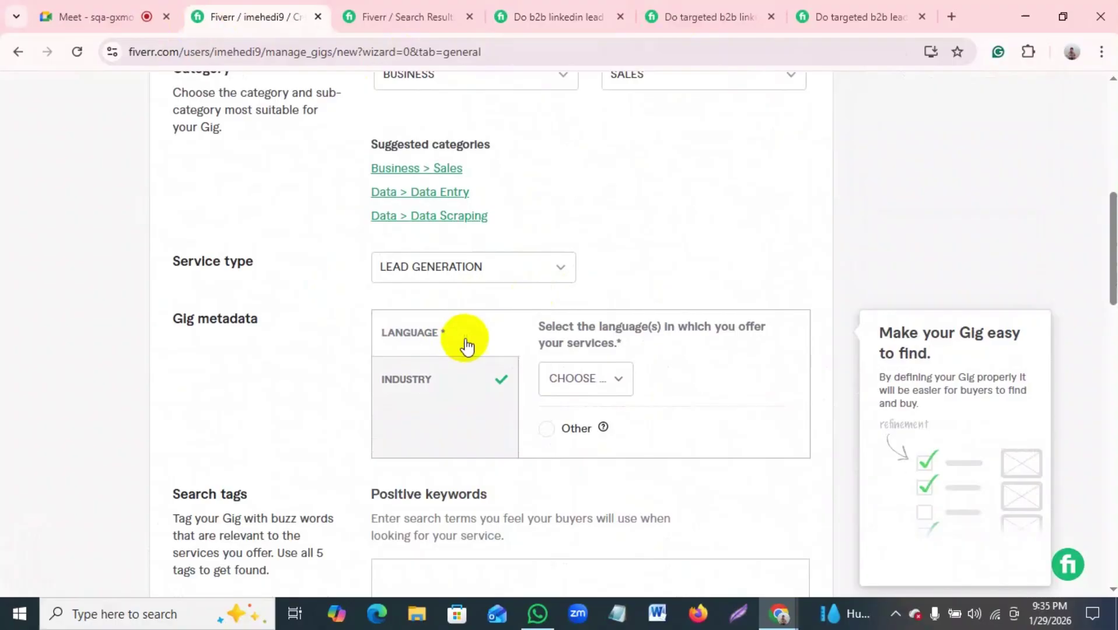
{"action": "left_click", "coordinate": [582, 376]}
{"action": "scroll", "coordinate": [601, 230], "scroll_direction": "down", "scroll_amount": 3}
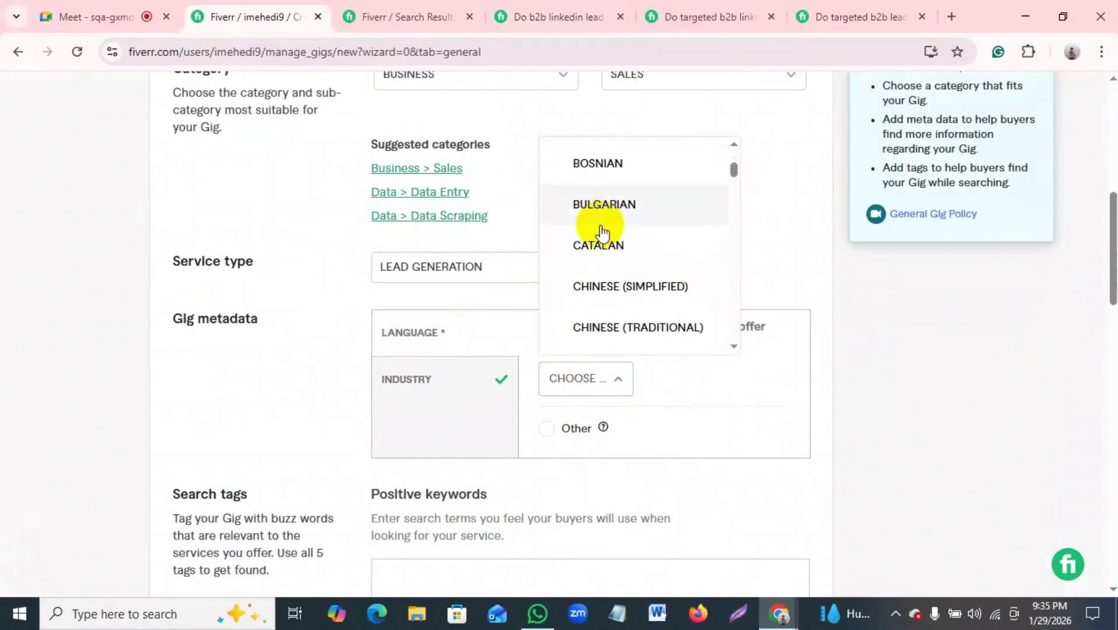
{"action": "scroll", "coordinate": [603, 233], "scroll_direction": "up", "scroll_amount": 3}
{"action": "scroll", "coordinate": [600, 231], "scroll_direction": "down", "scroll_amount": 8}
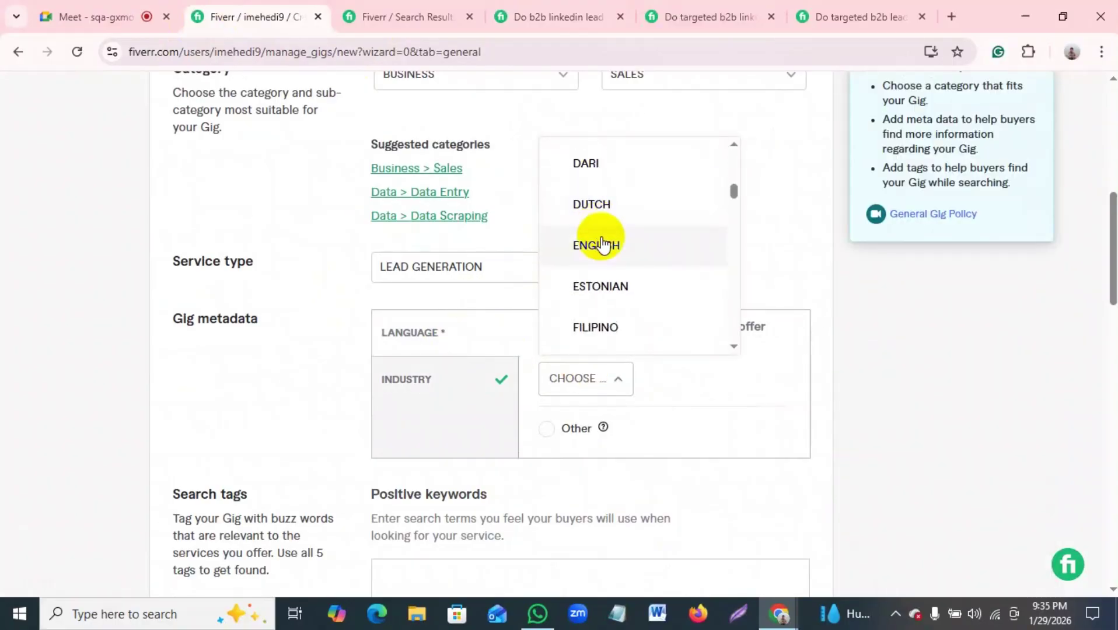
{"action": "left_click", "coordinate": [601, 241]}
Step: Review the search tags section and the keywords in the gig title
{"action": "scroll", "coordinate": [525, 321], "scroll_direction": "down", "scroll_amount": 3}
{"action": "scroll", "coordinate": [429, 370], "scroll_direction": "down", "scroll_amount": 3}
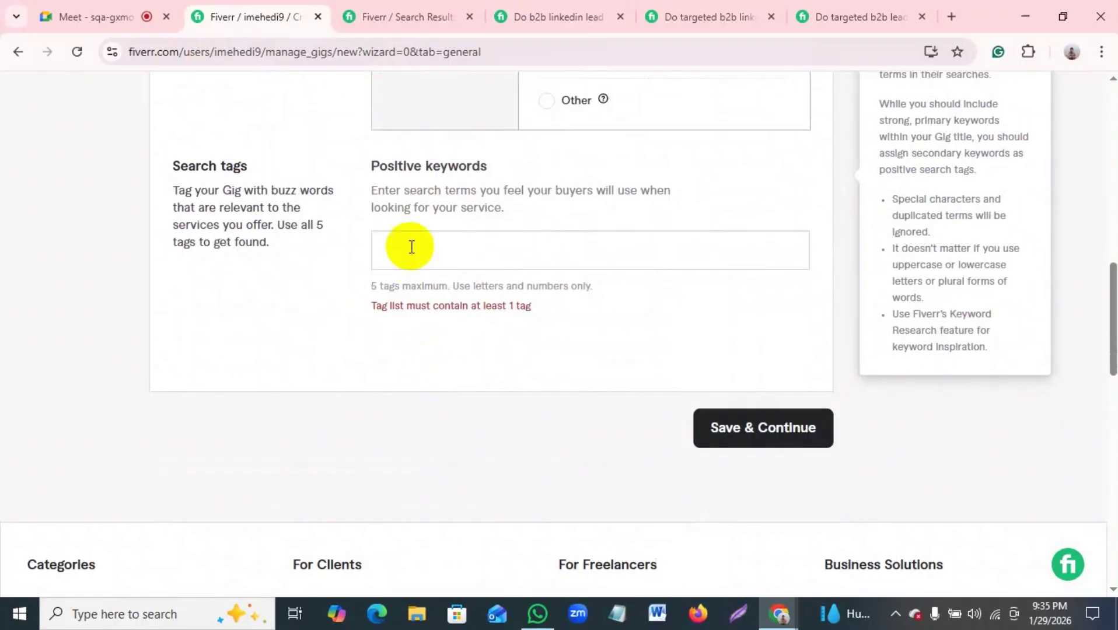
{"action": "left_click", "coordinate": [412, 244]}
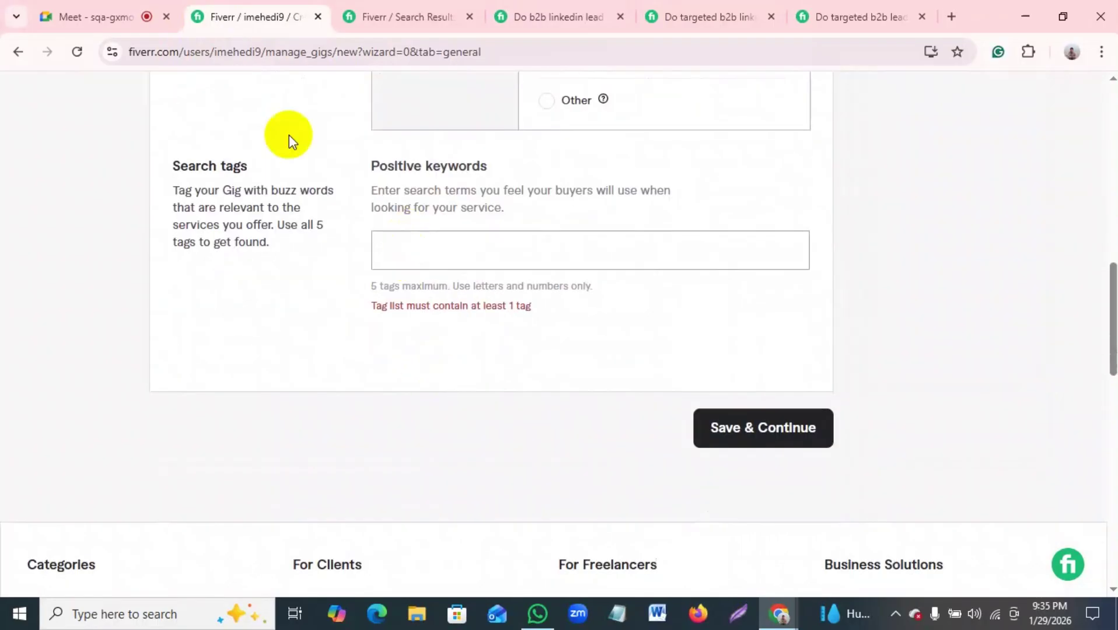
{"action": "scroll", "coordinate": [599, 378], "scroll_direction": "up", "scroll_amount": 15}
{"action": "scroll", "coordinate": [347, 365], "scroll_direction": "down", "scroll_amount": 3}
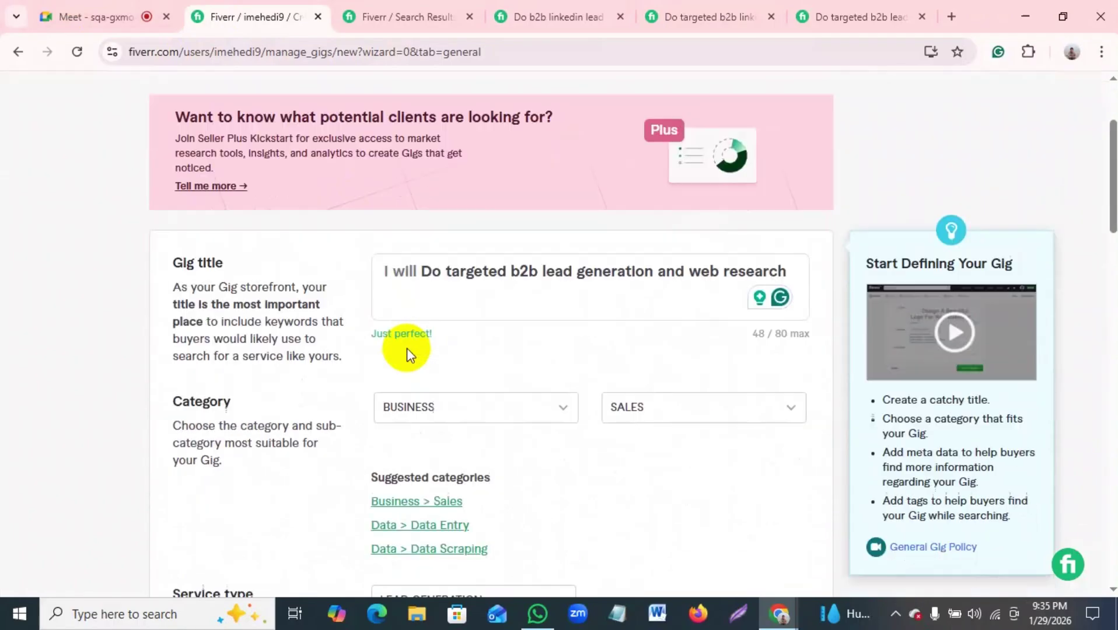
{"action": "left_click_drag", "start_coordinate": [447, 267], "coordinate": [688, 282]}
{"action": "scroll", "coordinate": [590, 267], "scroll_direction": "down", "scroll_amount": 11}
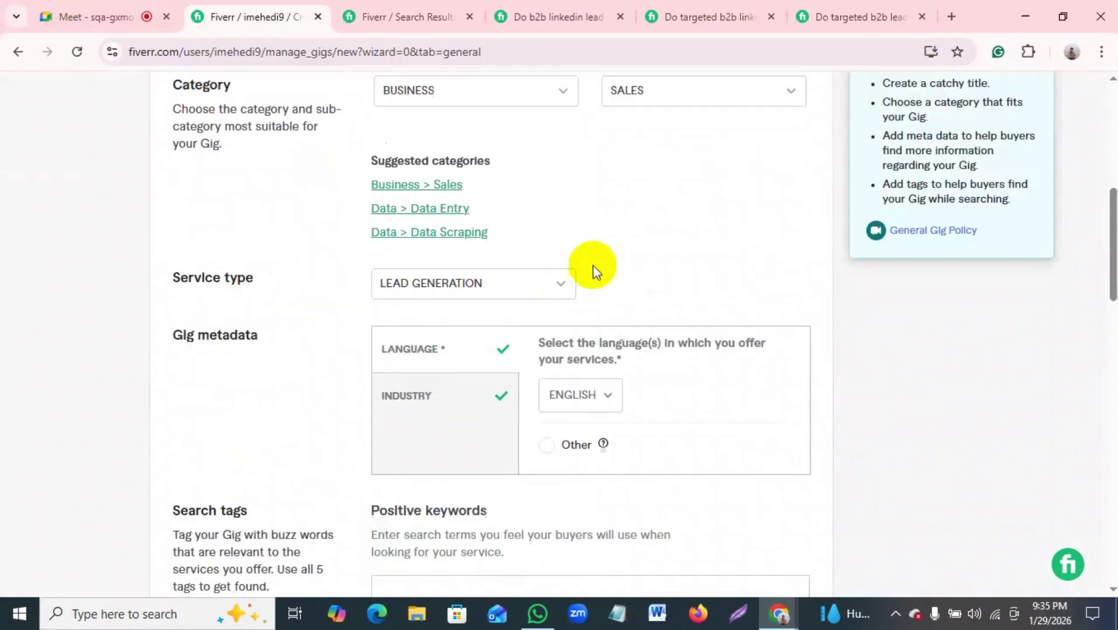
Step: Check the Google Meet call, then return to the new gig's form and review its title wording
{"action": "scroll", "coordinate": [432, 294], "scroll_direction": "up", "scroll_amount": 8}
{"action": "scroll", "coordinate": [437, 296], "scroll_direction": "down", "scroll_amount": 6}
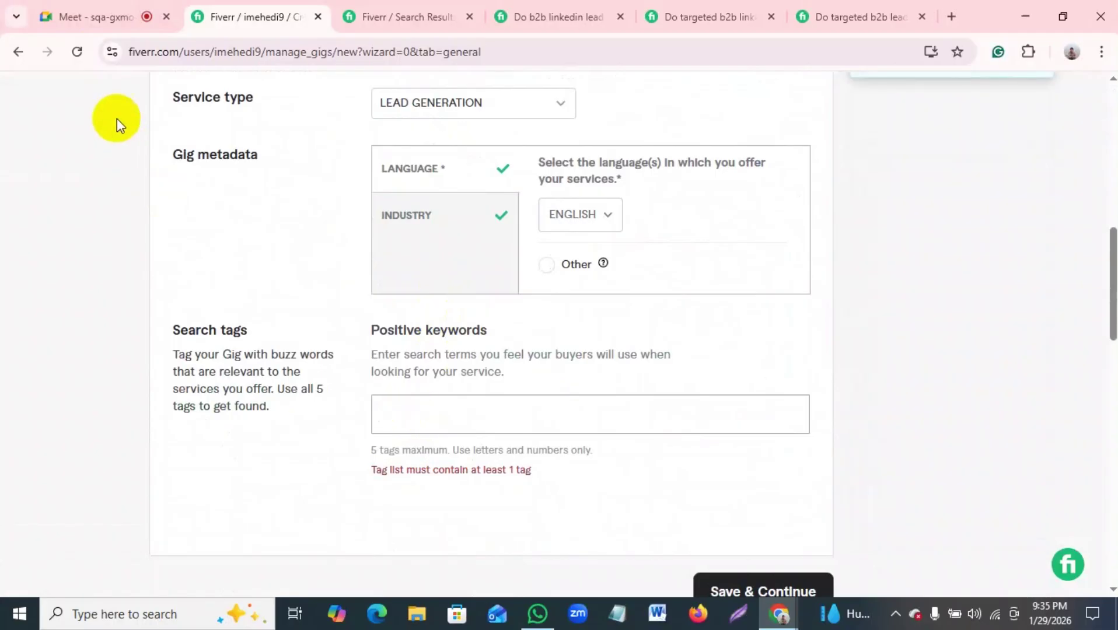
{"action": "left_click", "coordinate": [93, 12]}
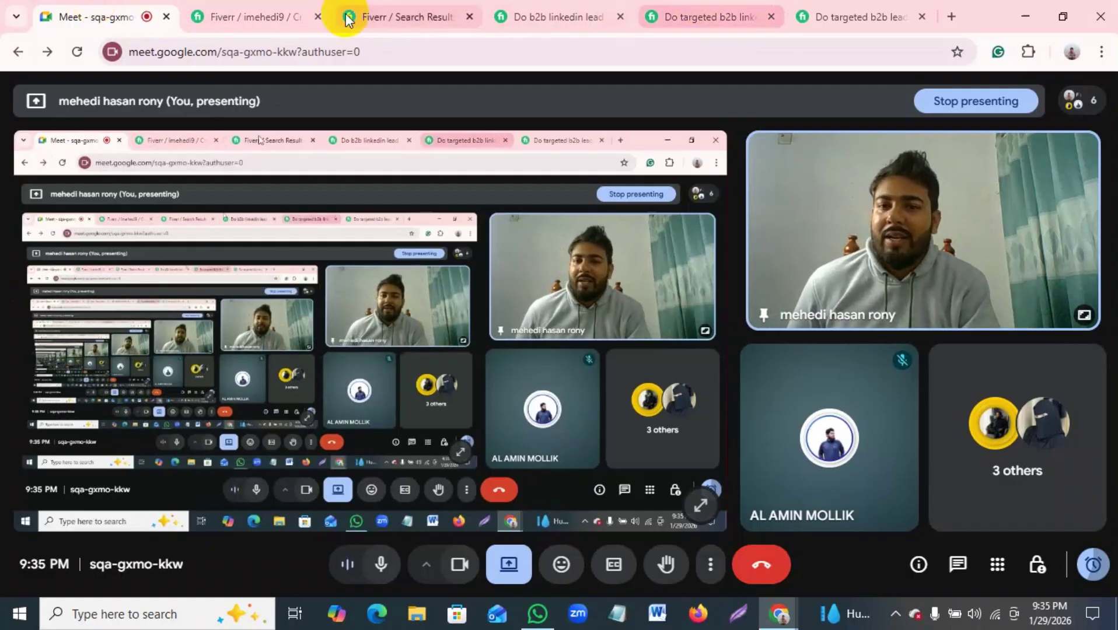
{"action": "left_click", "coordinate": [292, 15]}
{"action": "scroll", "coordinate": [502, 257], "scroll_direction": "up", "scroll_amount": 10}
{"action": "scroll", "coordinate": [506, 263], "scroll_direction": "up", "scroll_amount": 2}
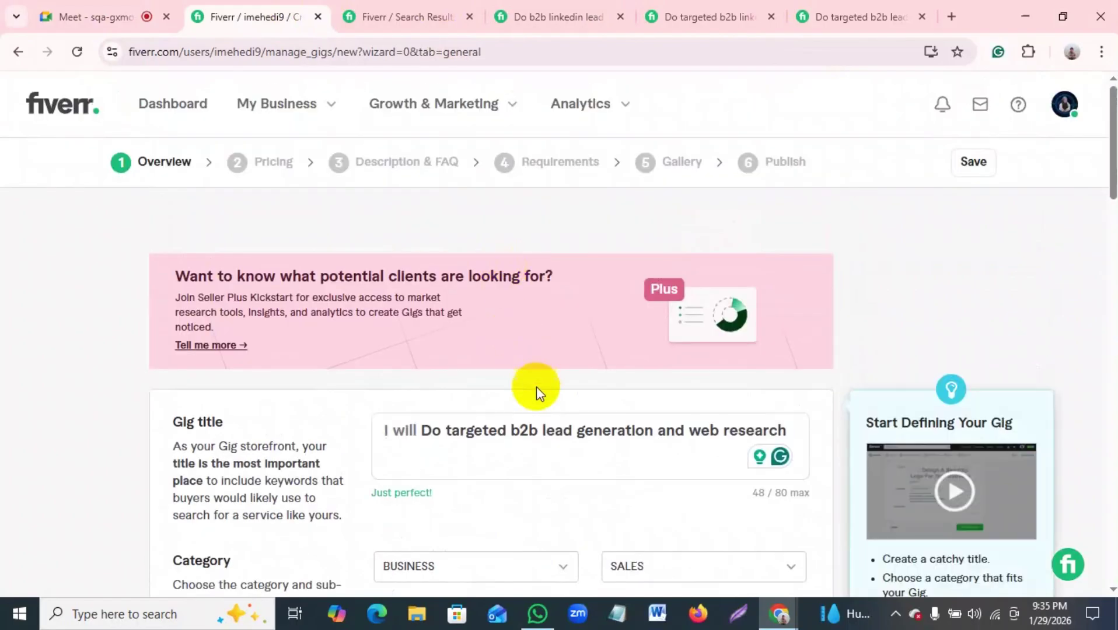
{"action": "mouse_move", "coordinate": [435, 438]}
{"action": "left_mouse_down"}
{"action": "mouse_move", "coordinate": [794, 431]}
{"action": "mouse_move", "coordinate": [447, 432]}
{"action": "left_mouse_up"}
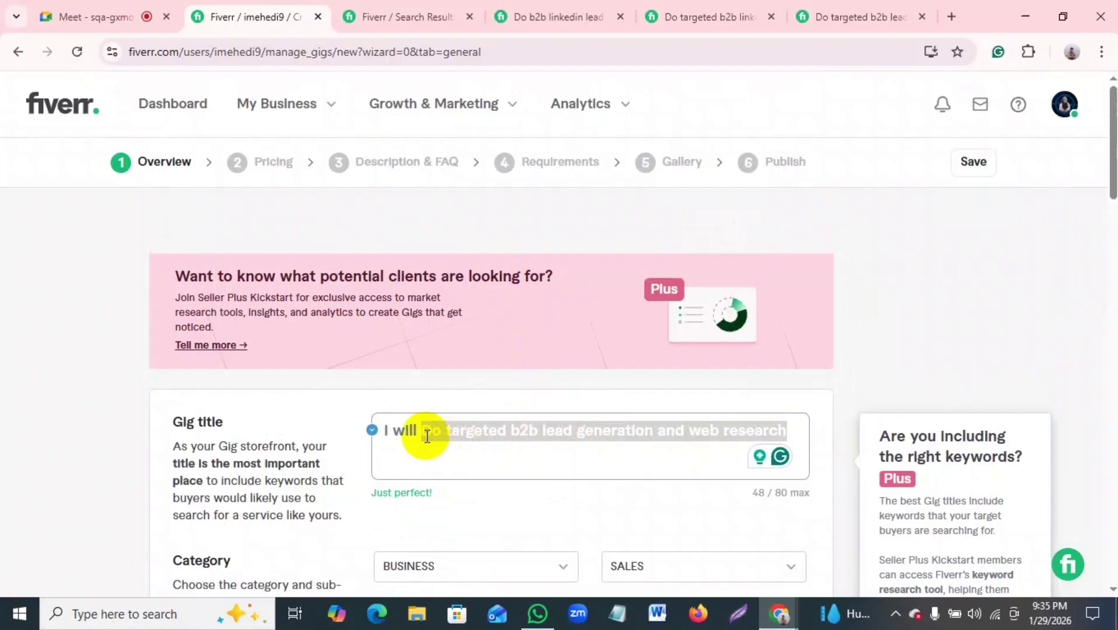
{"action": "left_click", "coordinate": [427, 436]}
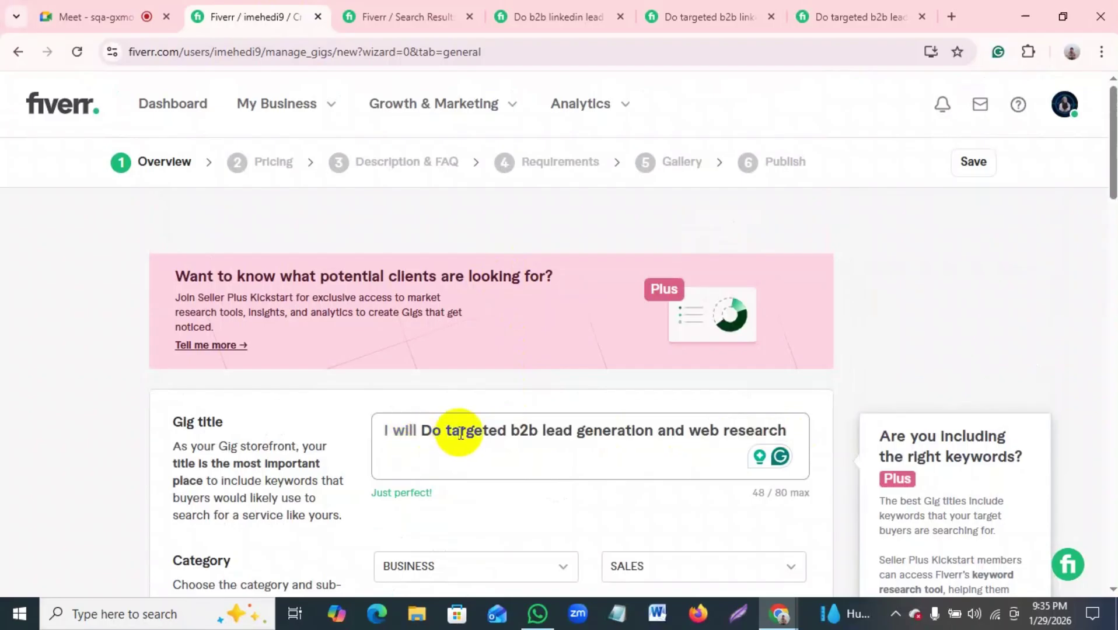
{"action": "left_click_drag", "start_coordinate": [450, 430], "coordinate": [657, 435]}
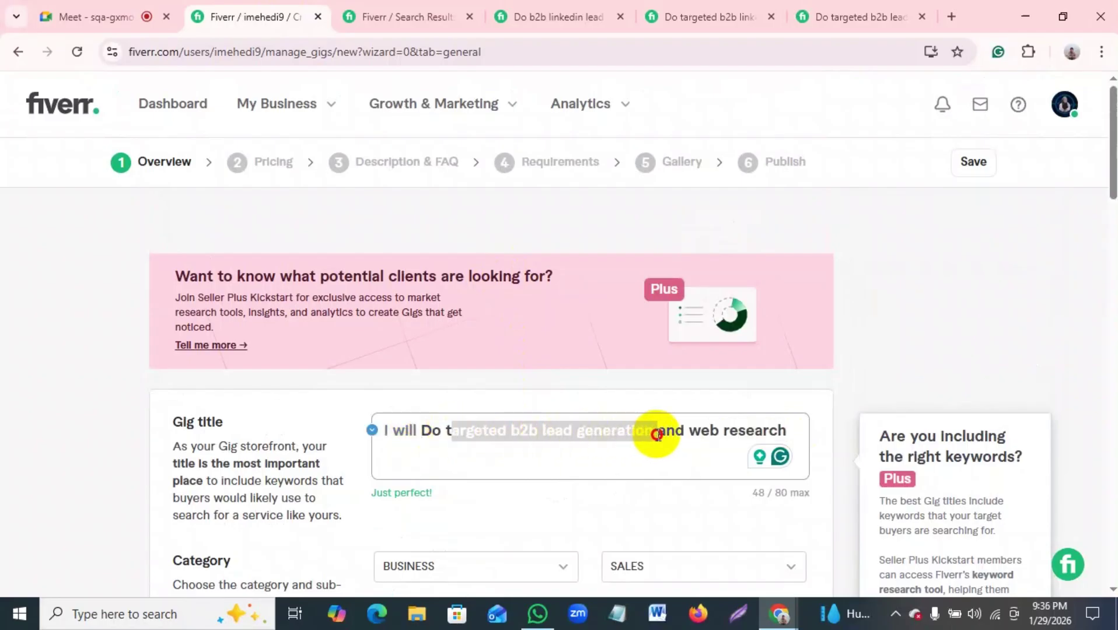
{"action": "right_click", "coordinate": [632, 435]}
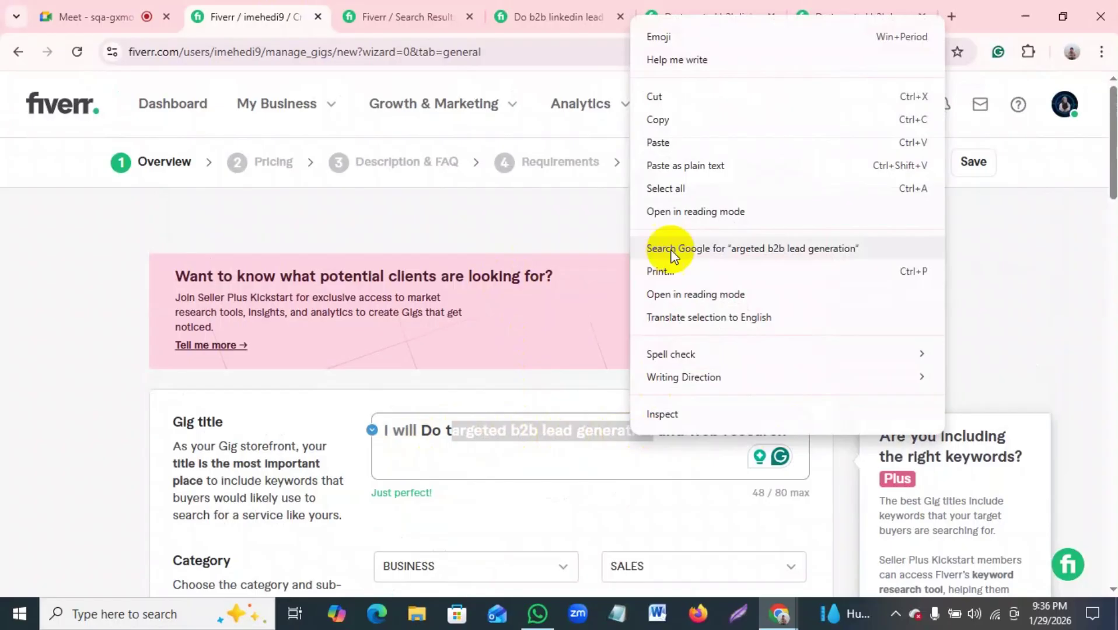
{"action": "left_click", "coordinate": [664, 121]}
{"action": "scroll", "coordinate": [539, 301], "scroll_direction": "down", "scroll_amount": 6}
{"action": "scroll", "coordinate": [517, 316], "scroll_direction": "down", "scroll_amount": 8}
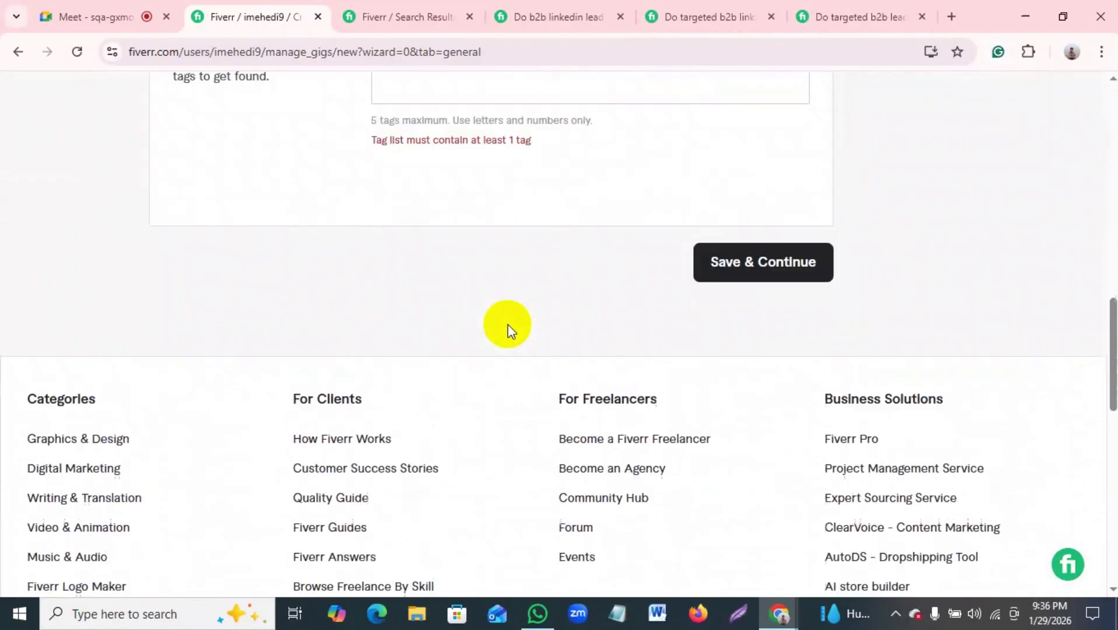
{"action": "scroll", "coordinate": [508, 324], "scroll_direction": "up", "scroll_amount": 2}
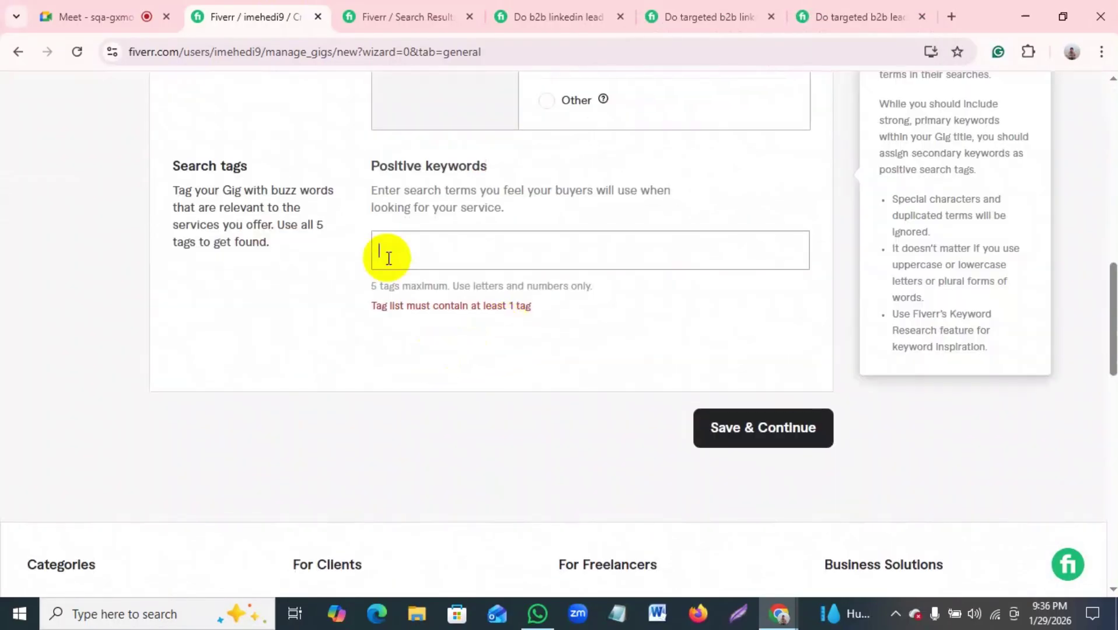
{"action": "key", "text": "Return"}
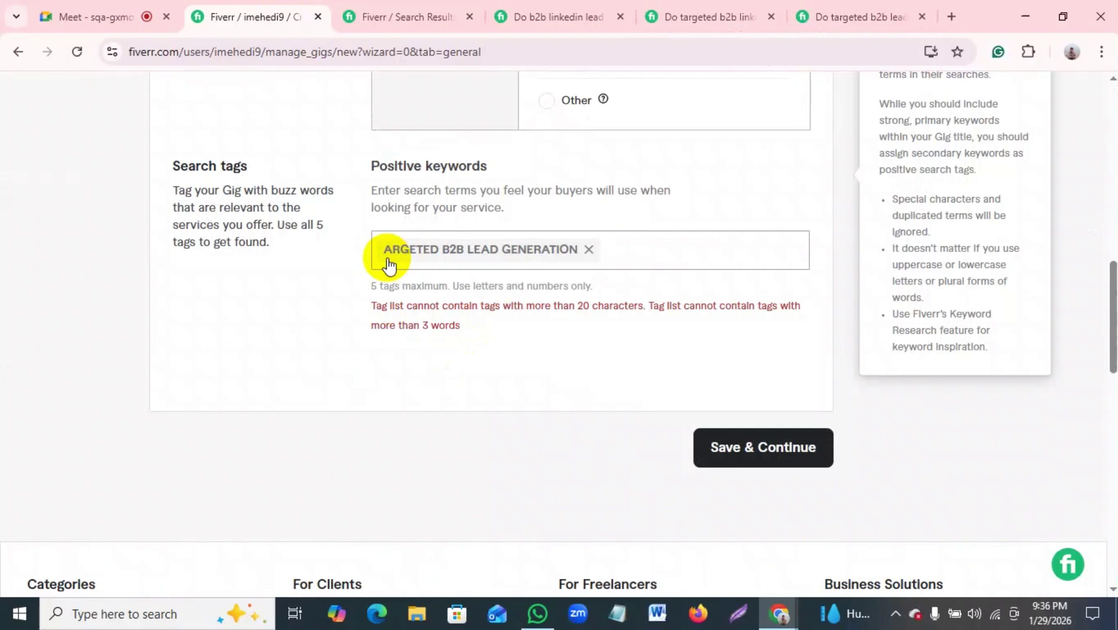
{"action": "left_click", "coordinate": [418, 257]}
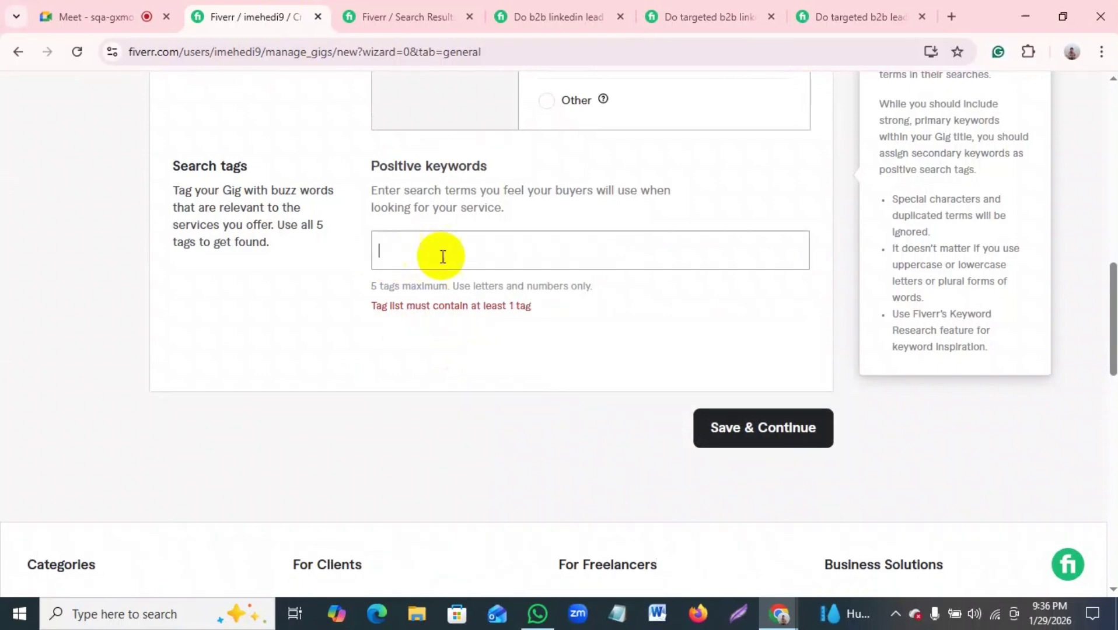
Step: Try to add the title phrase "targeted b2b lead generation" as a search tag
{"action": "scroll", "coordinate": [547, 387], "scroll_direction": "up", "scroll_amount": 15}
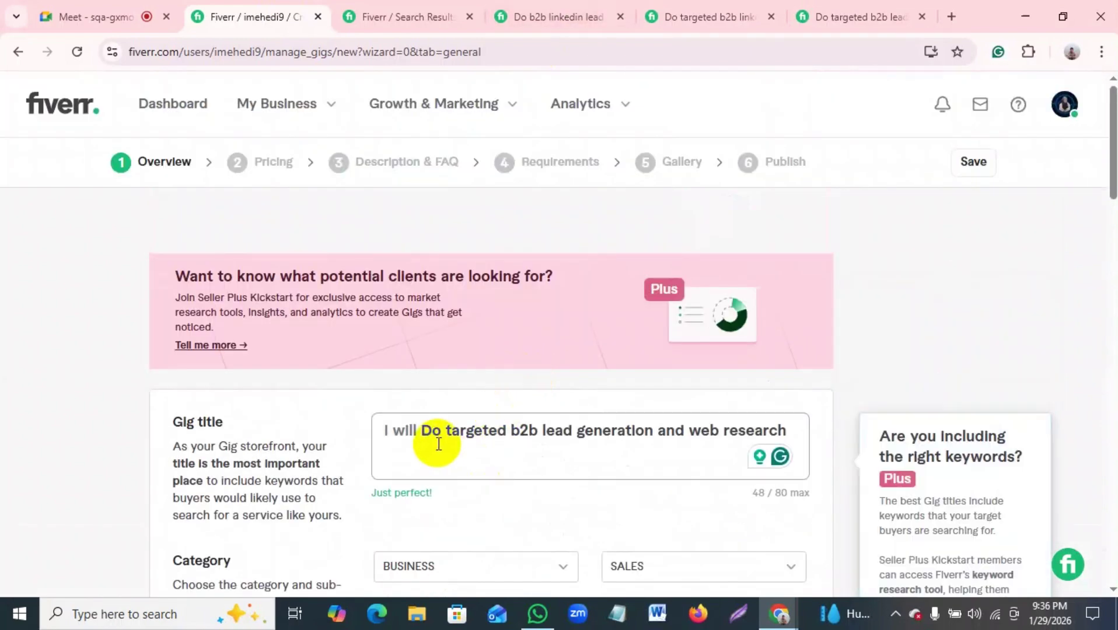
{"action": "left_click_drag", "start_coordinate": [445, 432], "coordinate": [652, 436]}
{"action": "right_click", "coordinate": [652, 436]}
{"action": "left_click", "coordinate": [676, 120]}
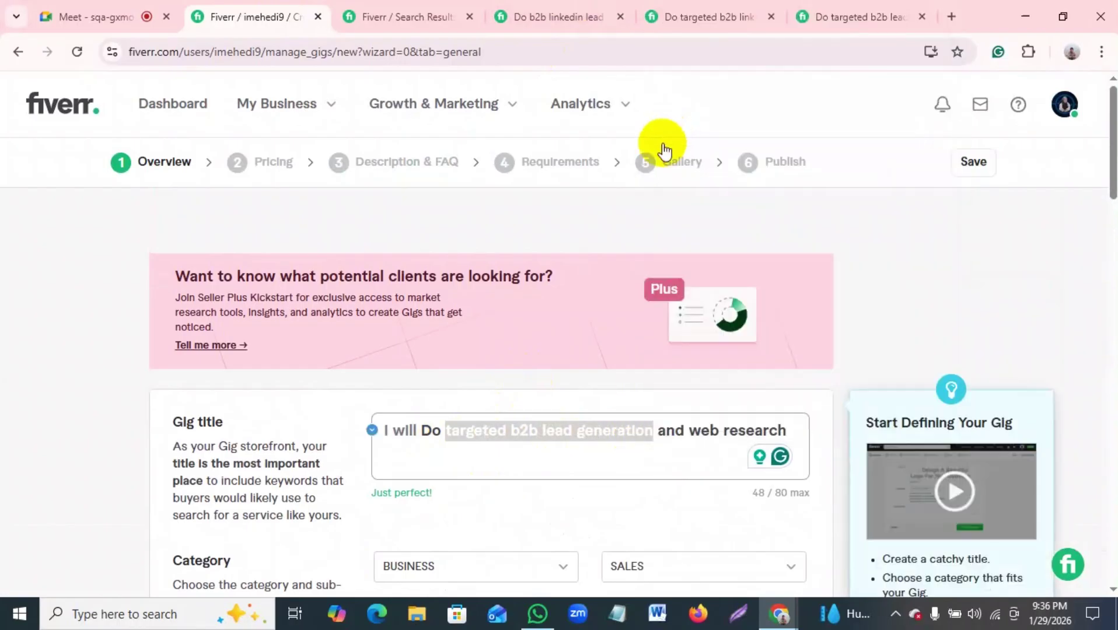
{"action": "scroll", "coordinate": [547, 269], "scroll_direction": "down", "scroll_amount": 20}
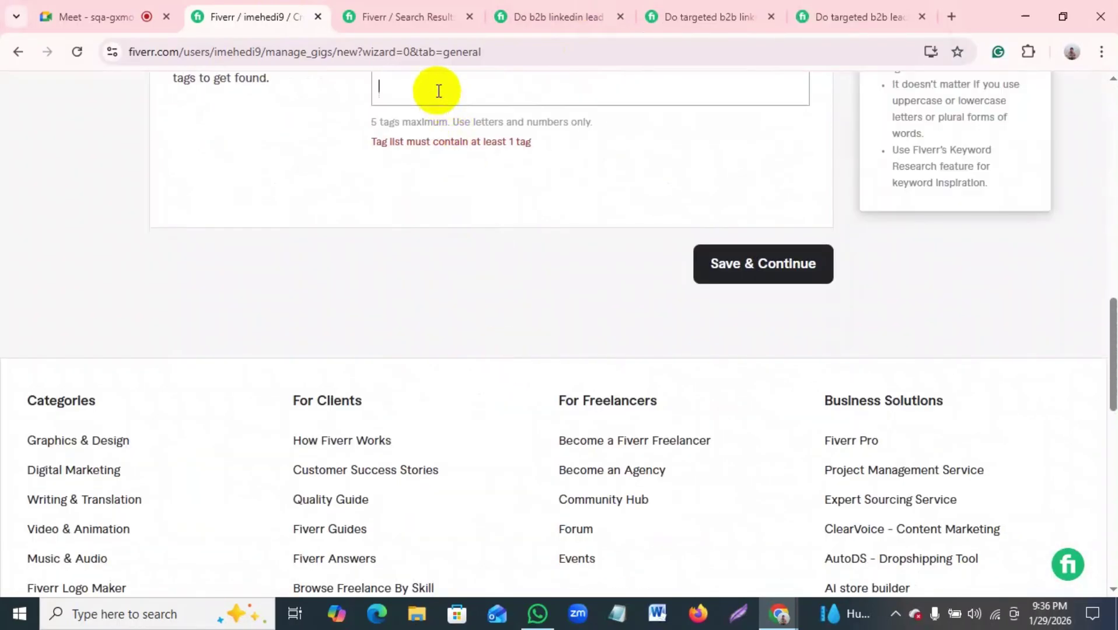
{"action": "scroll", "coordinate": [439, 93], "scroll_direction": "up", "scroll_amount": 5}
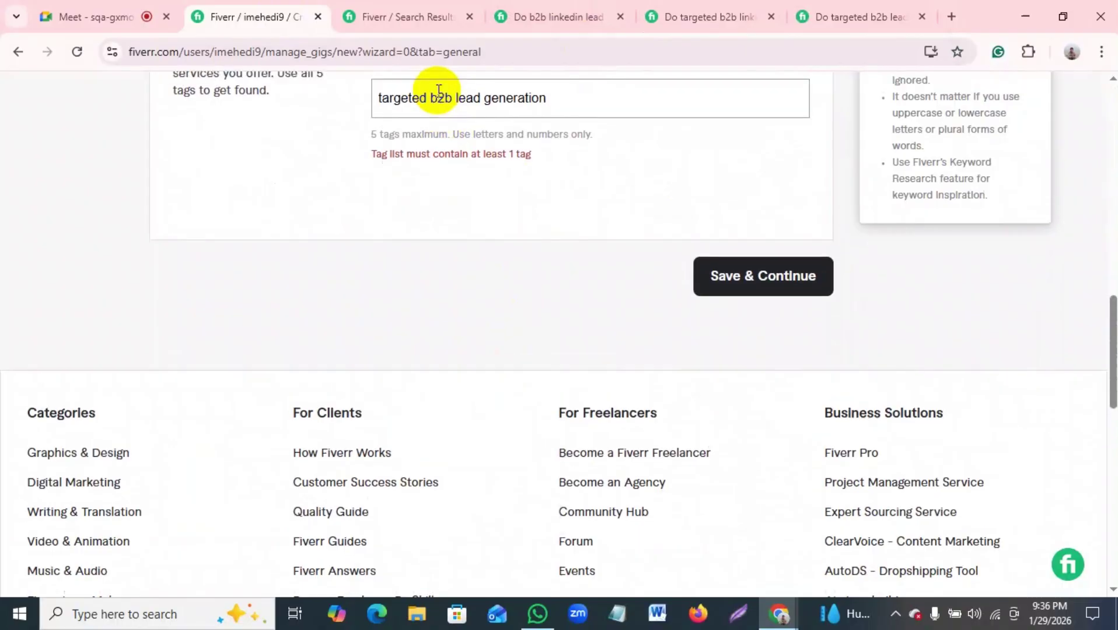
{"action": "key", "text": "Return"}
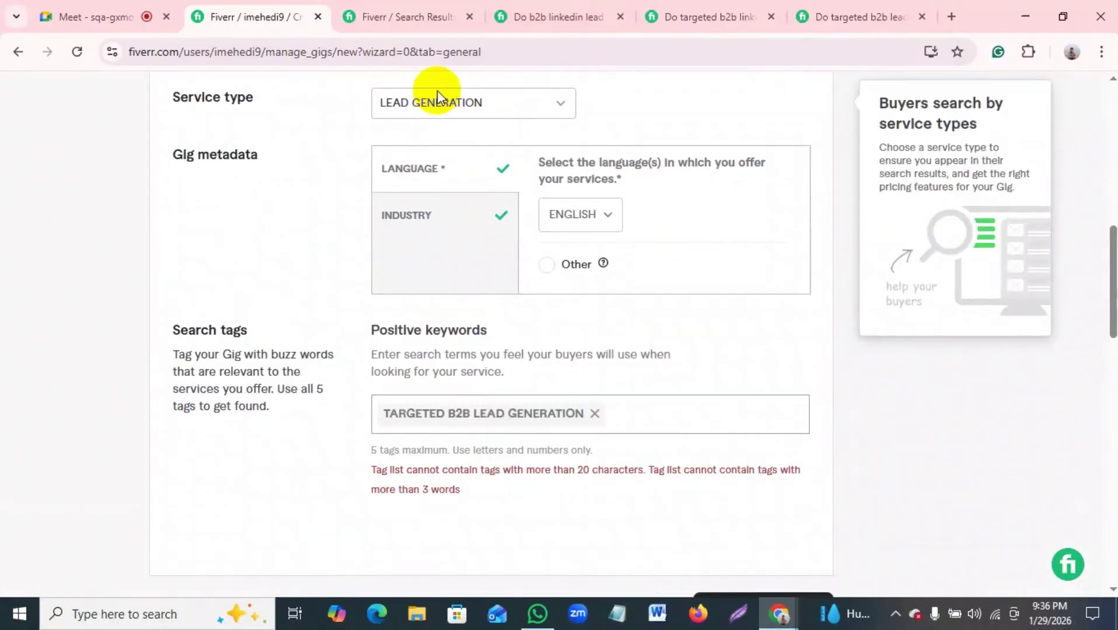
Step: Replace the four-word search tag with "b2b lead generation", copied from the gig title
{"action": "scroll", "coordinate": [601, 212], "scroll_direction": "up", "scroll_amount": 8}
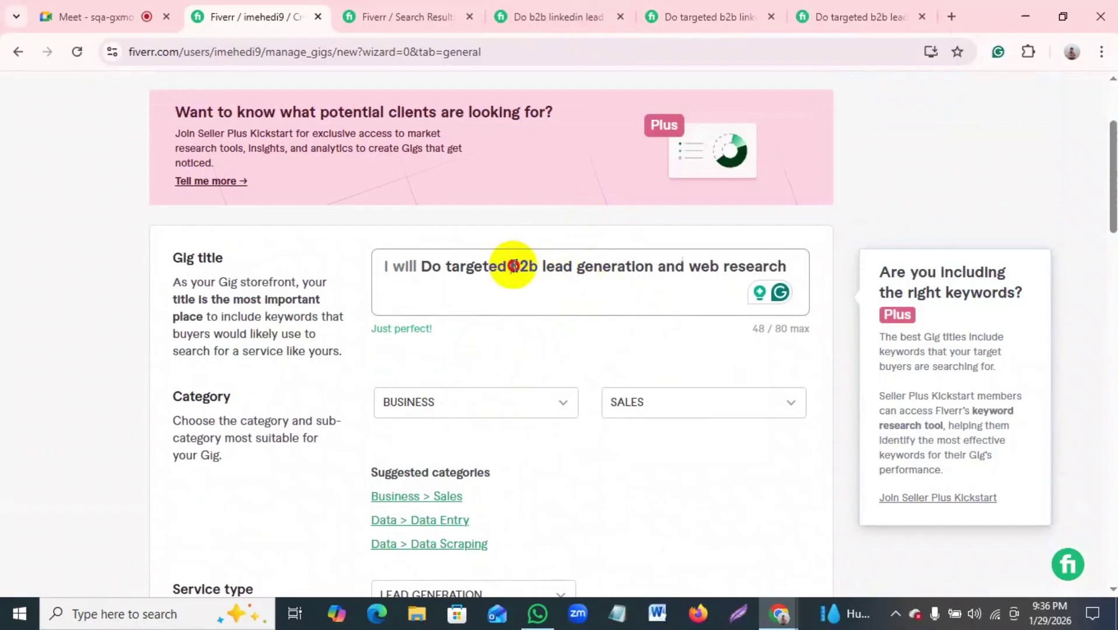
{"action": "left_click_drag", "start_coordinate": [512, 266], "coordinate": [651, 269]}
{"action": "right_click", "coordinate": [648, 267]}
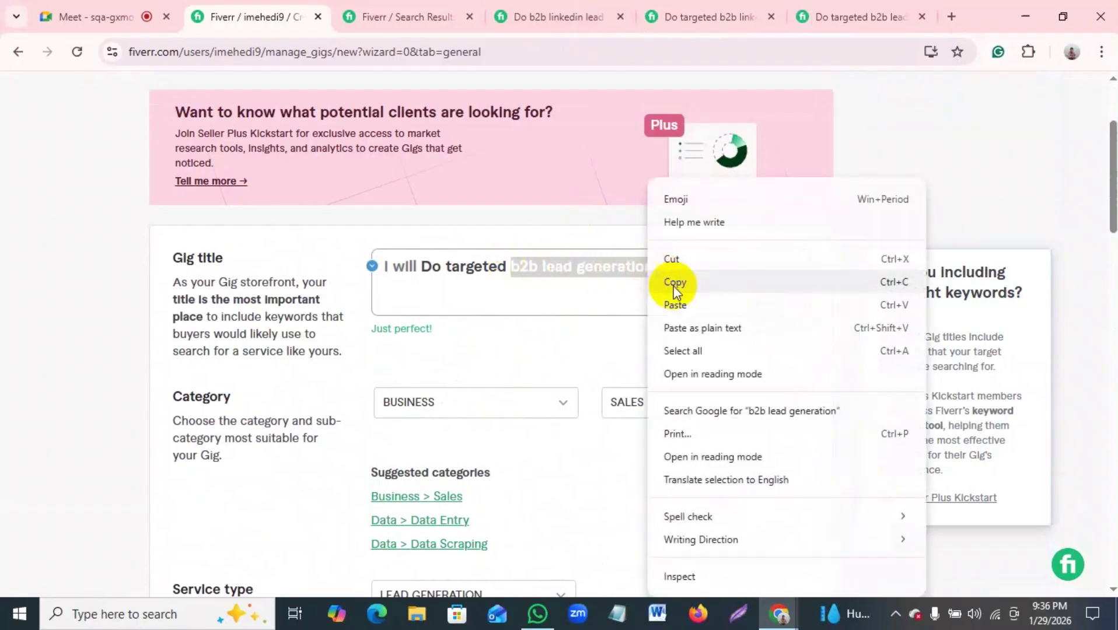
{"action": "left_click", "coordinate": [679, 284]}
{"action": "scroll", "coordinate": [614, 289], "scroll_direction": "down", "scroll_amount": 12}
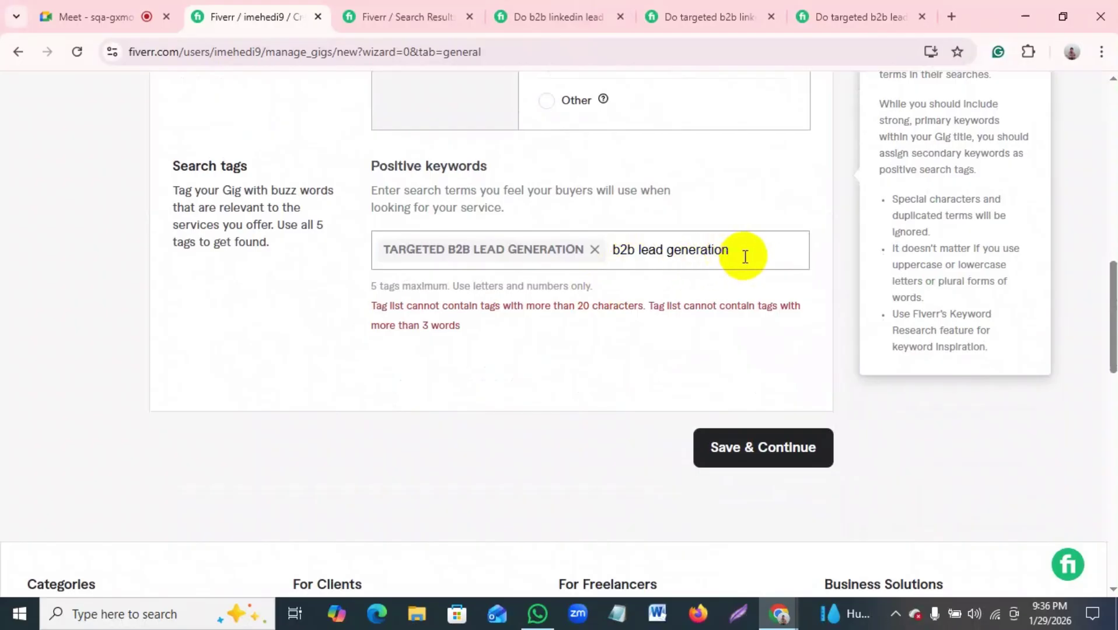
{"action": "left_click_drag", "start_coordinate": [369, 305], "coordinate": [607, 318]}
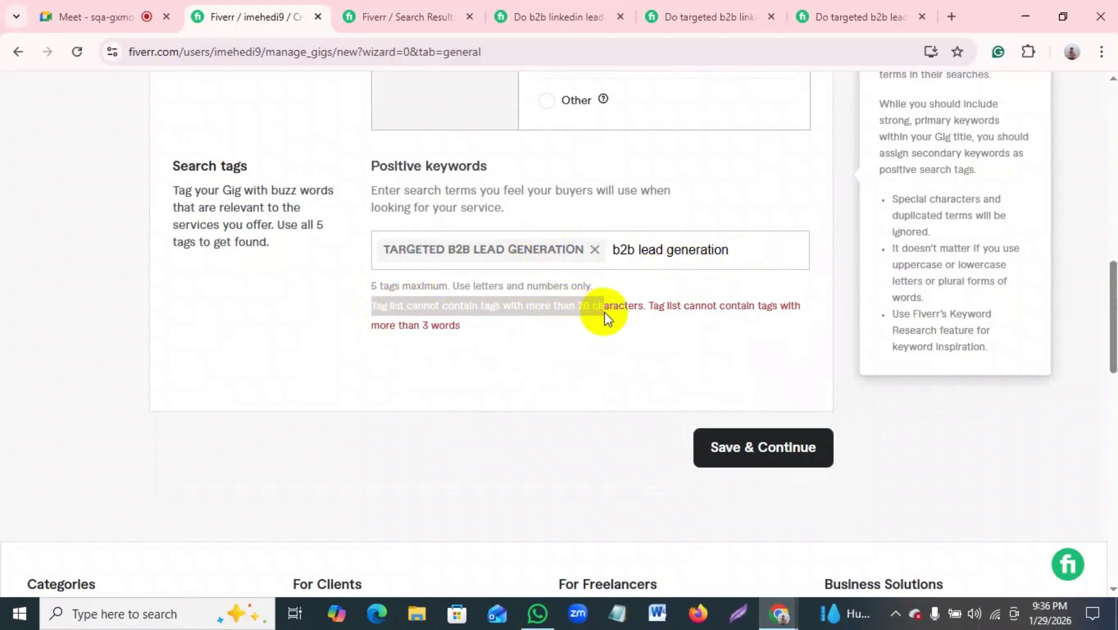
{"action": "left_click", "coordinate": [616, 312]}
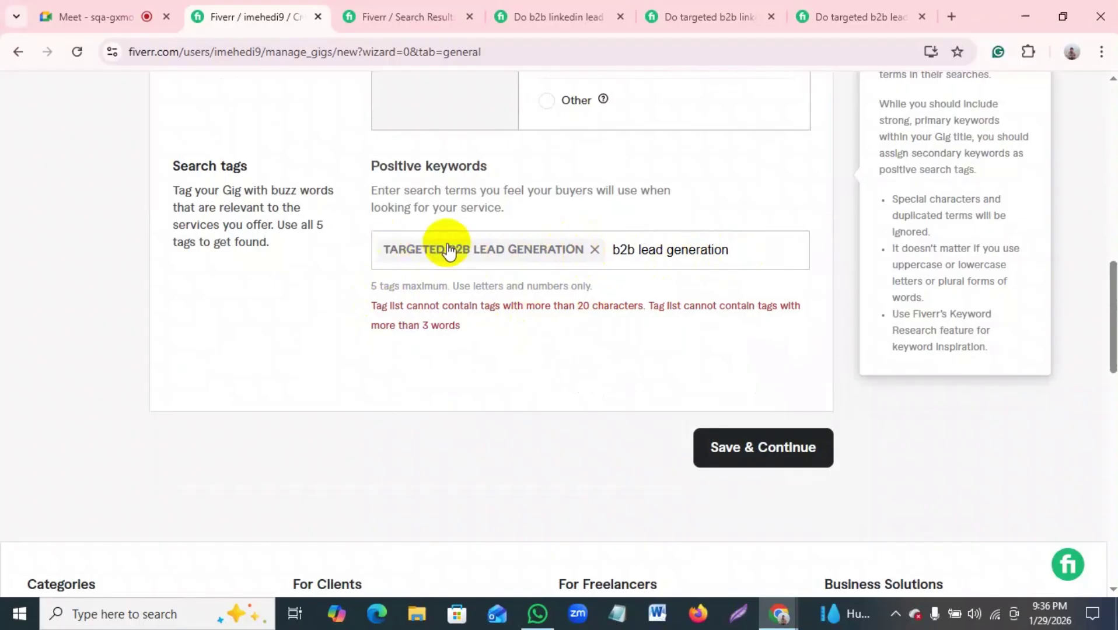
{"action": "left_click", "coordinate": [594, 250]}
{"action": "left_click", "coordinate": [464, 254]}
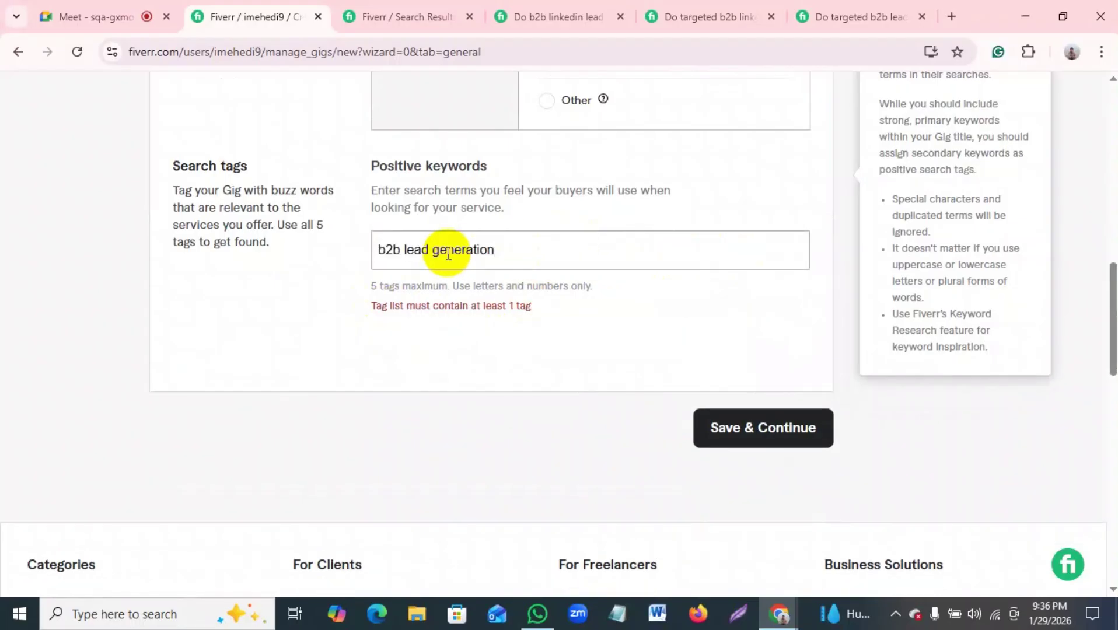
{"action": "type", "text": "b2b lead generation"}
{"action": "key", "text": "Return"}
Step: Copy "targeted b2b lead" from the gig title and add it as another search tag
{"action": "scroll", "coordinate": [487, 256], "scroll_direction": "up", "scroll_amount": 6}
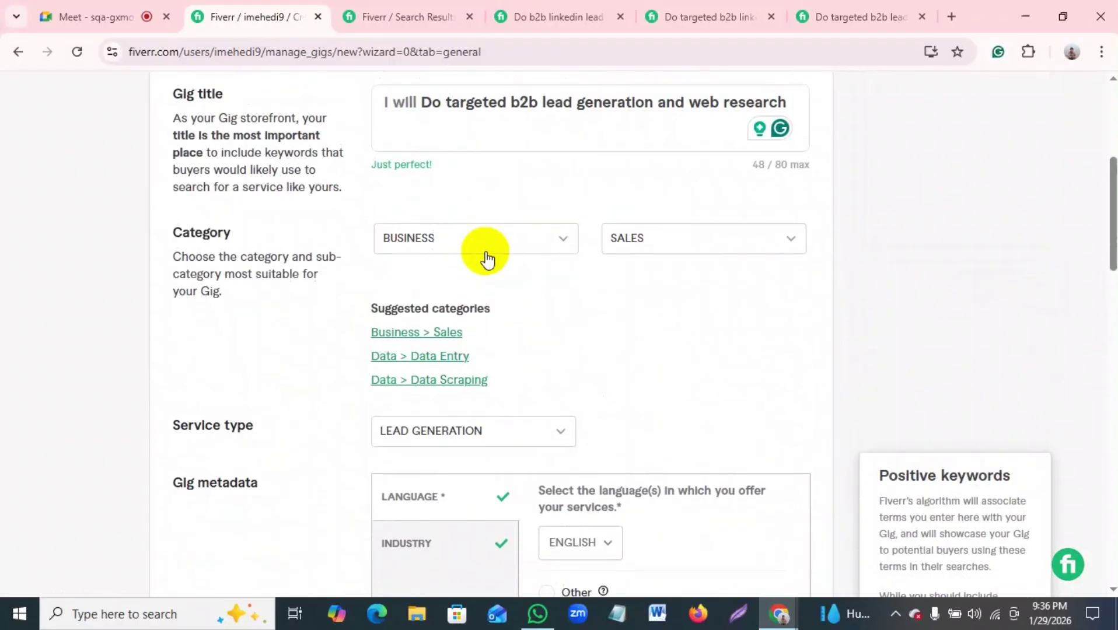
{"action": "scroll", "coordinate": [486, 256], "scroll_direction": "down", "scroll_amount": 10}
{"action": "left_click_drag", "start_coordinate": [357, 124], "coordinate": [381, 122]}
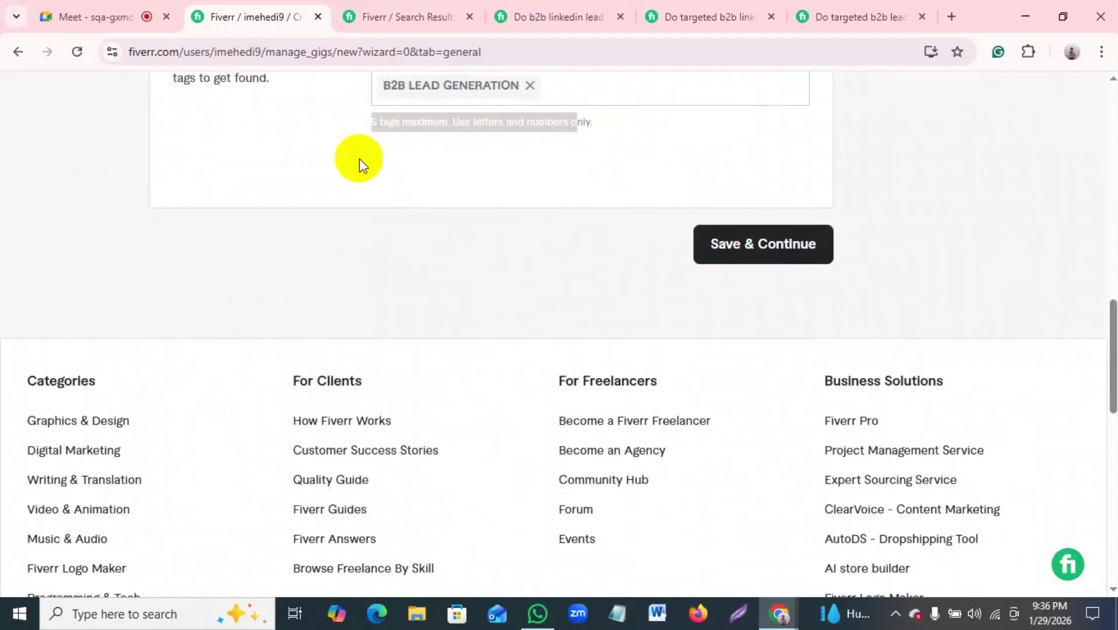
{"action": "scroll", "coordinate": [409, 199], "scroll_direction": "up", "scroll_amount": 8}
{"action": "scroll", "coordinate": [435, 245], "scroll_direction": "up", "scroll_amount": 4}
{"action": "scroll", "coordinate": [452, 269], "scroll_direction": "down", "scroll_amount": 2}
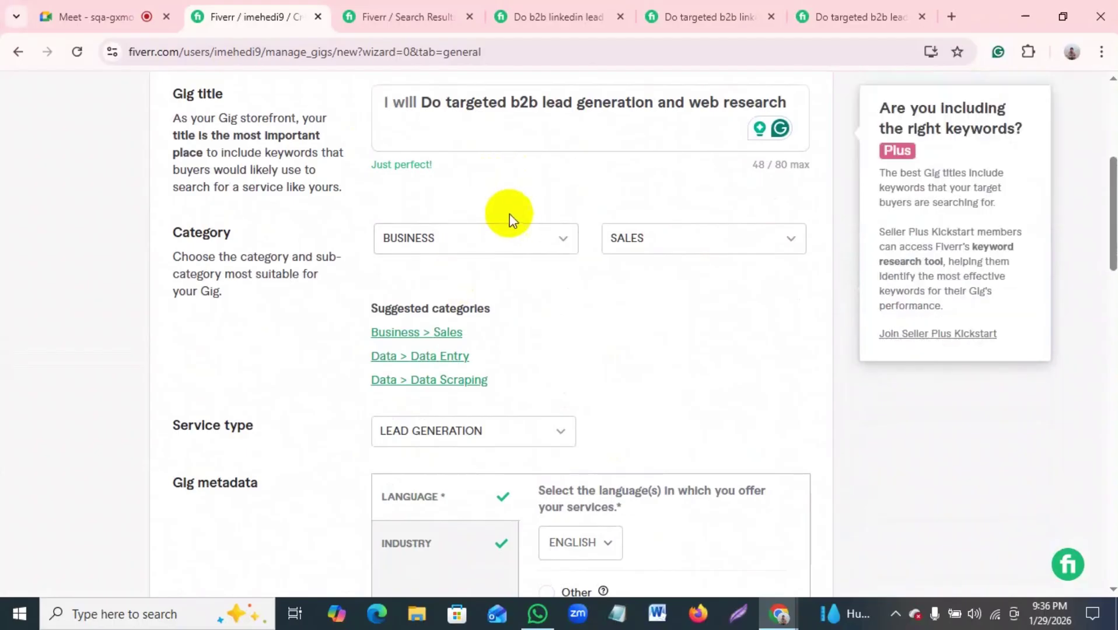
{"action": "scroll", "coordinate": [510, 217], "scroll_direction": "down", "scroll_amount": 3}
{"action": "scroll", "coordinate": [510, 217], "scroll_direction": "up", "scroll_amount": 5}
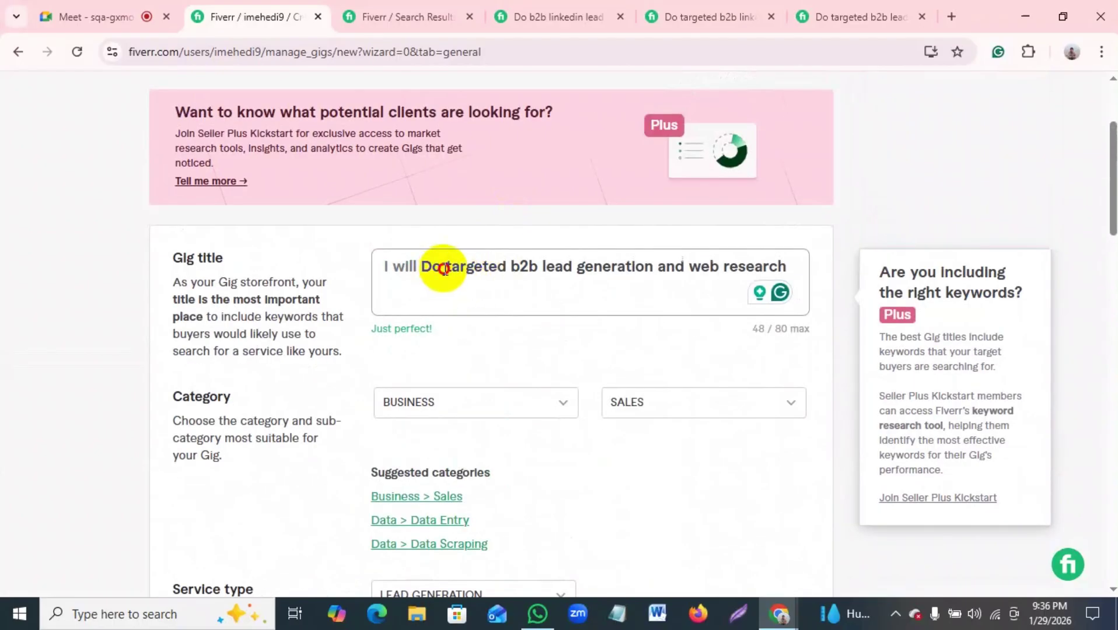
{"action": "left_click_drag", "start_coordinate": [444, 269], "coordinate": [573, 269]}
{"action": "right_click", "coordinate": [559, 269]}
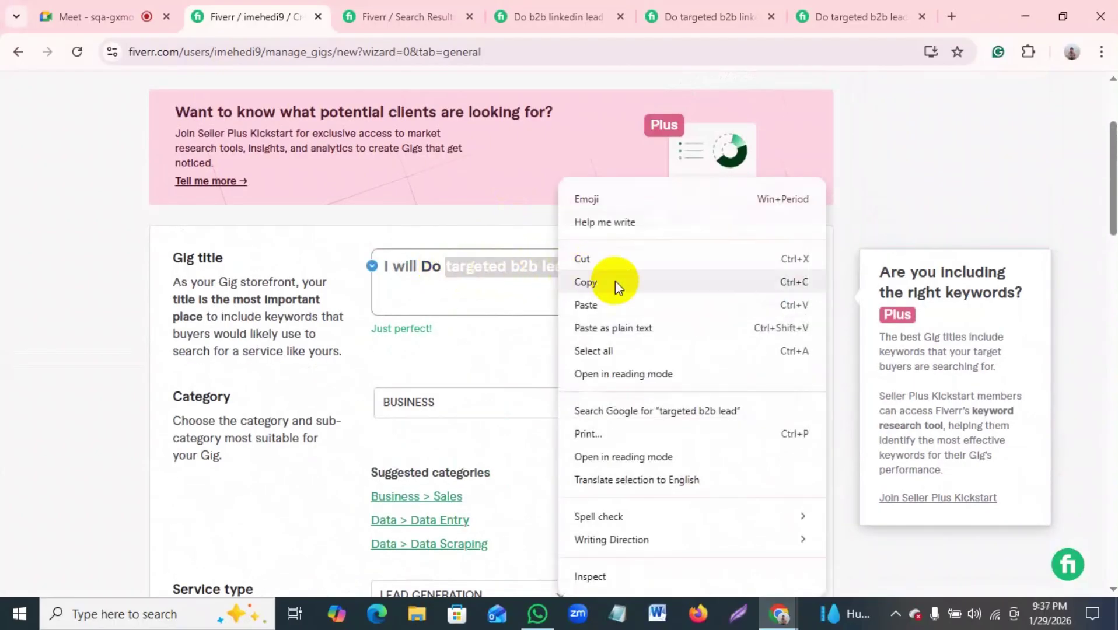
{"action": "left_click", "coordinate": [615, 282]}
{"action": "scroll", "coordinate": [610, 283], "scroll_direction": "down", "scroll_amount": 15}
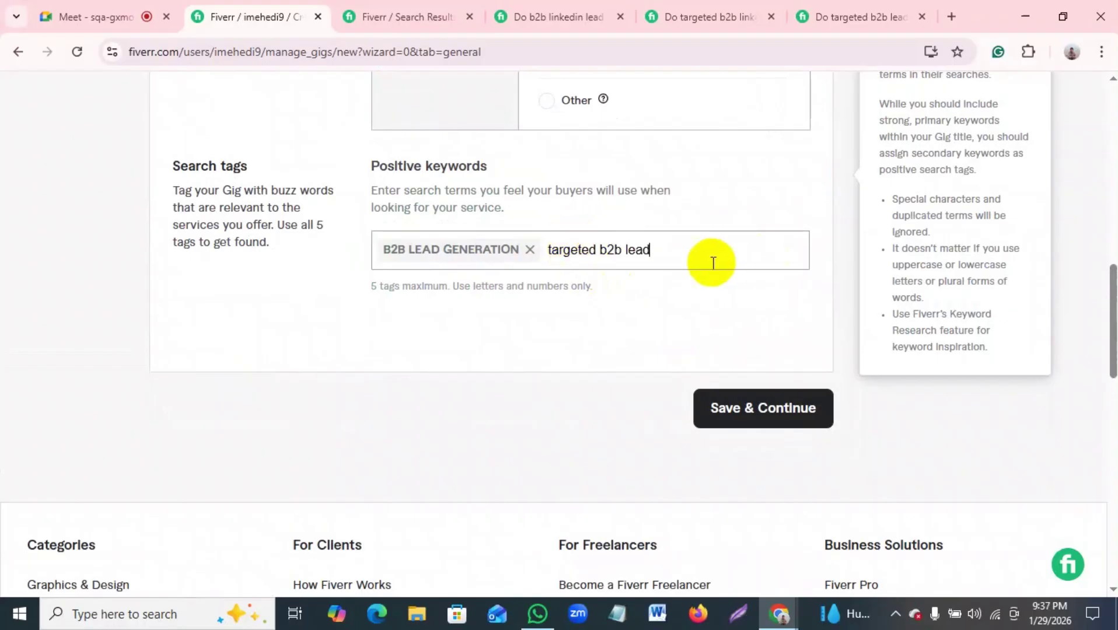
{"action": "key", "text": "Return"}
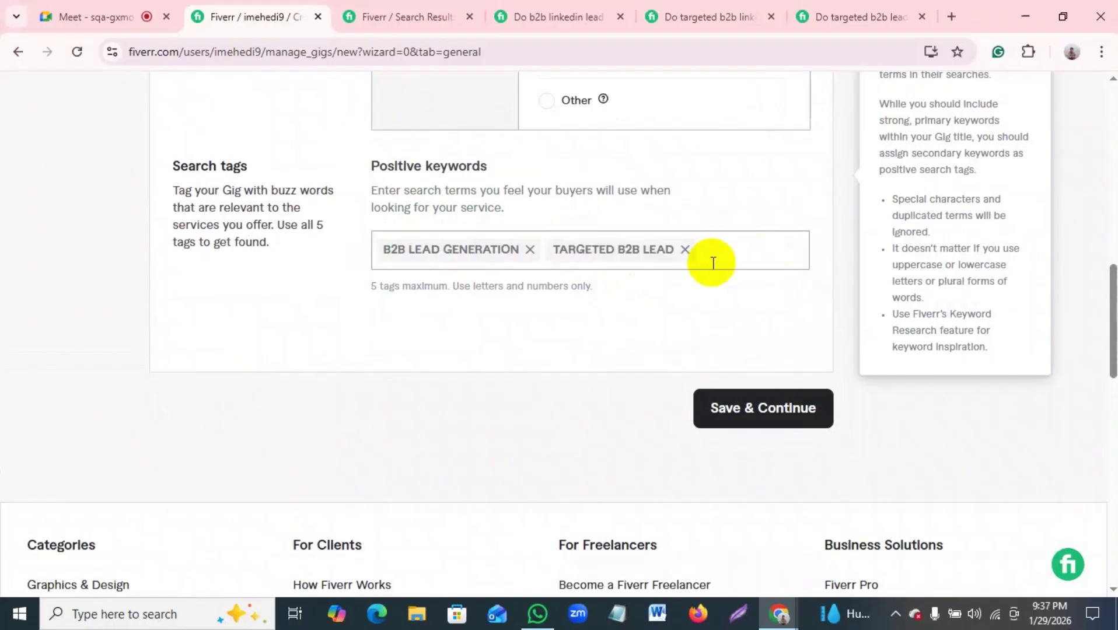
Step: Copy "lead generation" from the gig title and add it to the positive keywords
{"action": "scroll", "coordinate": [782, 189], "scroll_direction": "up", "scroll_amount": 10}
{"action": "left_click_drag", "start_coordinate": [542, 102], "coordinate": [641, 106]}
{"action": "right_click", "coordinate": [655, 106]}
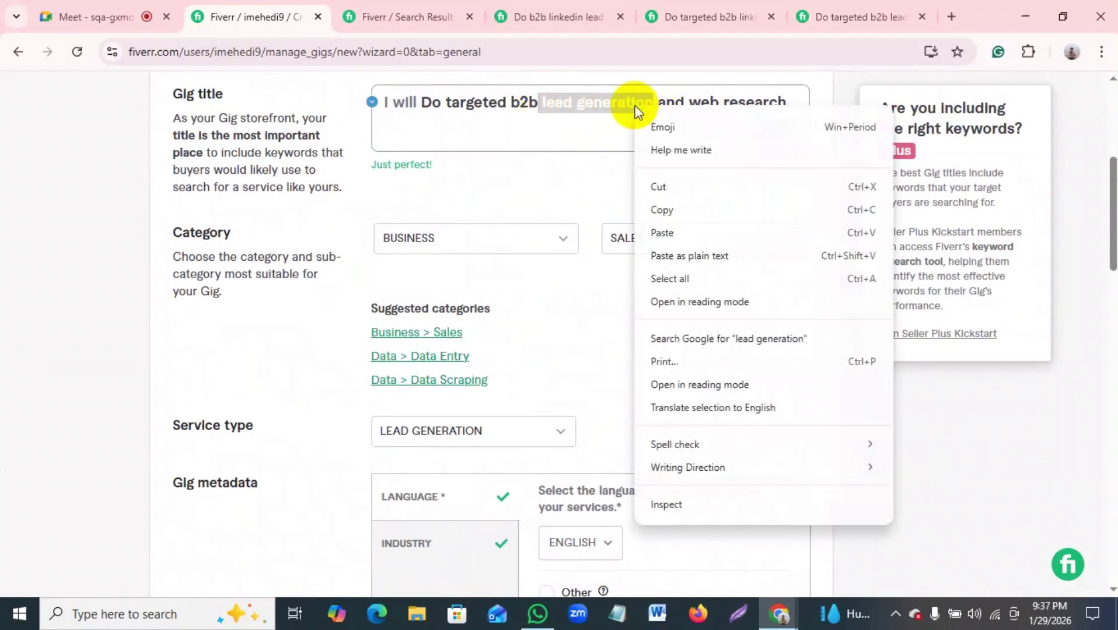
{"action": "left_click", "coordinate": [670, 213]}
{"action": "scroll", "coordinate": [665, 210], "scroll_direction": "down", "scroll_amount": 8}
{"action": "left_click", "coordinate": [726, 248]}
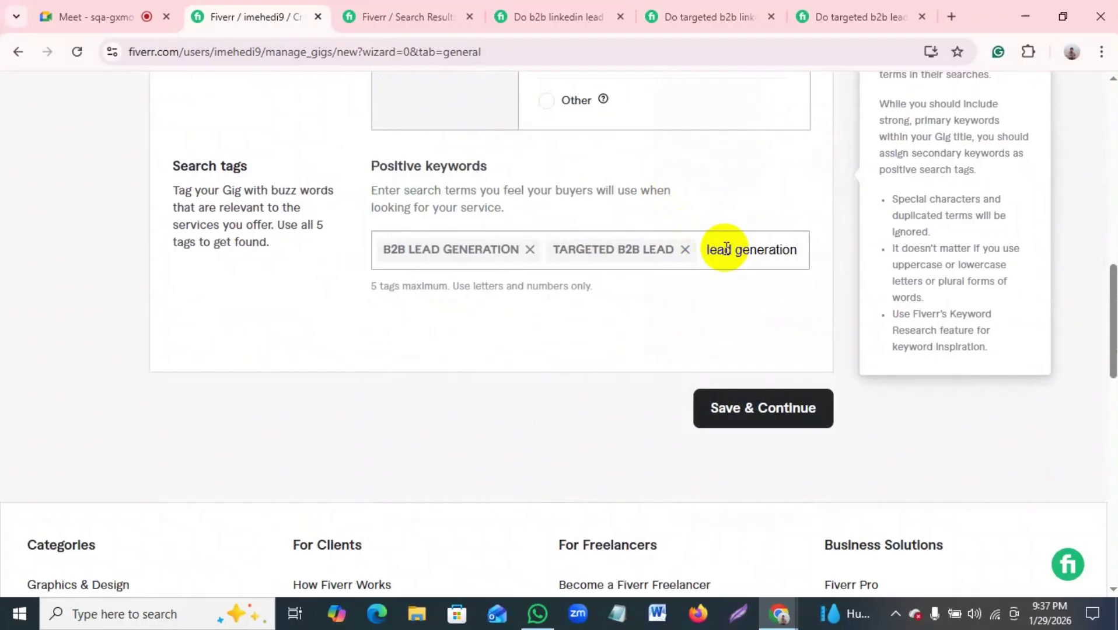
{"action": "key", "text": "Return"}
Step: Copy "web research" from the gig title and add it to the positive keywords as a search tag
{"action": "scroll", "coordinate": [724, 247], "scroll_direction": "up", "scroll_amount": 10}
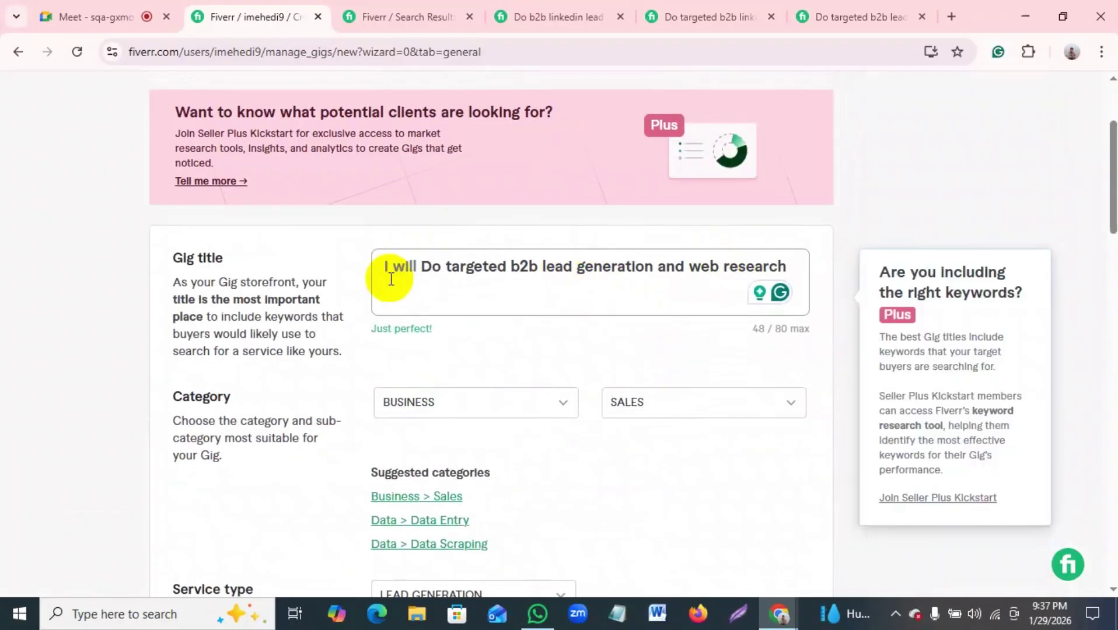
{"action": "left_click_drag", "start_coordinate": [421, 274], "coordinate": [730, 288]}
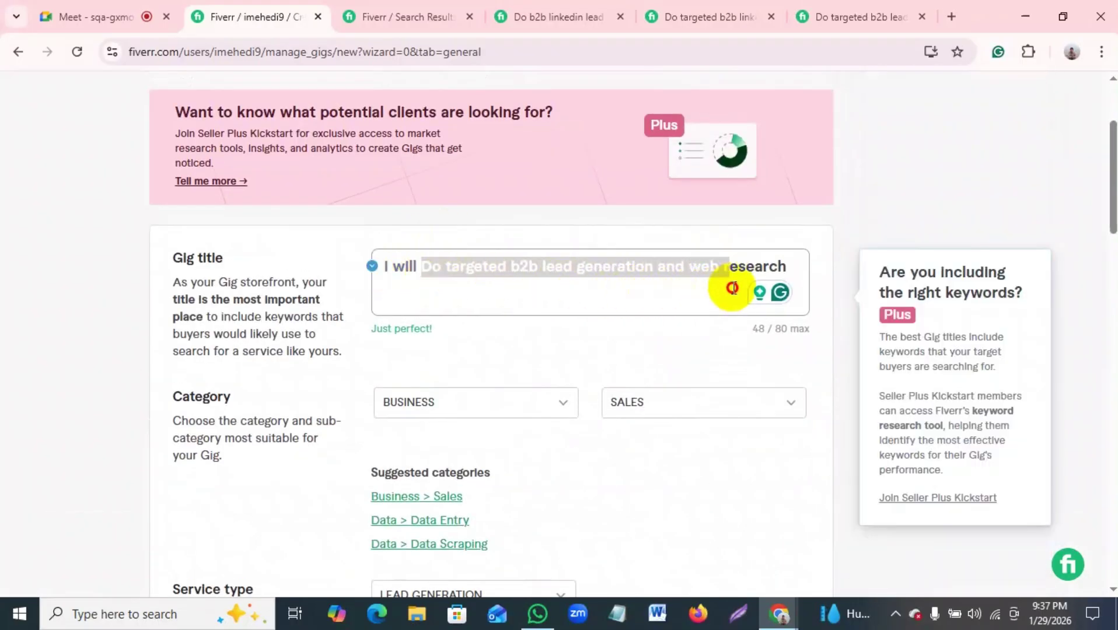
{"action": "left_click", "coordinate": [723, 274]}
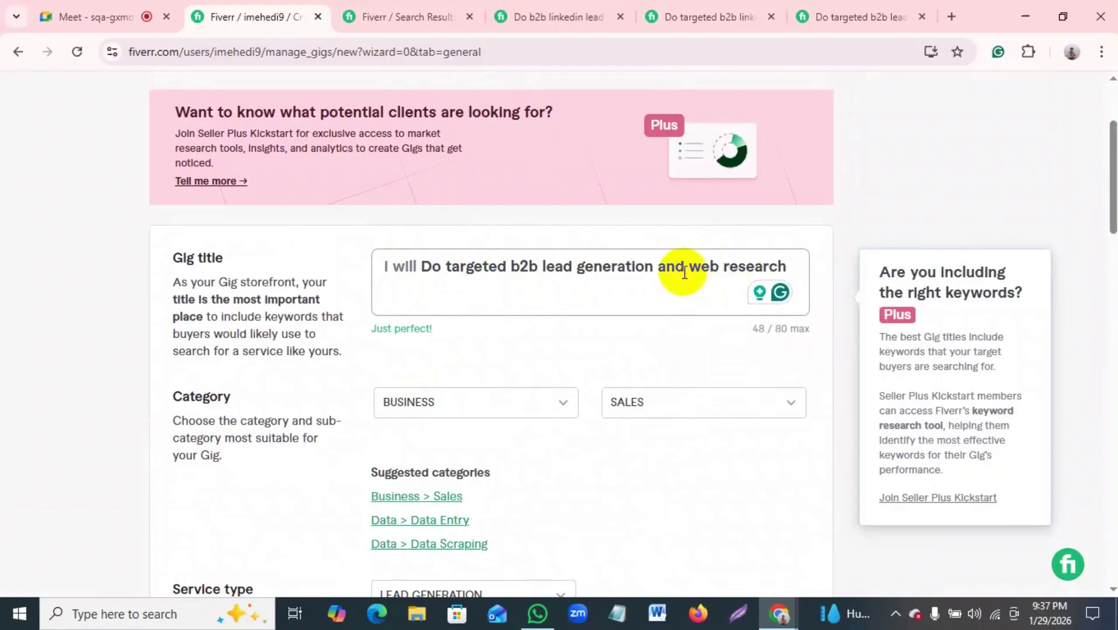
{"action": "left_click_drag", "start_coordinate": [688, 271], "coordinate": [794, 270]}
{"action": "right_click", "coordinate": [755, 267]}
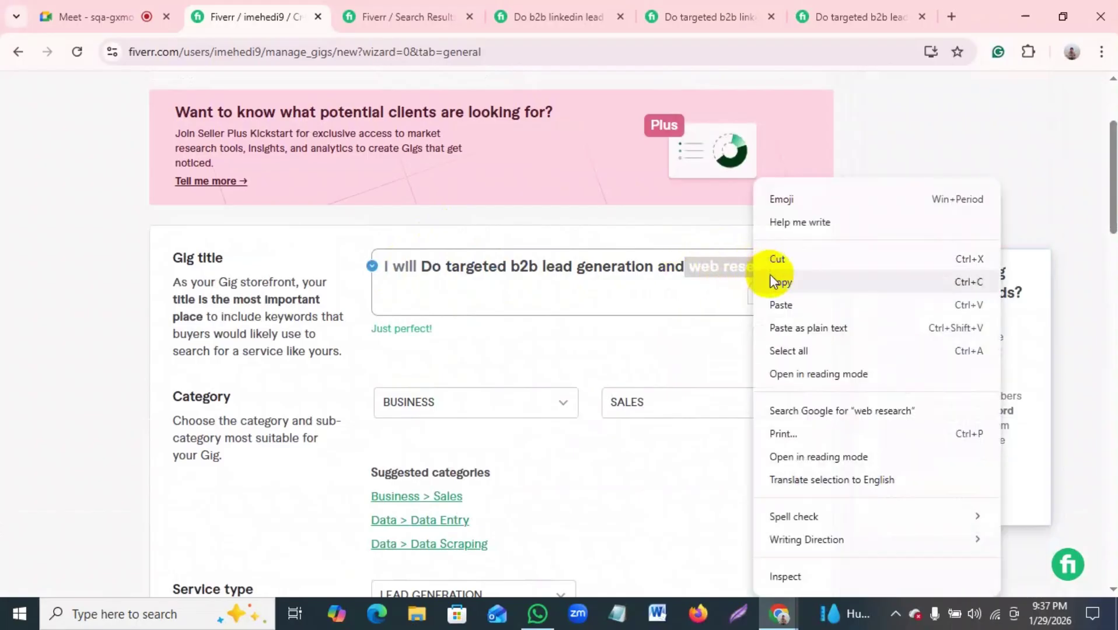
{"action": "left_click", "coordinate": [773, 282]}
{"action": "scroll", "coordinate": [773, 279], "scroll_direction": "down", "scroll_amount": 15}
{"action": "scroll", "coordinate": [524, 180], "scroll_direction": "up", "scroll_amount": 3}
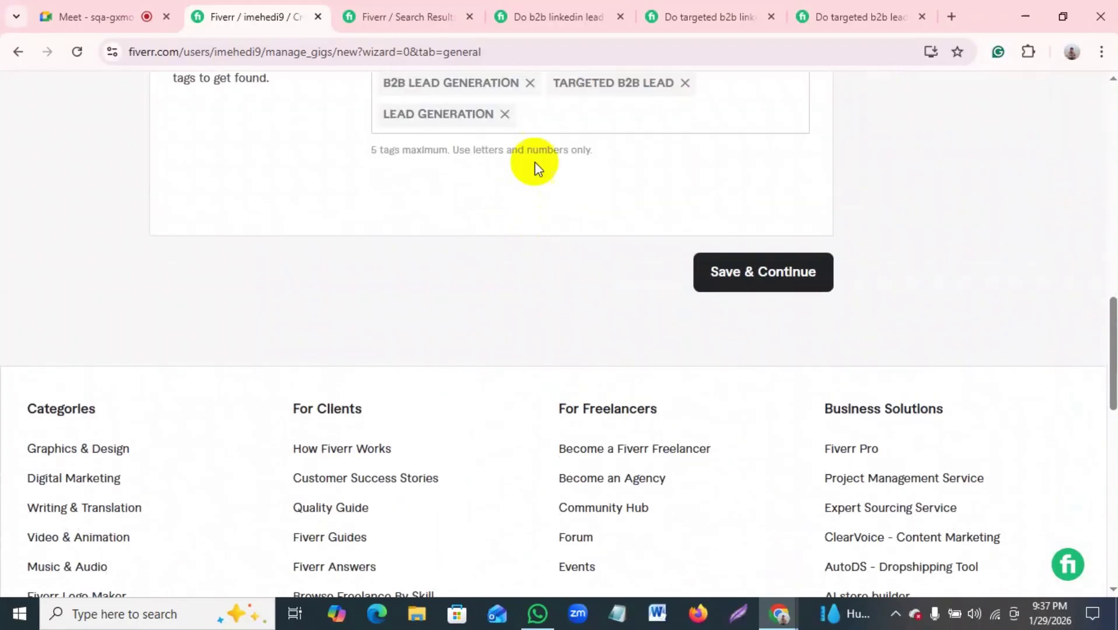
{"action": "left_click", "coordinate": [545, 116]}
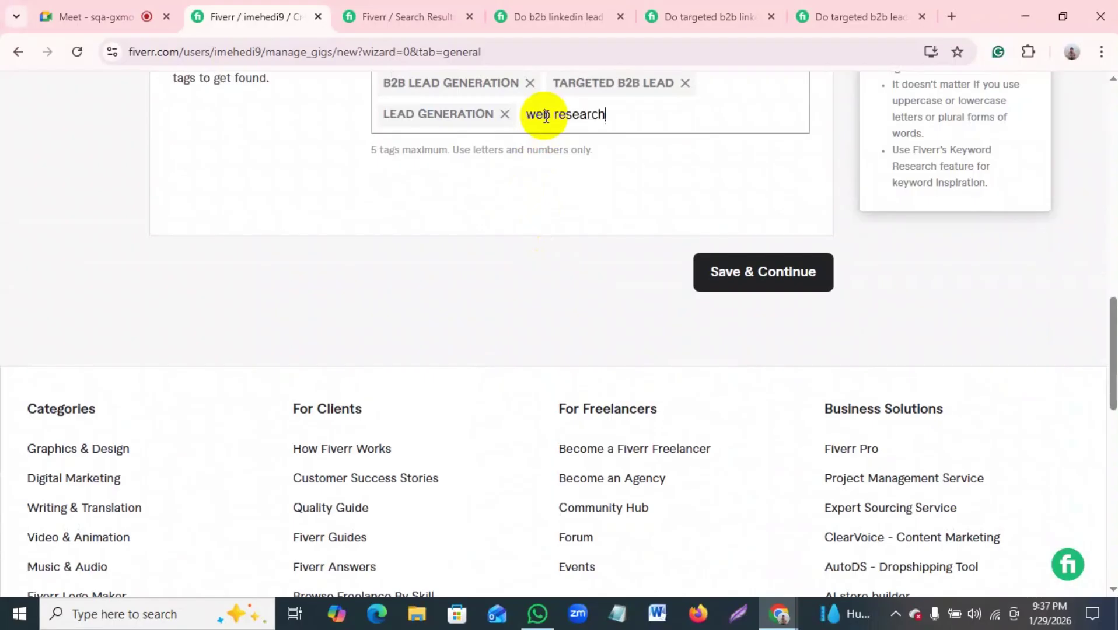
{"action": "key", "text": "Return"}
Step: Add "targeted leads", based on the gig title's wording, as the last search tag
{"action": "scroll", "coordinate": [544, 120], "scroll_direction": "up", "scroll_amount": 12}
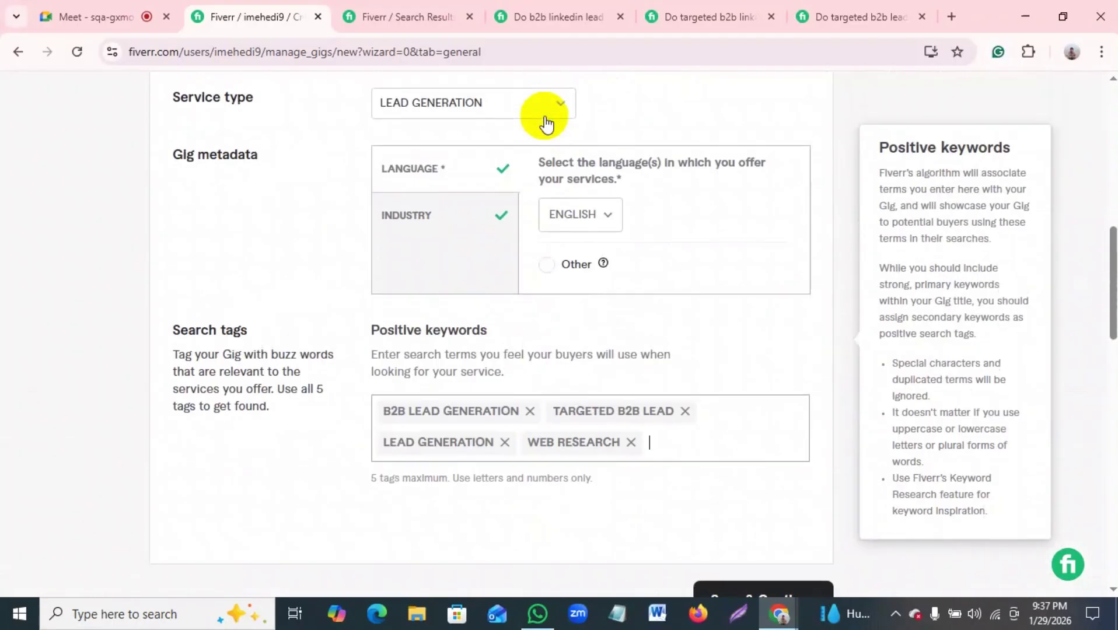
{"action": "left_click_drag", "start_coordinate": [451, 276], "coordinate": [666, 279]}
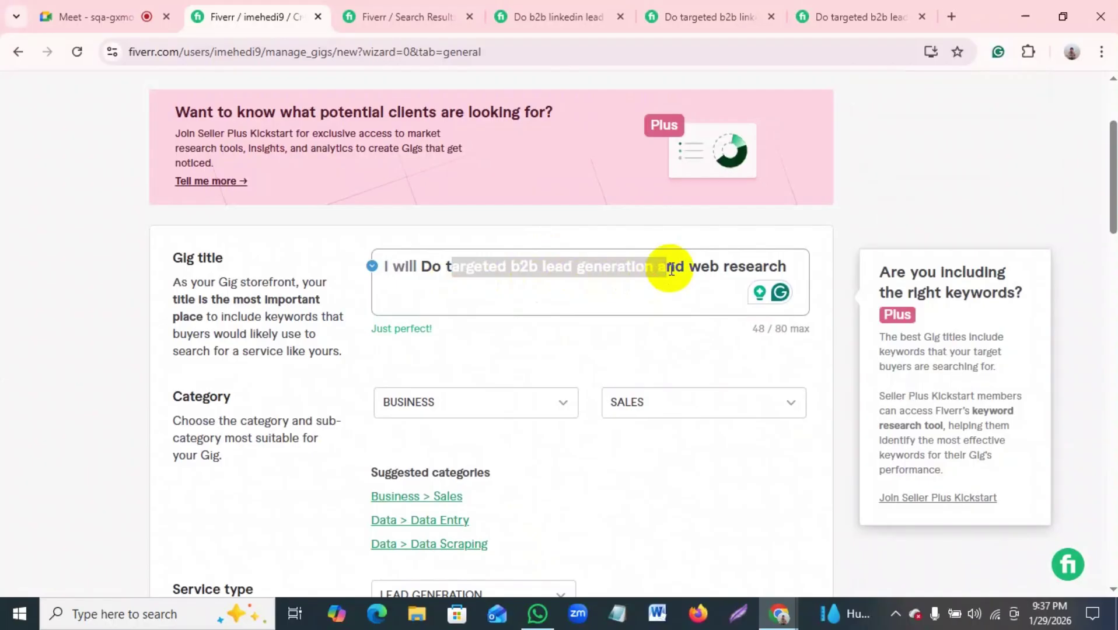
{"action": "left_click", "coordinate": [665, 270]}
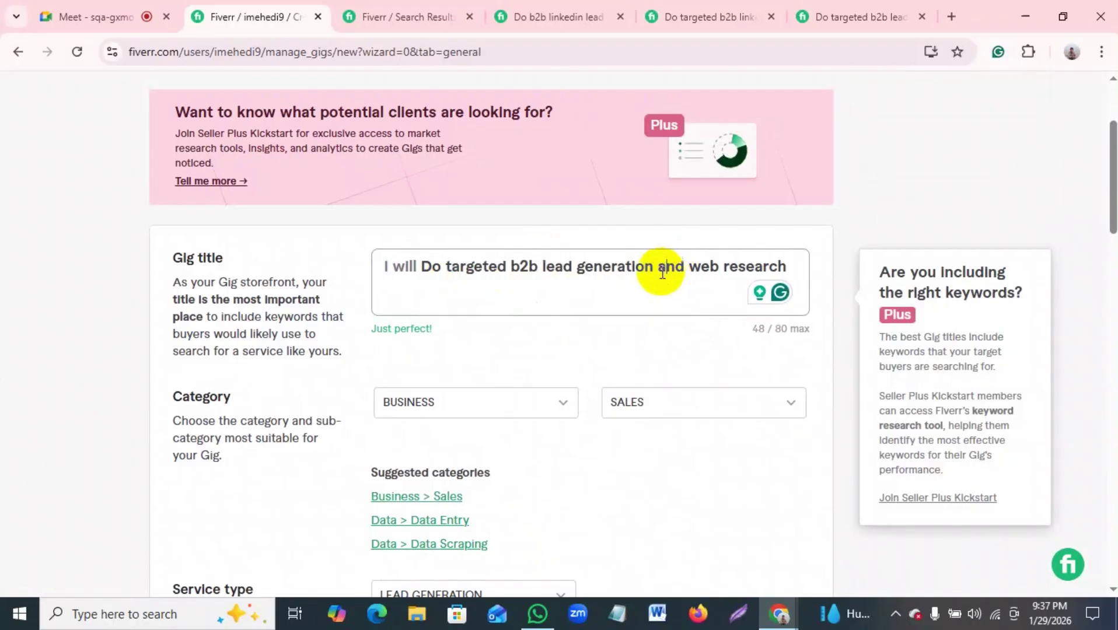
{"action": "left_click_drag", "start_coordinate": [433, 270], "coordinate": [719, 270]}
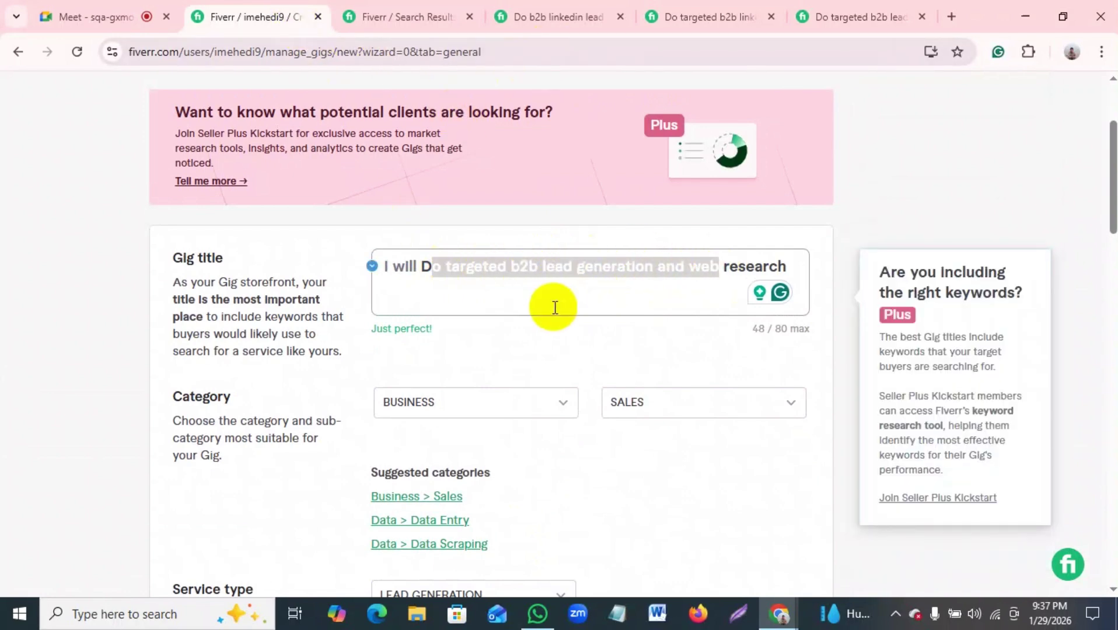
{"action": "scroll", "coordinate": [519, 242], "scroll_direction": "down", "scroll_amount": 15}
{"action": "scroll", "coordinate": [546, 268], "scroll_direction": "up", "scroll_amount": 6}
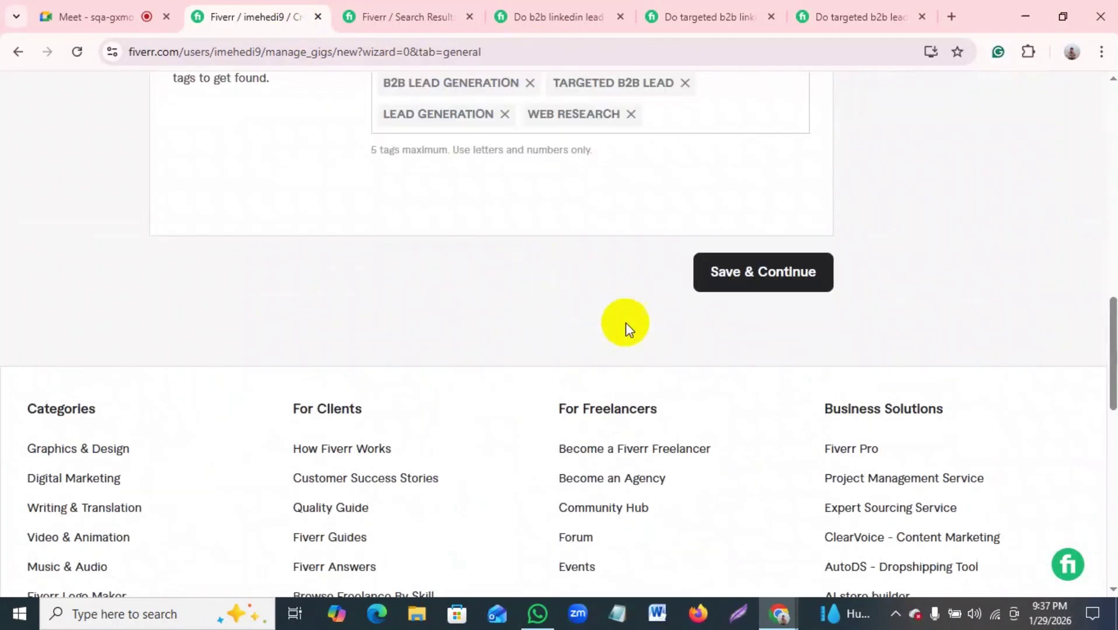
{"action": "left_click", "coordinate": [653, 277]}
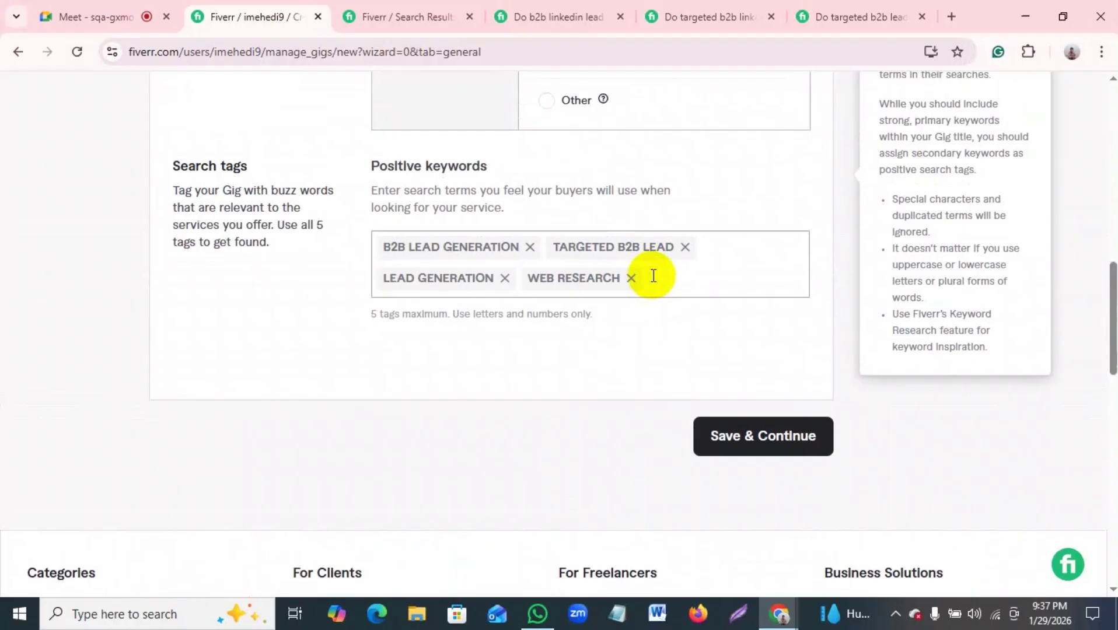
{"action": "type", "text": "tar"}
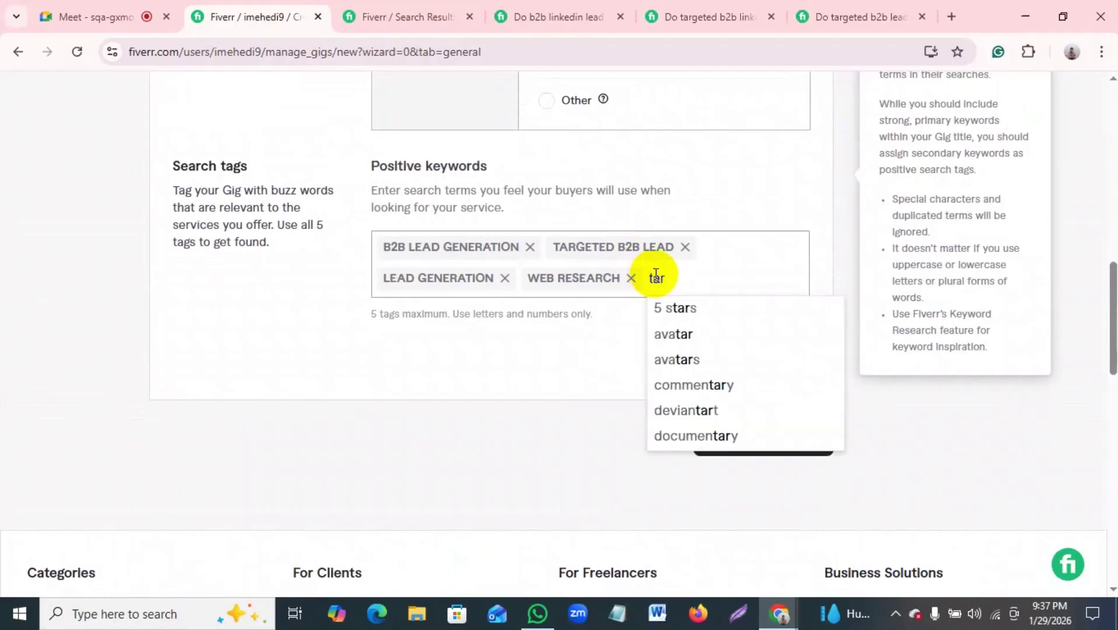
{"action": "type", "text": "geted leads"}
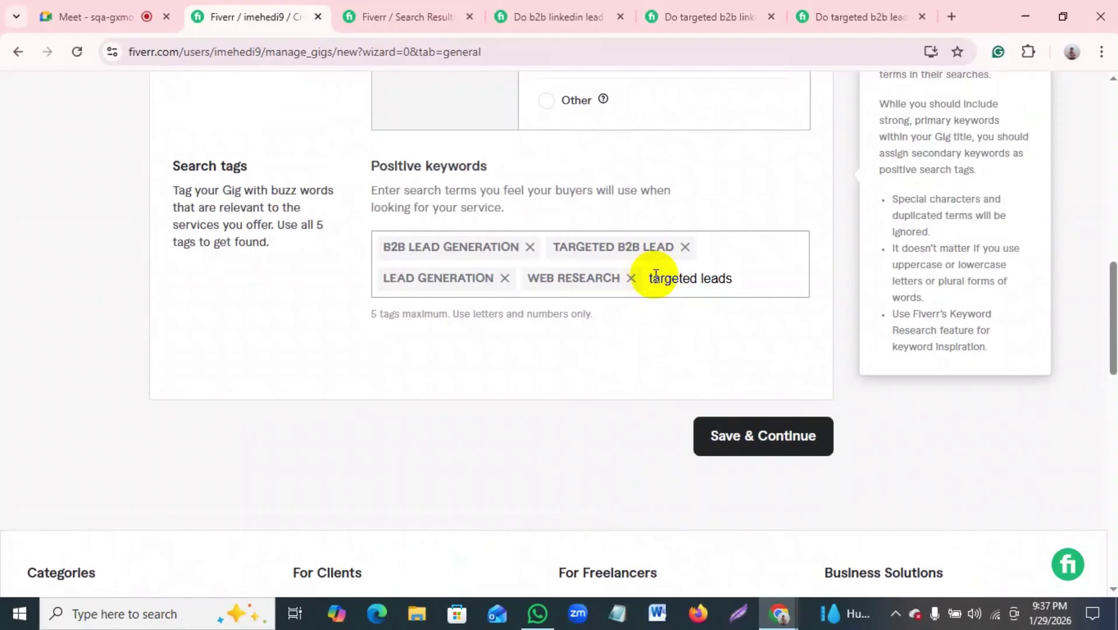
{"action": "key", "text": "Return"}
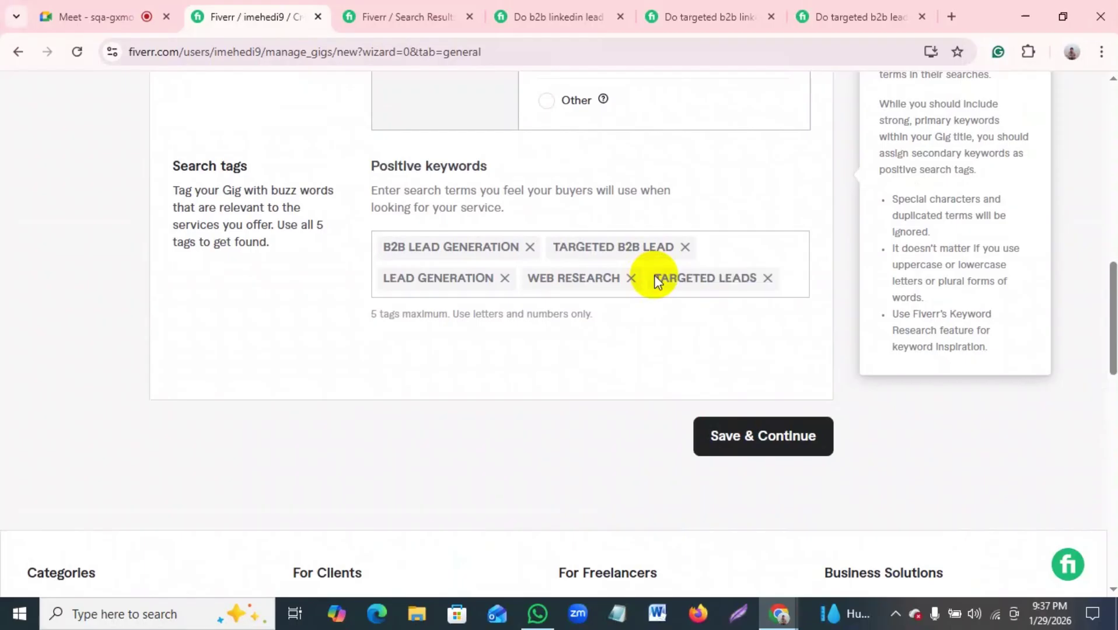
Step: Review the key phrases in the gig title against the search tags entered in the positive keywords
{"action": "scroll", "coordinate": [759, 289], "scroll_direction": "up", "scroll_amount": 15}
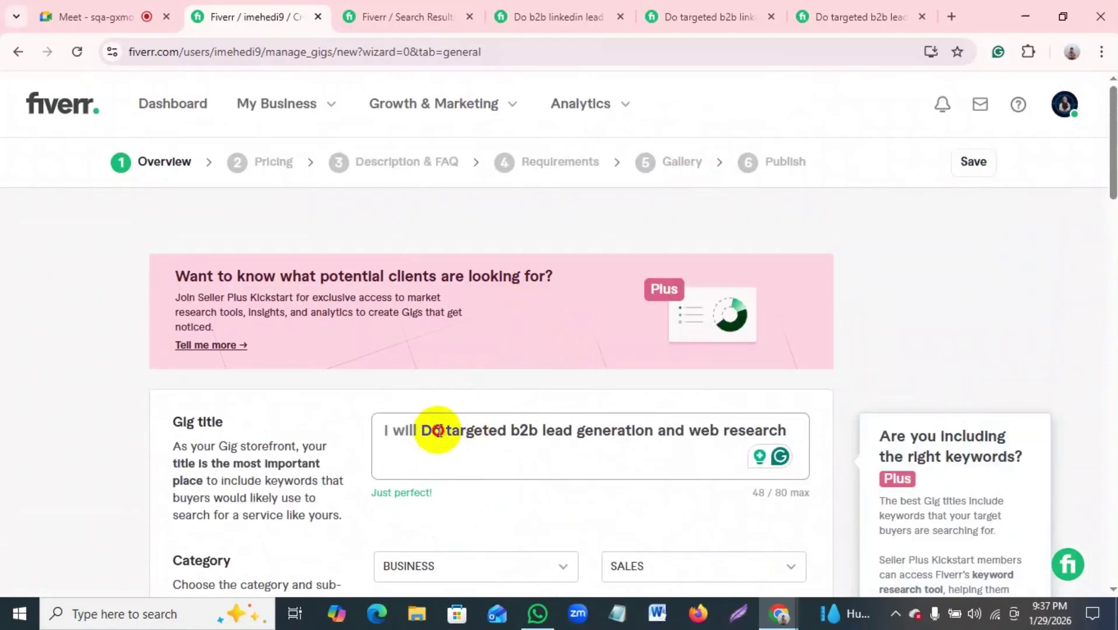
{"action": "scroll", "coordinate": [630, 412], "scroll_direction": "down", "scroll_amount": 2}
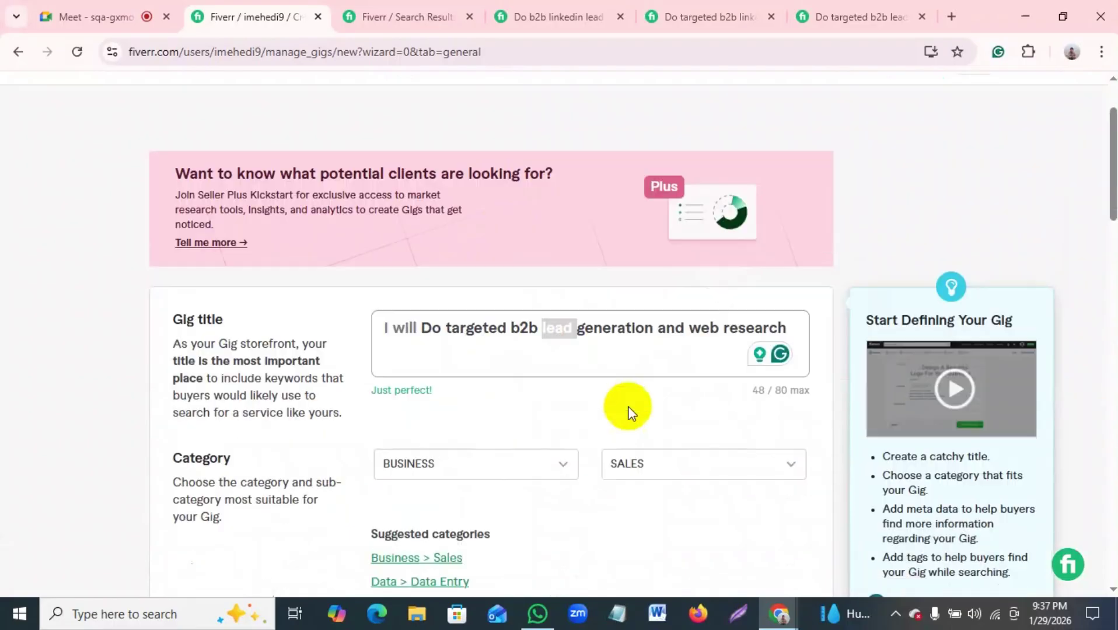
{"action": "scroll", "coordinate": [629, 411], "scroll_direction": "down", "scroll_amount": 15}
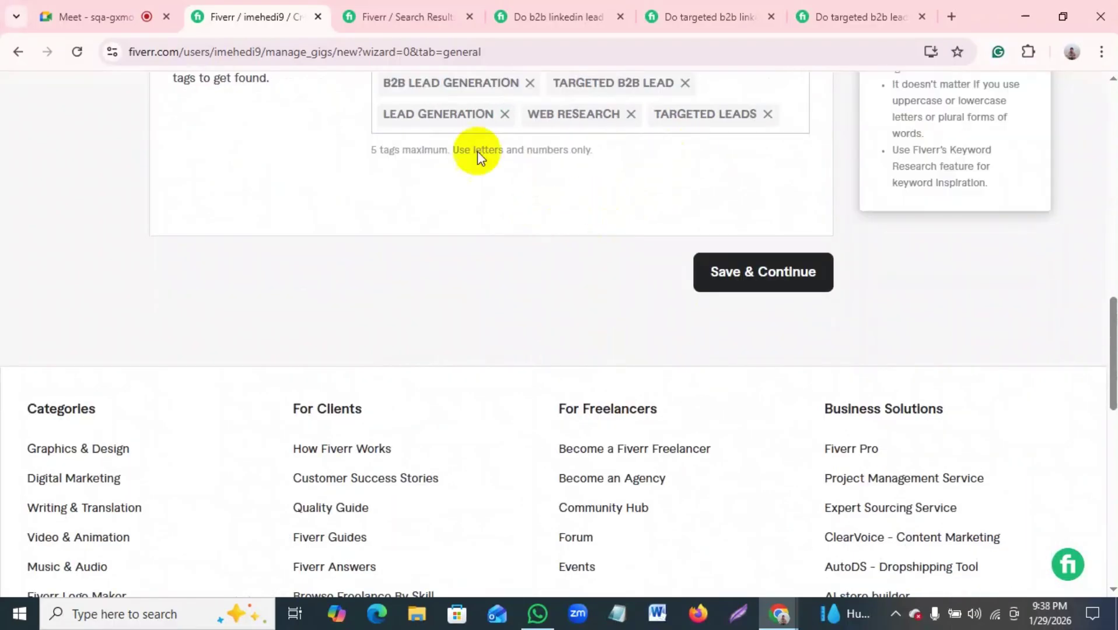
{"action": "scroll", "coordinate": [390, 170], "scroll_direction": "up", "scroll_amount": 10}
{"action": "scroll", "coordinate": [390, 169], "scroll_direction": "up", "scroll_amount": 3}
{"action": "left_click_drag", "start_coordinate": [447, 267], "coordinate": [529, 251]}
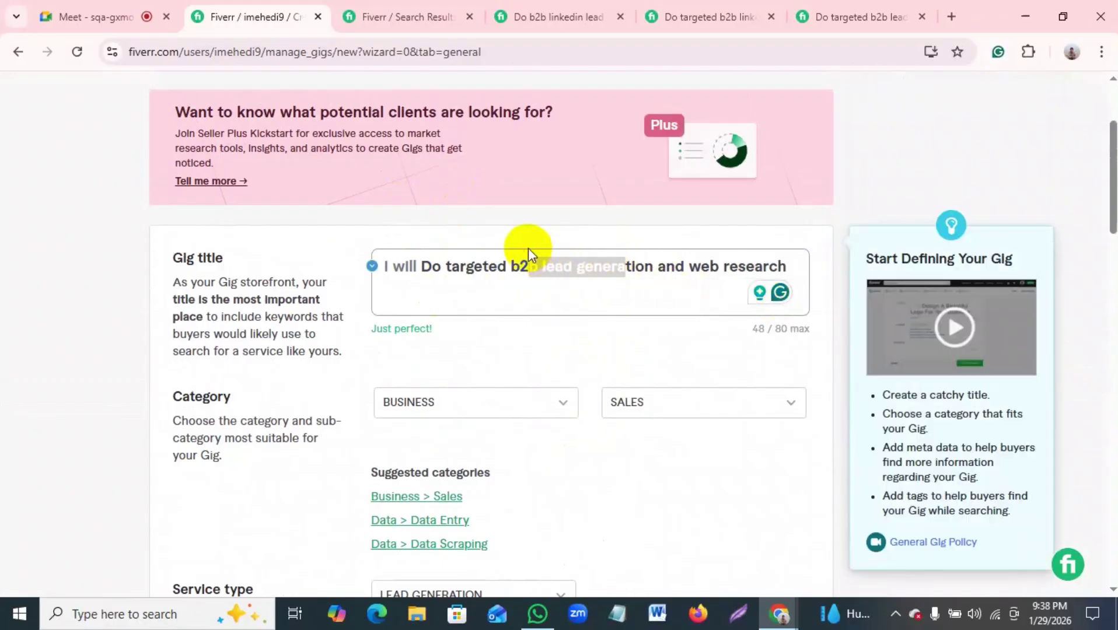
{"action": "left_click", "coordinate": [693, 295]}
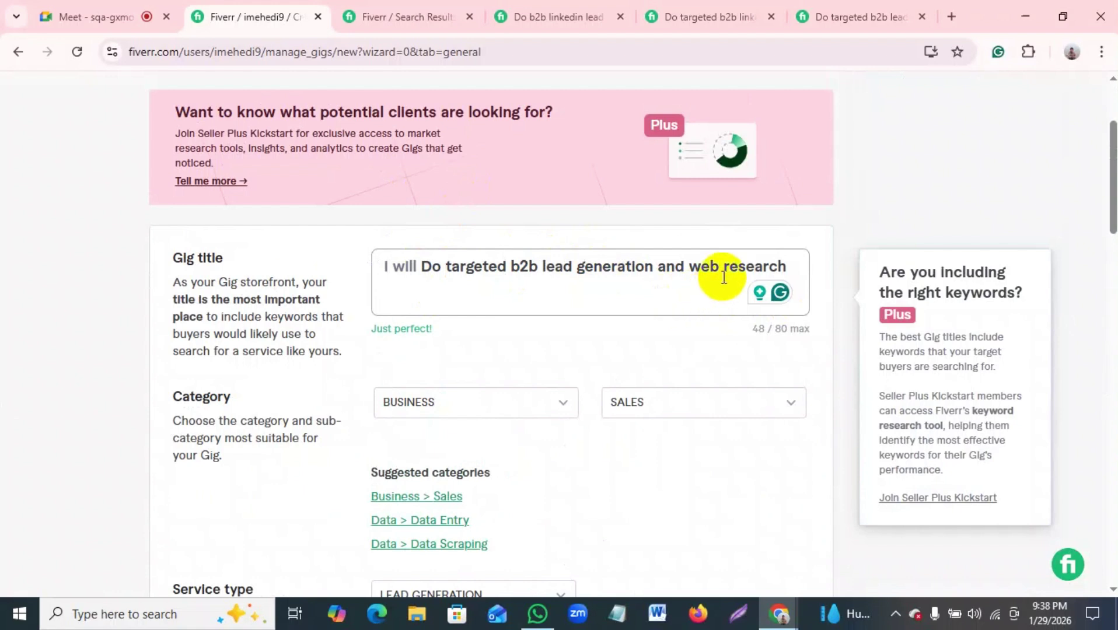
{"action": "left_click_drag", "start_coordinate": [723, 274], "coordinate": [701, 272]}
{"action": "left_click", "coordinate": [604, 282]}
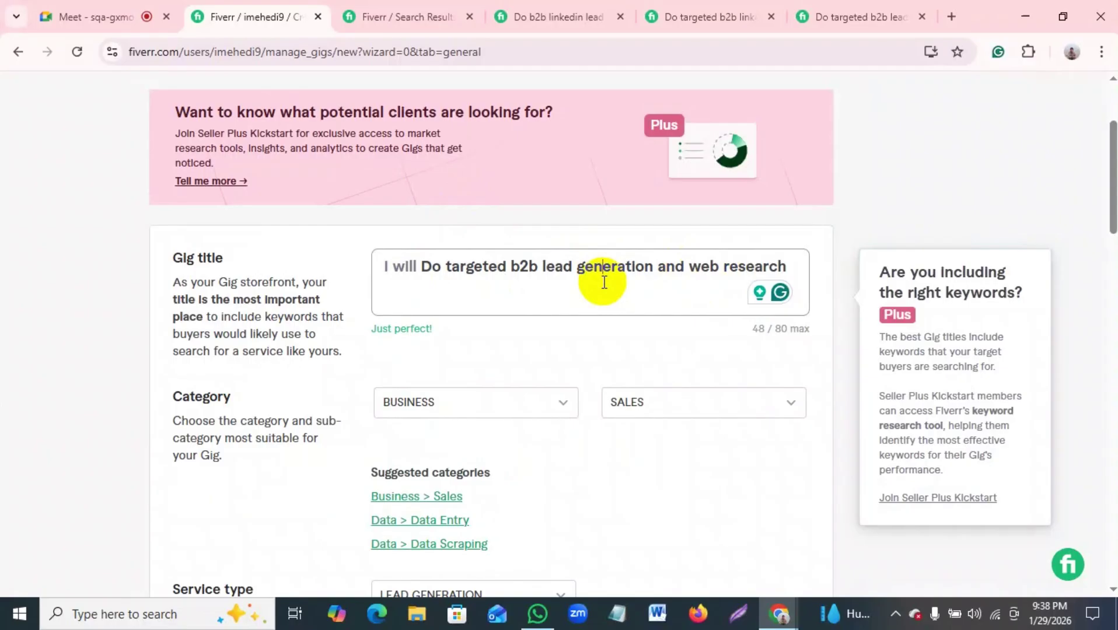
Step: Save the gig overview and continue to the Pricing stage
{"action": "scroll", "coordinate": [604, 282], "scroll_direction": "down", "scroll_amount": 14}
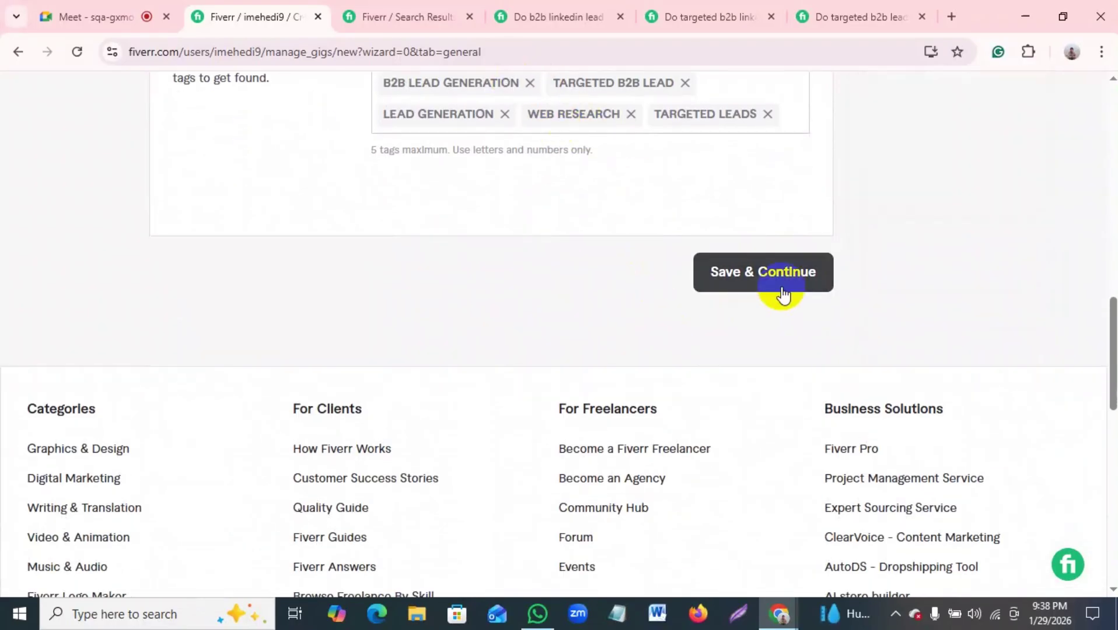
{"action": "left_click", "coordinate": [783, 294]}
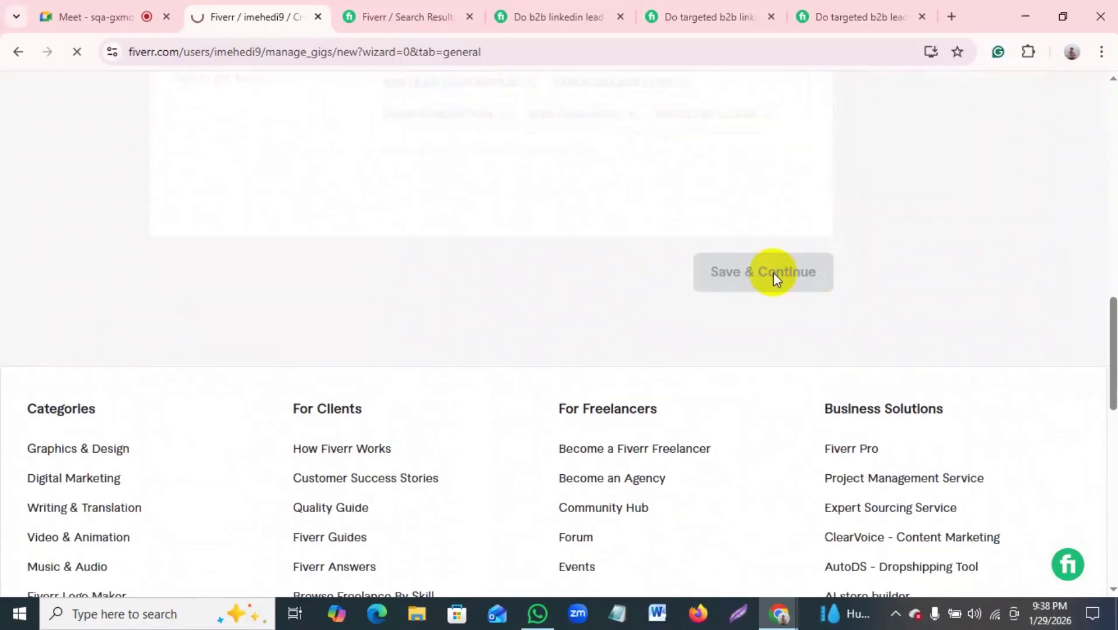
{"action": "left_click", "coordinate": [774, 272]}
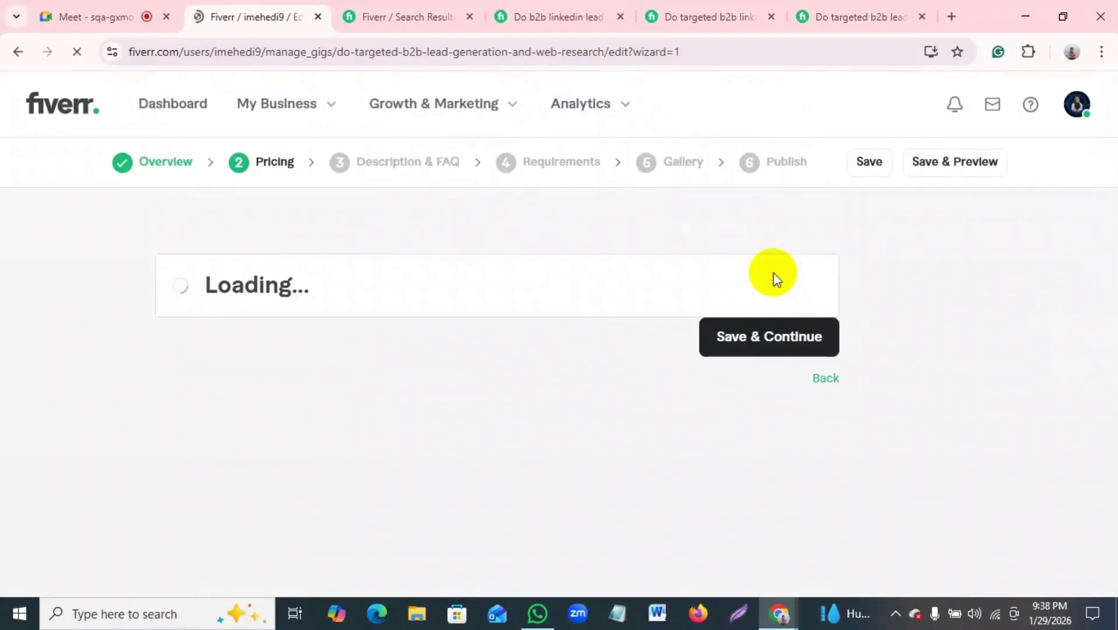
Step: Look over the package table and the extra services in the Scope & Pricing section
{"action": "scroll", "coordinate": [45, 342], "scroll_direction": "down", "scroll_amount": 1}
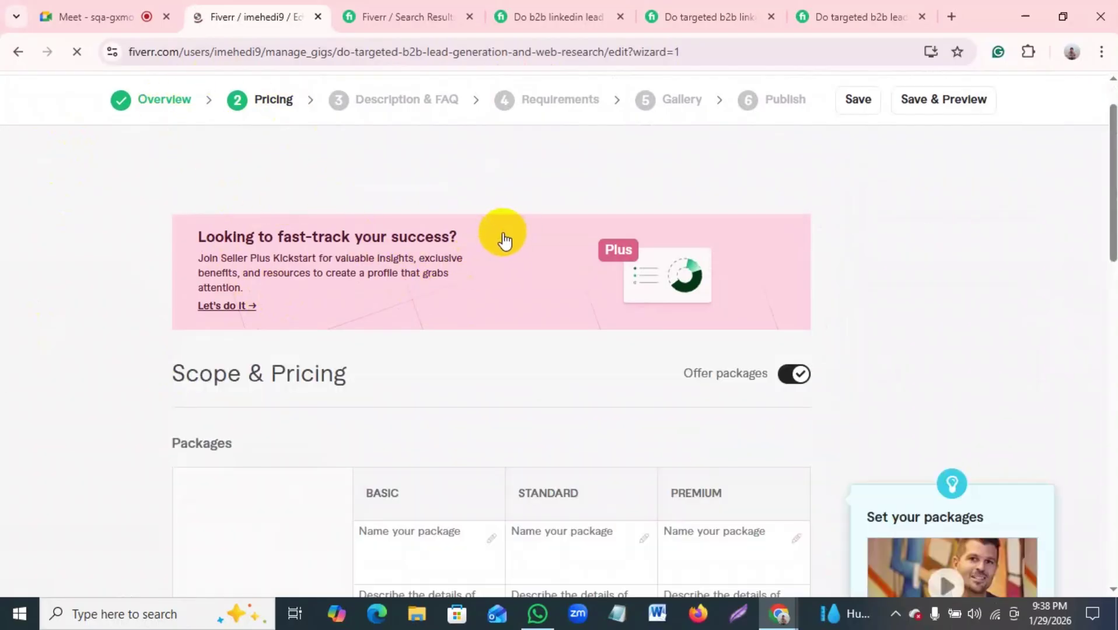
{"action": "scroll", "coordinate": [514, 280], "scroll_direction": "down", "scroll_amount": 3}
{"action": "scroll", "coordinate": [408, 350], "scroll_direction": "up", "scroll_amount": 3}
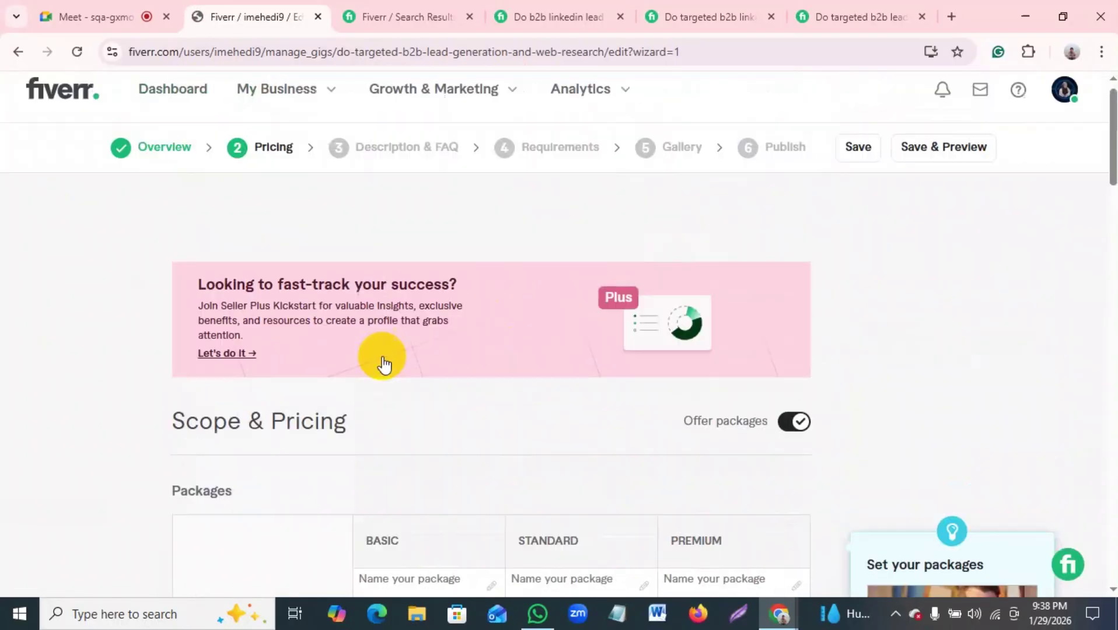
{"action": "scroll", "coordinate": [420, 385], "scroll_direction": "down", "scroll_amount": 4}
{"action": "scroll", "coordinate": [450, 356], "scroll_direction": "down", "scroll_amount": 10}
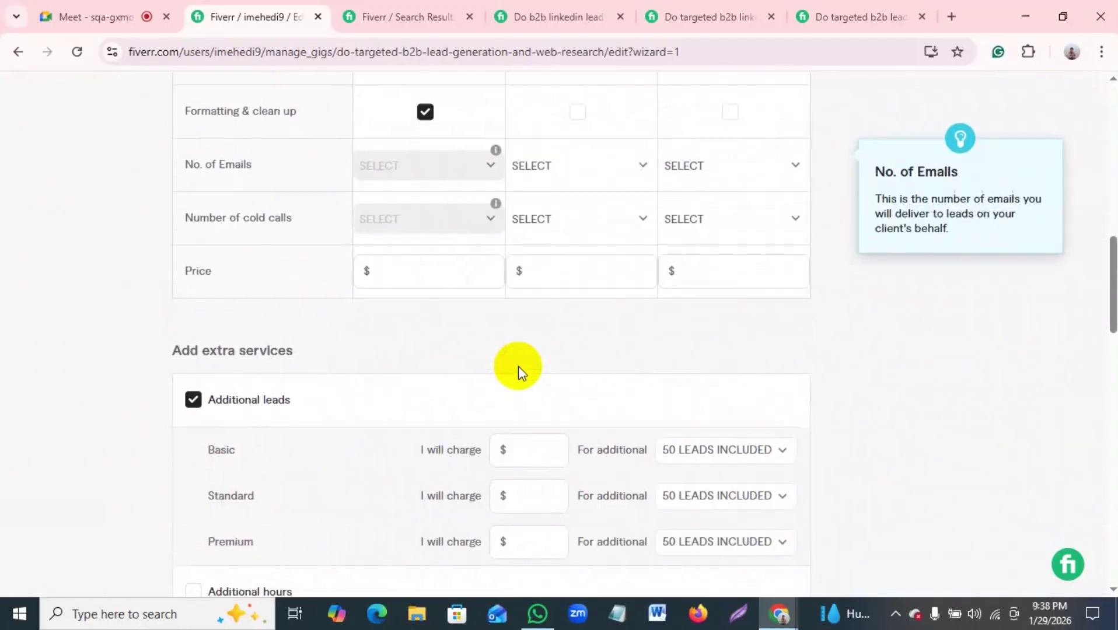
{"action": "scroll", "coordinate": [449, 362], "scroll_direction": "up", "scroll_amount": 8}
{"action": "scroll", "coordinate": [446, 356], "scroll_direction": "up", "scroll_amount": 8}
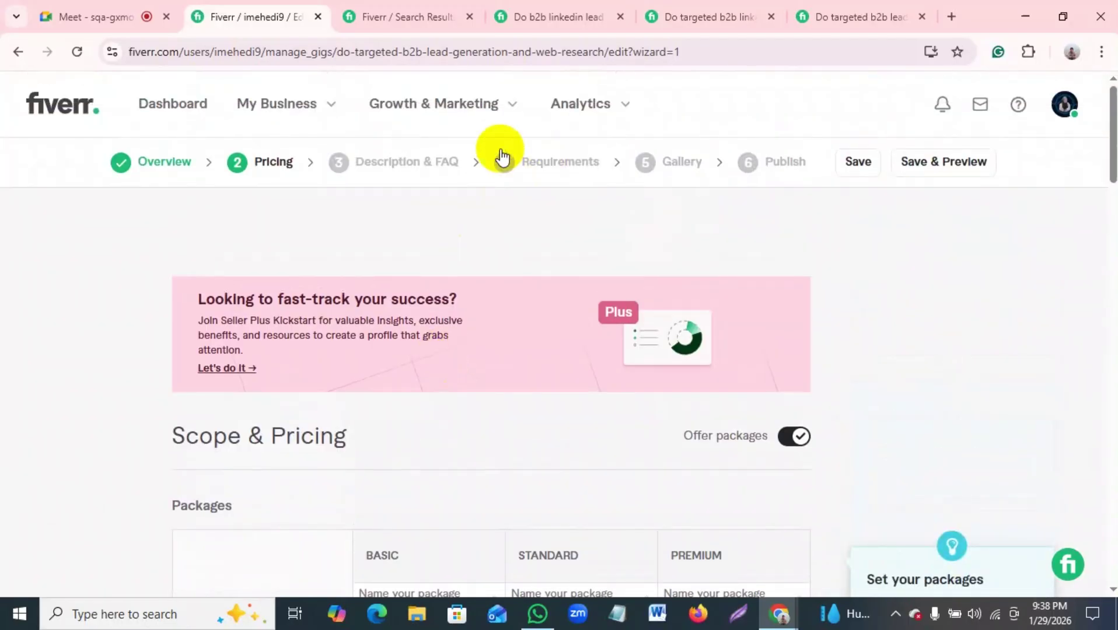
Step: Switch to the Google Meet call, read the latest in-call messages and close the chat
{"action": "left_click", "coordinate": [147, 11]}
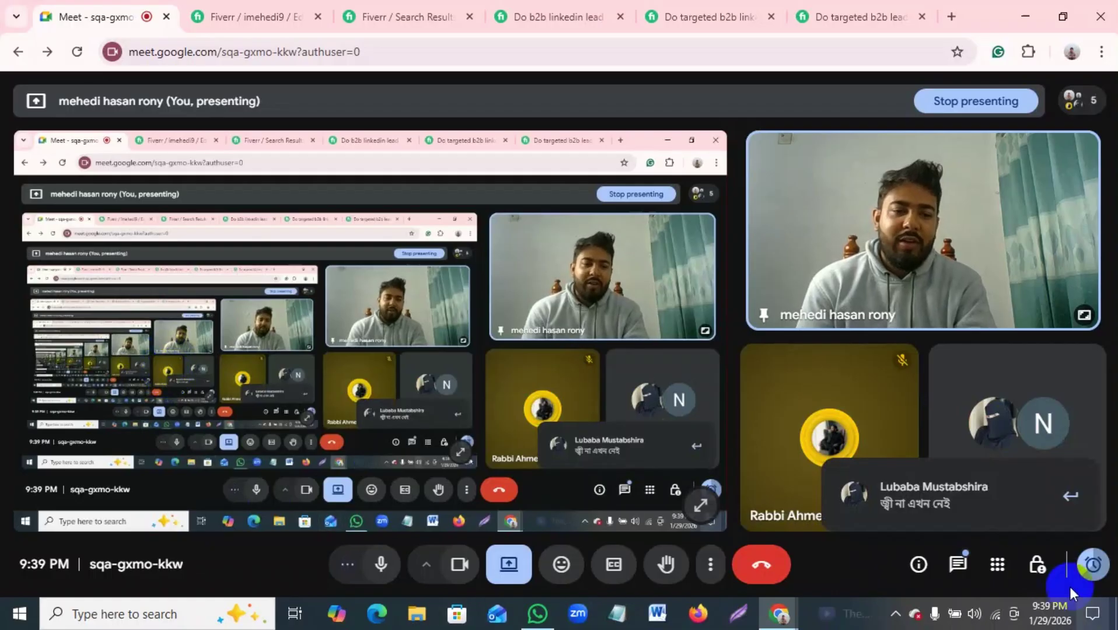
{"action": "left_click", "coordinate": [949, 563]}
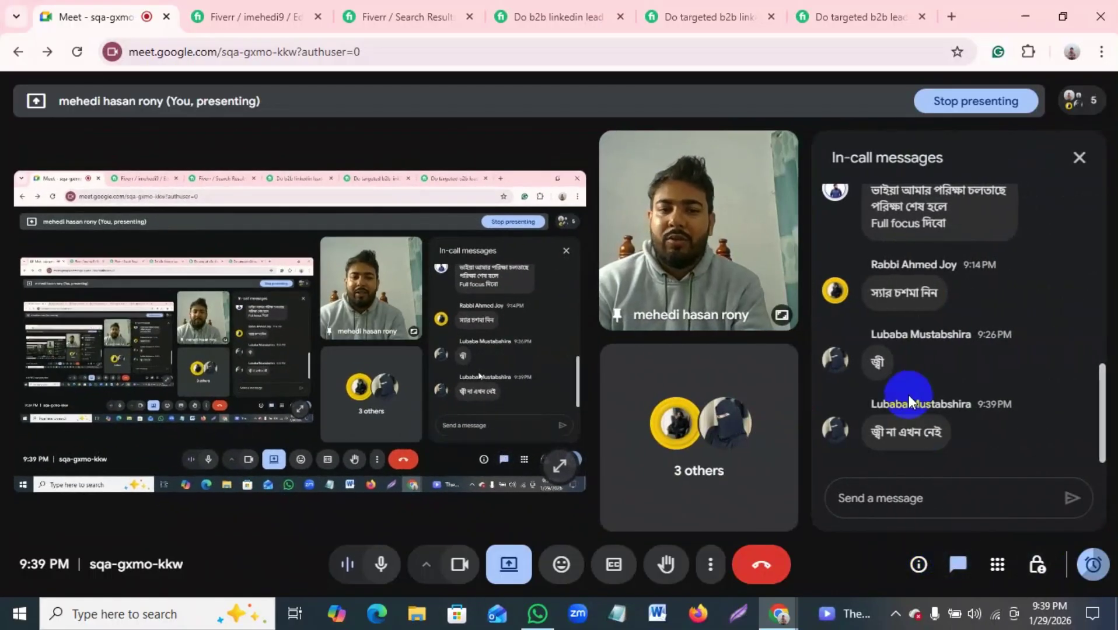
{"action": "left_click", "coordinate": [1081, 158]}
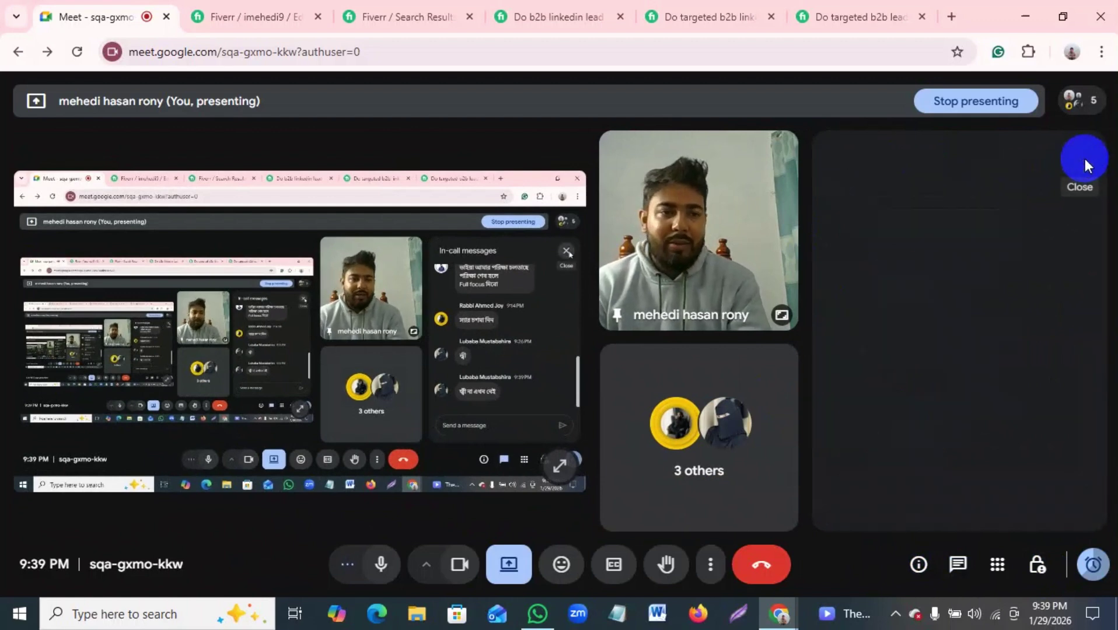